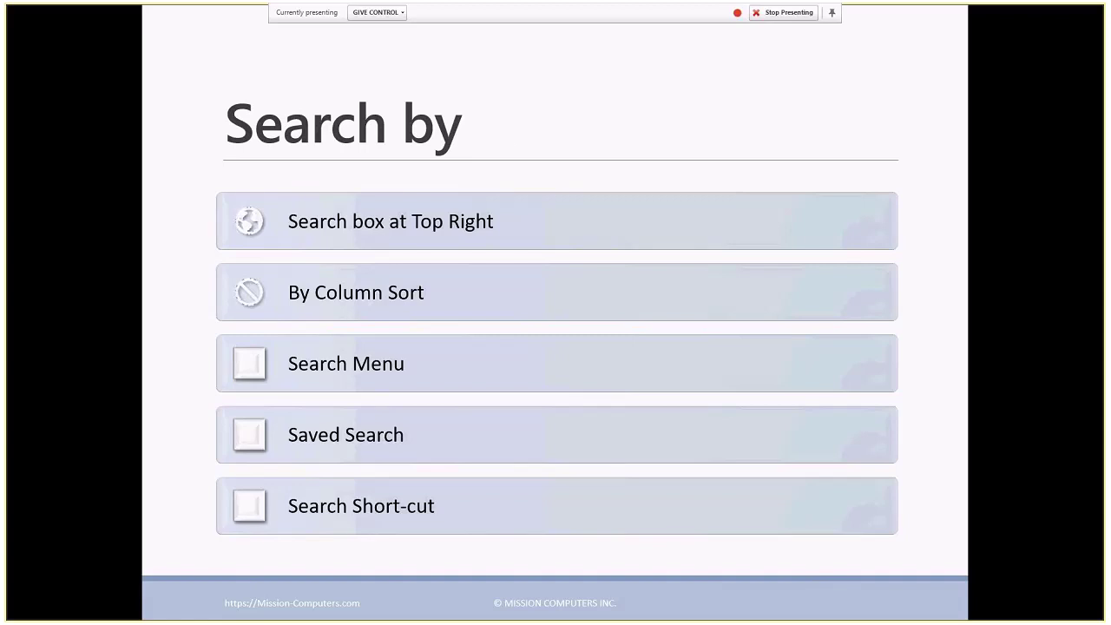
pyautogui.press('Right')
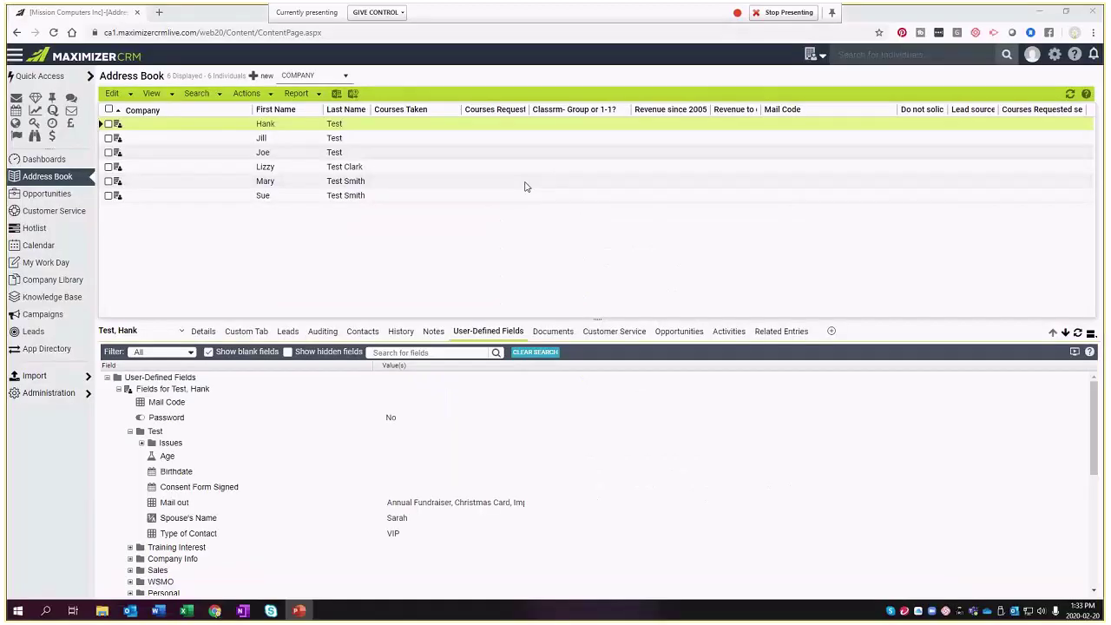
pyautogui.click(525, 182)
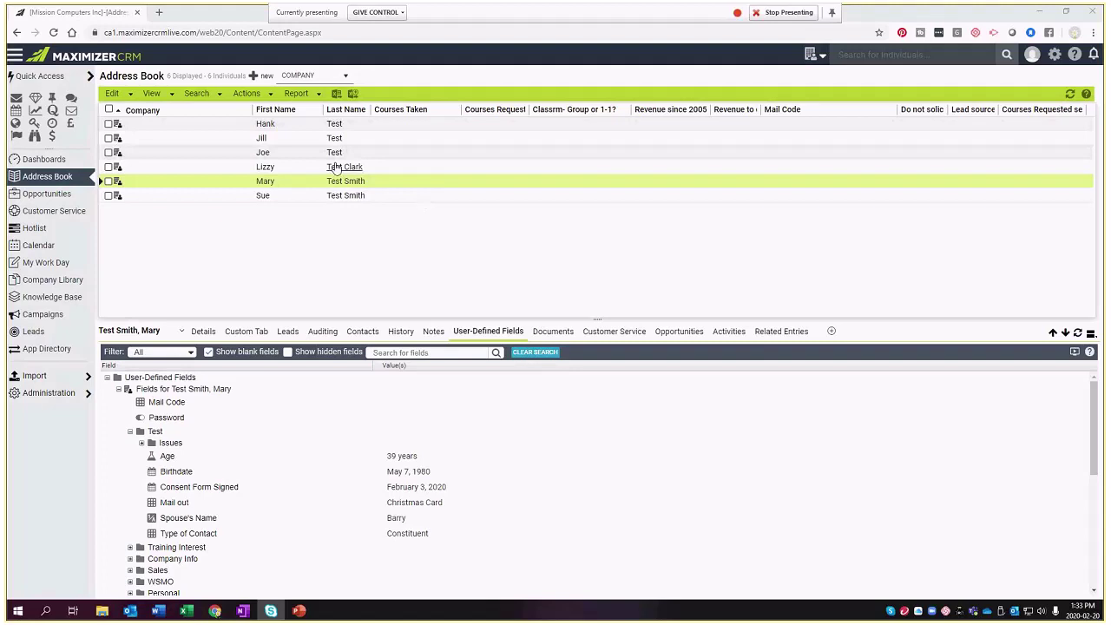
pyautogui.click(171, 96)
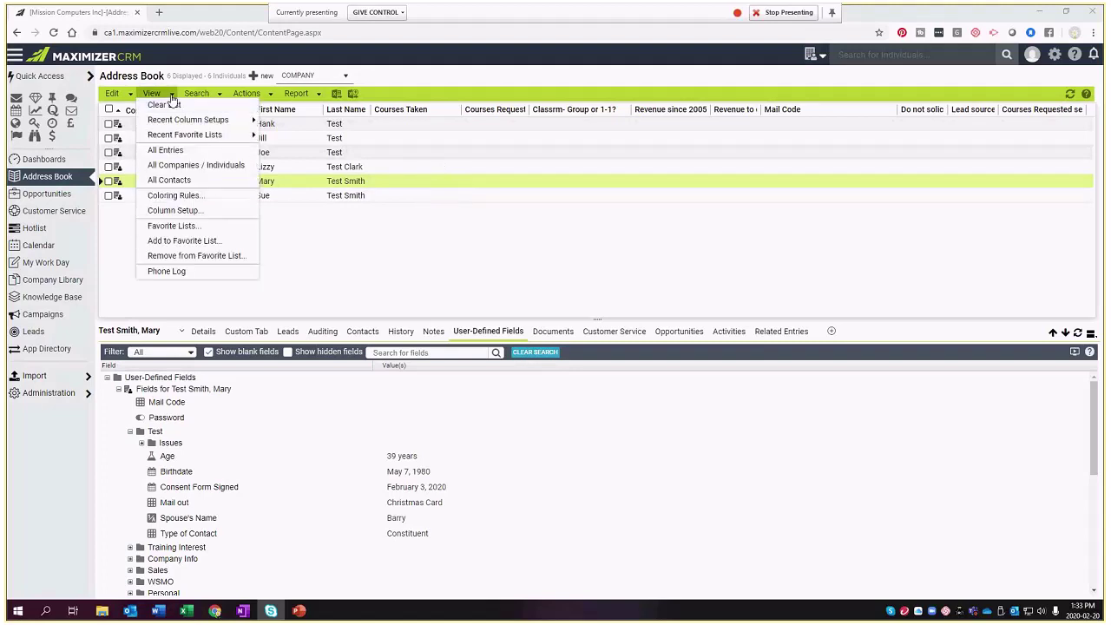
pyautogui.moveTo(187, 96)
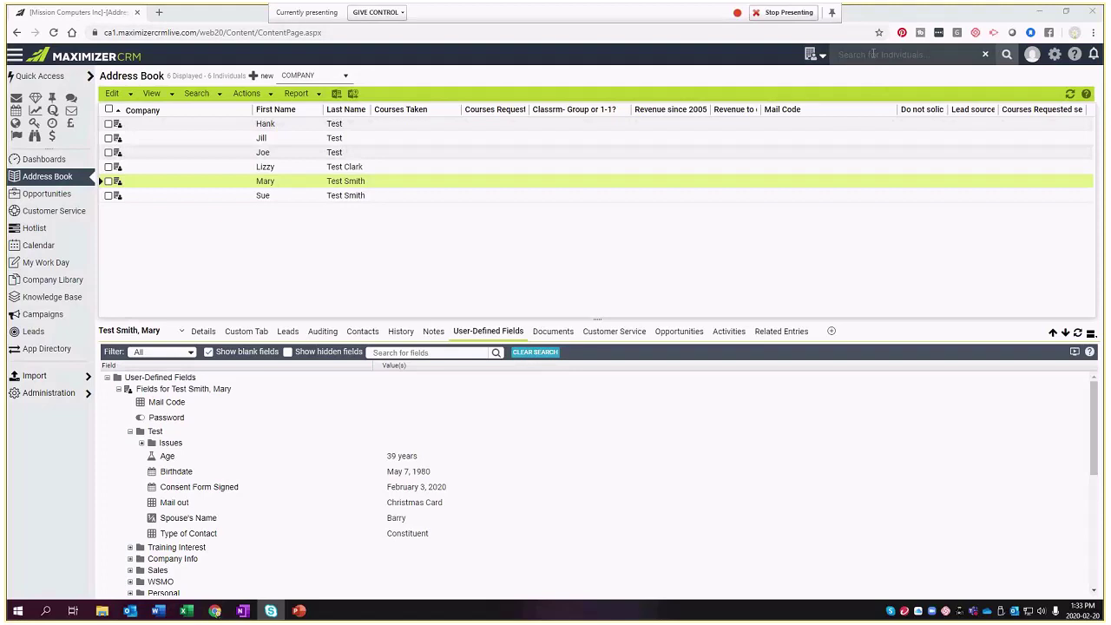
pyautogui.click(842, 54)
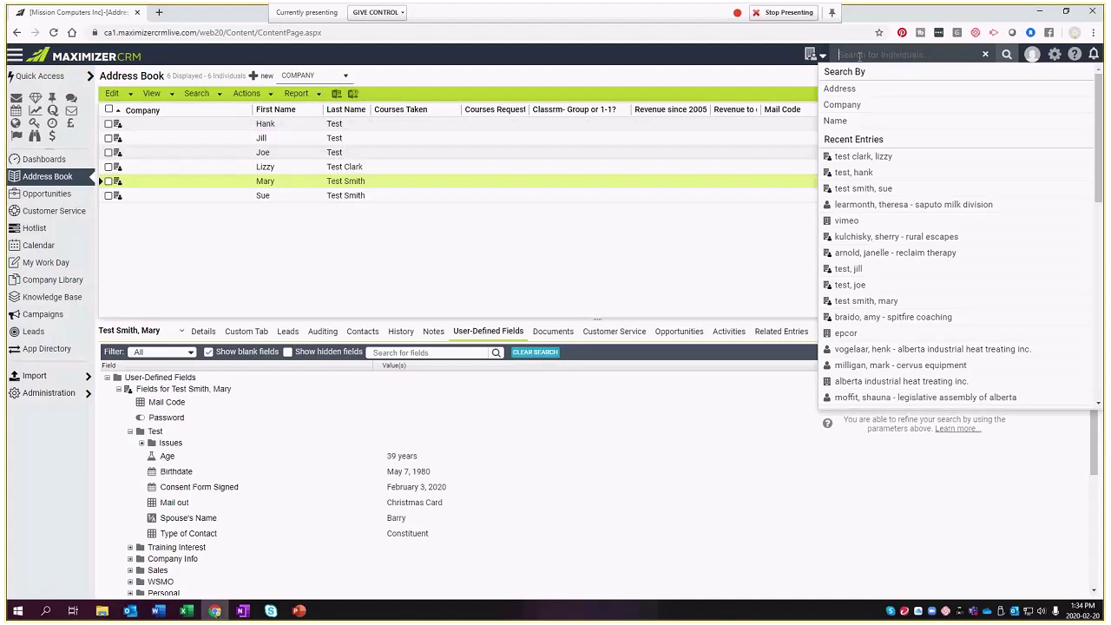
pyautogui.click(751, 59)
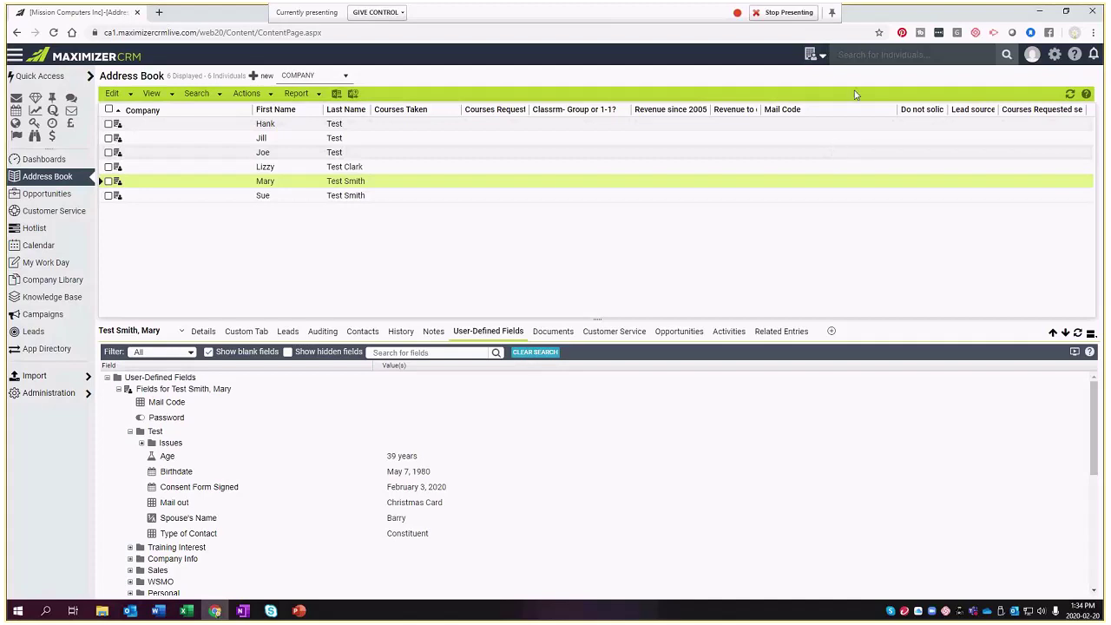
# Switch the quick search scope to Address Book Entries and back to Individuals
pyautogui.click(823, 56)
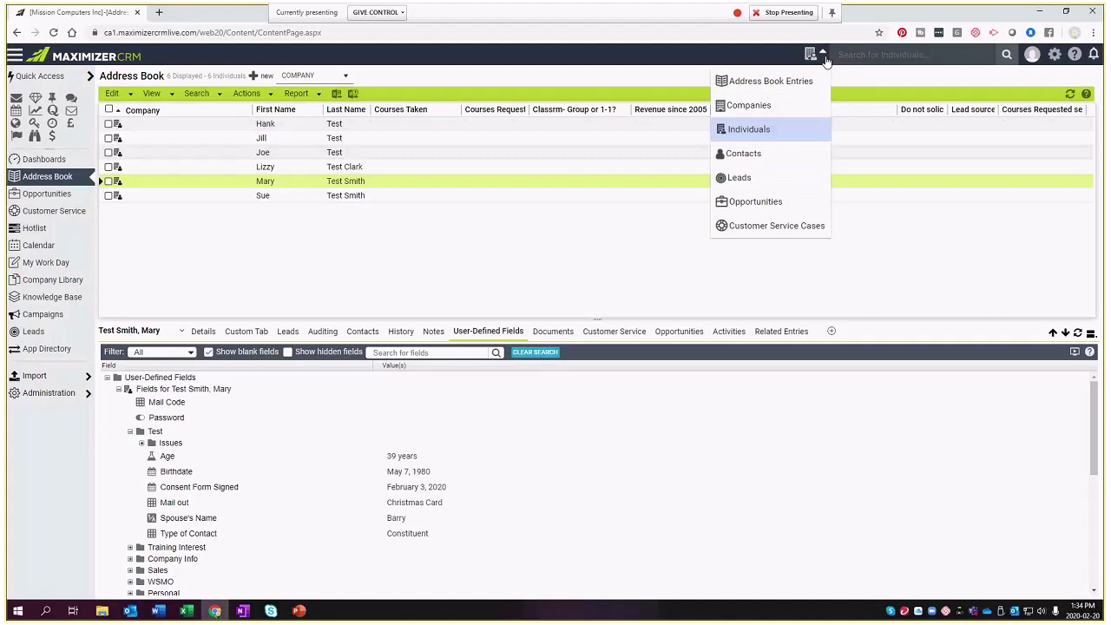
pyautogui.click(771, 83)
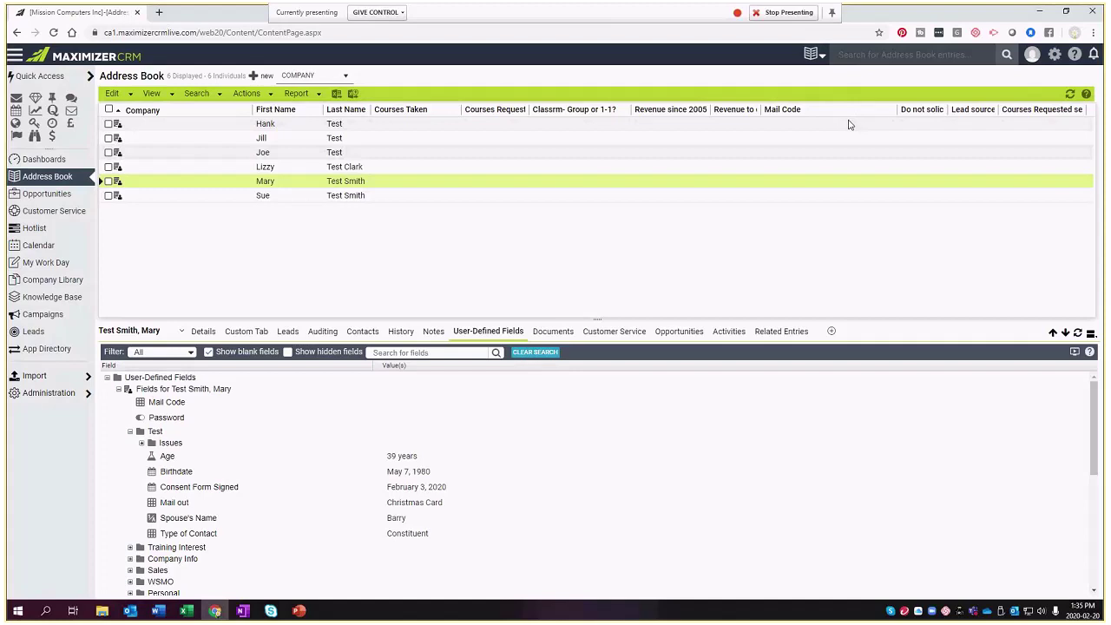
pyautogui.click(822, 59)
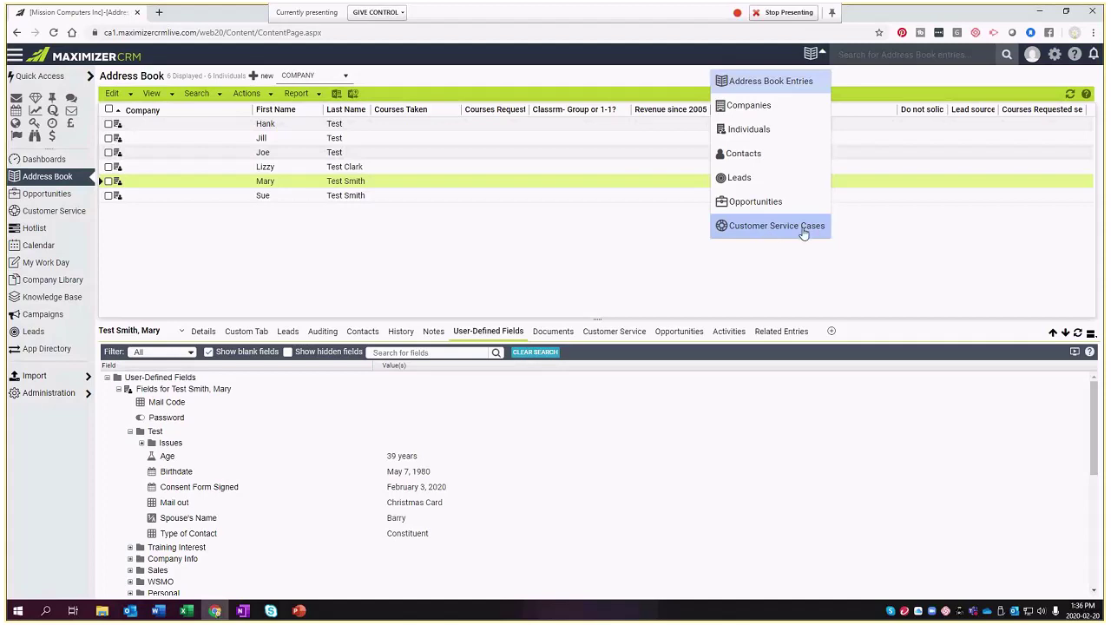
pyautogui.click(809, 85)
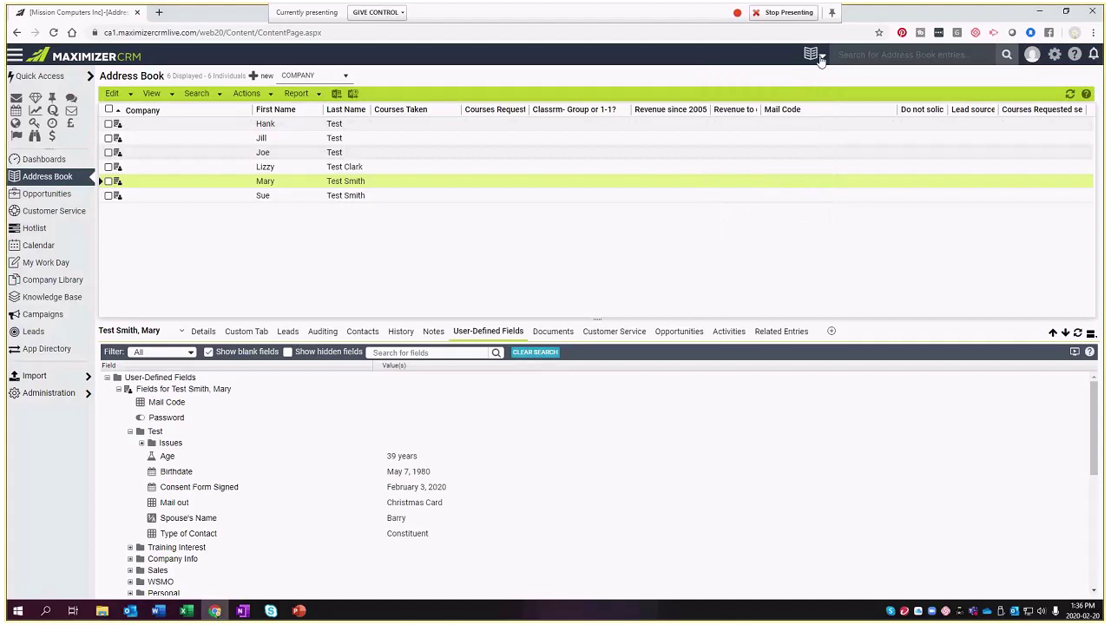
pyautogui.click(821, 60)
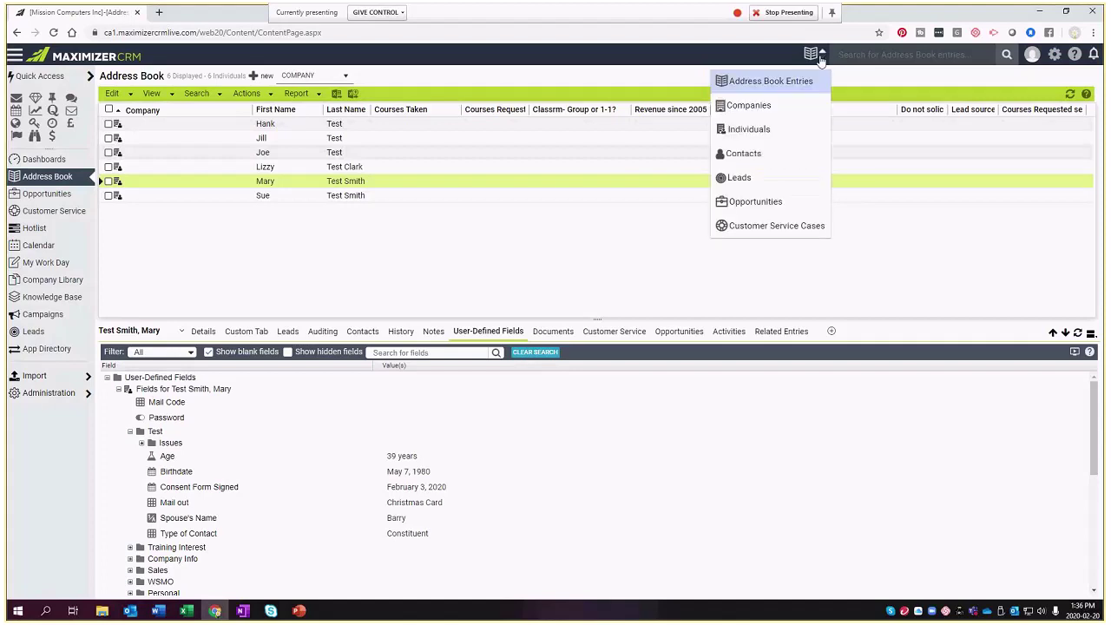
pyautogui.click(767, 132)
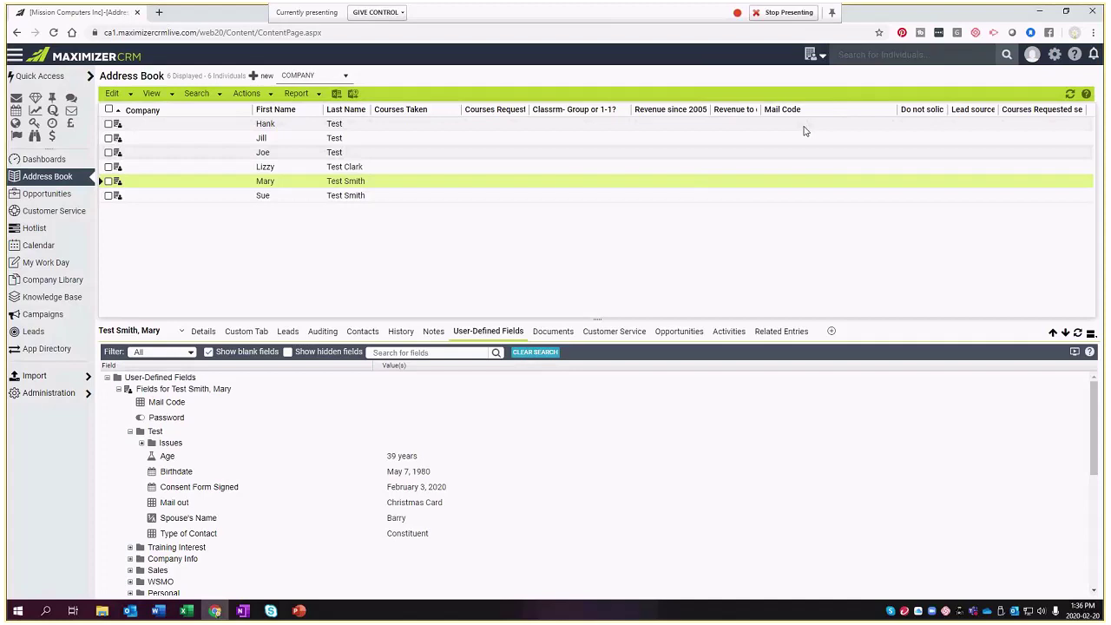
# Set the quick search scope to Address Book Entries and search for the person's first name
pyautogui.click(819, 55)
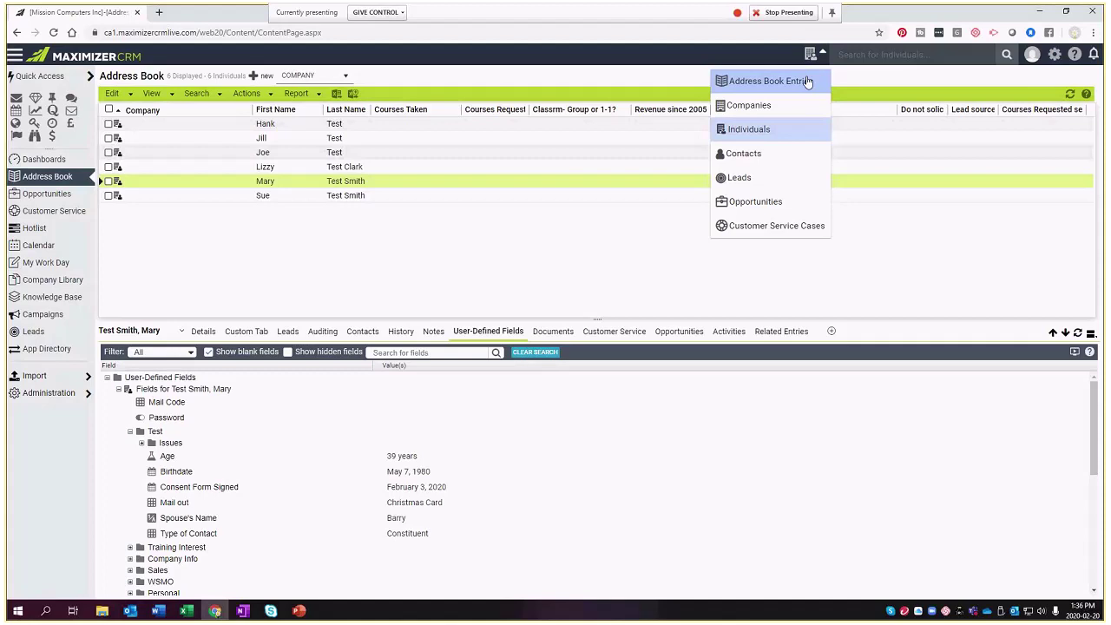
pyautogui.click(807, 81)
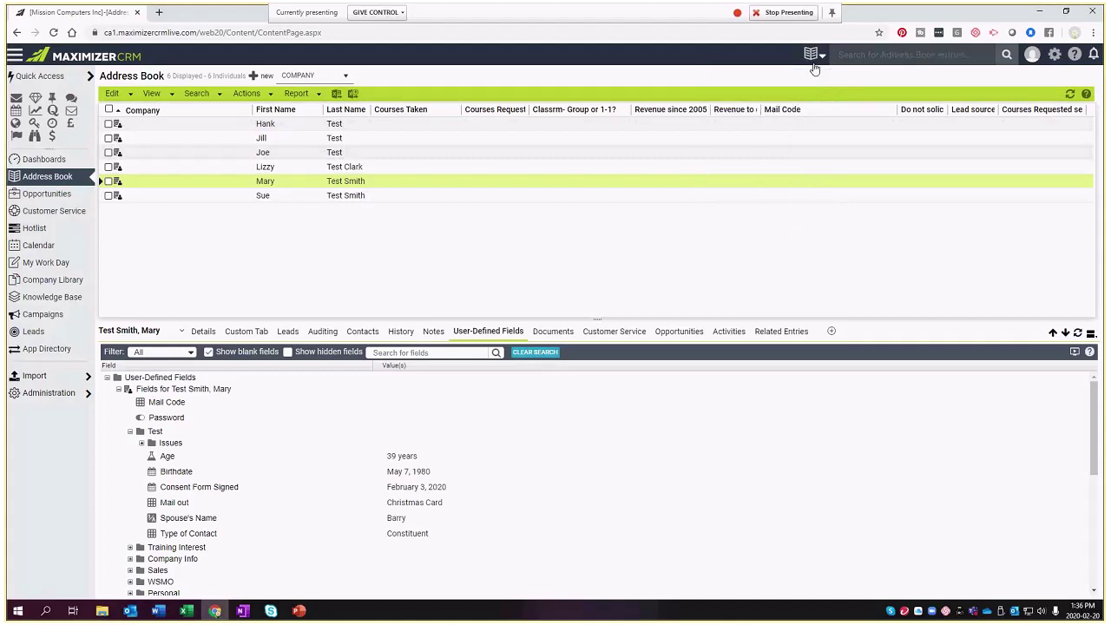
pyautogui.click(869, 54)
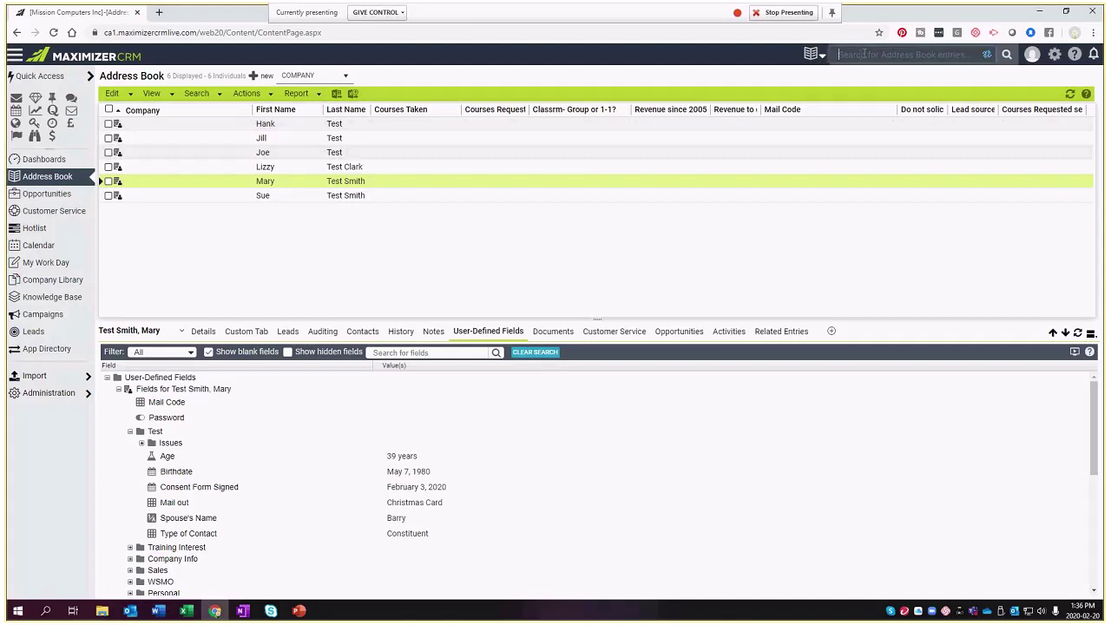
pyautogui.write('hank')
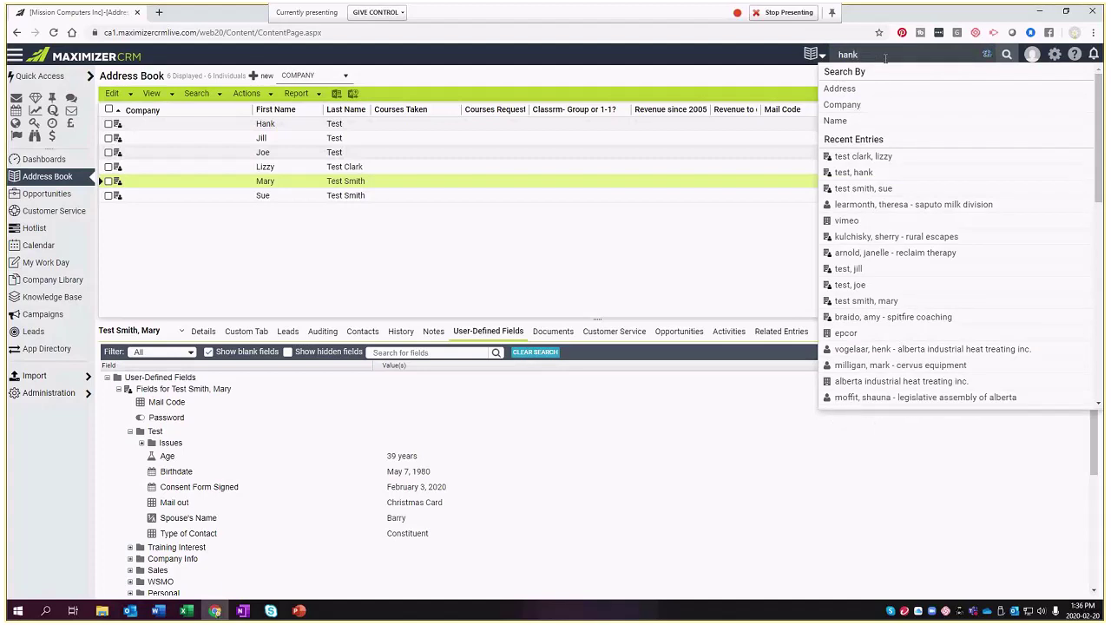
pyautogui.press('Return')
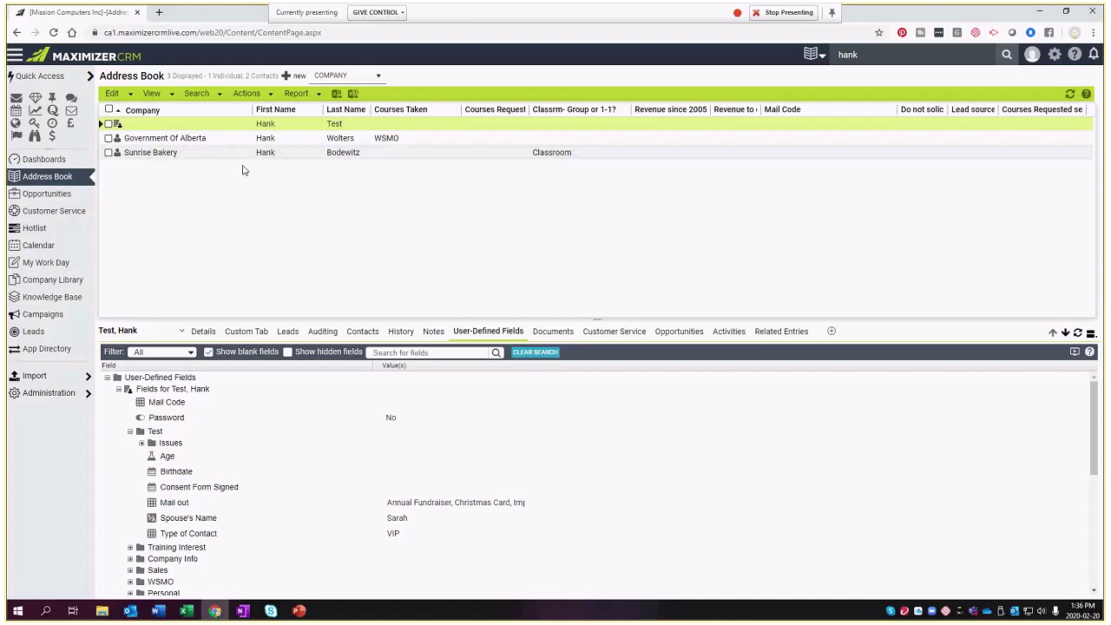
# Run a quick search across all Address Book Entries for "test"
pyautogui.click(893, 55)
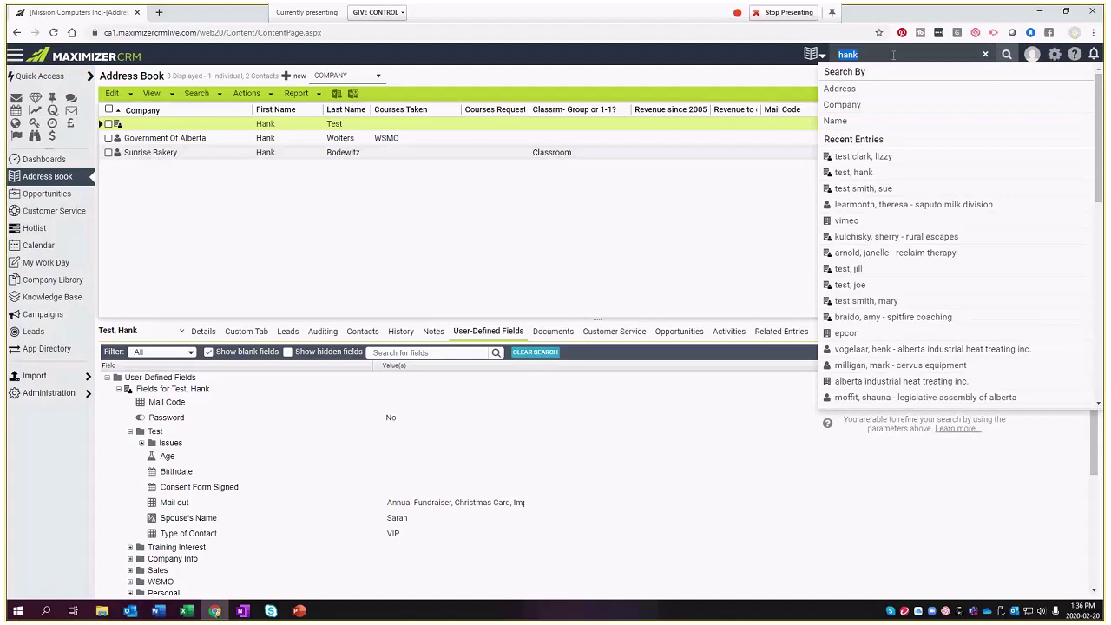
pyautogui.write('test')
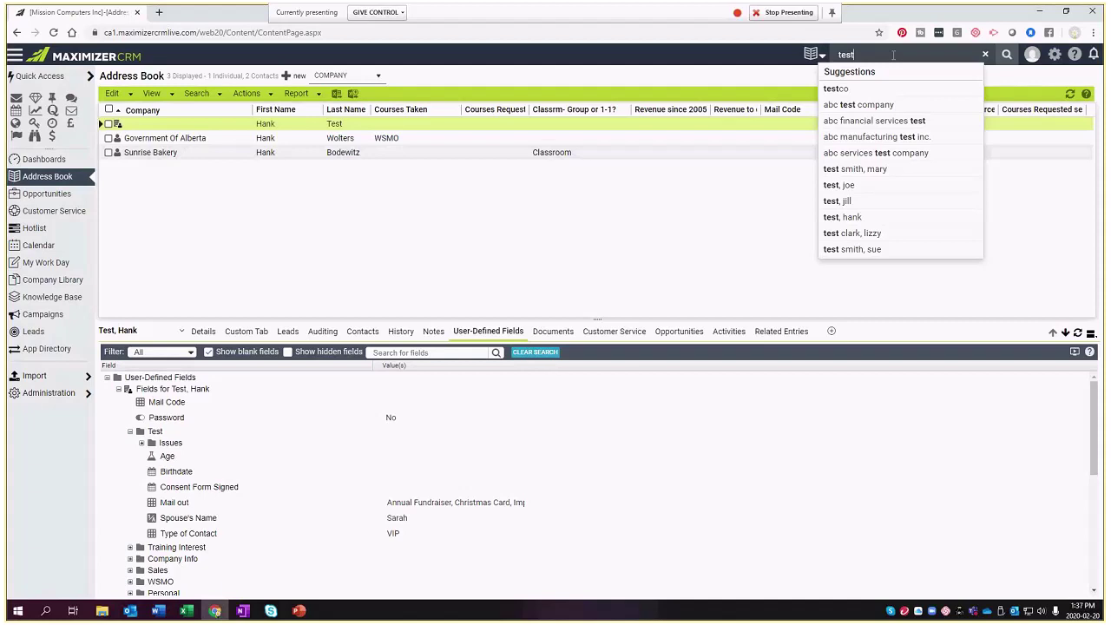
pyautogui.press('Return')
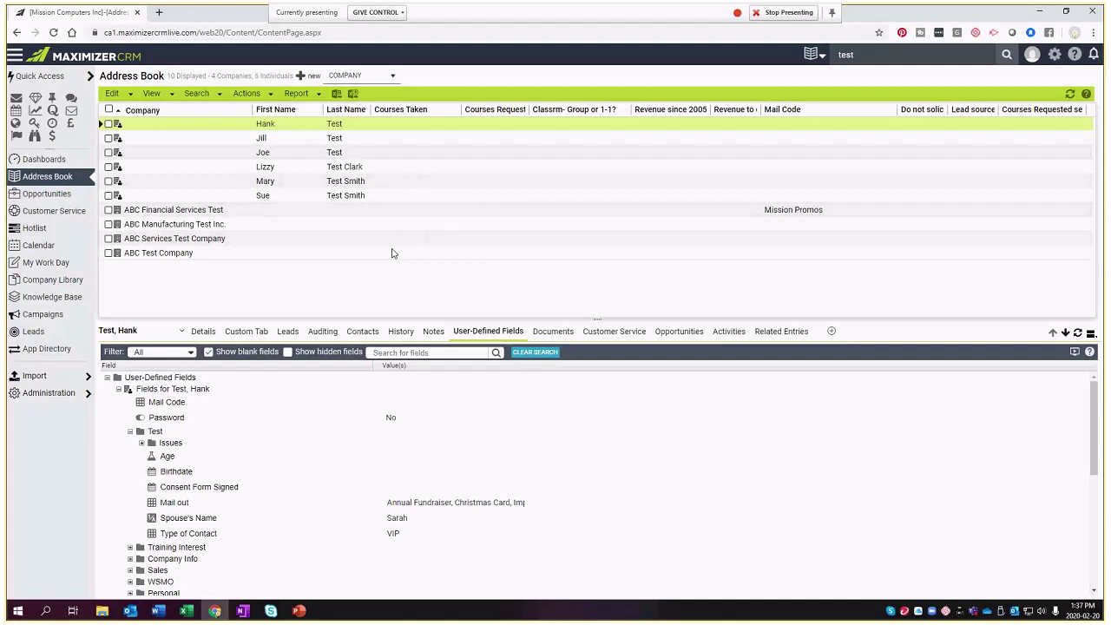
# Repeat the "test" quick search with the scope set to Individuals, and clear the search box
pyautogui.click(820, 56)
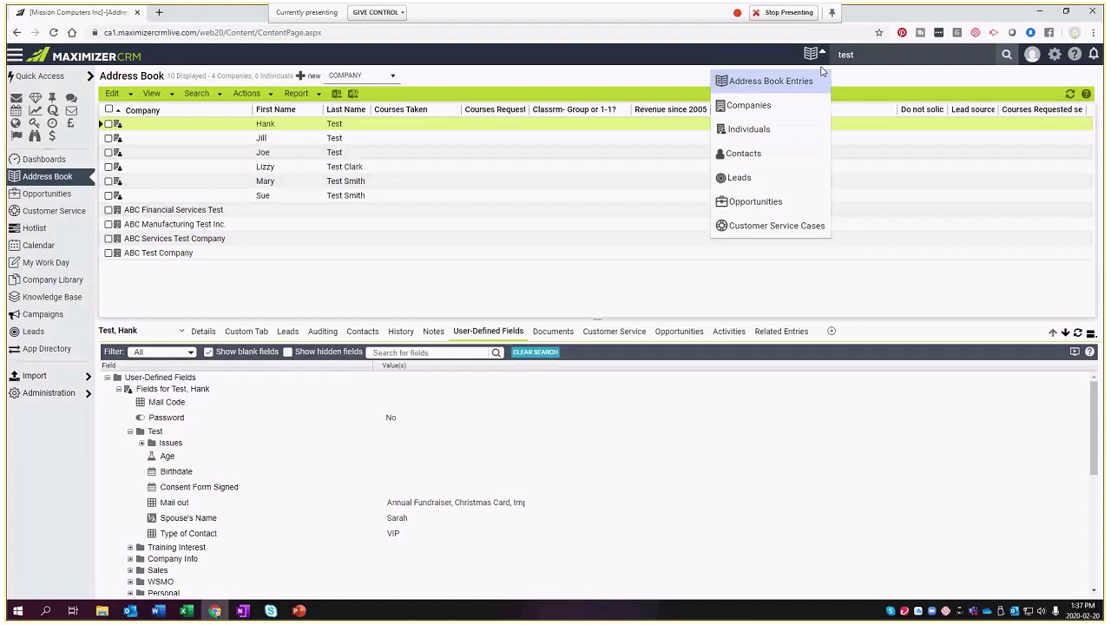
pyautogui.click(784, 129)
pyautogui.click(868, 54)
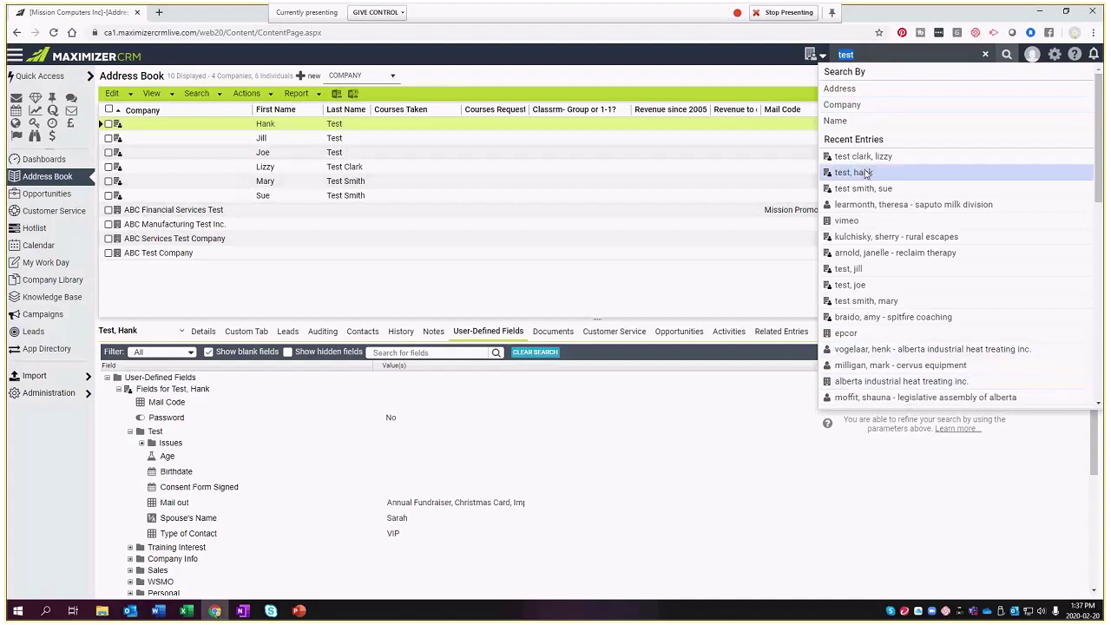
pyautogui.click(865, 55)
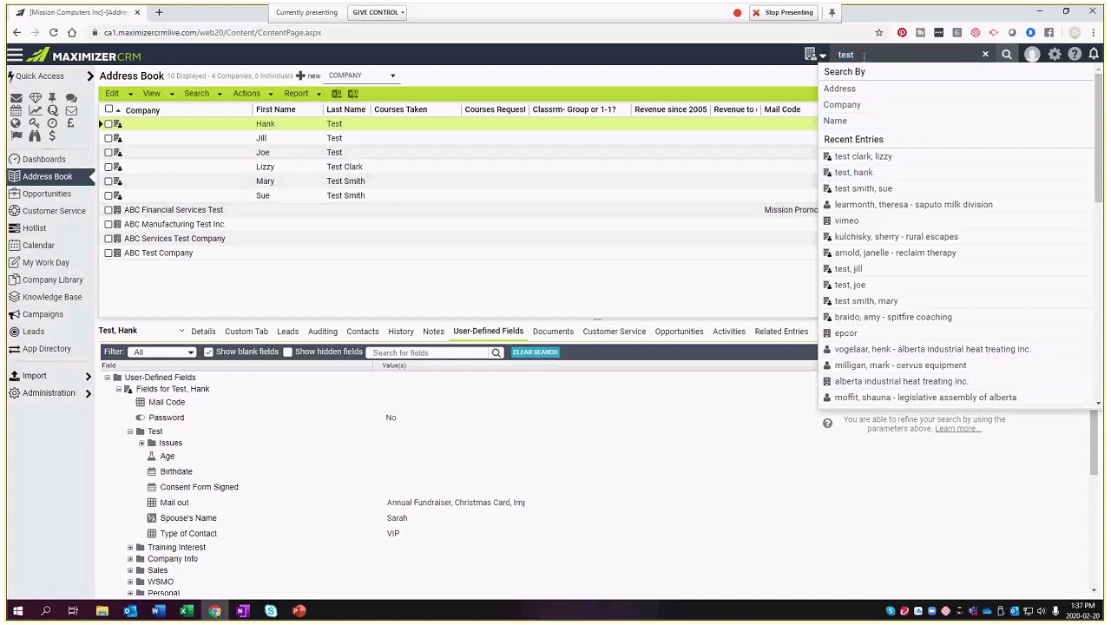
pyautogui.press('Return')
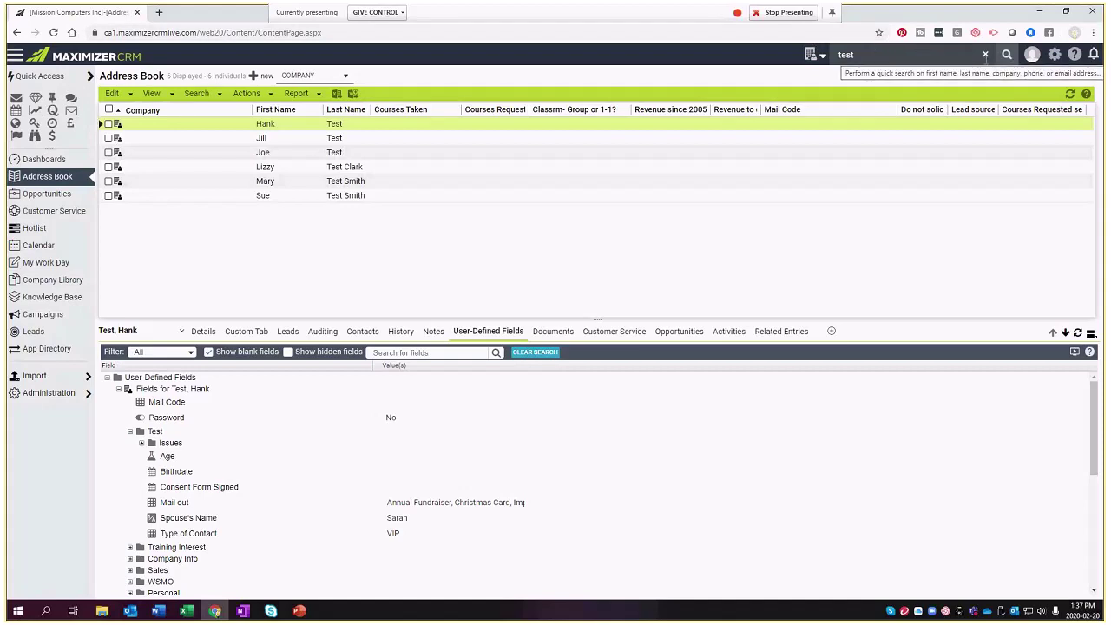
pyautogui.click(986, 56)
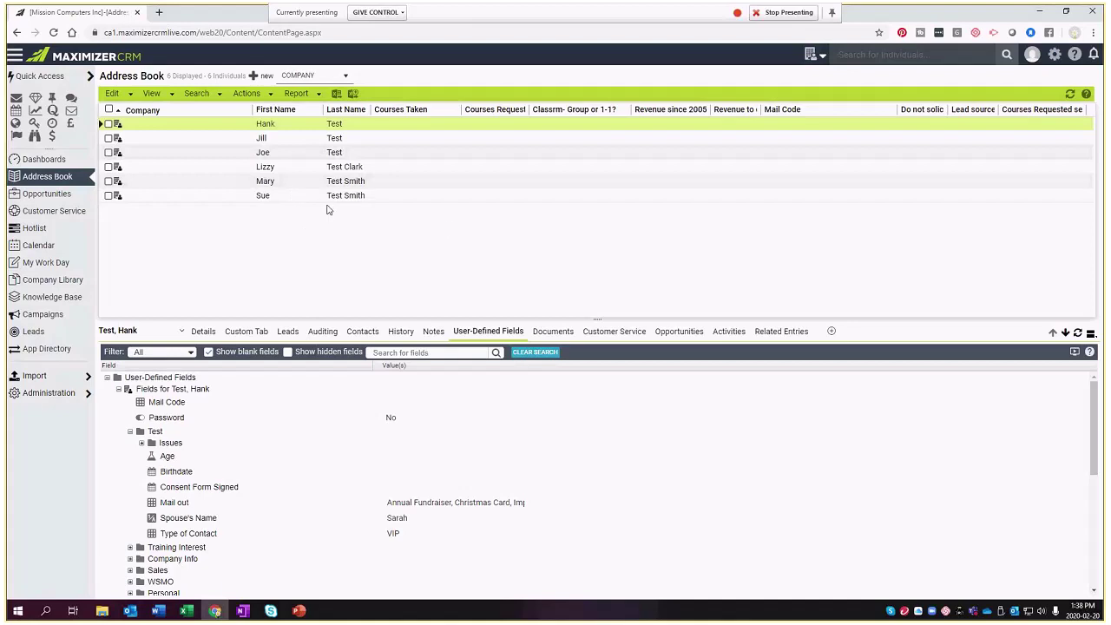
# Examine the available field-based searches and the matching options for searching by First Name, without running a search
pyautogui.click(200, 94)
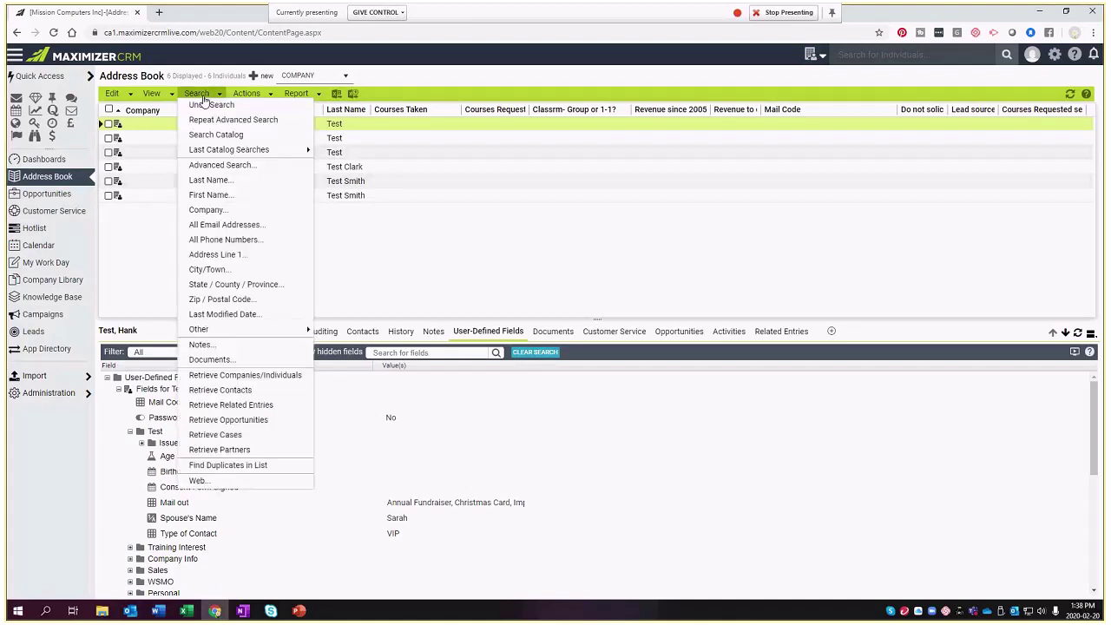
pyautogui.click(251, 201)
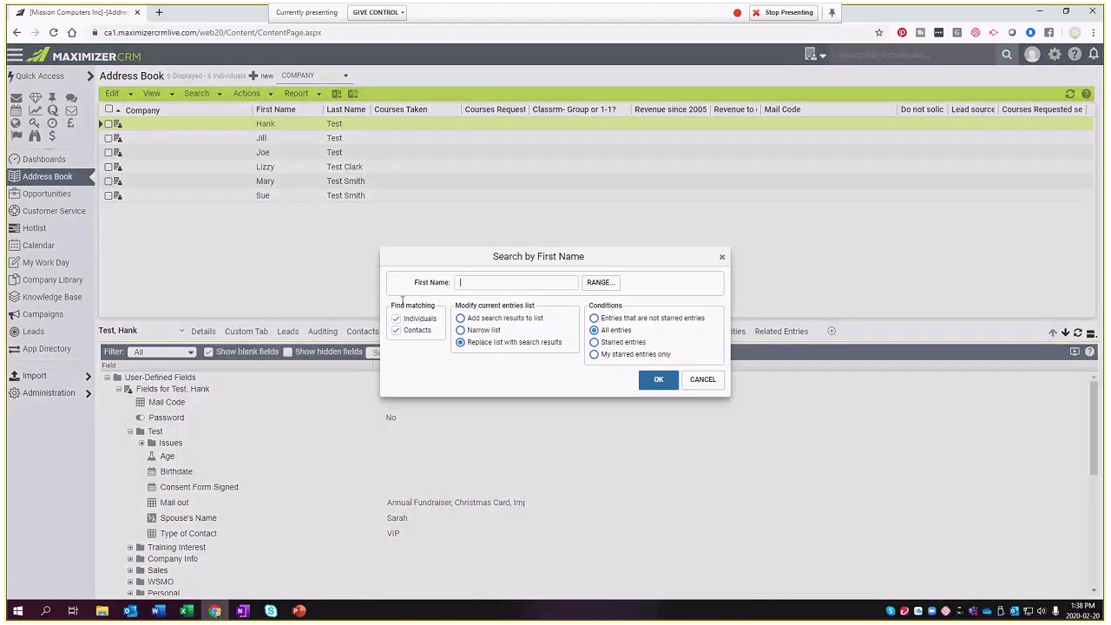
pyautogui.click(395, 331)
pyautogui.click(397, 331)
pyautogui.click(490, 283)
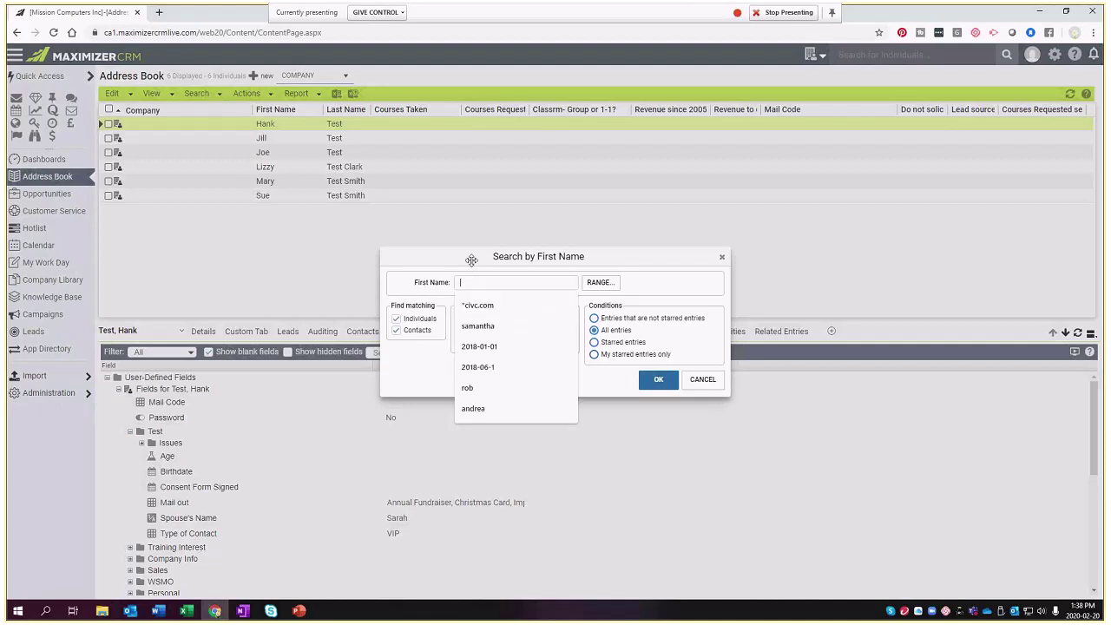
pyautogui.click(472, 261)
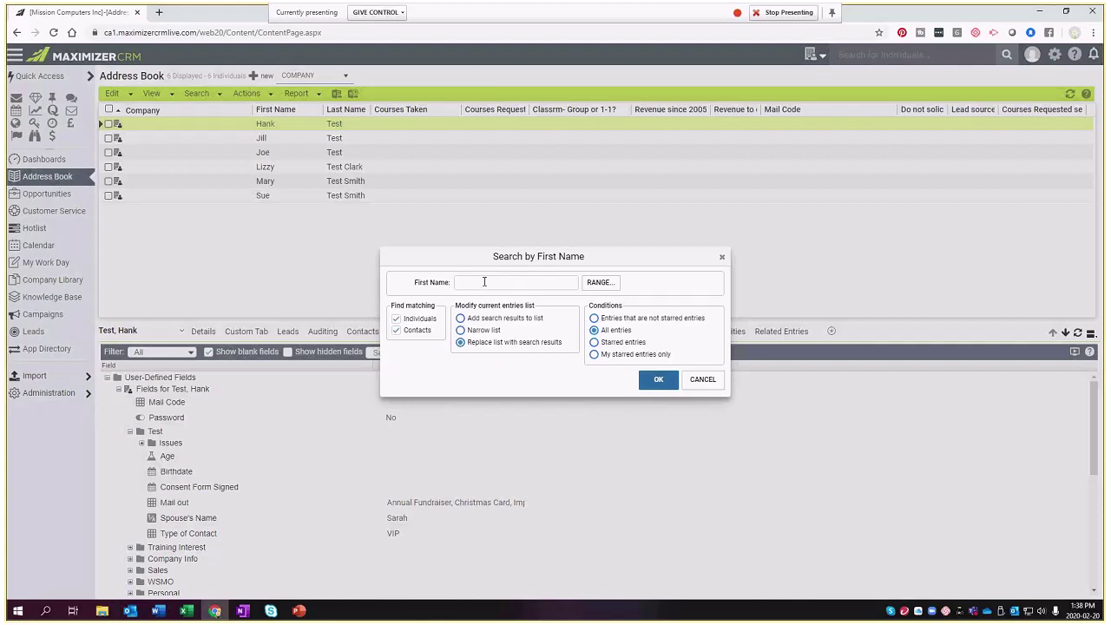
pyautogui.click(703, 381)
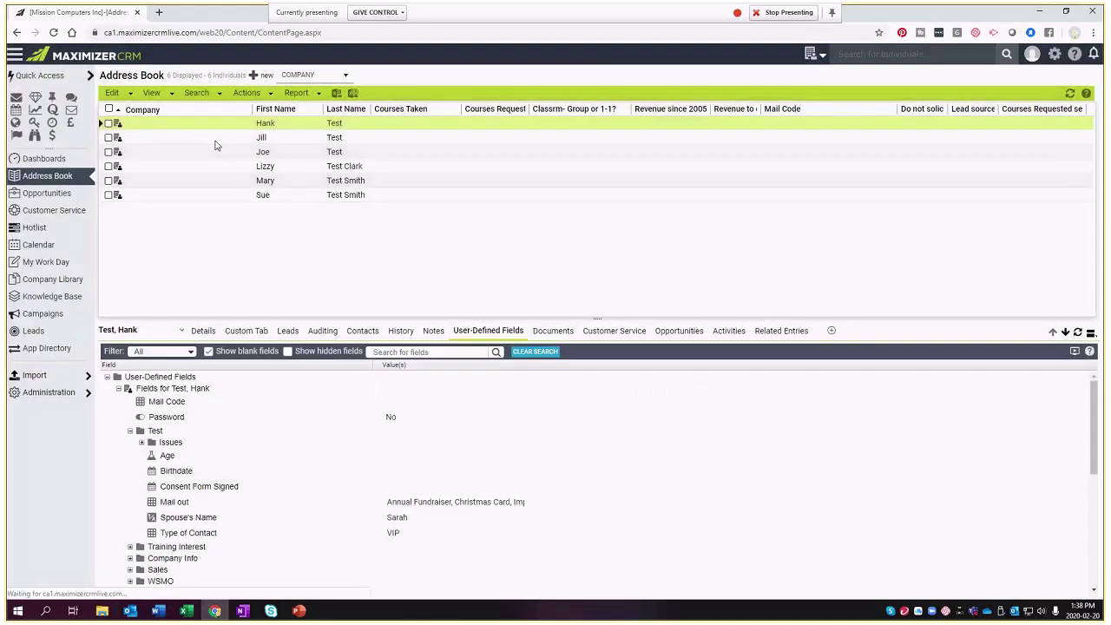
pyautogui.click(196, 92)
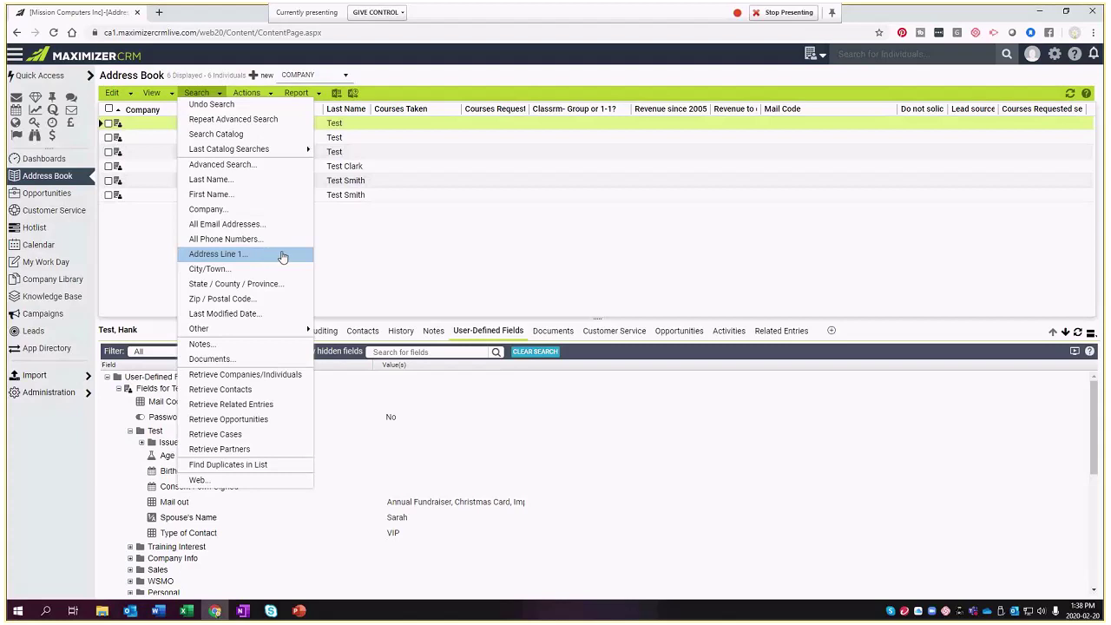
pyautogui.click(366, 245)
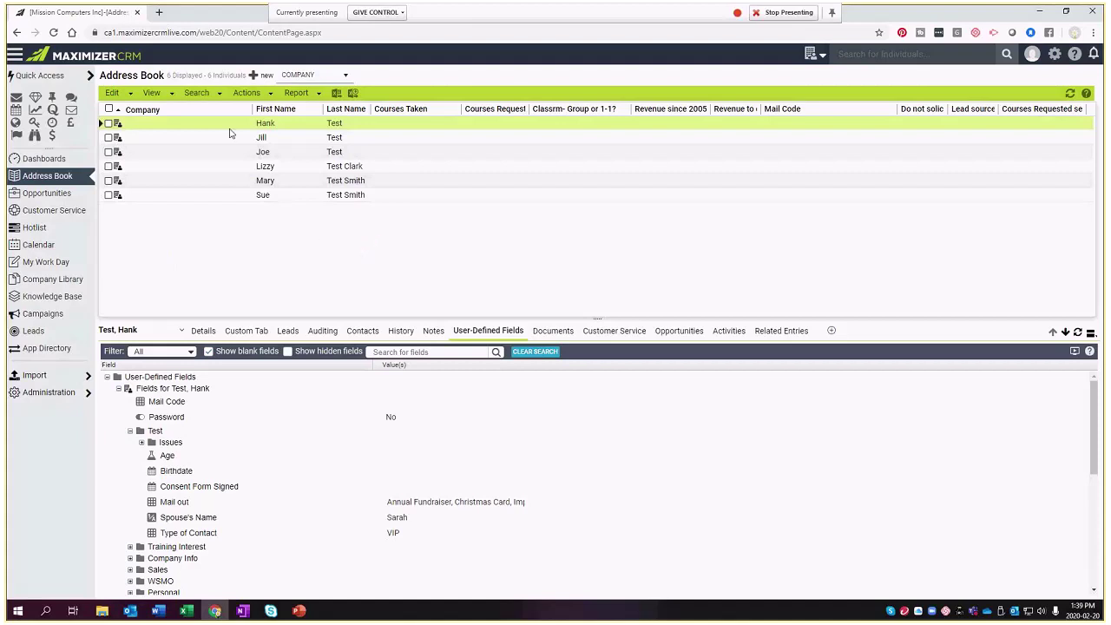
# Start an advanced search and add the user-defined field Mail out from the Test folder as a search field
pyautogui.click(198, 93)
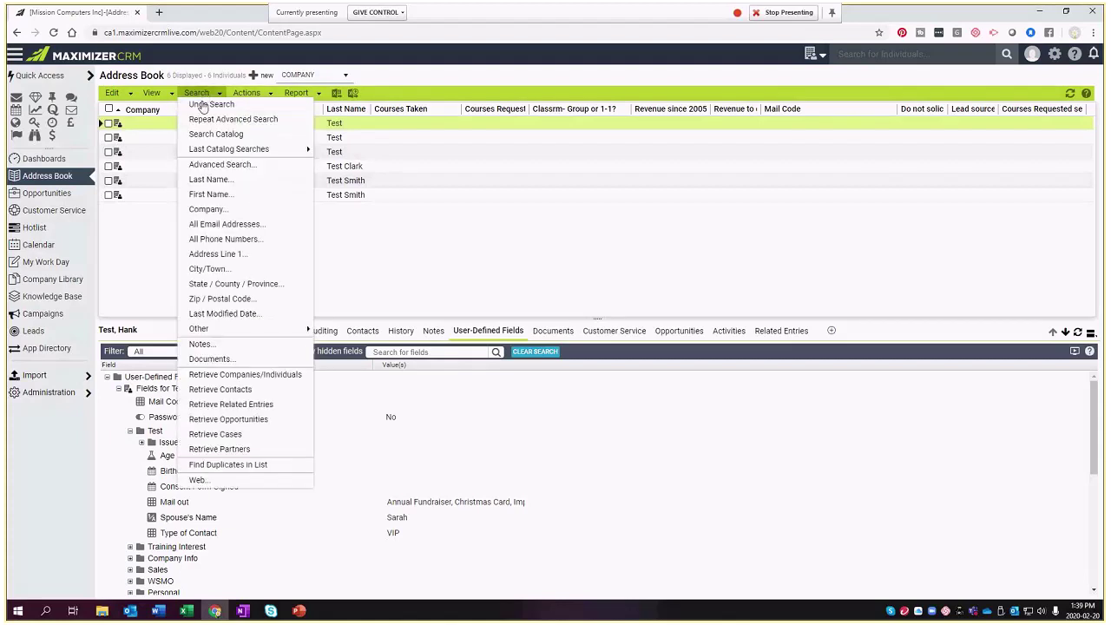
pyautogui.click(193, 166)
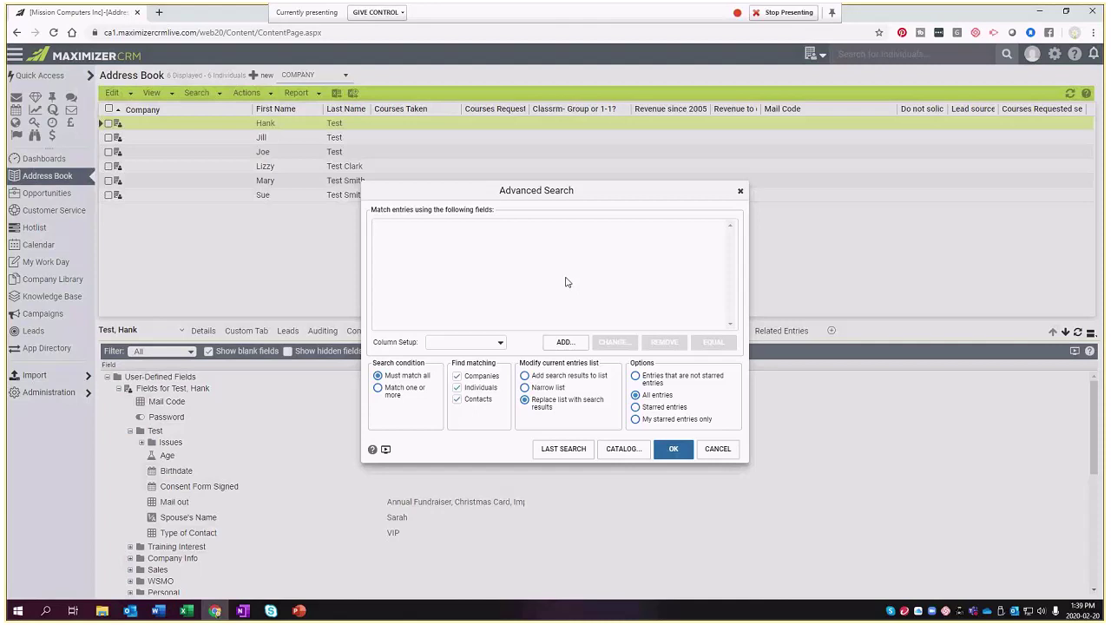
pyautogui.click(564, 344)
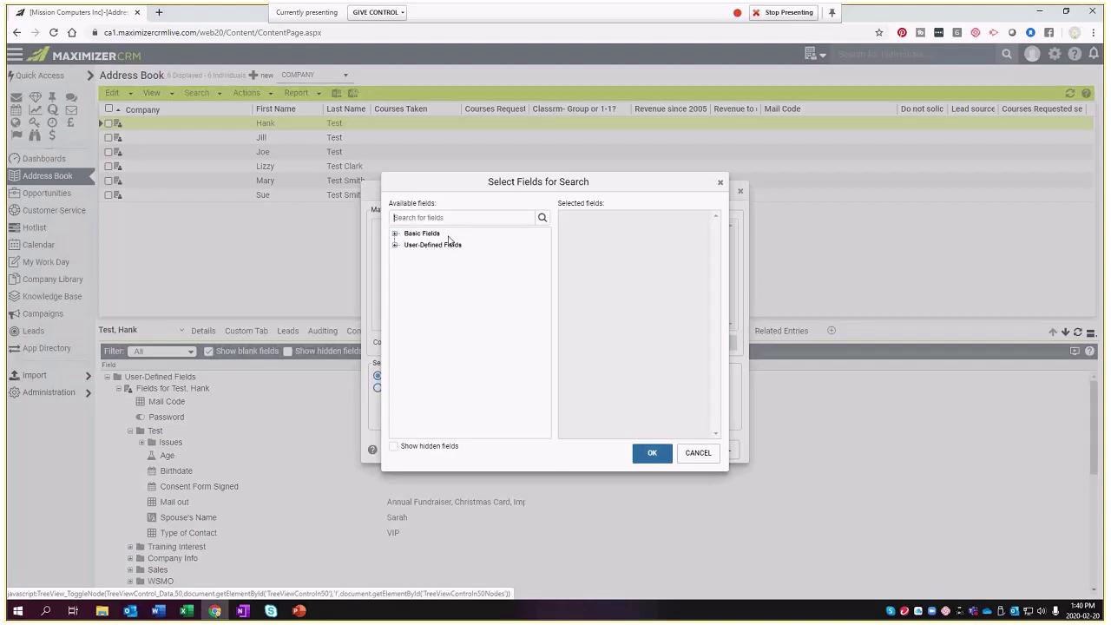
pyautogui.click(395, 246)
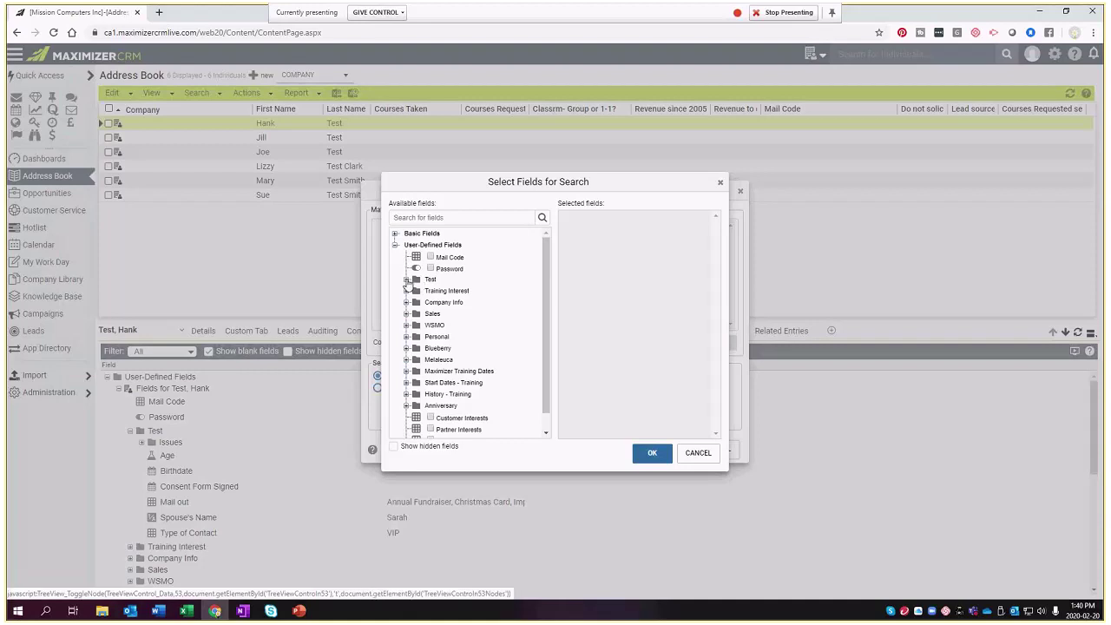
pyautogui.click(406, 279)
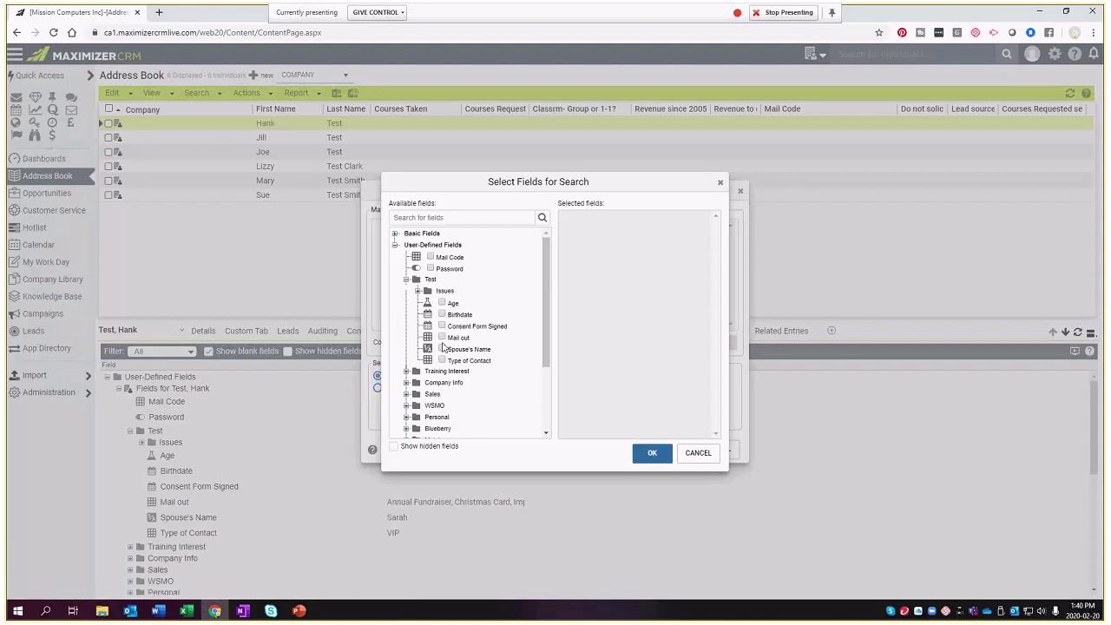
pyautogui.click(442, 337)
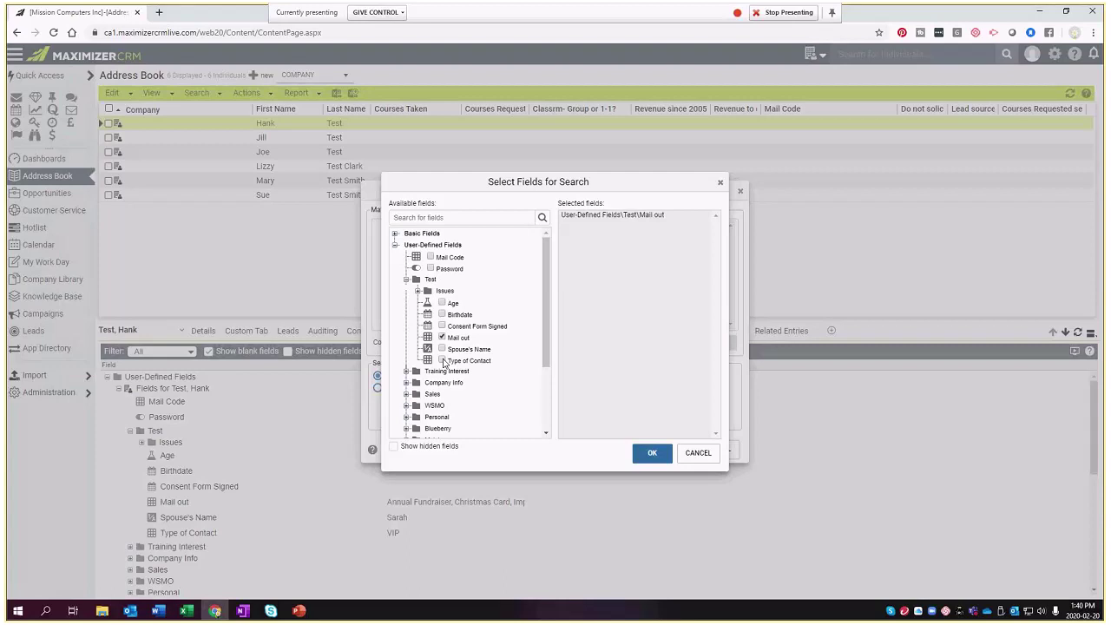
pyautogui.click(658, 457)
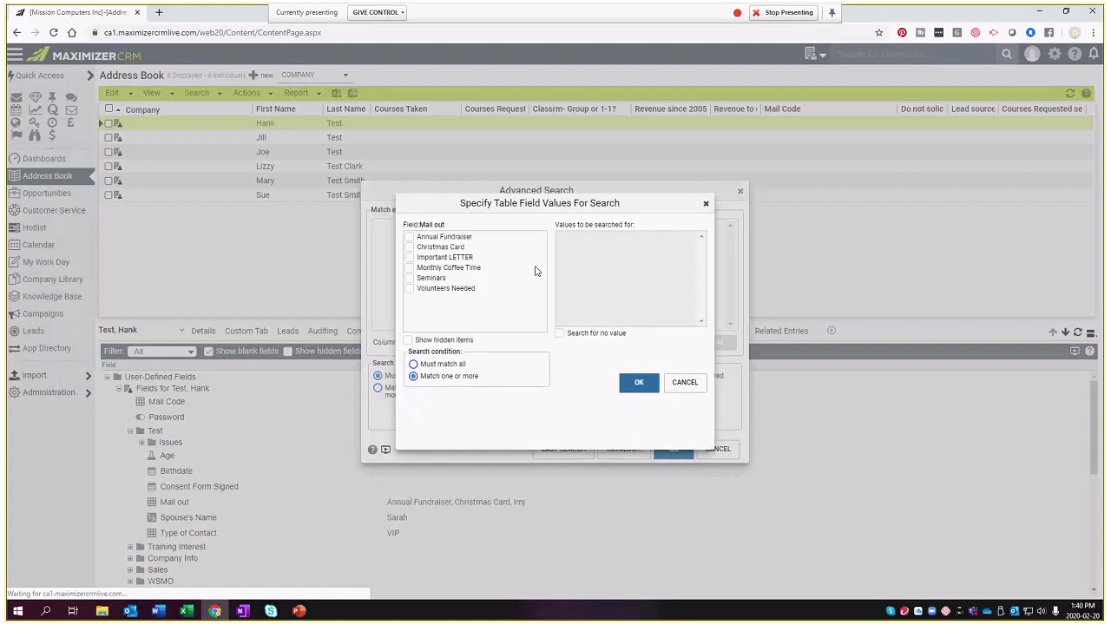
# Set the Mail out search value to Christmas Card and run the advanced search, replacing the current list
pyautogui.click(409, 248)
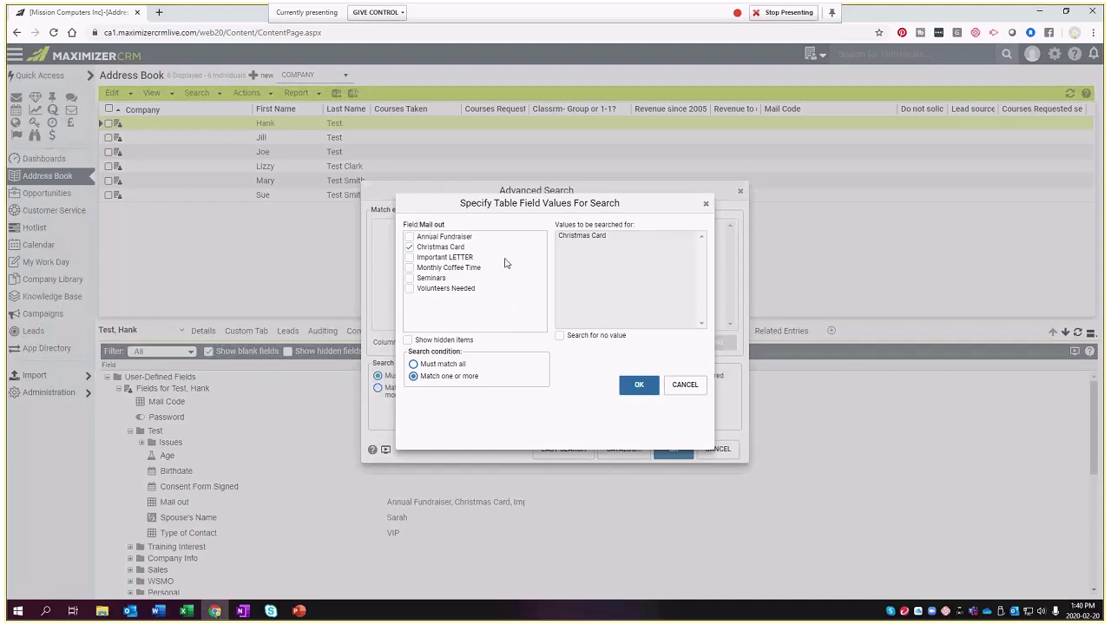
pyautogui.click(637, 387)
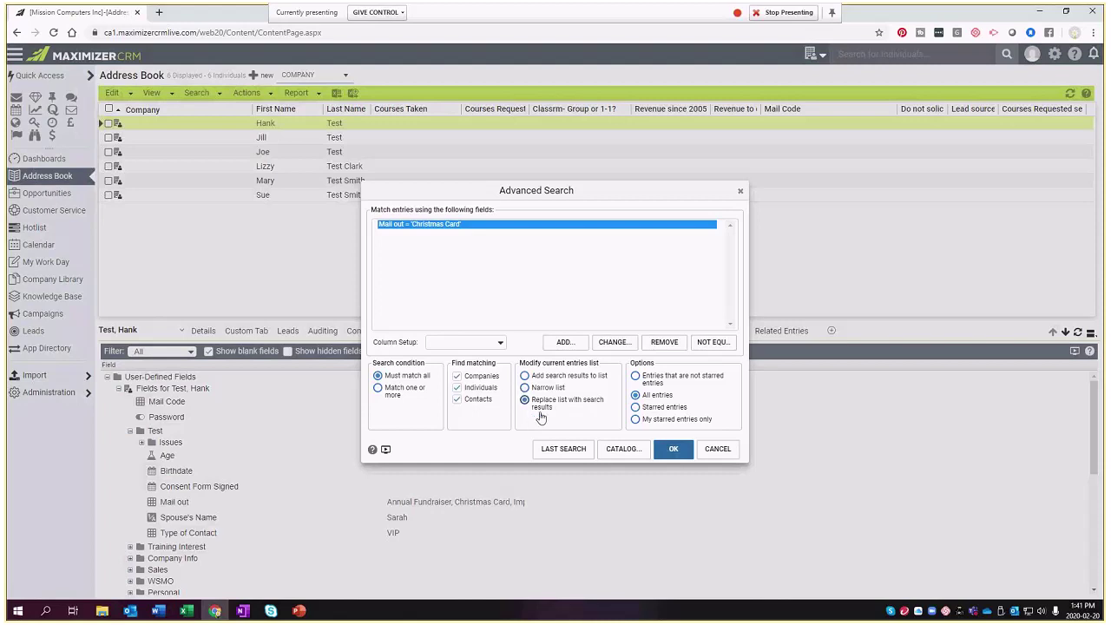
pyautogui.click(670, 450)
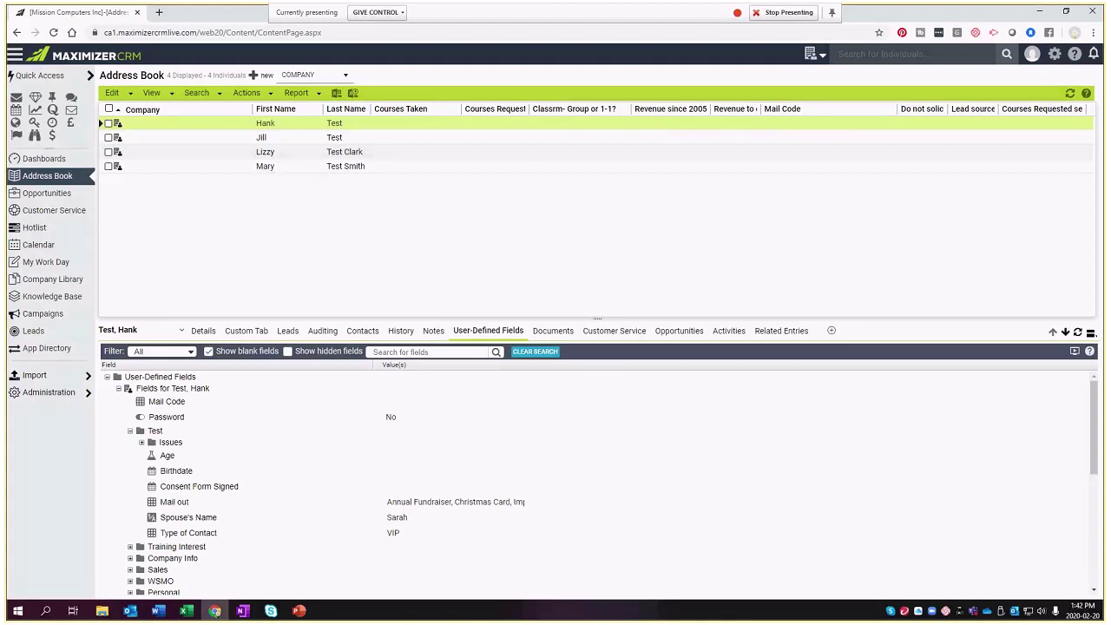
# Undo the Christmas Card advanced search
pyautogui.hotkey('alt', 'Tab')
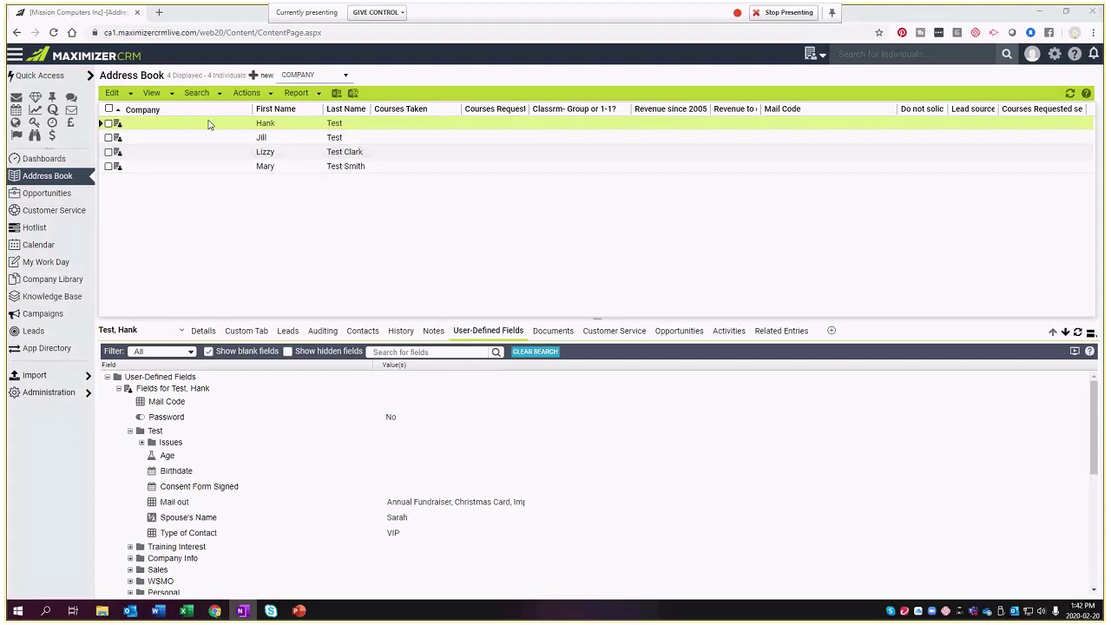
pyautogui.click(247, 93)
pyautogui.click(197, 93)
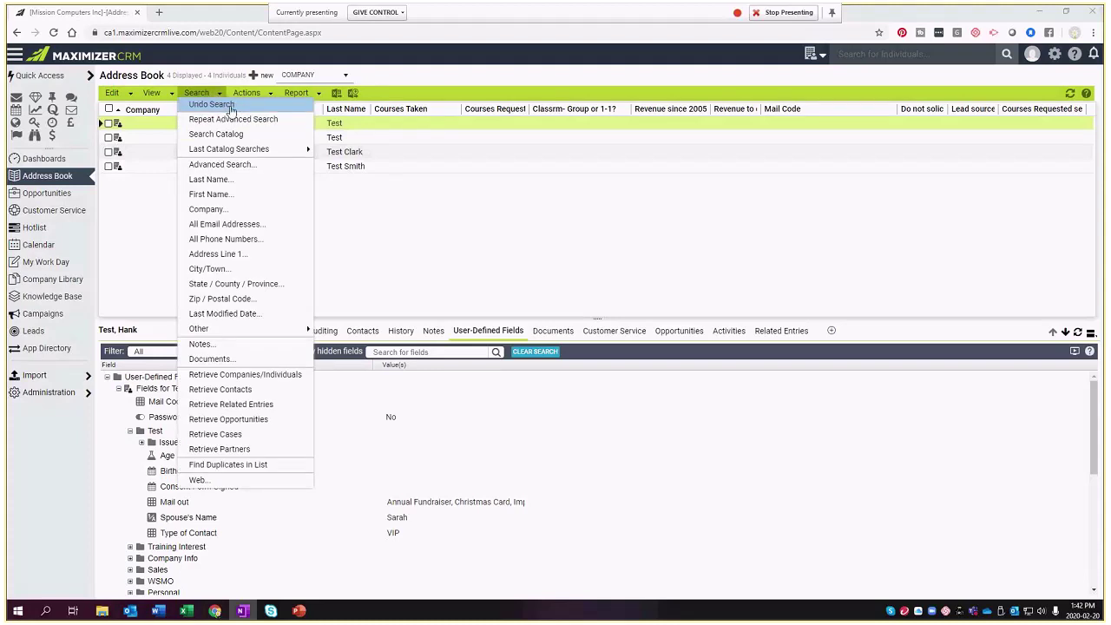
pyautogui.click(232, 107)
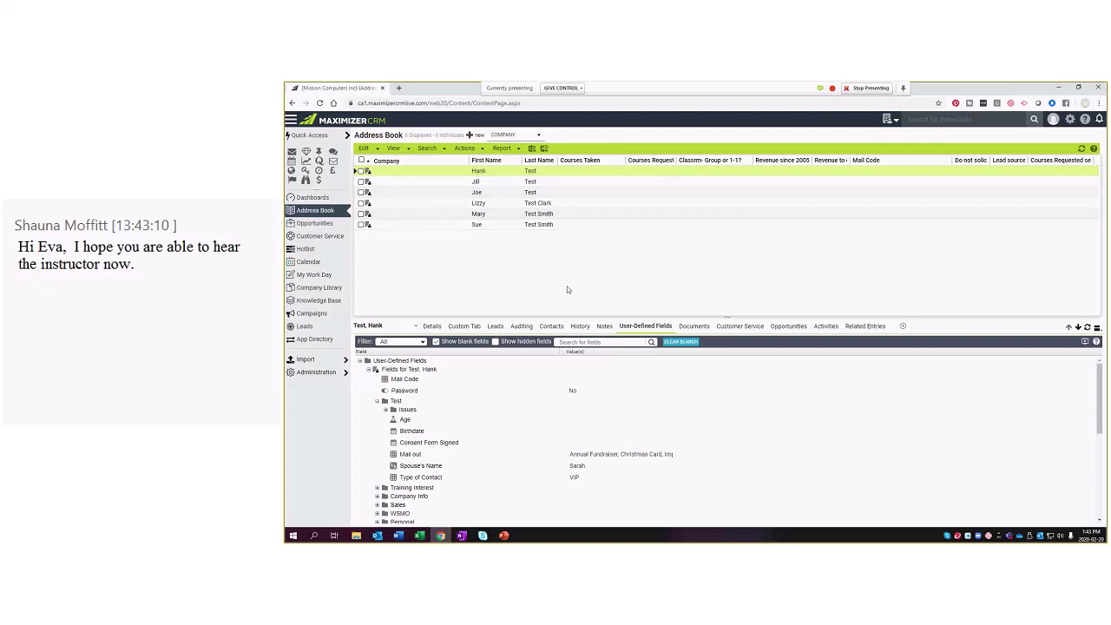
# Start a new advanced search and add the user-defined field Education Issues from the Issues folder under Test
pyautogui.click(435, 149)
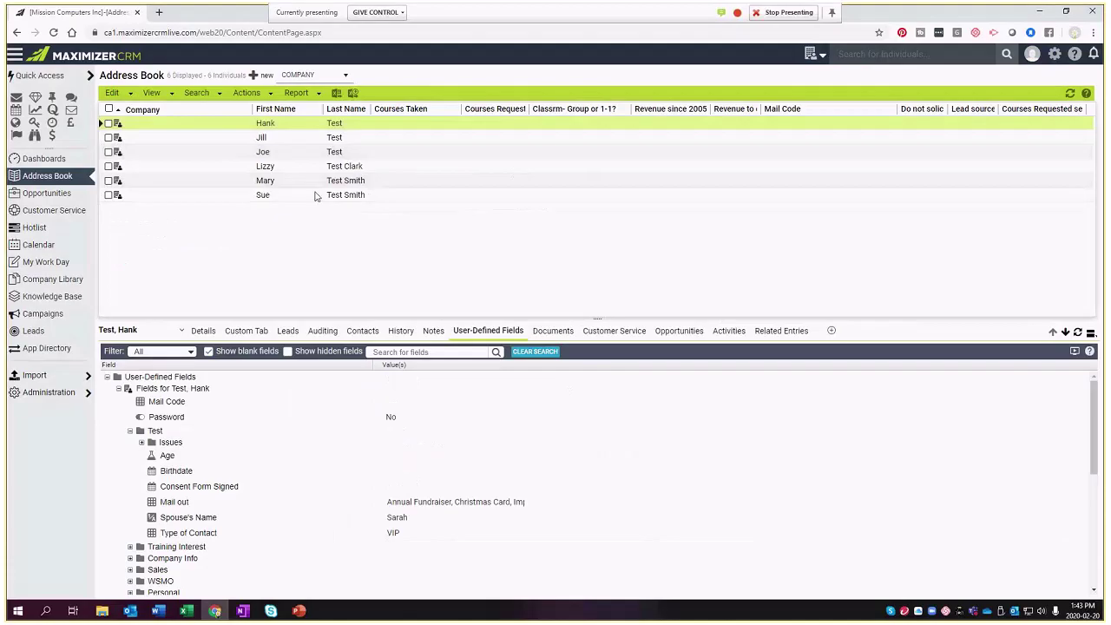
pyautogui.click(195, 93)
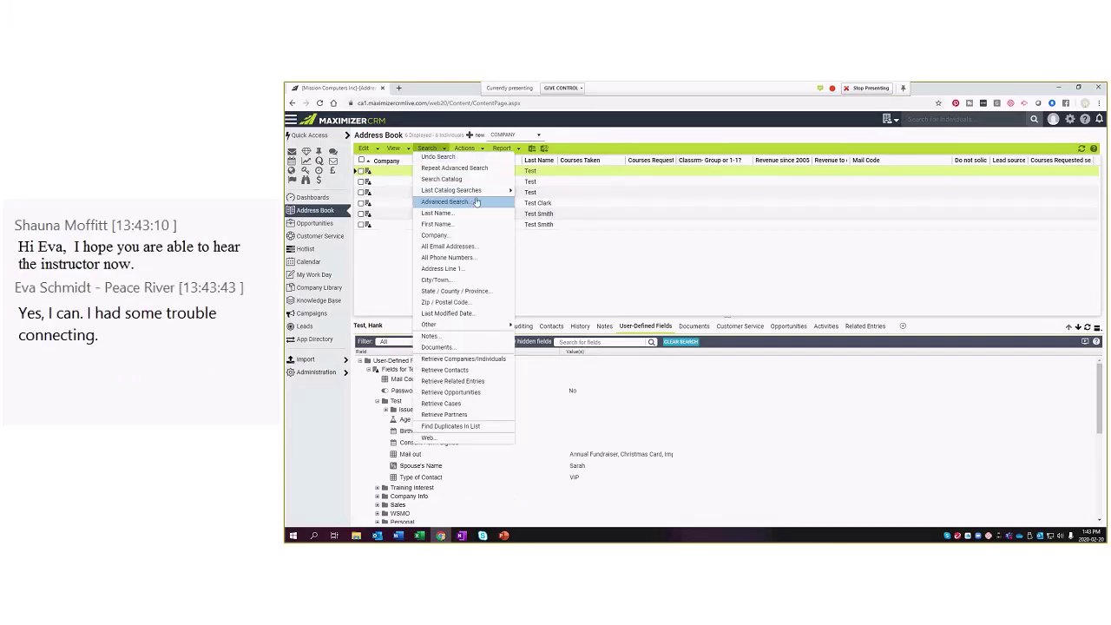
pyautogui.click(477, 203)
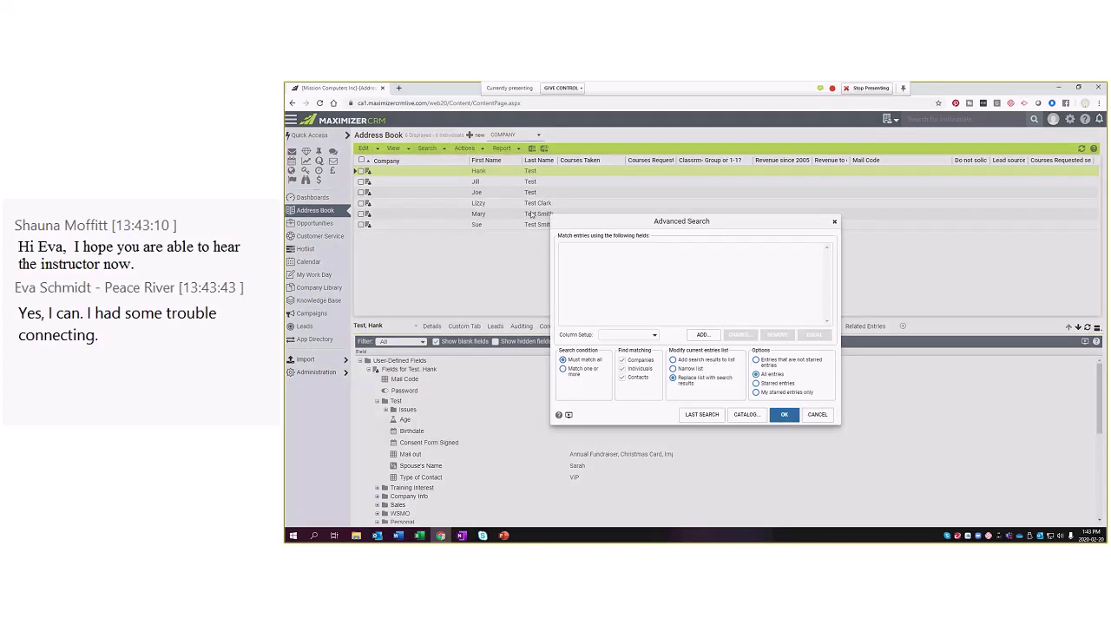
pyautogui.click(702, 336)
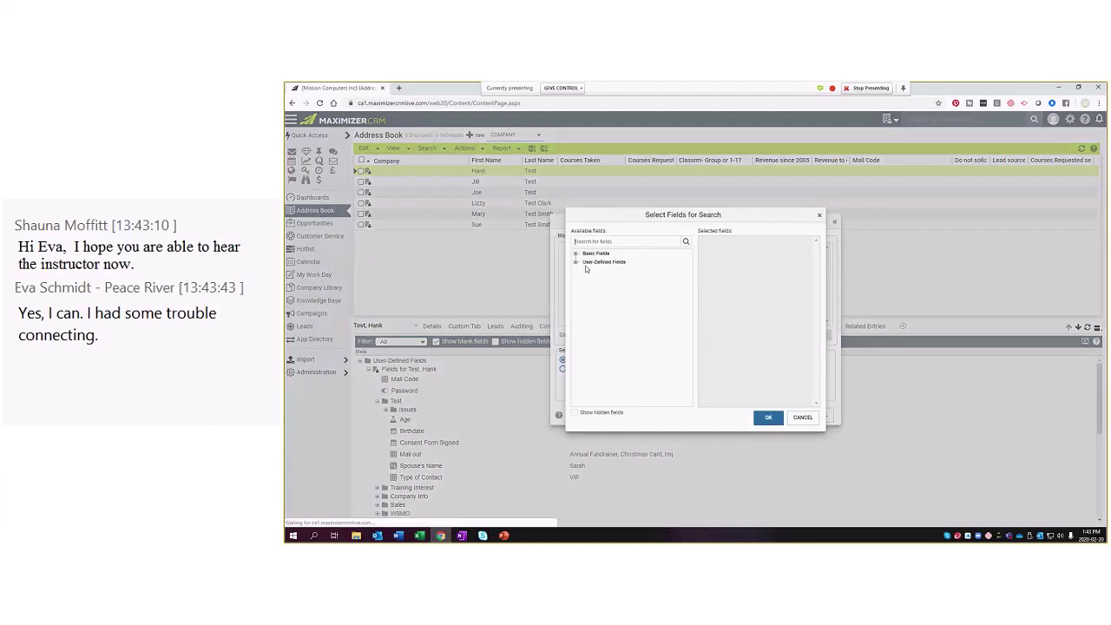
pyautogui.click(575, 262)
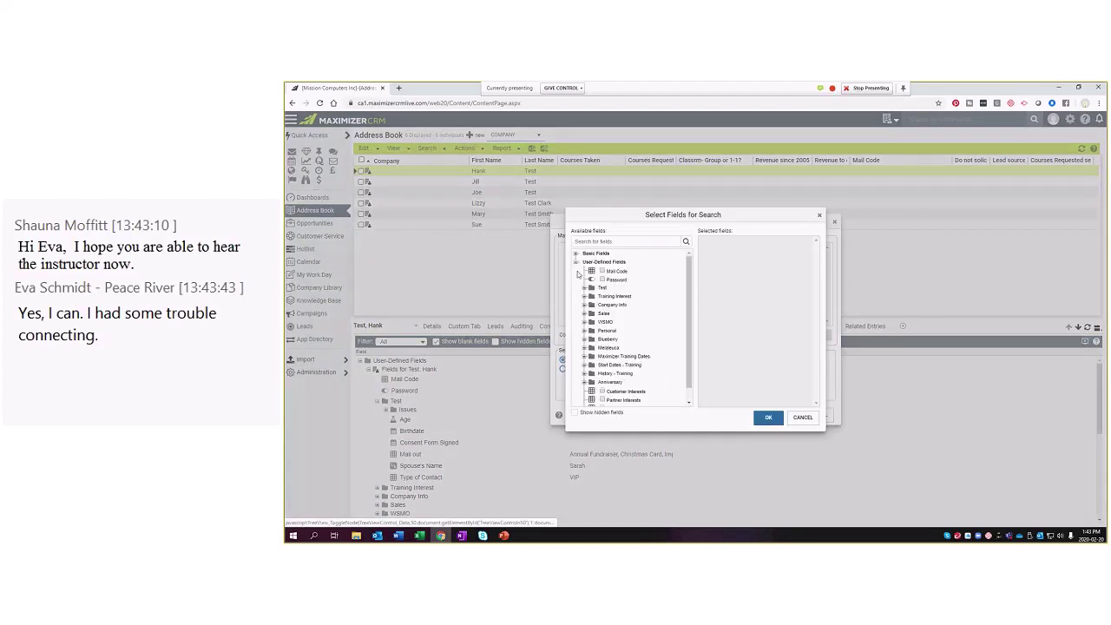
pyautogui.click(584, 287)
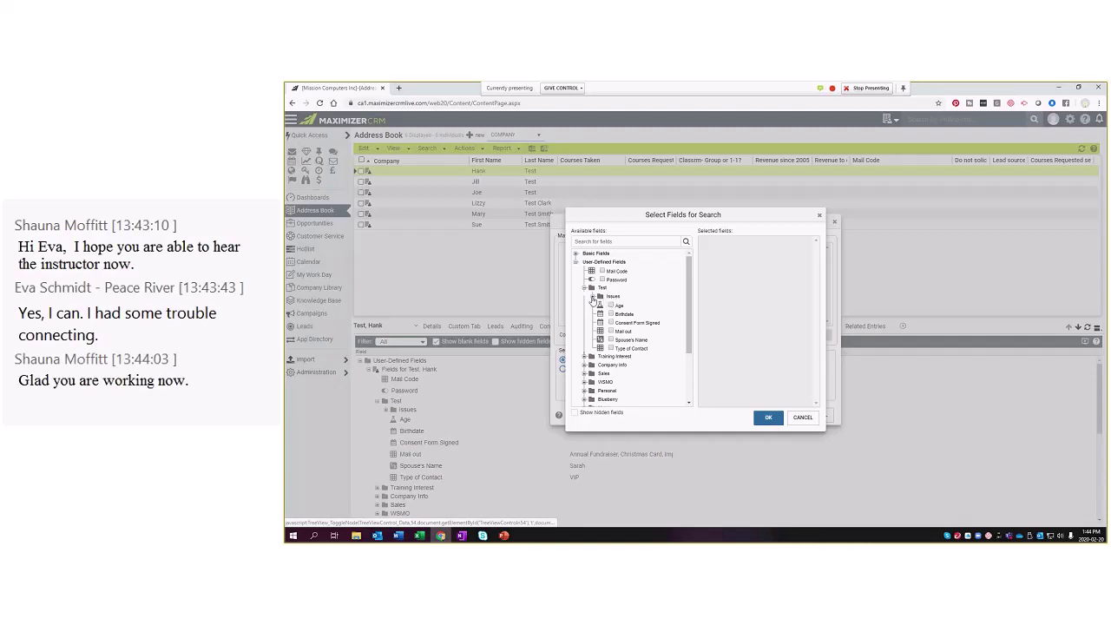
pyautogui.click(592, 297)
pyautogui.click(620, 306)
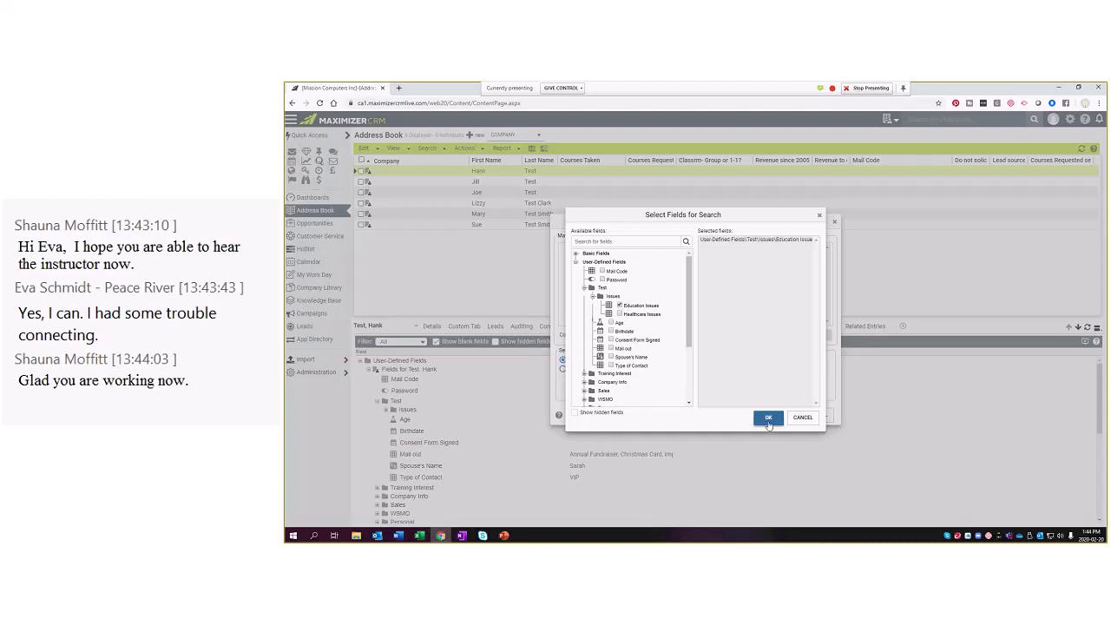
pyautogui.click(769, 419)
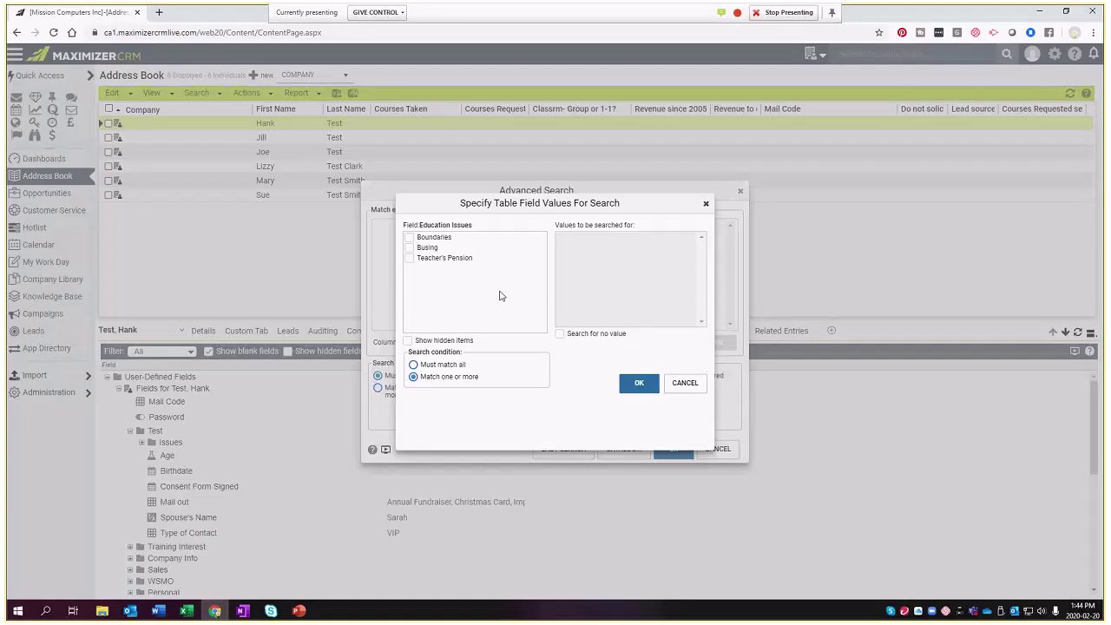
# Run the advanced search for entries matching one or more of the Education Issues values Boundaries, Busing and Teacher's Pension
pyautogui.click(586, 256)
pyautogui.click(410, 248)
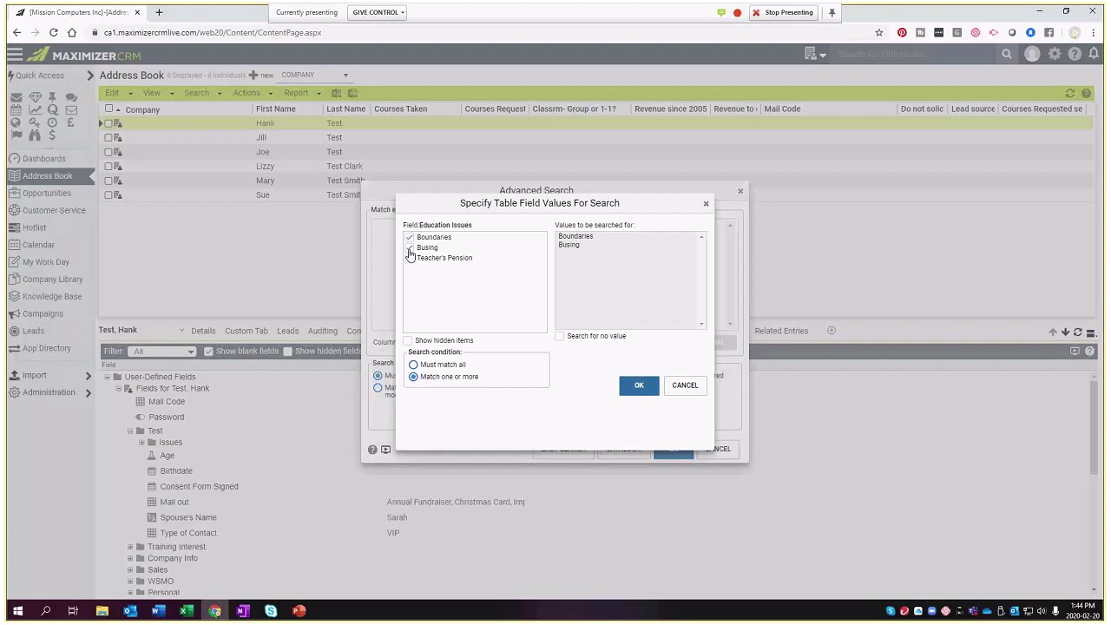
pyautogui.click(410, 258)
pyautogui.click(641, 386)
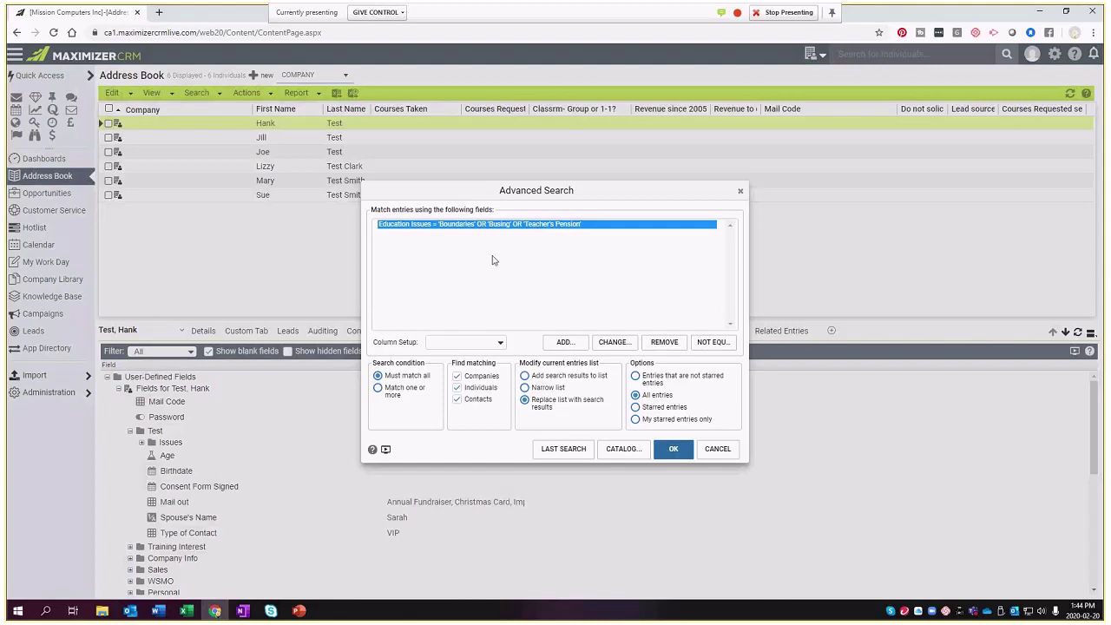
pyautogui.click(675, 453)
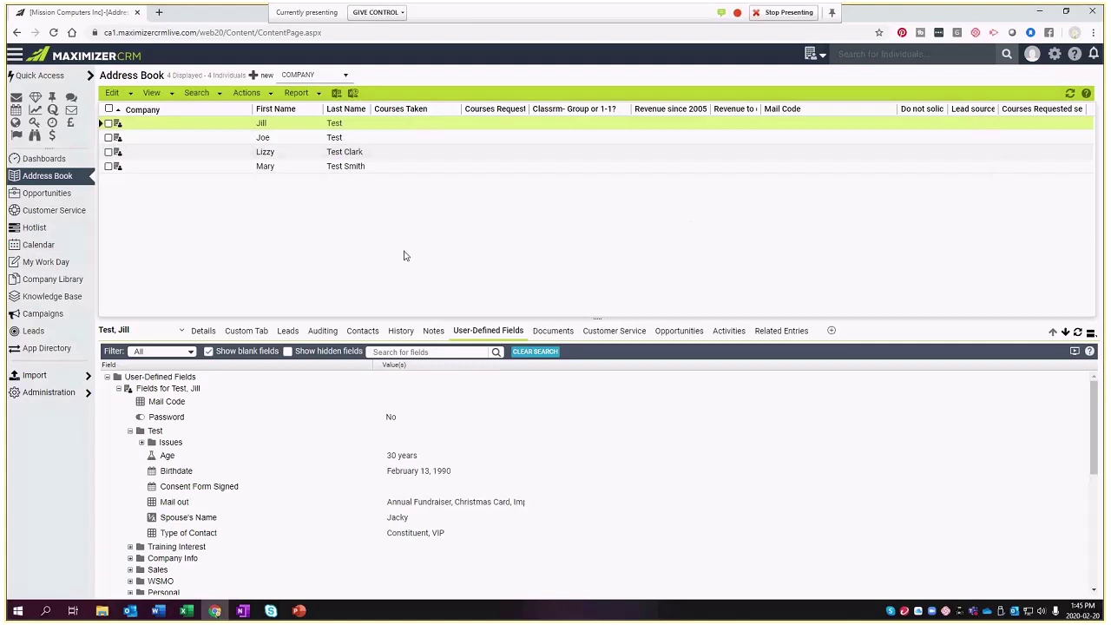
# Apply the **Test w All UDFs column setup to the search results and widen the Education Issues column
pyautogui.click(155, 94)
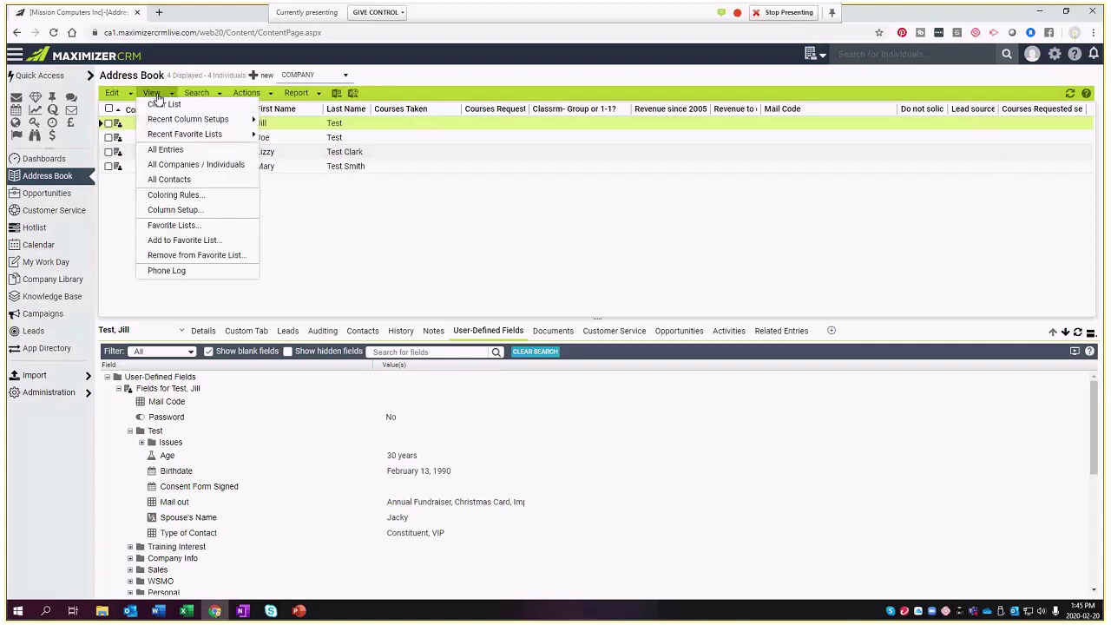
pyautogui.click(171, 94)
pyautogui.click(171, 94)
pyautogui.click(175, 212)
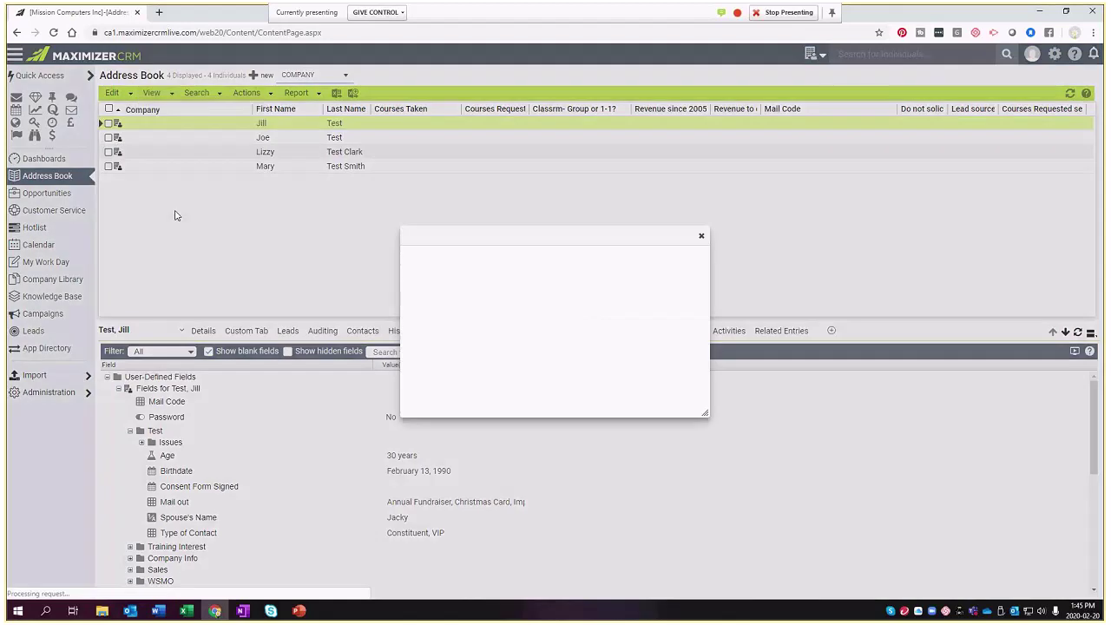
pyautogui.moveTo(636, 378); pyautogui.dragTo(634, 312)
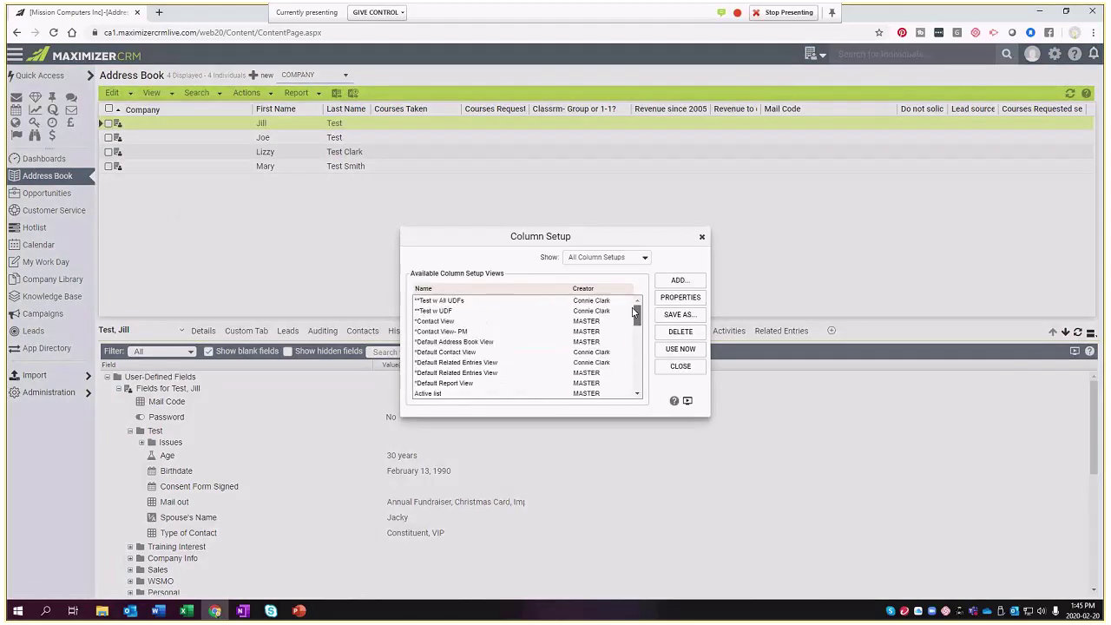
pyautogui.click(447, 303)
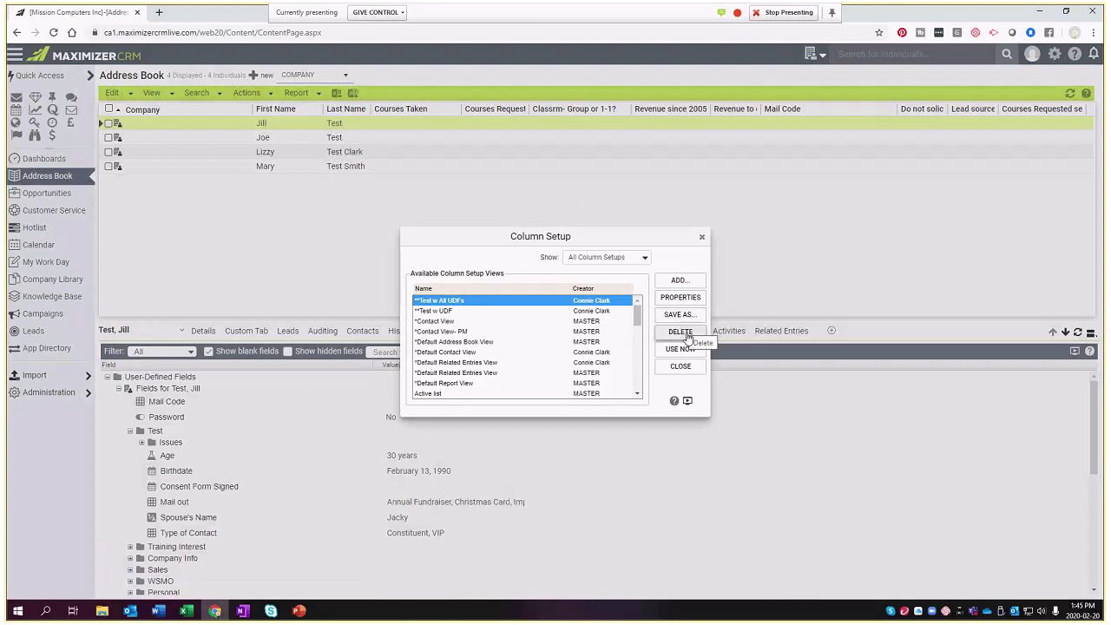
pyautogui.click(684, 333)
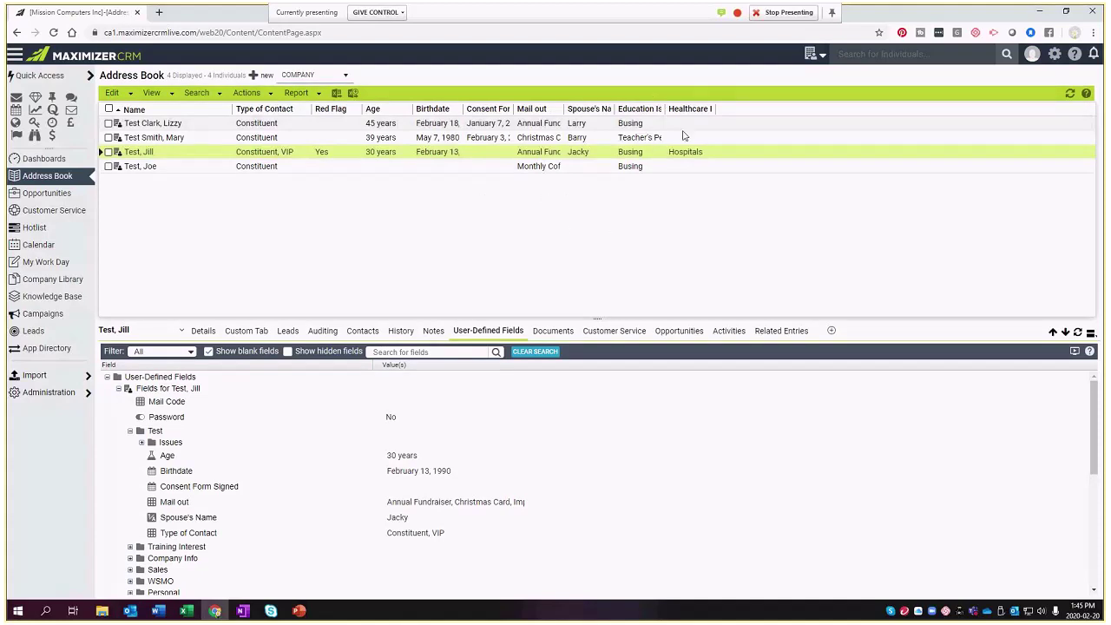
pyautogui.moveTo(665, 109); pyautogui.dragTo(749, 109)
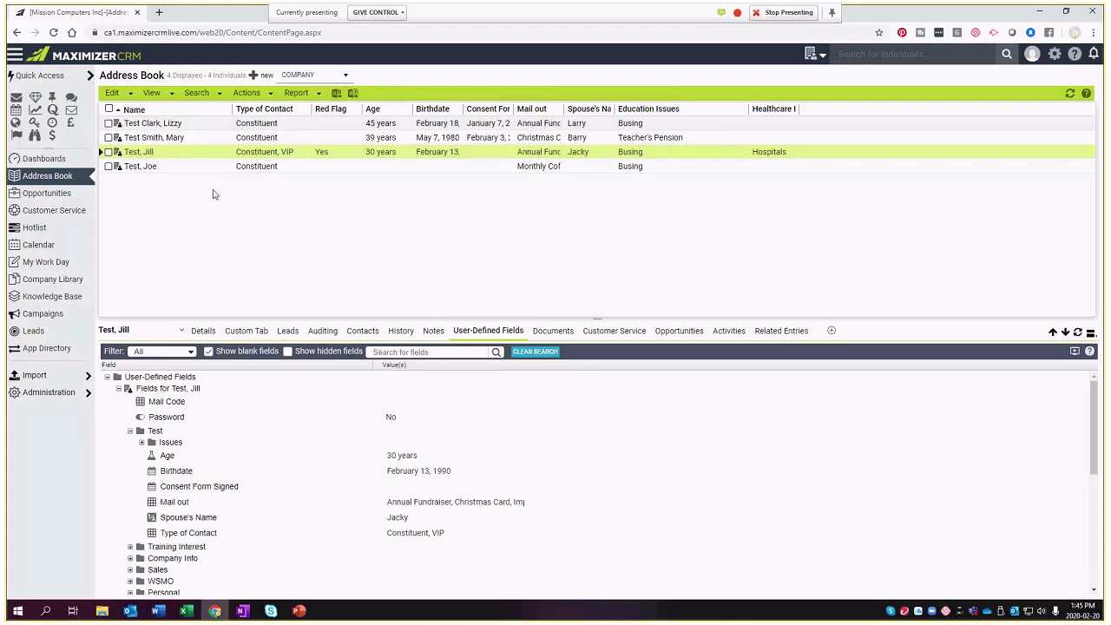
# Undo the Education Issues search and apply the **Test w All UDFs column setup to the restored list
pyautogui.click(199, 94)
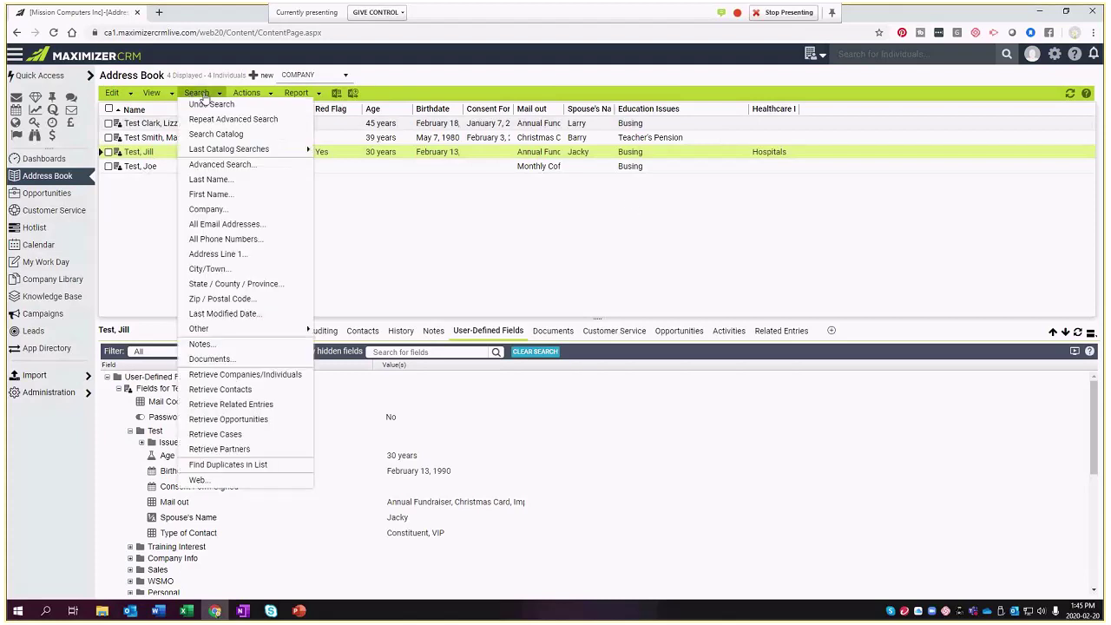
pyautogui.click(210, 102)
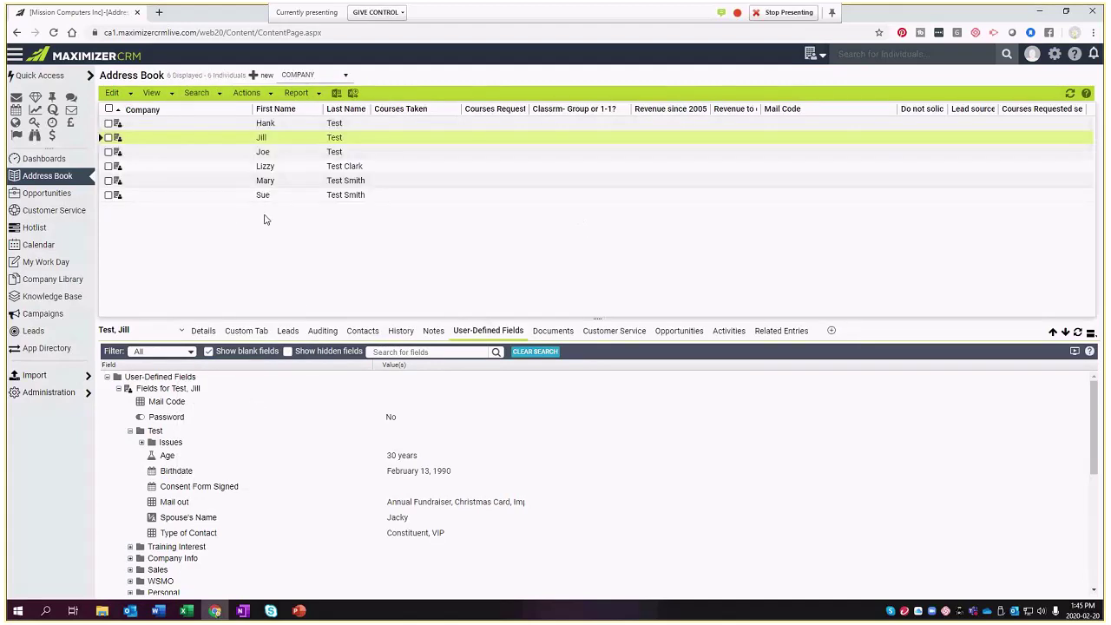
pyautogui.click(160, 95)
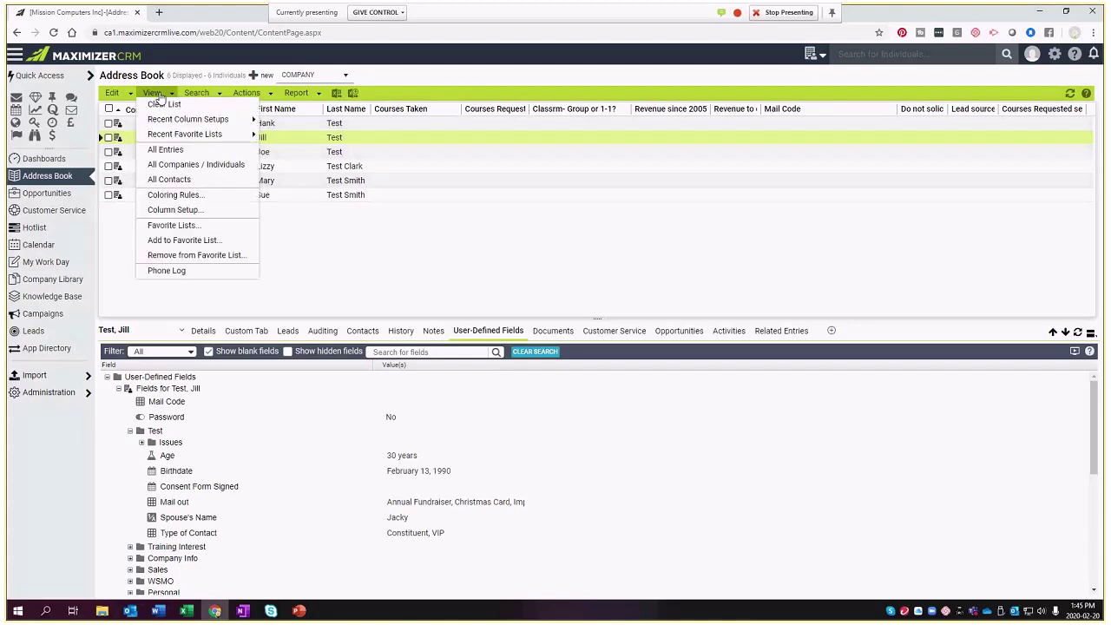
pyautogui.click(208, 213)
pyautogui.scroll(10, 519, 318)
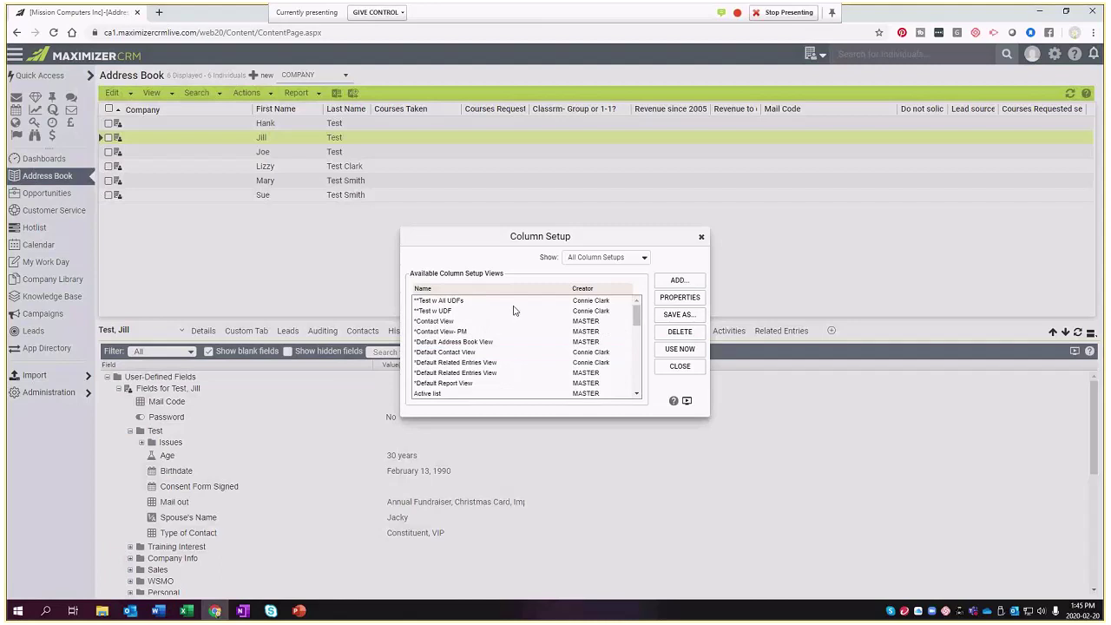
pyautogui.click(513, 311)
pyautogui.click(680, 350)
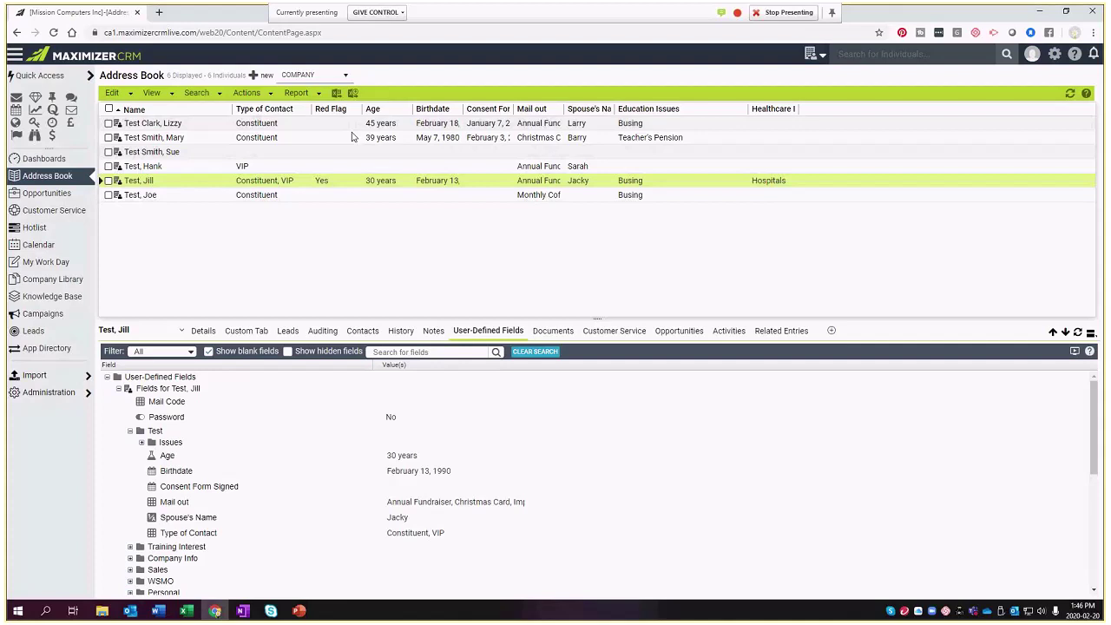
# Start a new advanced search and add the user-defined field Education Issues from the Issues folder under Test
pyautogui.click(198, 93)
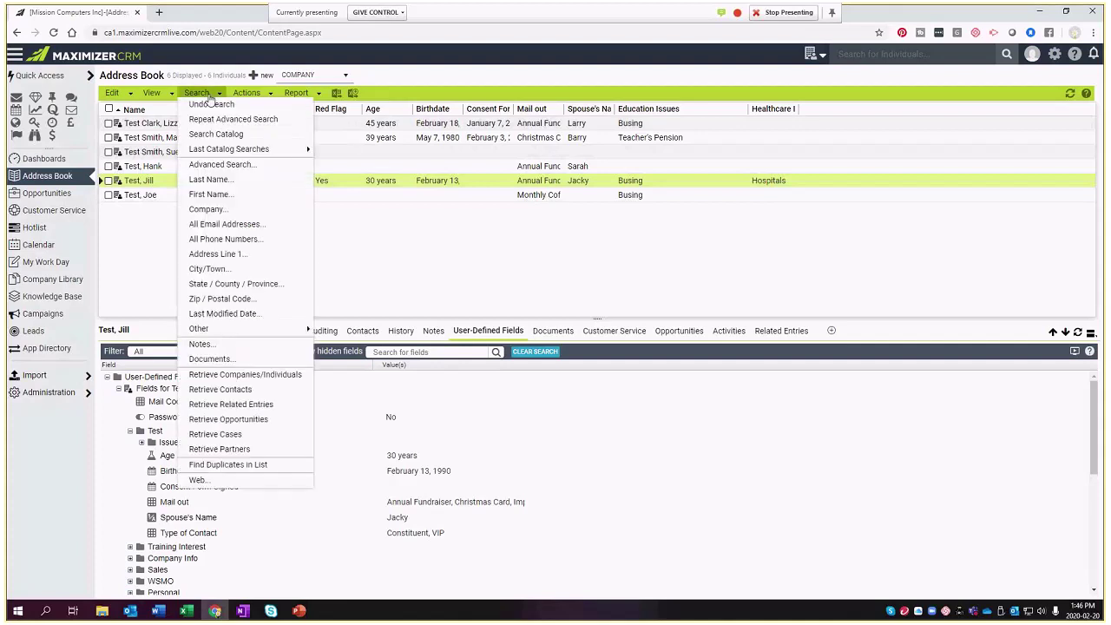
pyautogui.click(219, 164)
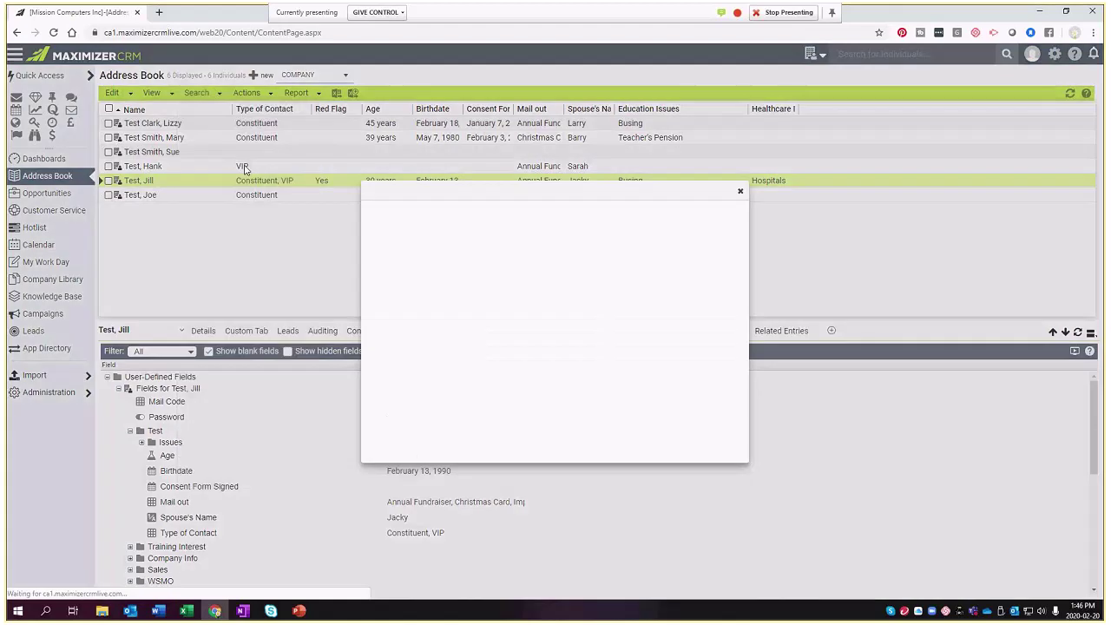
pyautogui.click(566, 343)
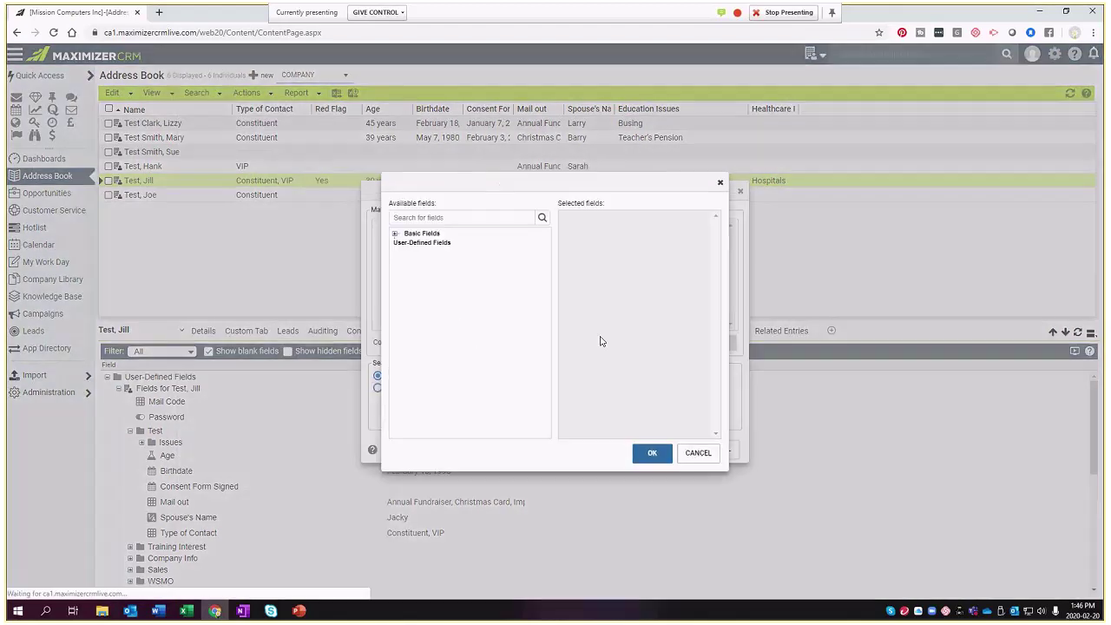
pyautogui.click(395, 246)
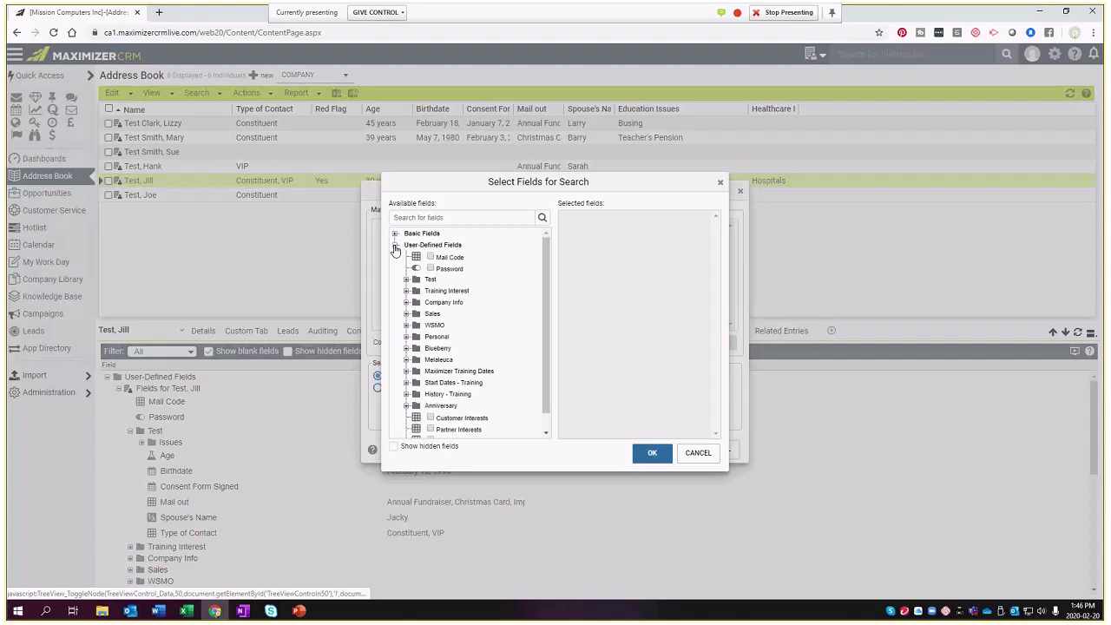
pyautogui.click(407, 280)
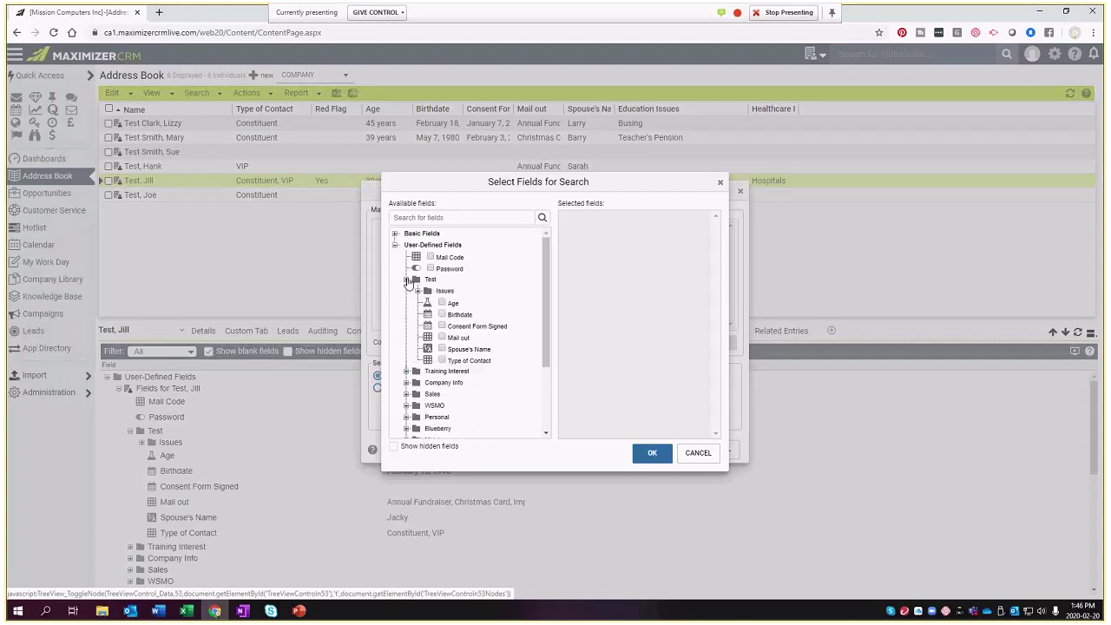
pyautogui.click(417, 290)
pyautogui.click(453, 302)
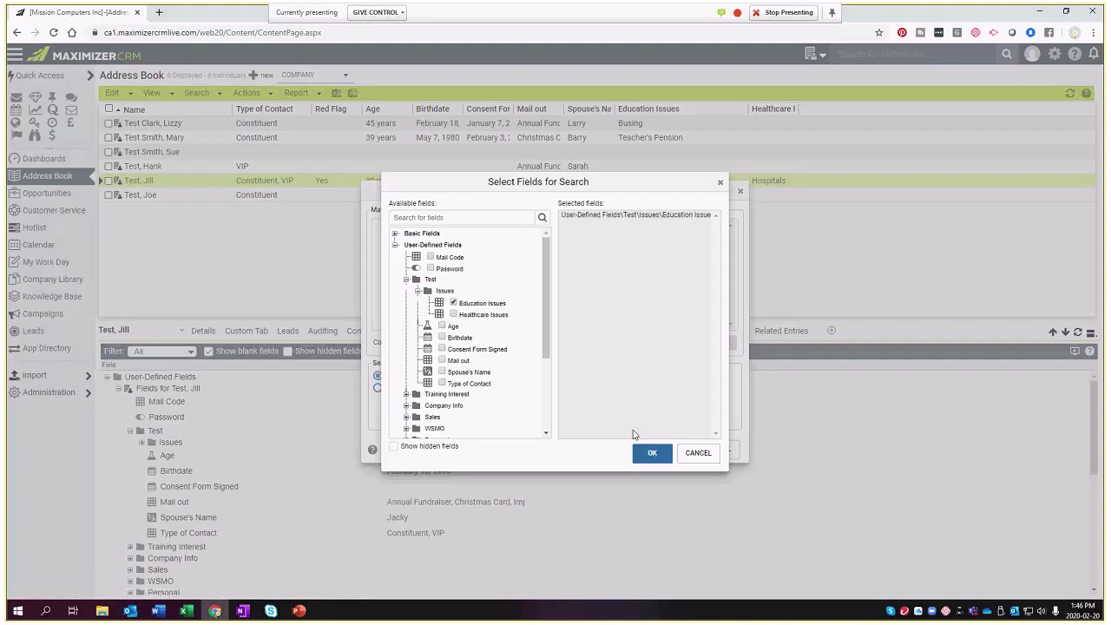
pyautogui.click(653, 454)
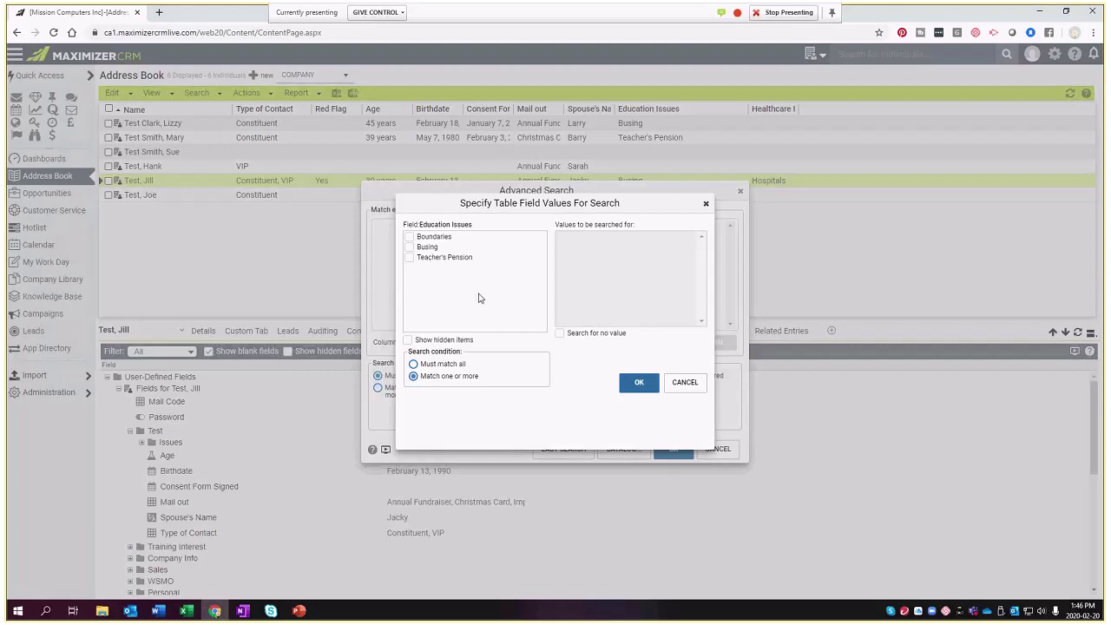
# Search for entries with no value assigned in Education Issues, narrowing the current list instead of replacing it
pyautogui.click(561, 335)
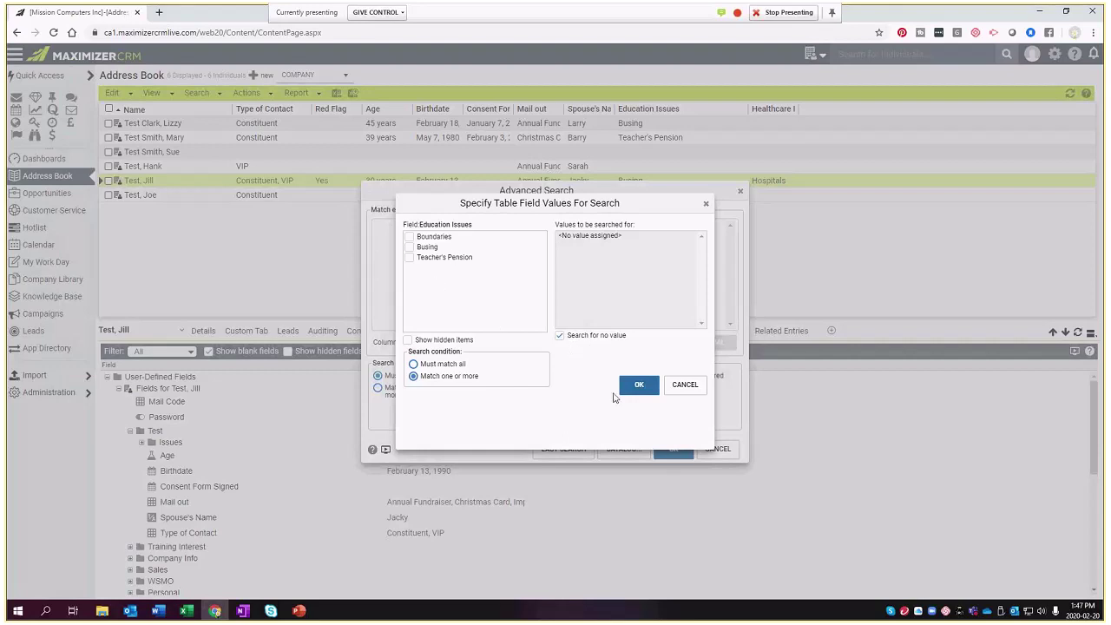
pyautogui.click(653, 387)
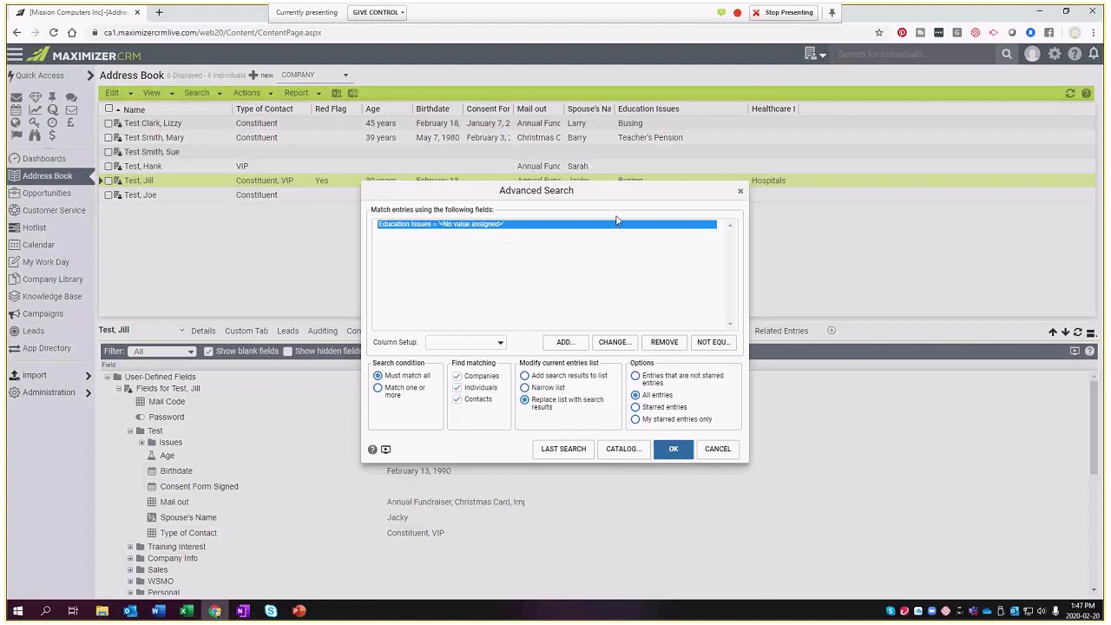
pyautogui.moveTo(626, 189); pyautogui.dragTo(847, 244)
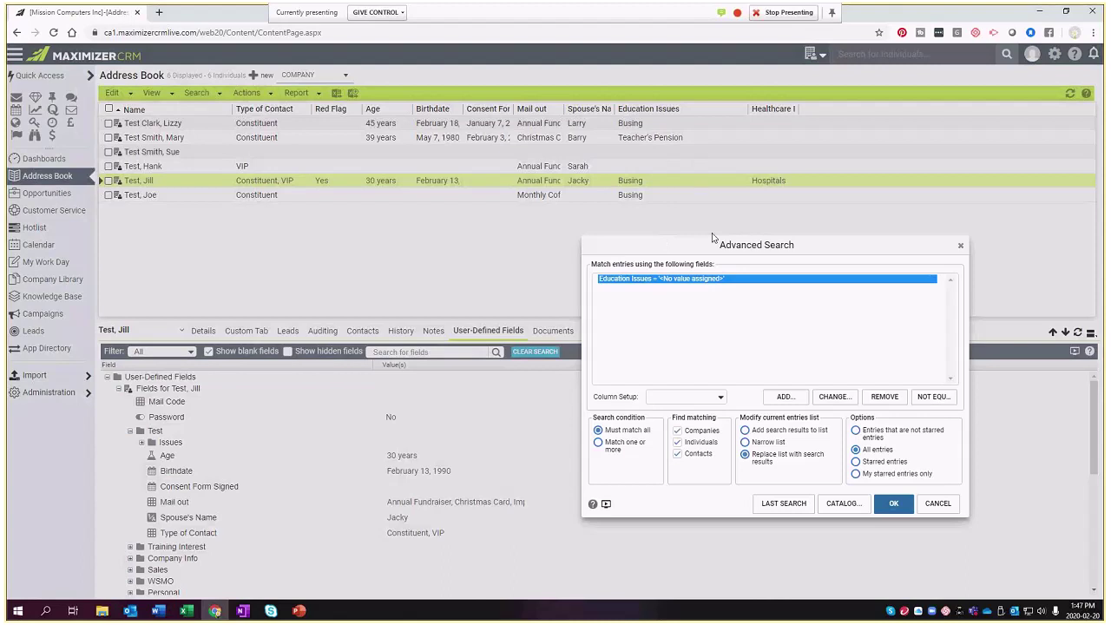
pyautogui.moveTo(710, 239); pyautogui.dragTo(800, 104)
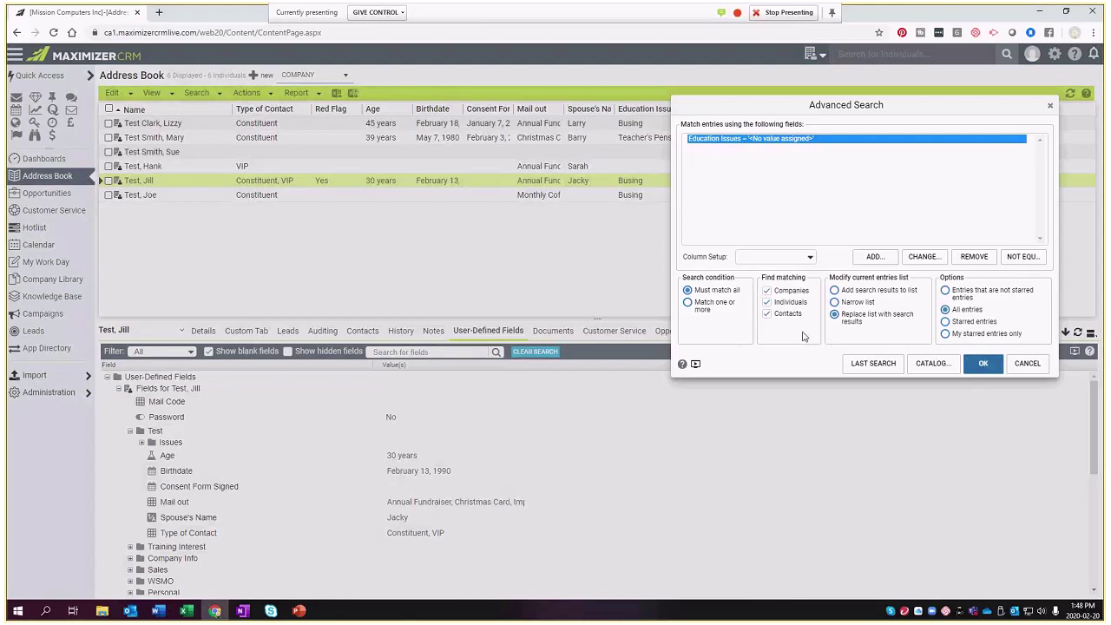
pyautogui.click(858, 302)
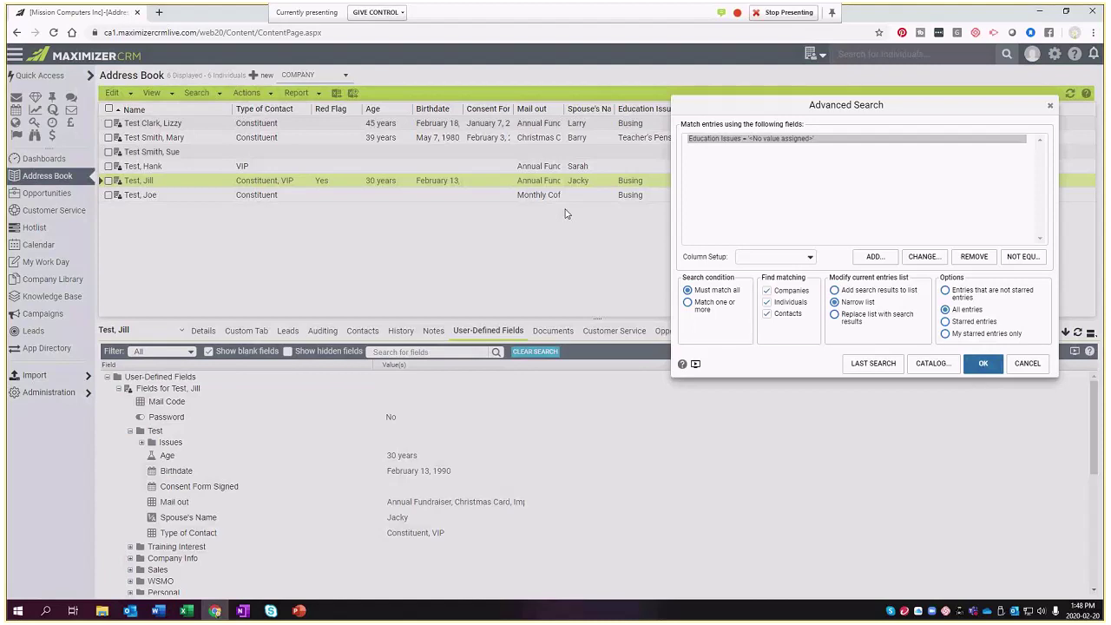
pyautogui.click(983, 364)
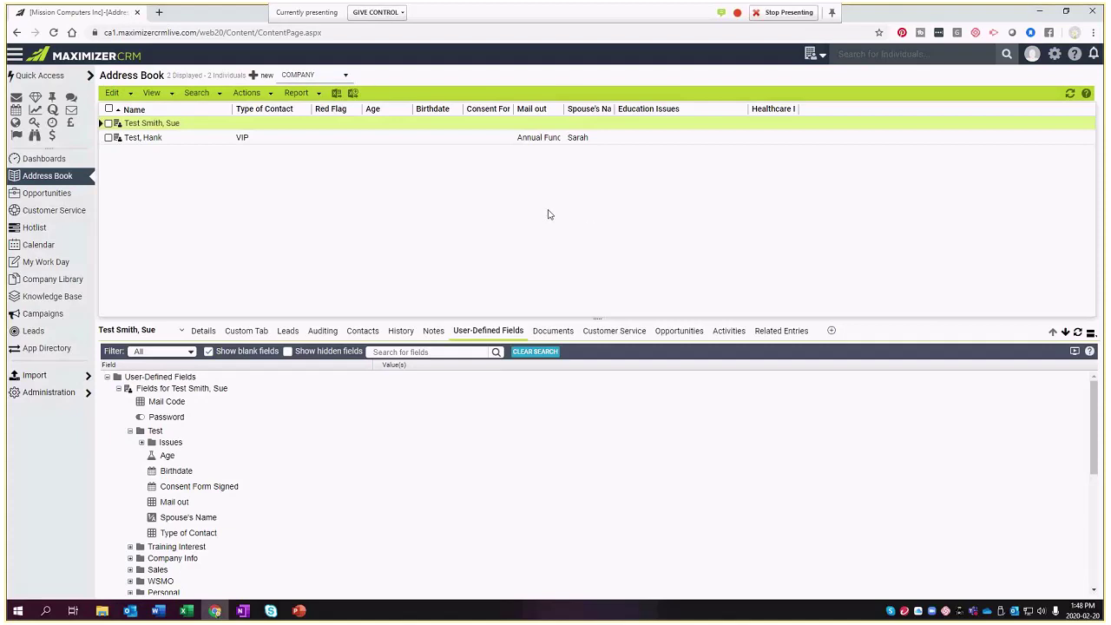
# Undo the empty Education Issues search and sort the restored list by Education Issues in ascending order
pyautogui.click(212, 93)
pyautogui.click(217, 105)
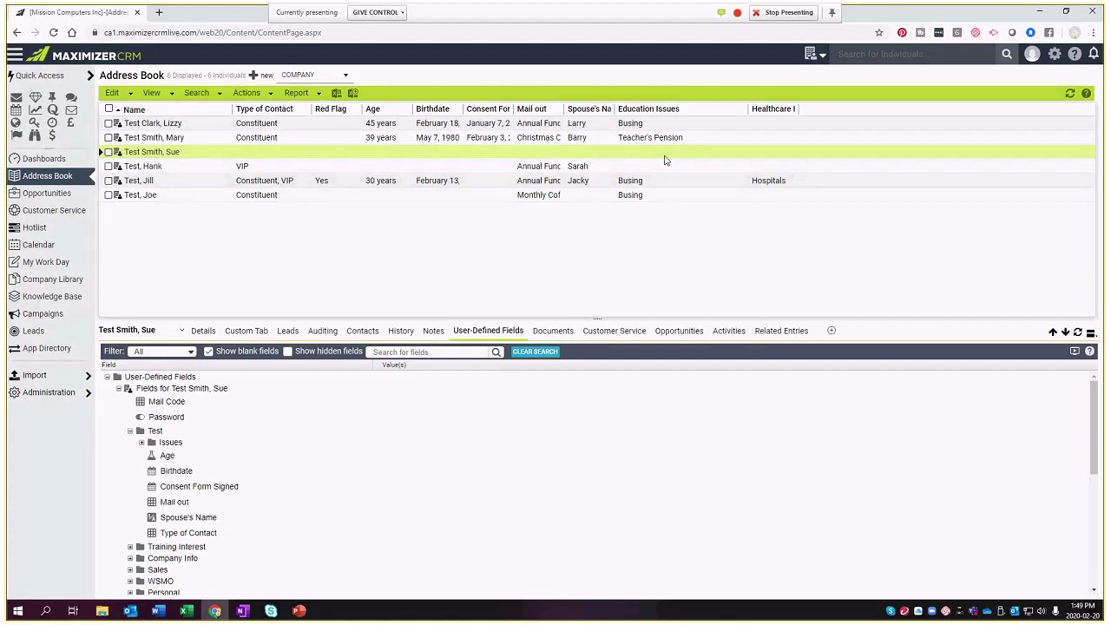
pyautogui.click(706, 113)
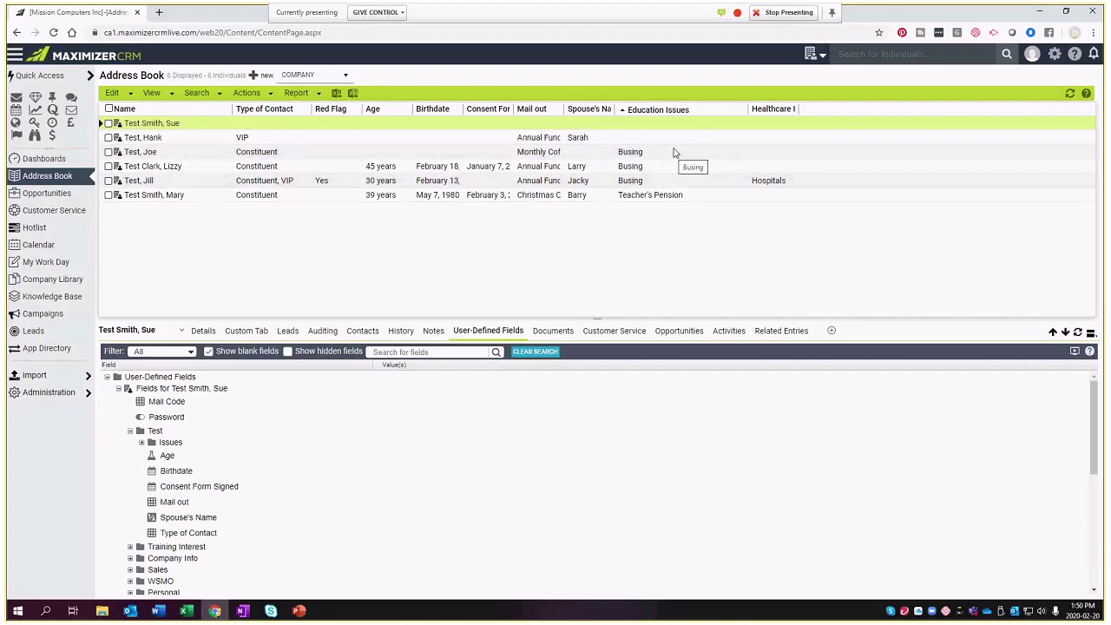
# Mark the two entries that have no Education Issues value, and clear both marks again
pyautogui.click(108, 131)
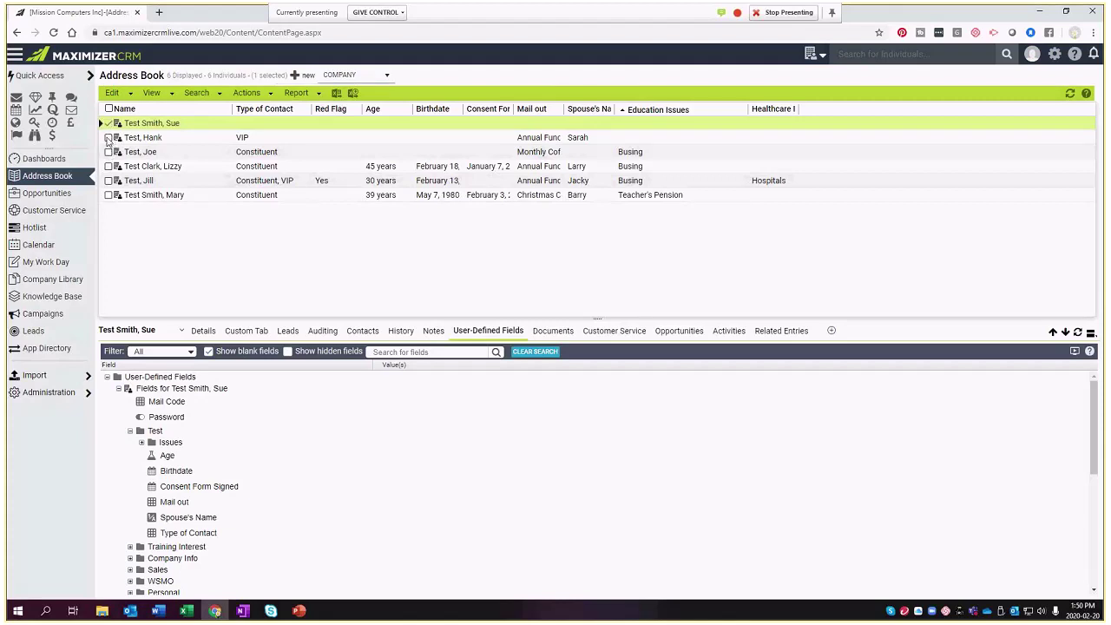
pyautogui.click(108, 137)
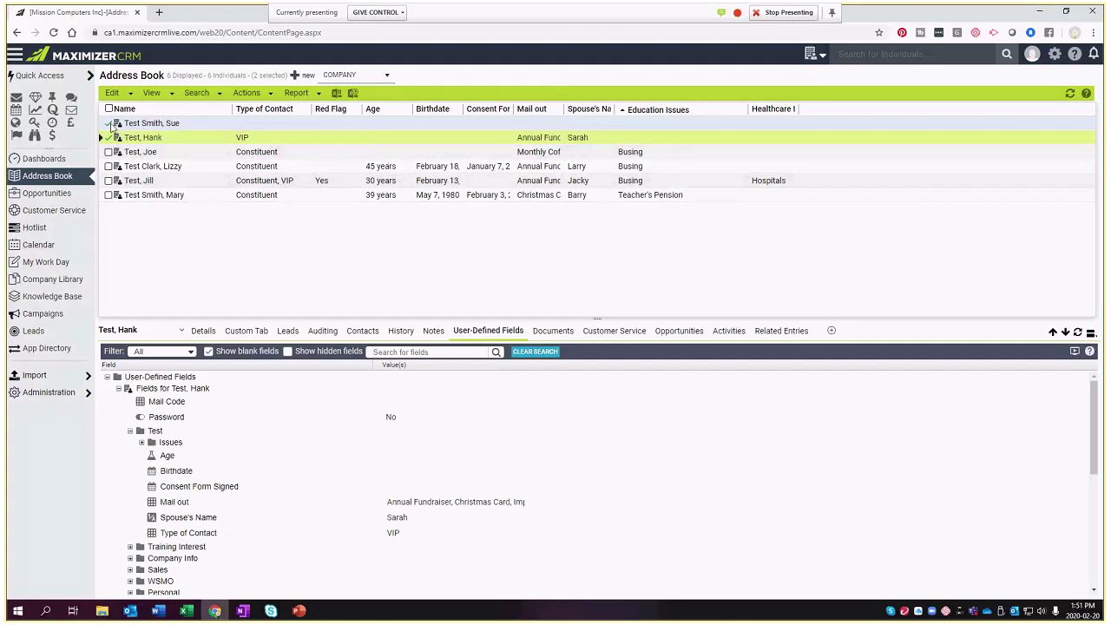
pyautogui.click(112, 128)
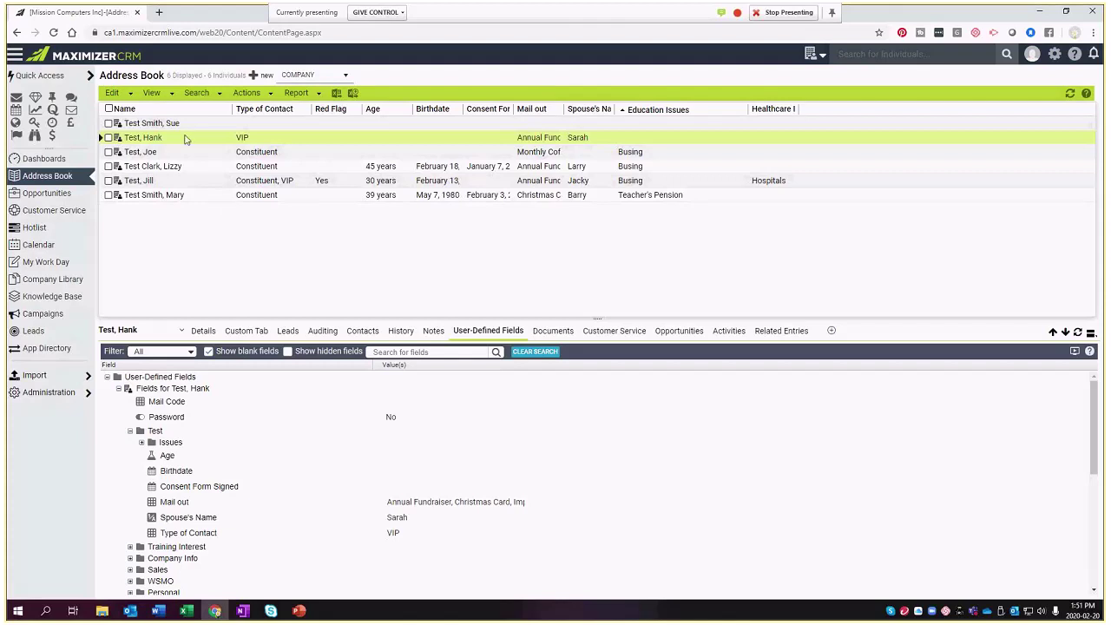
# Start a new advanced search and add the user-defined field Spouse's Name from the Test folder
pyautogui.click(210, 90)
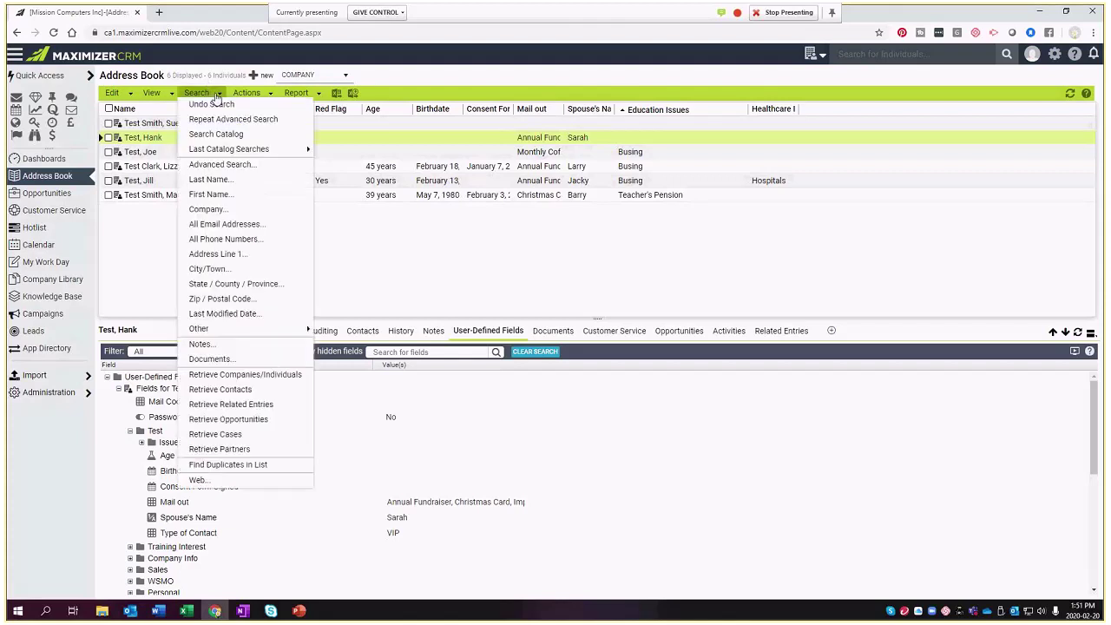
pyautogui.click(222, 165)
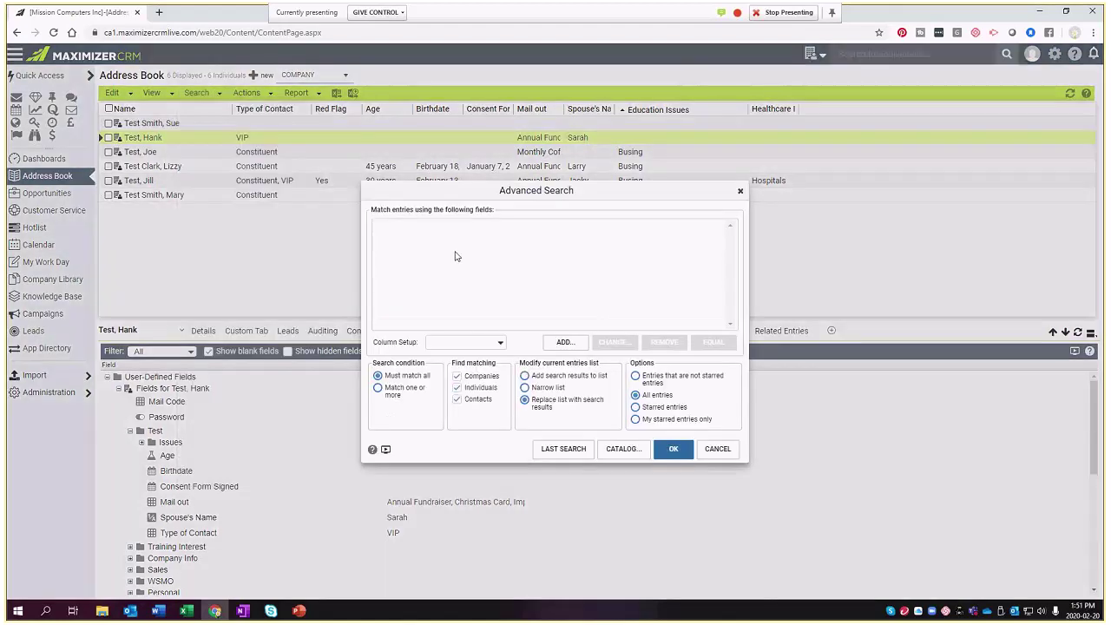
pyautogui.click(564, 343)
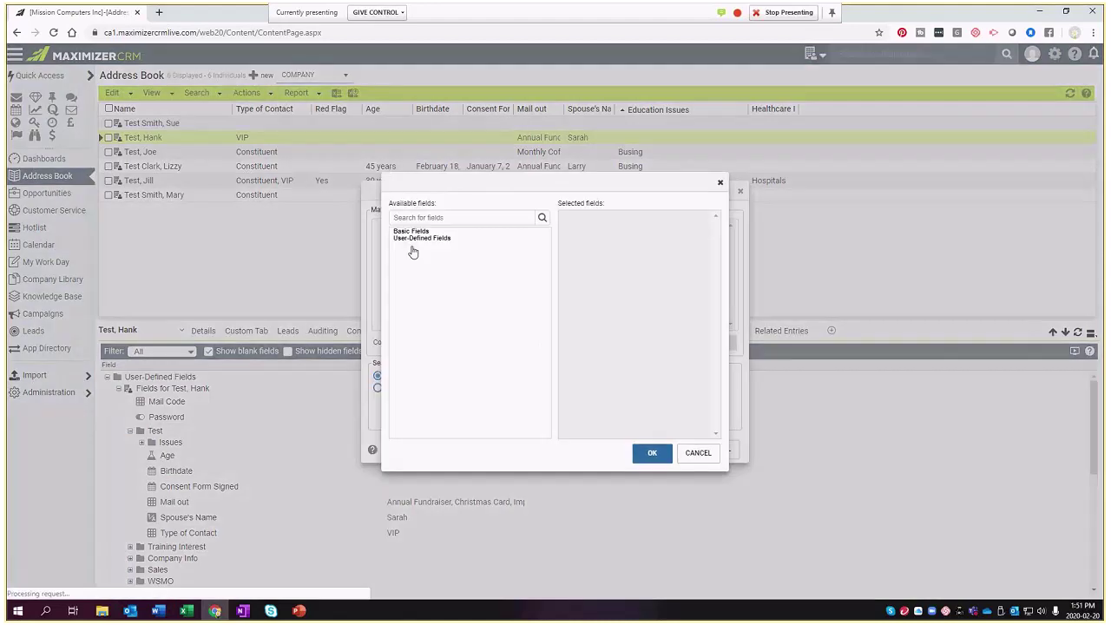
pyautogui.click(395, 246)
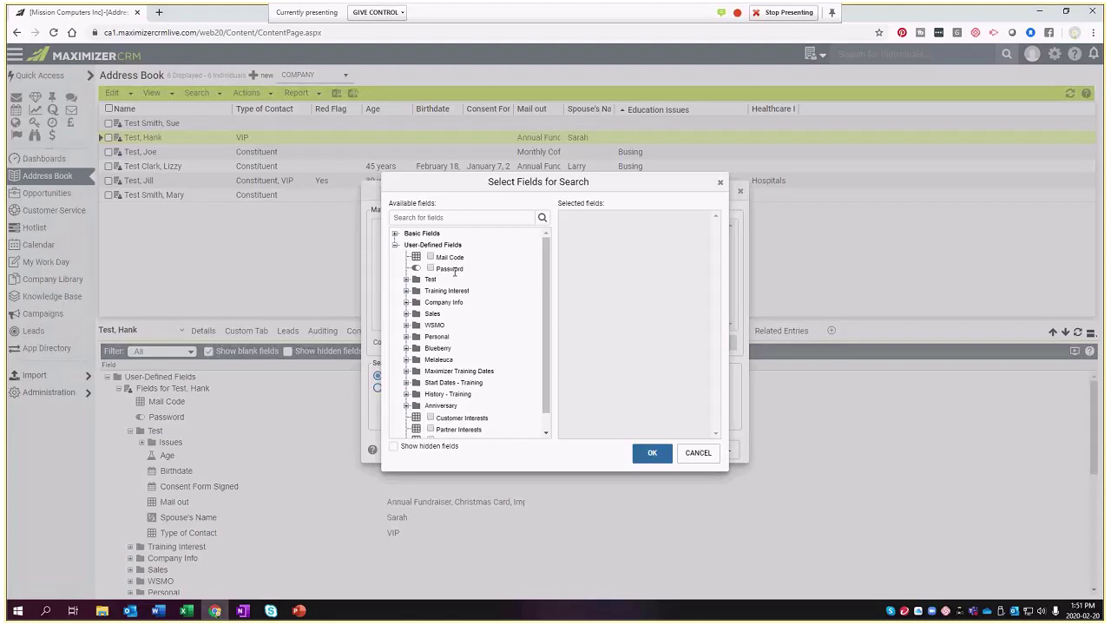
pyautogui.click(406, 281)
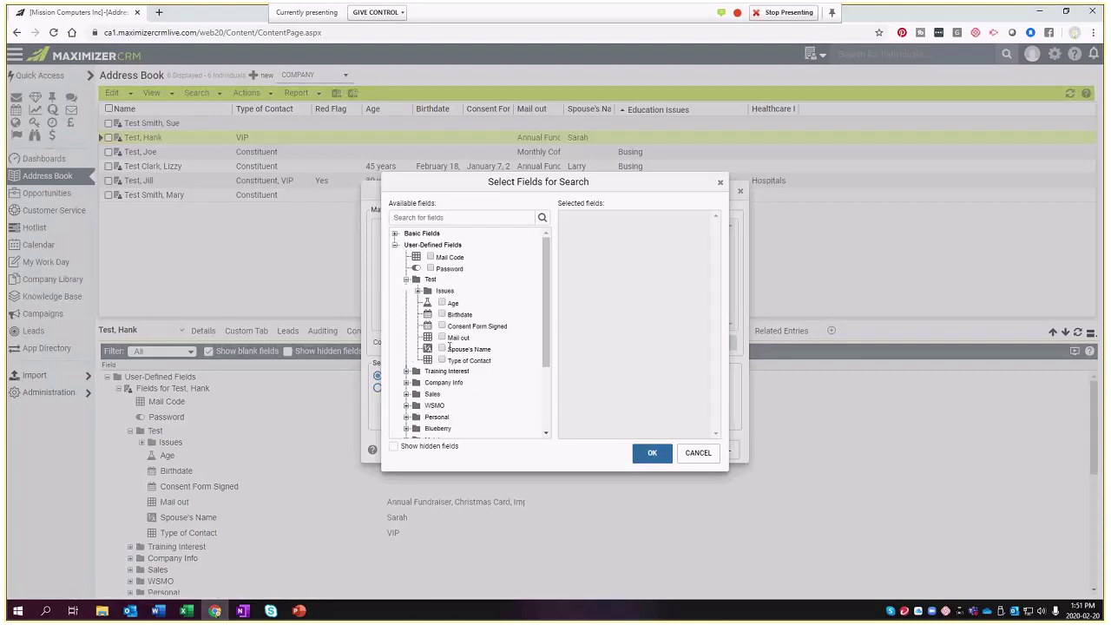
pyautogui.click(443, 348)
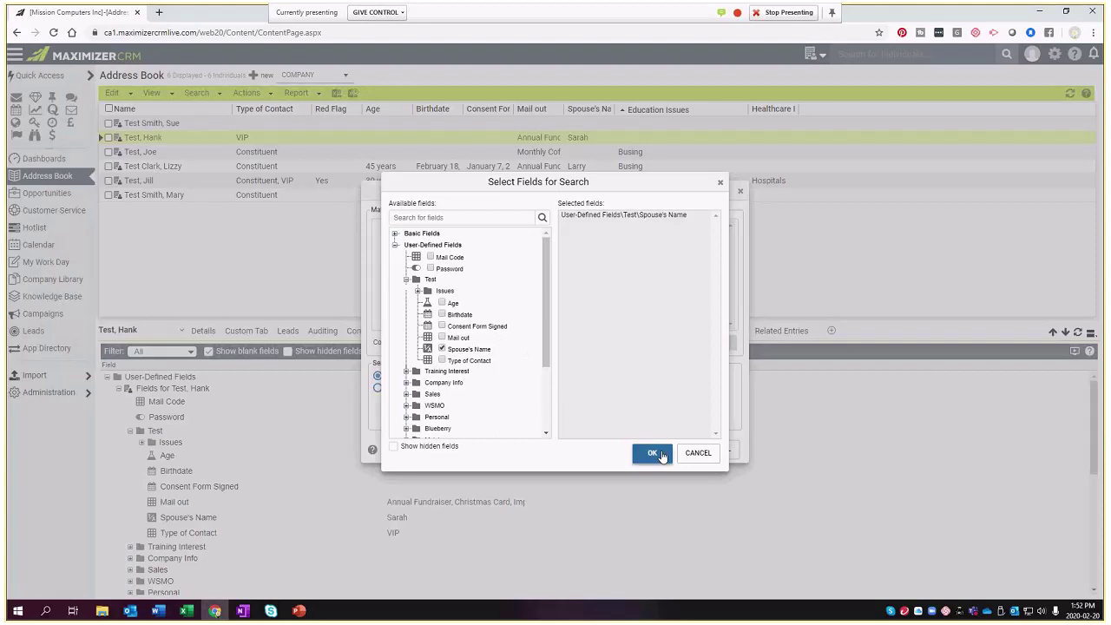
pyautogui.click(657, 455)
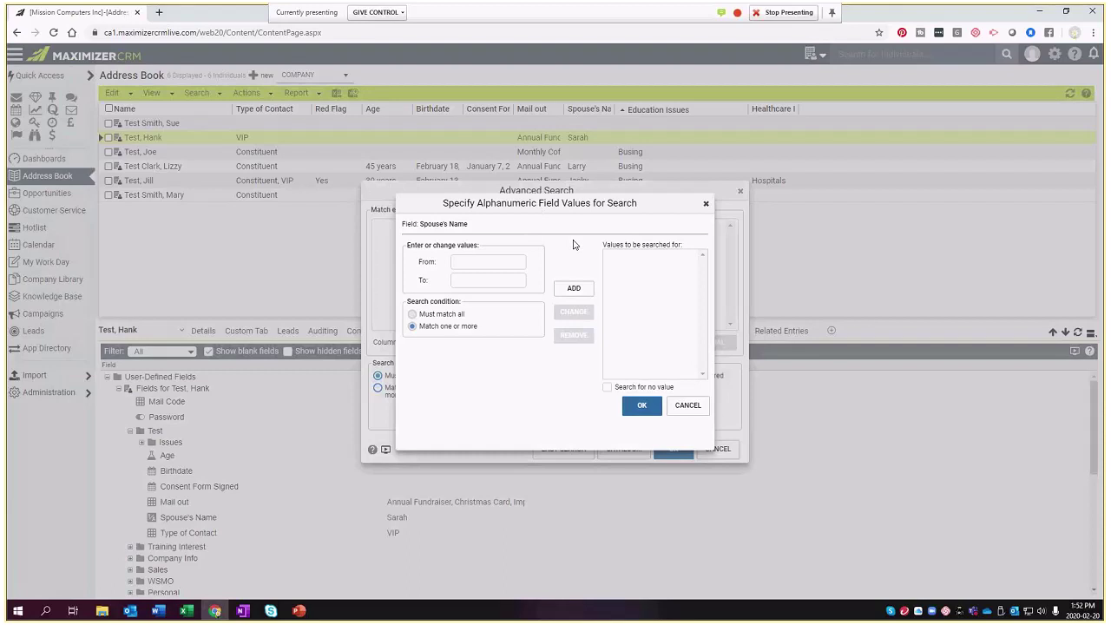
# Run the advanced search for entries whose Spouse's Name falls in the range from 0 to z
pyautogui.click(500, 260)
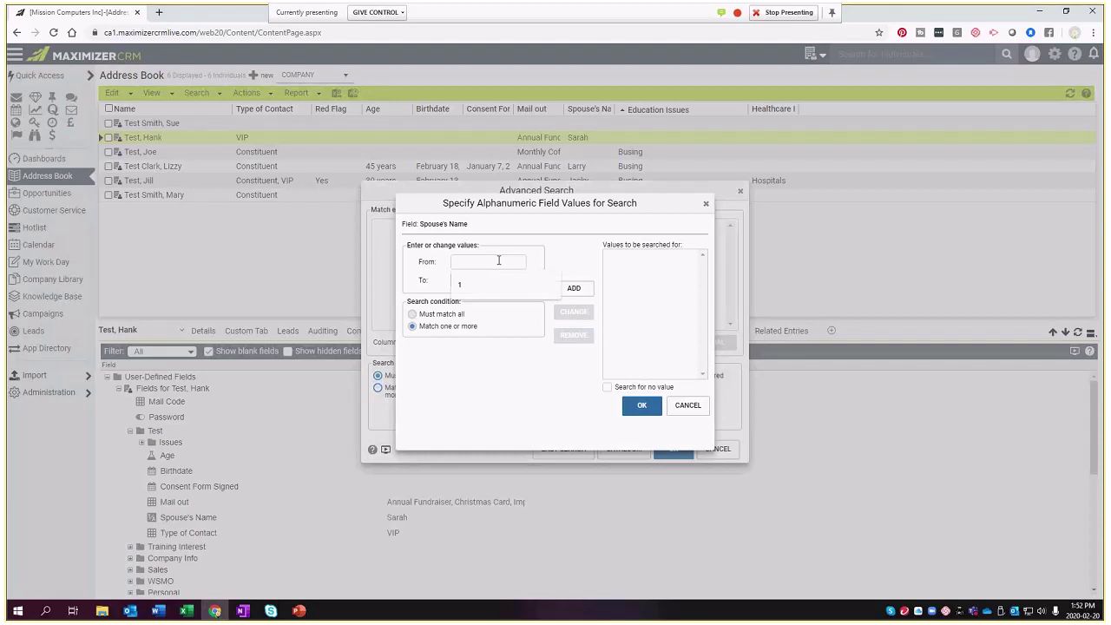
pyautogui.write('0')
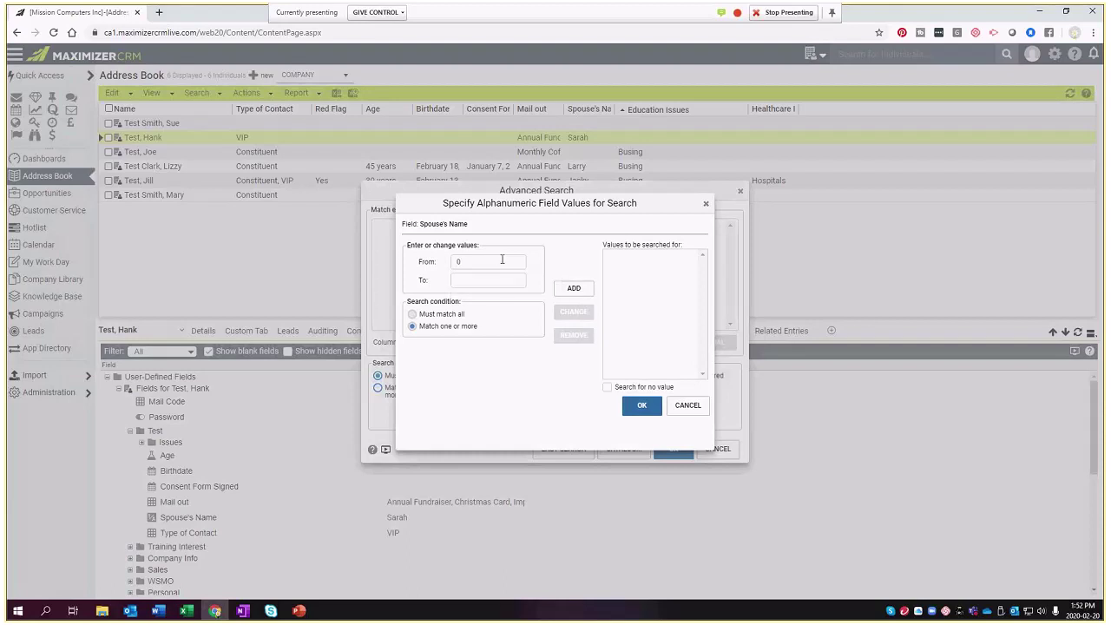
pyautogui.click(471, 281)
pyautogui.write('z')
pyautogui.click(573, 288)
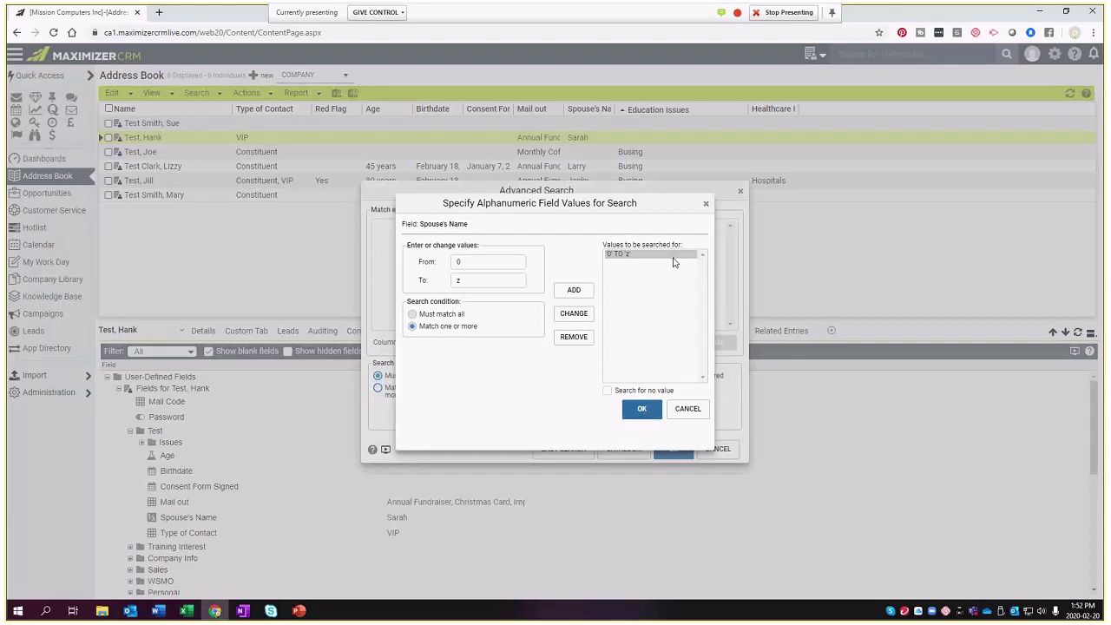
pyautogui.click(642, 410)
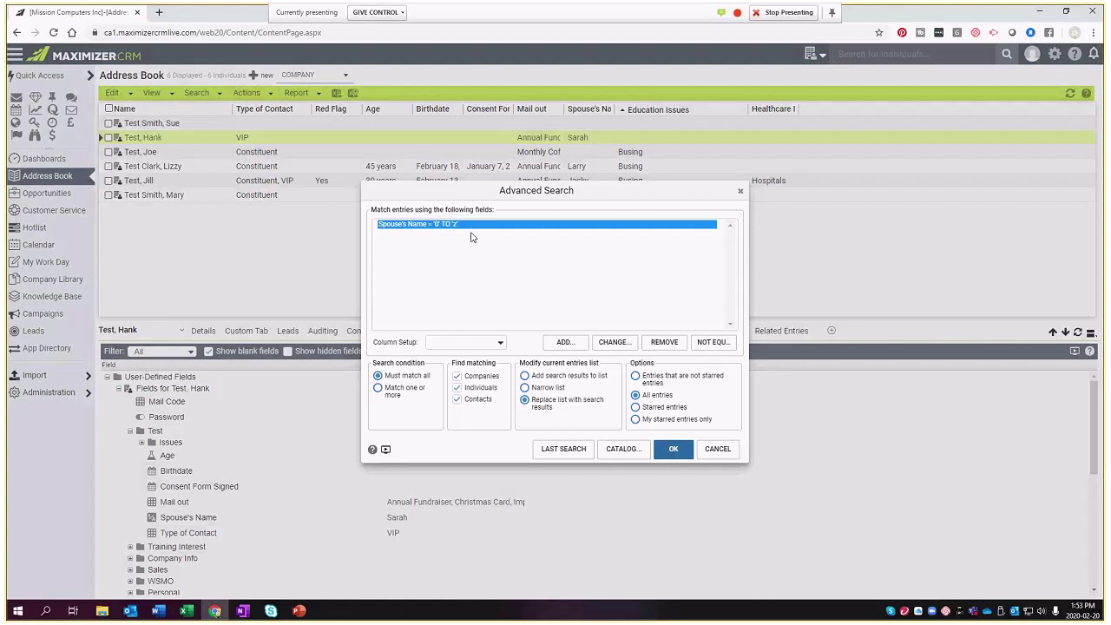
pyautogui.click(675, 450)
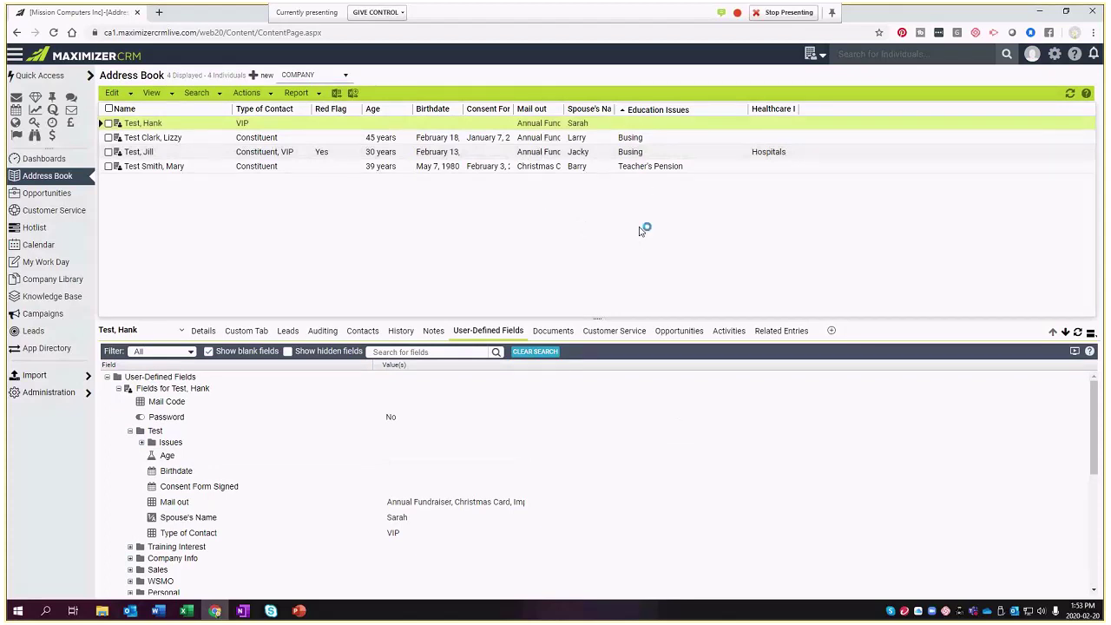
# Undo the Spouse's Name search to restore the previous list of entries
pyautogui.click(172, 93)
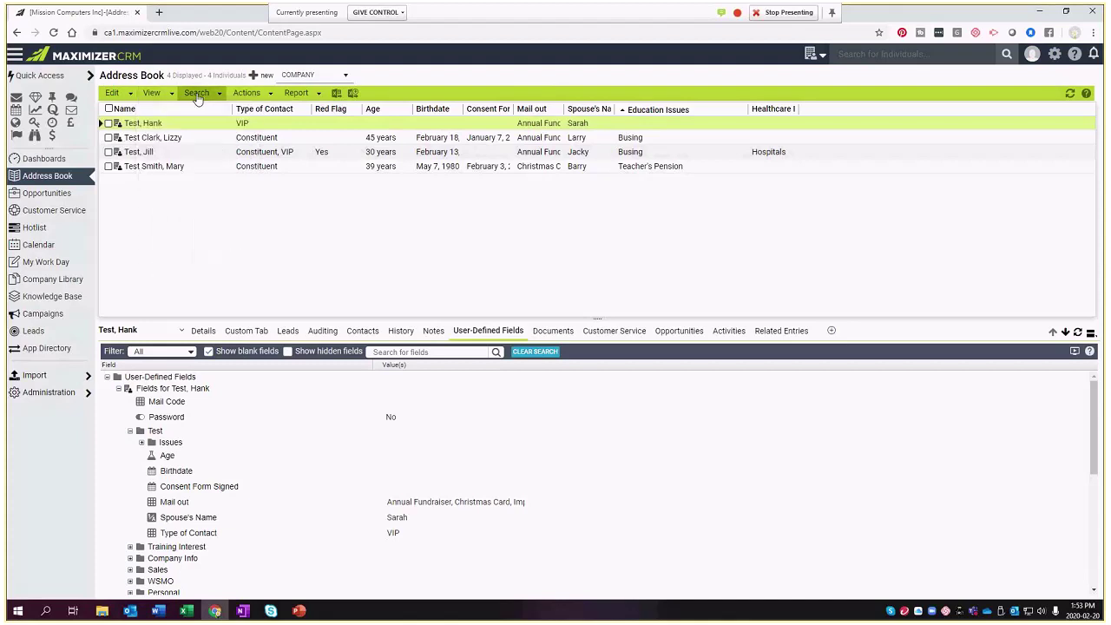
pyautogui.click(198, 95)
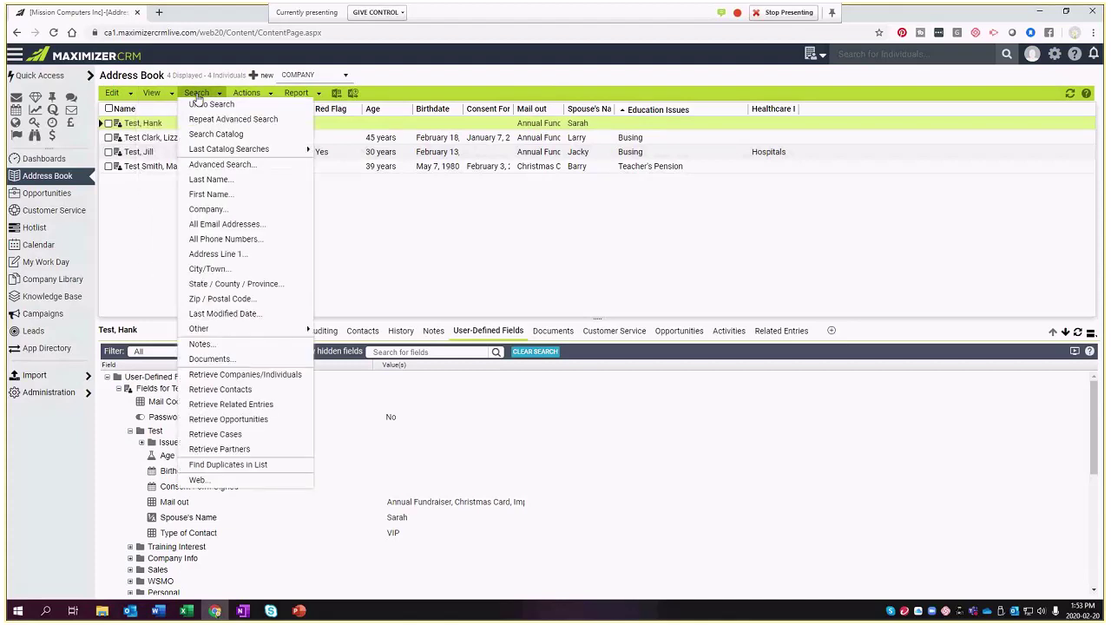
pyautogui.click(250, 107)
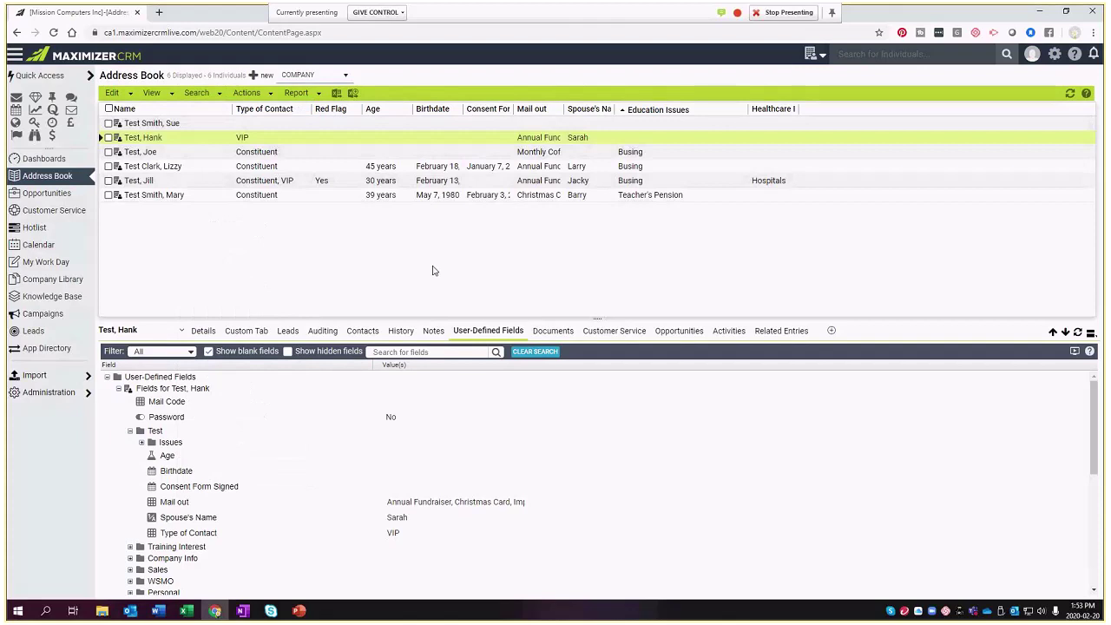
# Start a new advanced search and add the user-defined field Spouse's Name from the Test folder
pyautogui.click(198, 93)
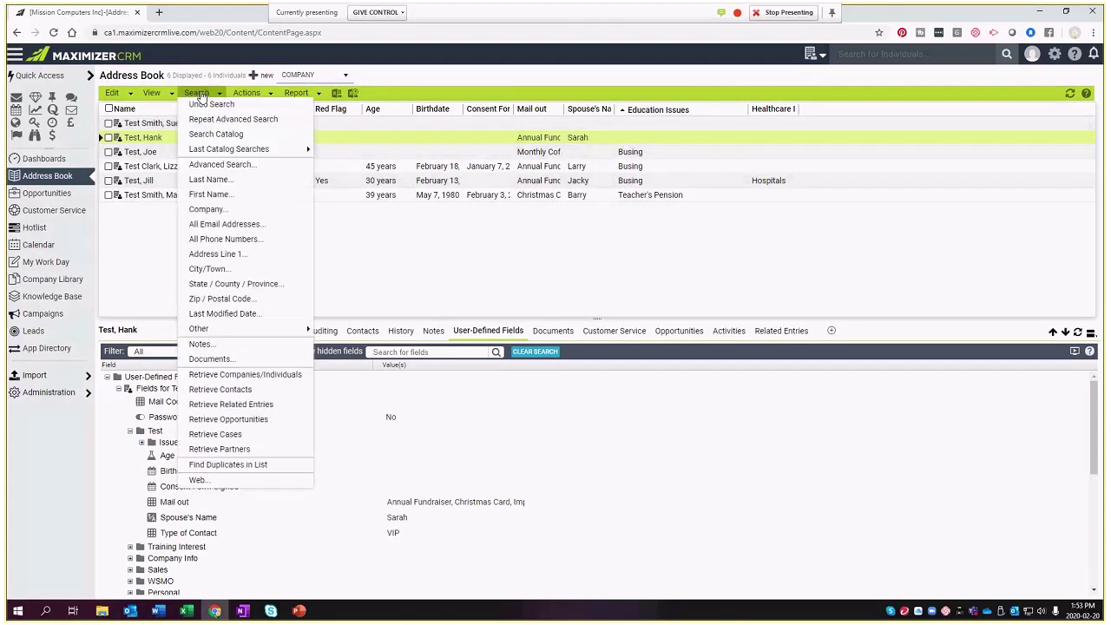
pyautogui.click(218, 165)
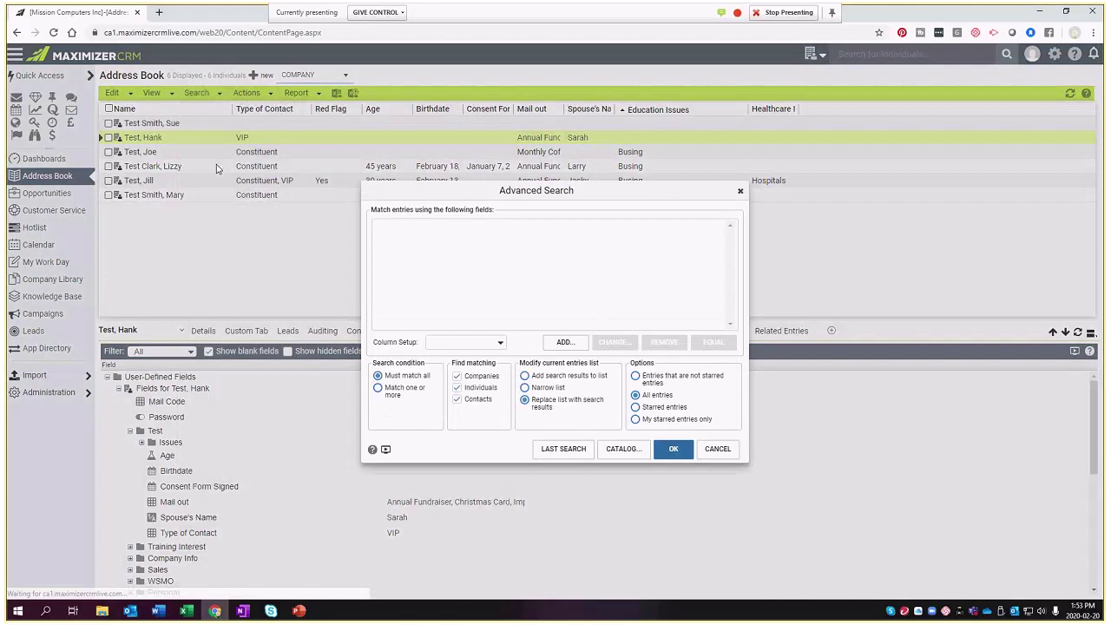
pyautogui.click(565, 342)
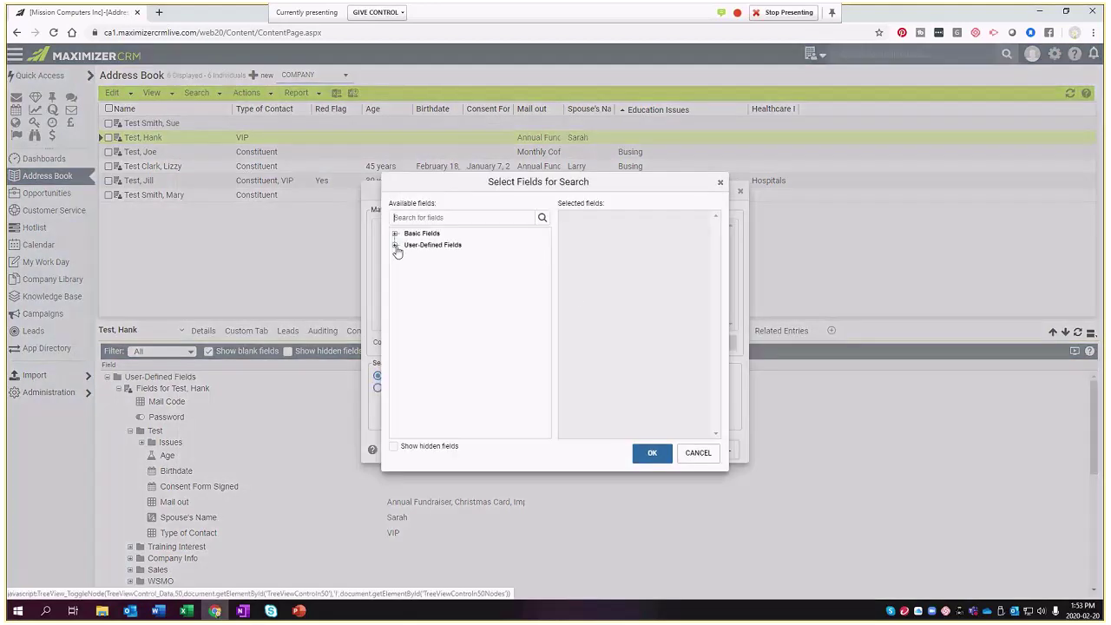
pyautogui.click(396, 246)
pyautogui.click(406, 280)
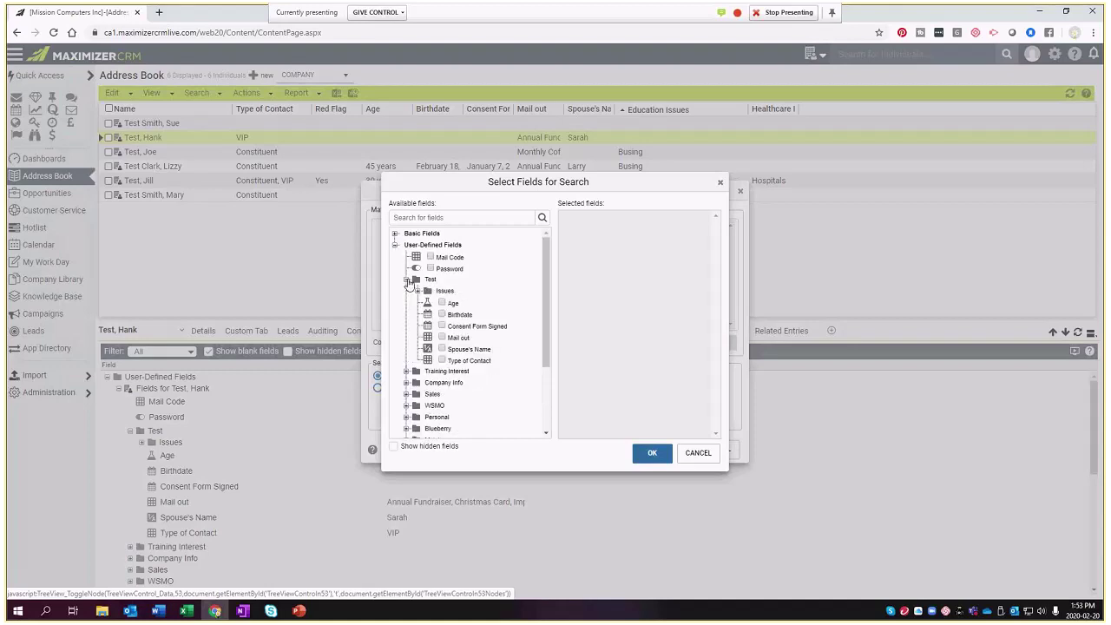
pyautogui.click(443, 348)
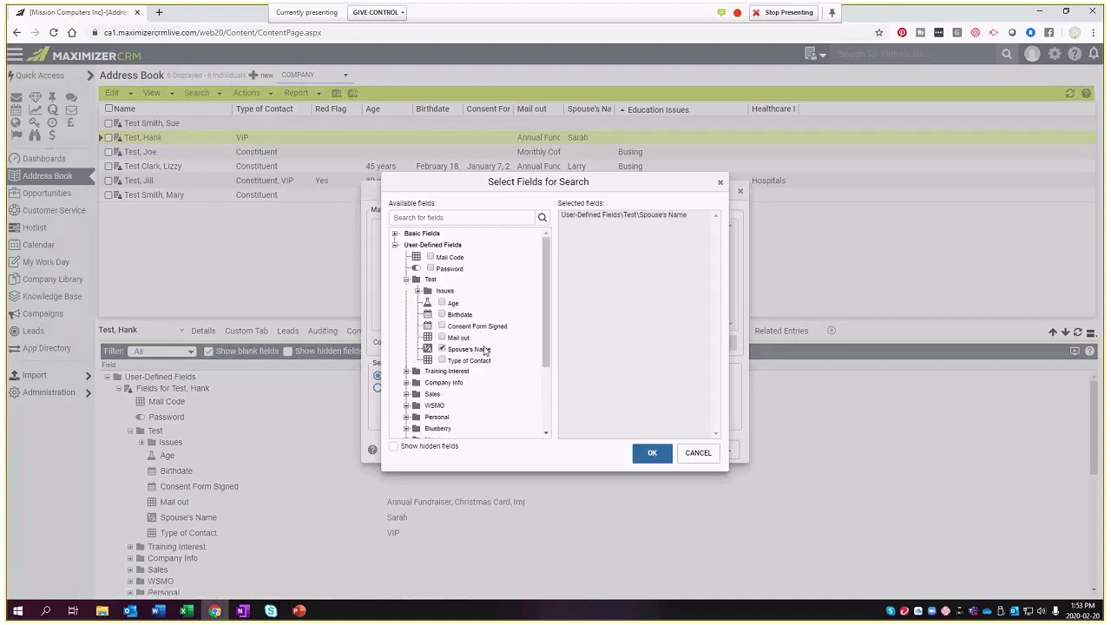
pyautogui.click(649, 453)
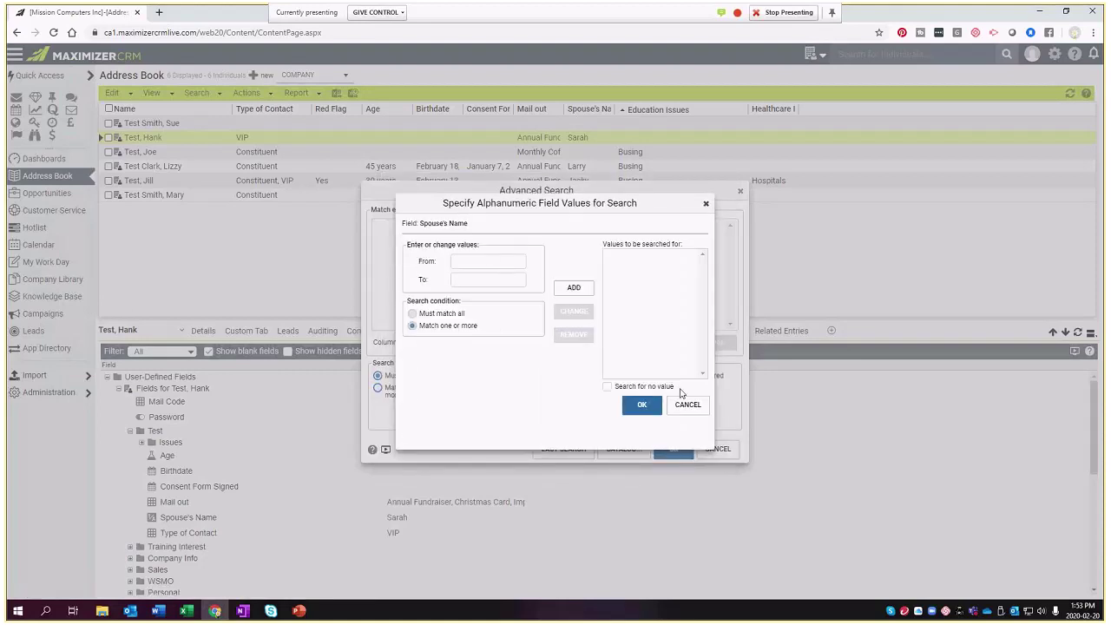
# Set the Spouse's Name criterion to not equal to no value assigned, and run the advanced search
pyautogui.click(616, 388)
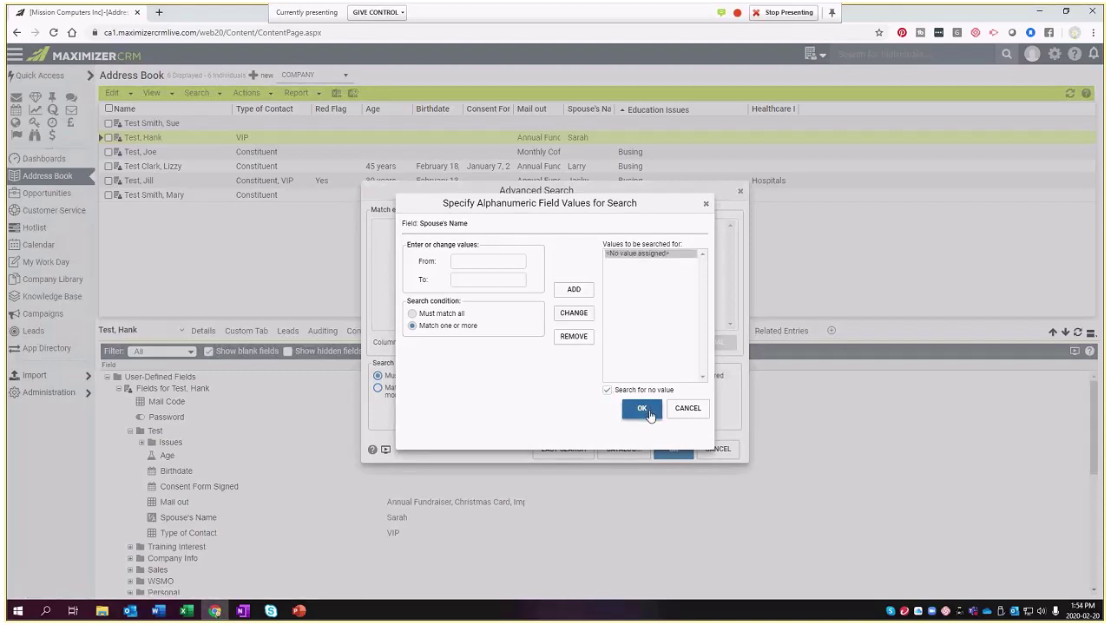
pyautogui.click(647, 414)
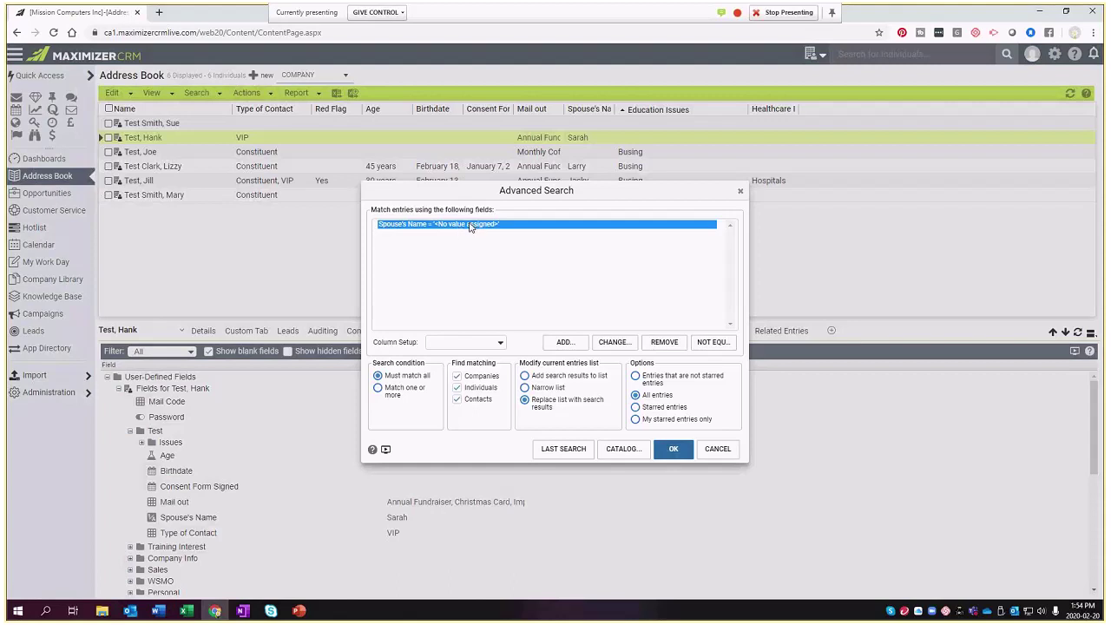
pyautogui.click(712, 342)
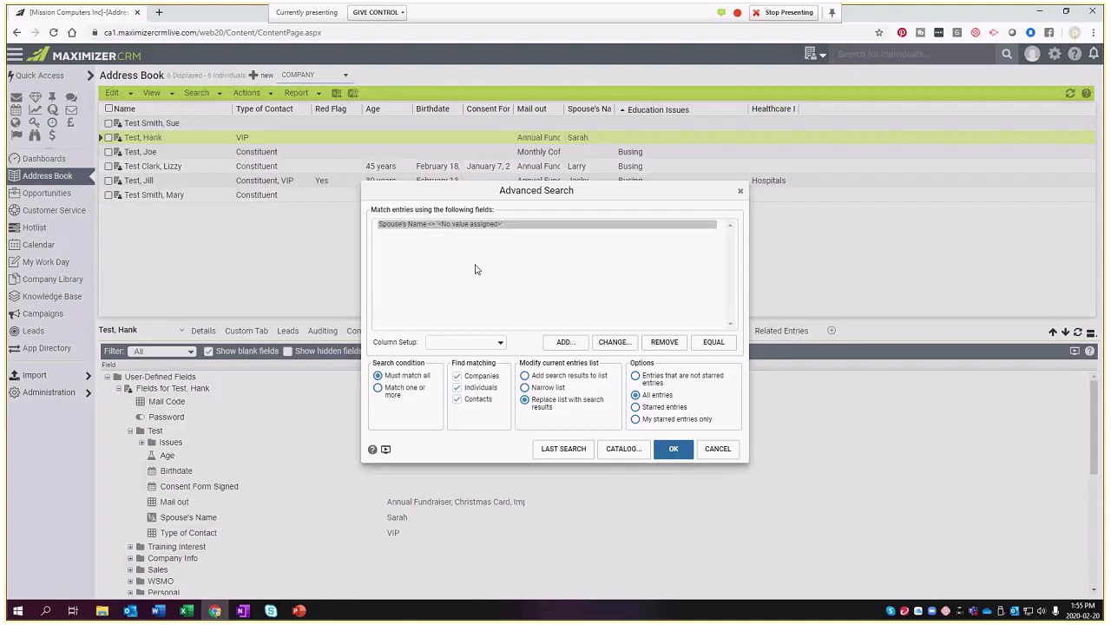
pyautogui.click(674, 449)
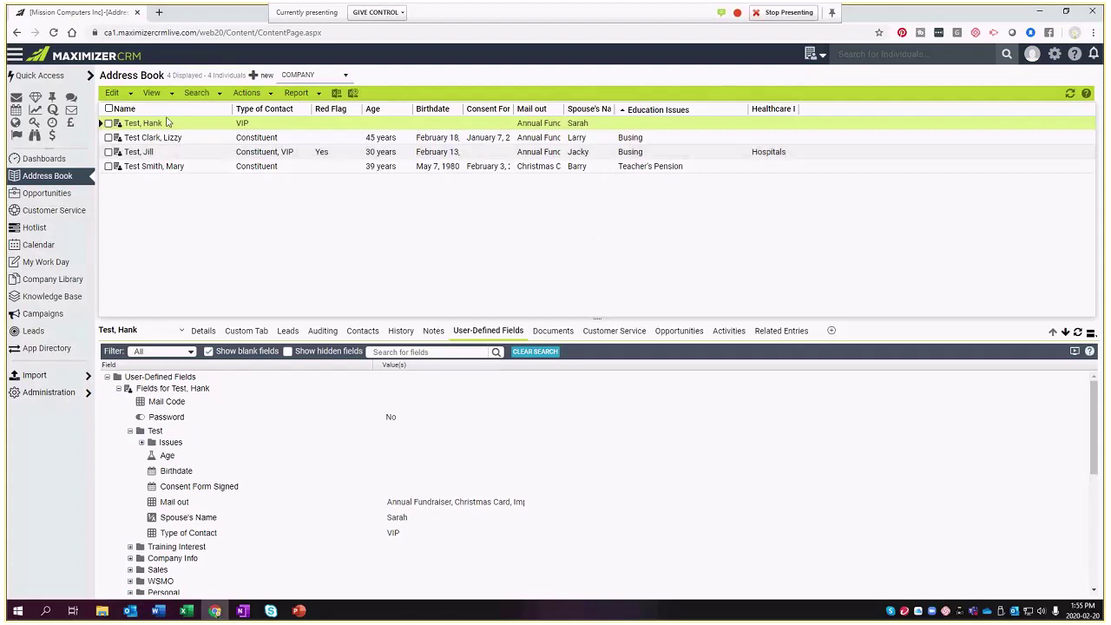
# Undo the Spouse's Name search to return to the previous list of entries
pyautogui.click(197, 93)
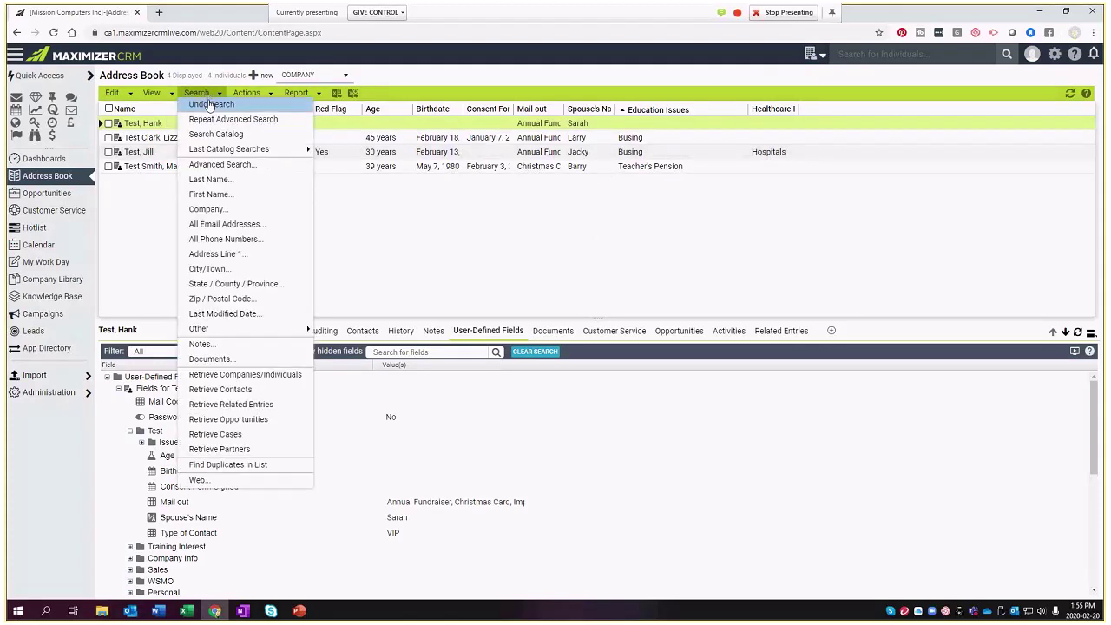
pyautogui.click(209, 105)
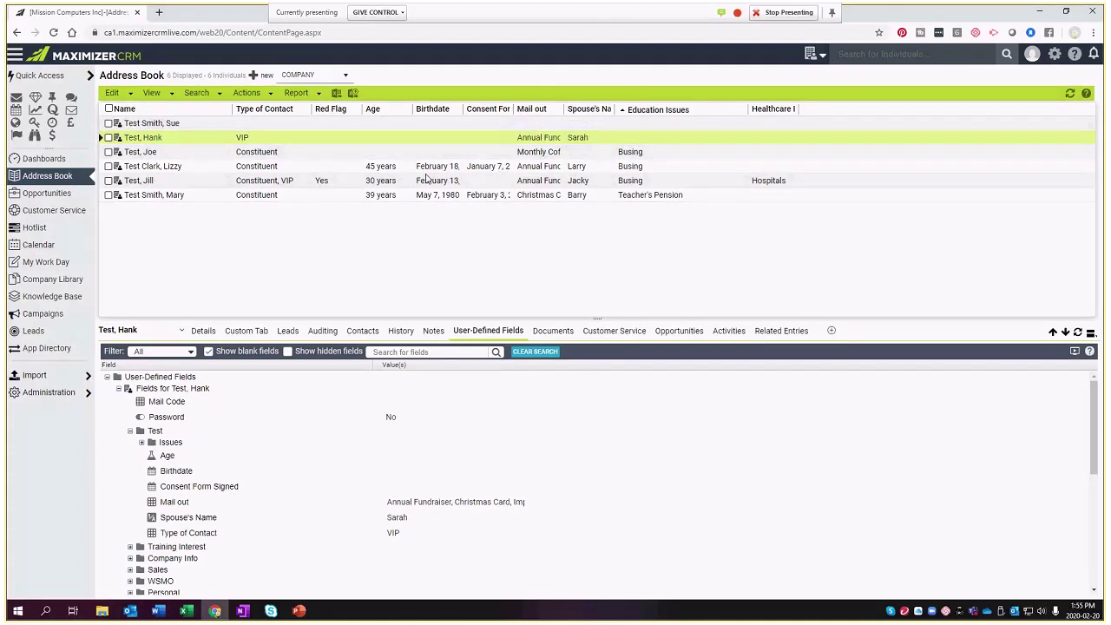
# Set Consent Form Signed to February 6, 2020 for the third entry in the list, and refresh the address book list
pyautogui.click(367, 154)
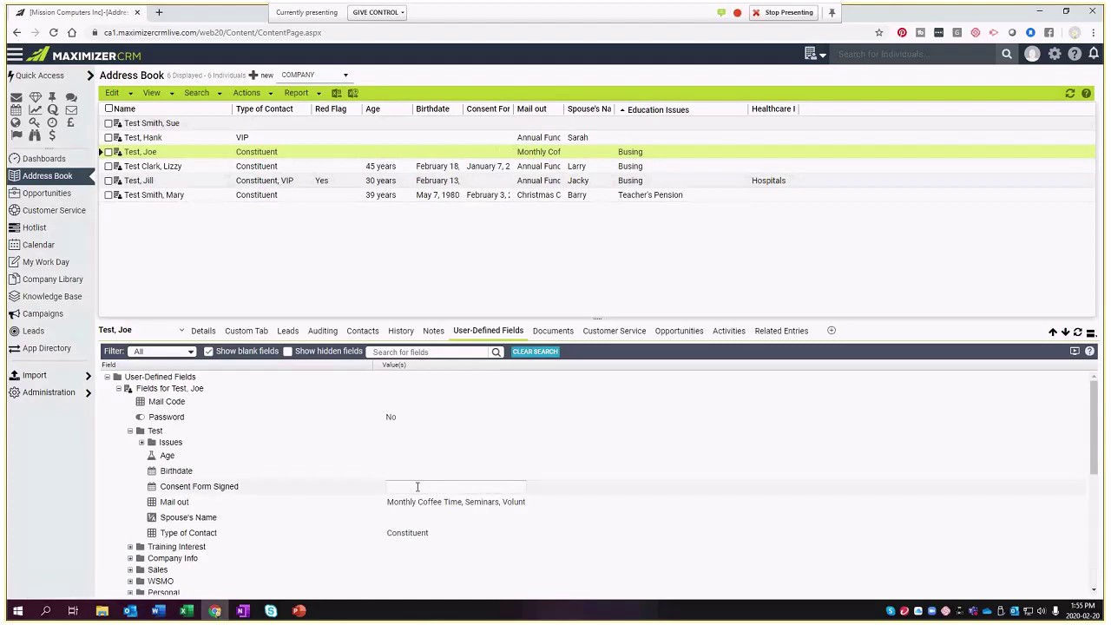
pyautogui.click(521, 486)
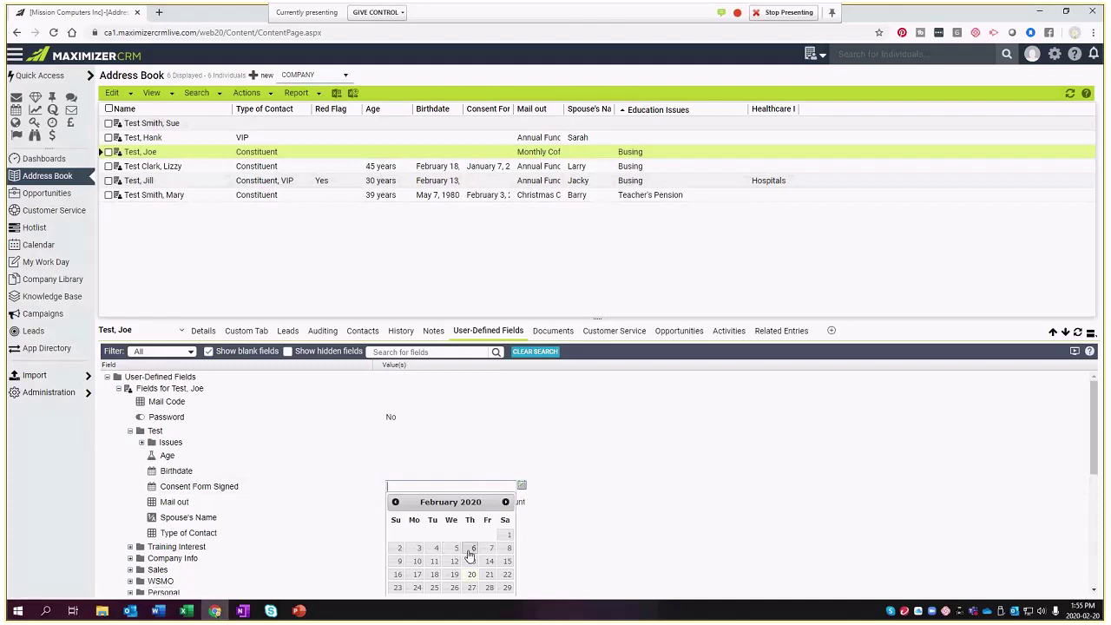
pyautogui.click(470, 555)
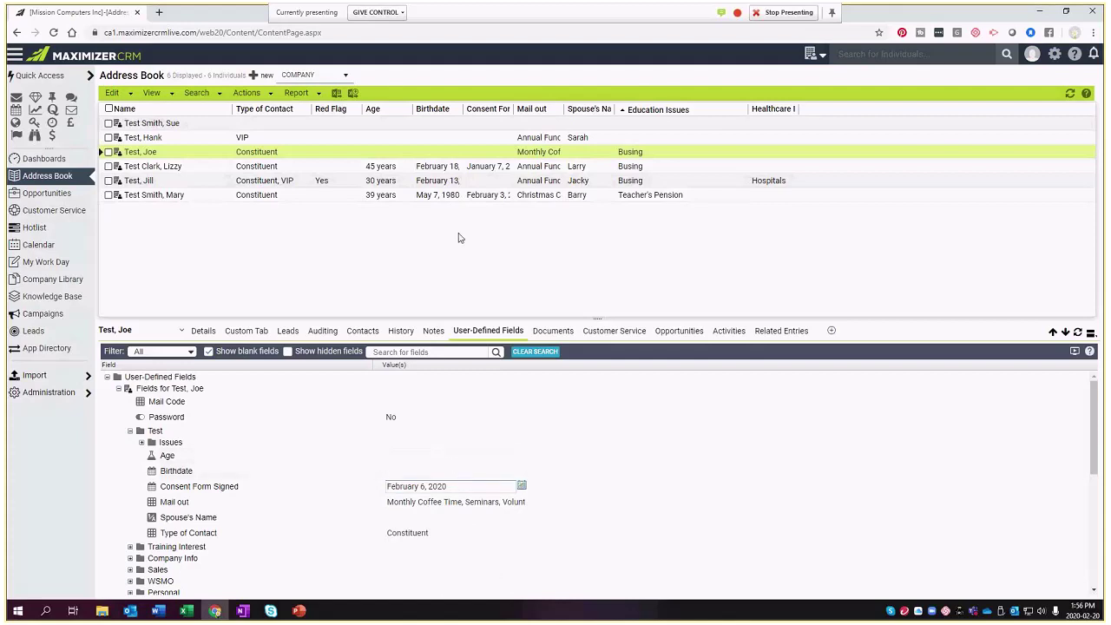
pyautogui.click(494, 180)
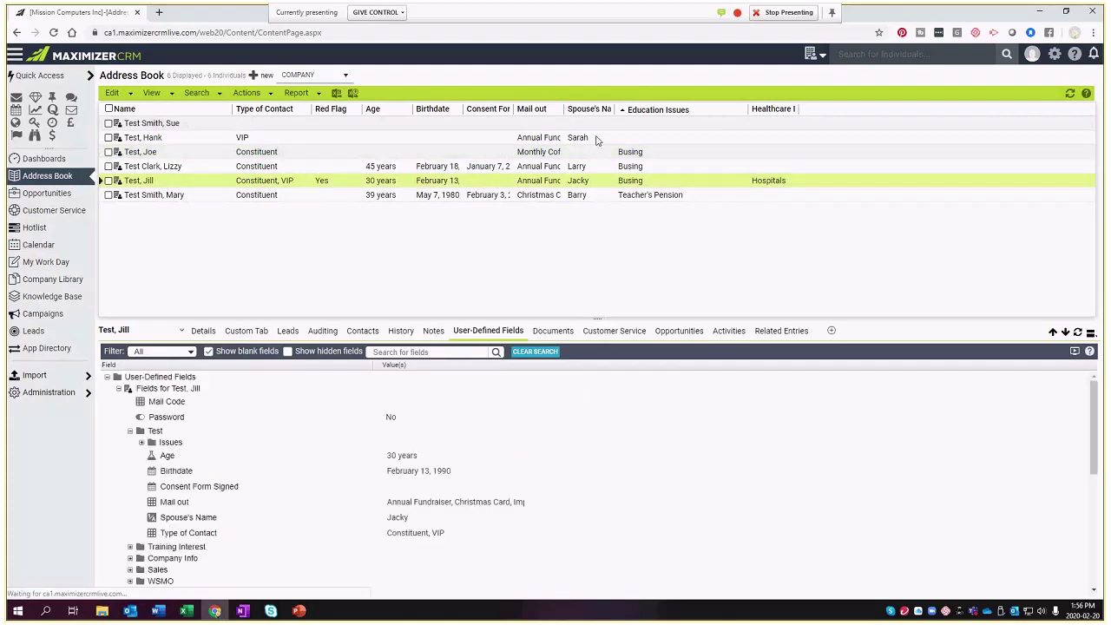
pyautogui.click(1071, 93)
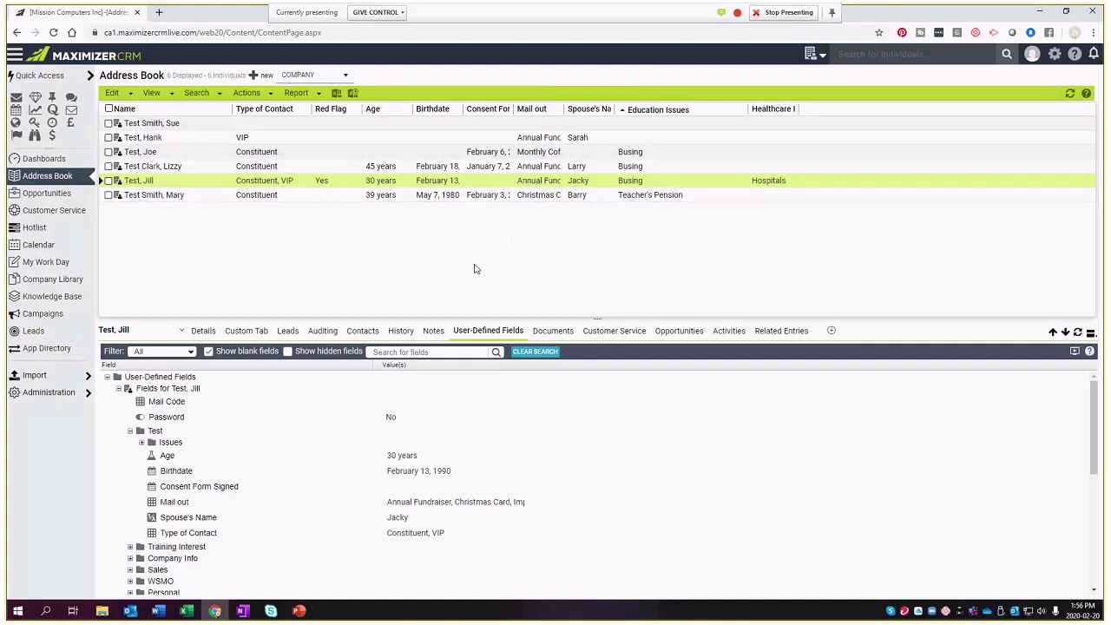
# Start a new advanced search and add the user-defined date field Consent Form Signed from the Test folder
pyautogui.click(203, 92)
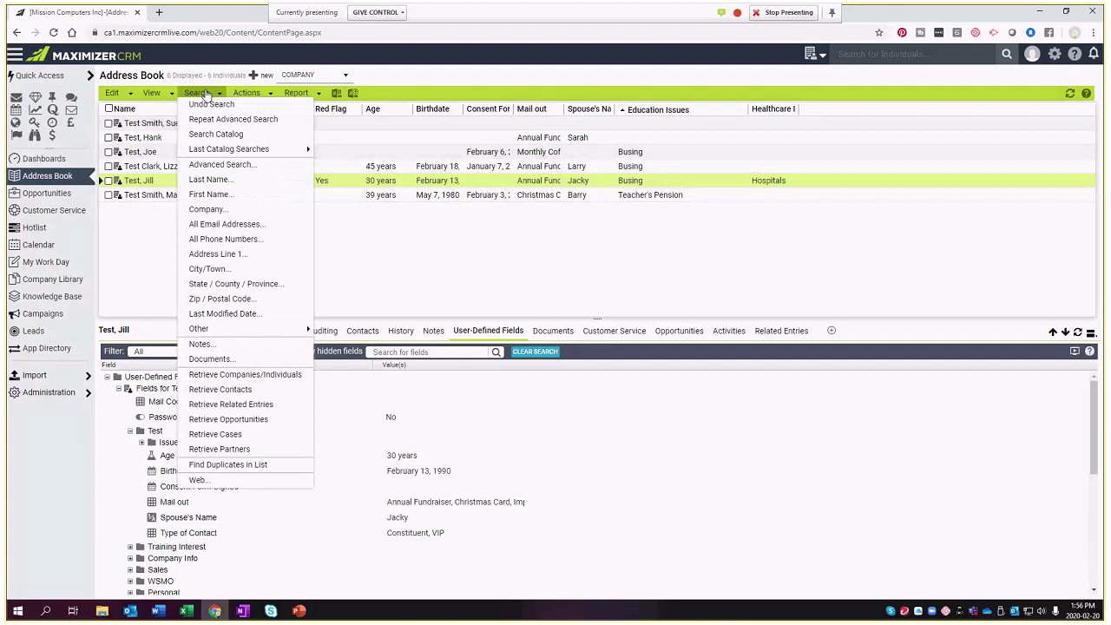
pyautogui.click(216, 165)
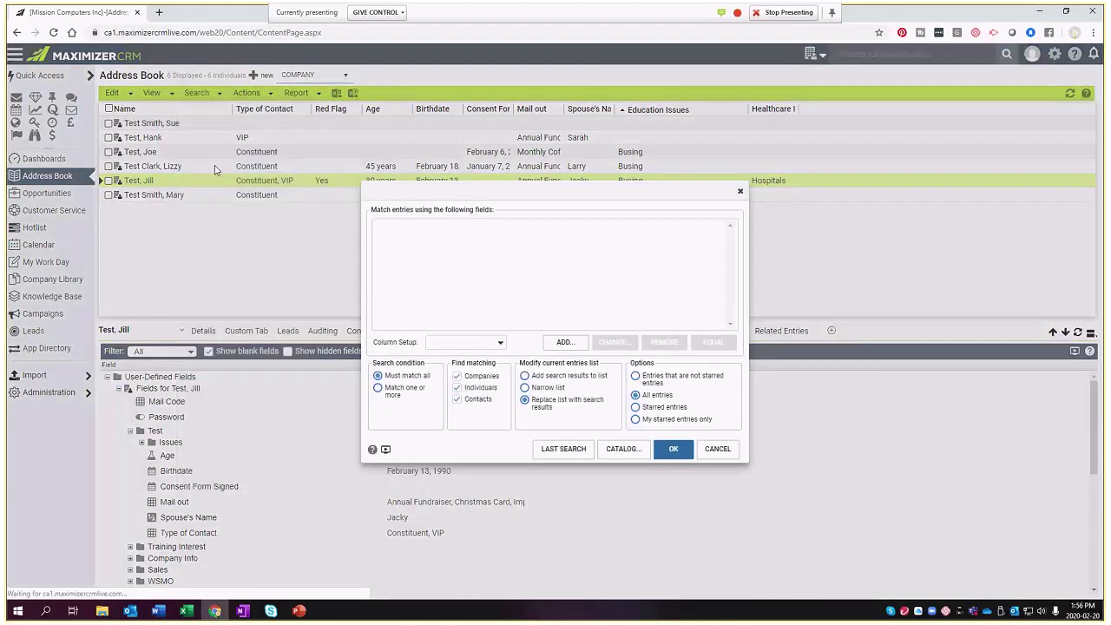
pyautogui.click(565, 343)
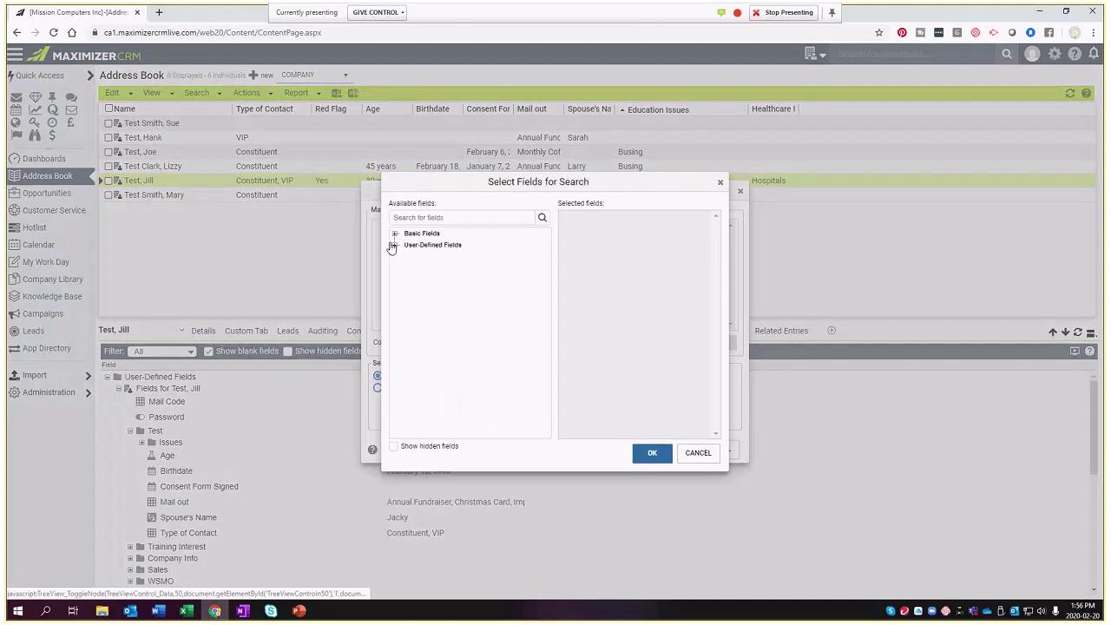
pyautogui.click(395, 245)
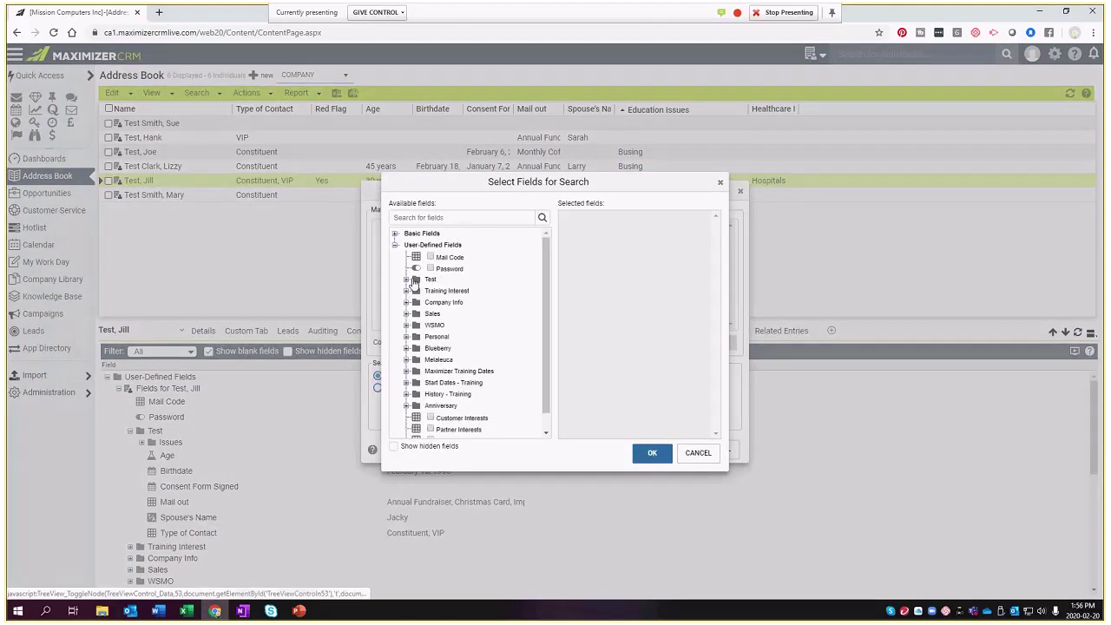
pyautogui.click(405, 280)
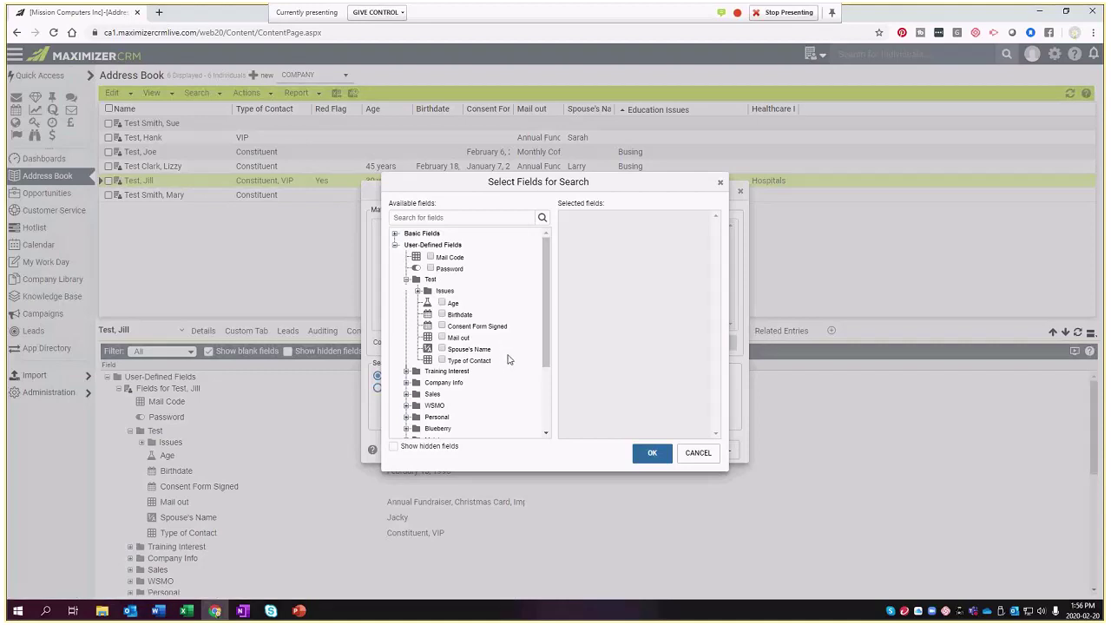
pyautogui.click(442, 326)
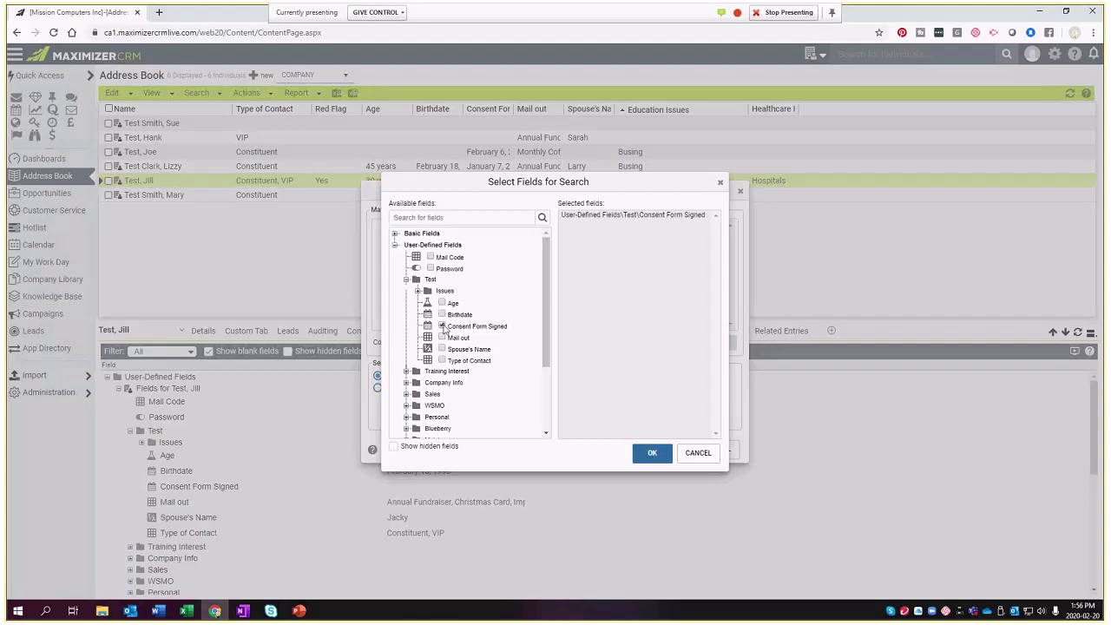
pyautogui.click(650, 453)
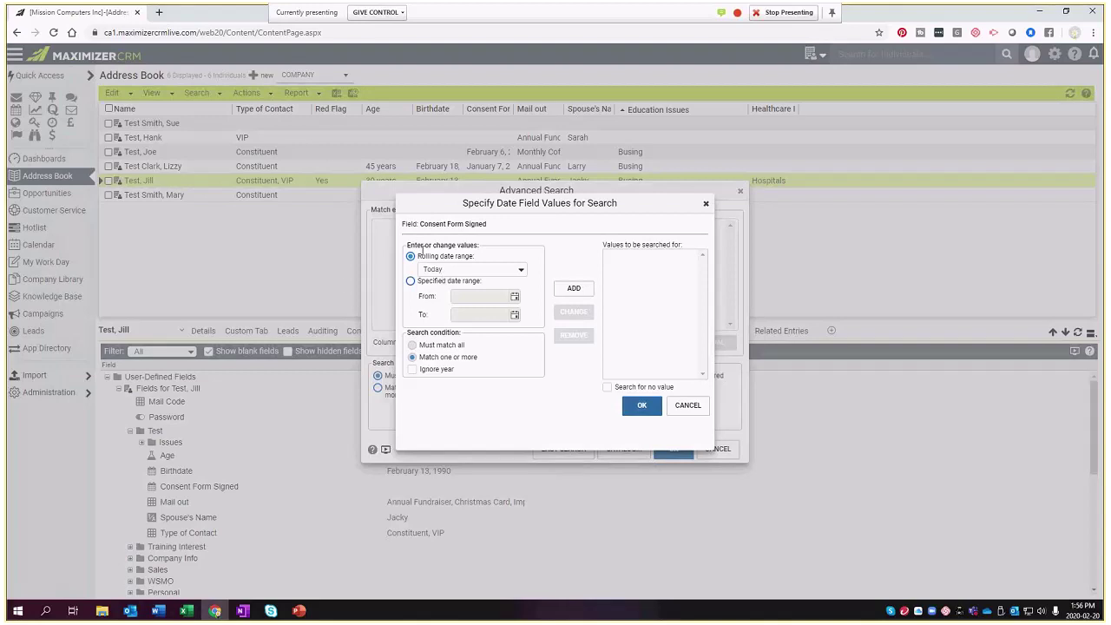
# Run the advanced search for entries whose Consent Form Signed date falls in the rolling date range Last Month
pyautogui.click(491, 275)
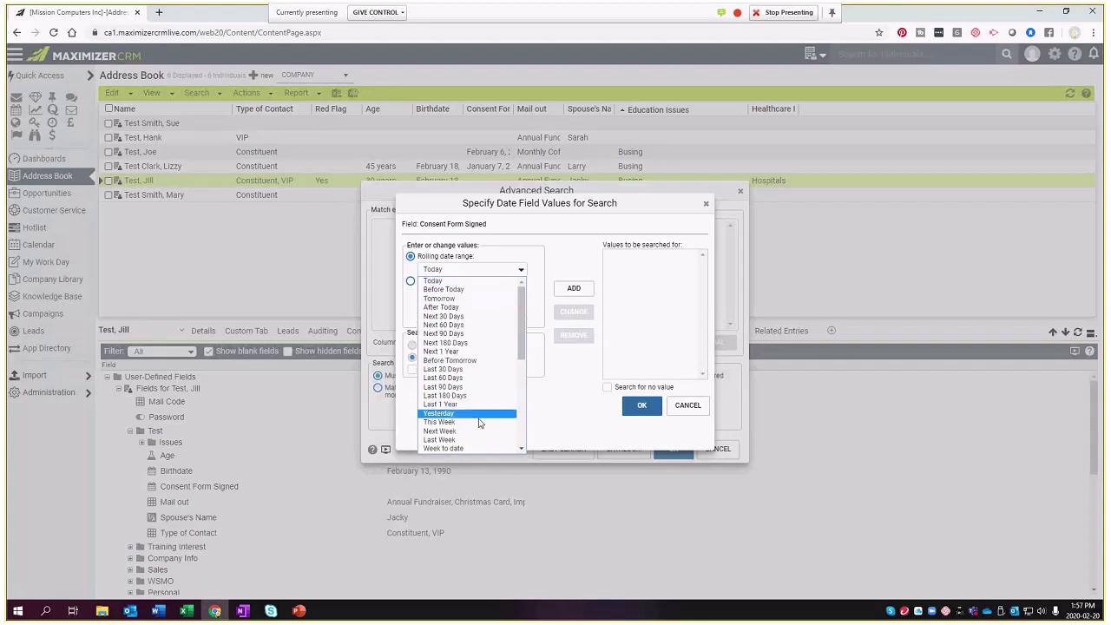
pyautogui.scroll(-2, 520, 449)
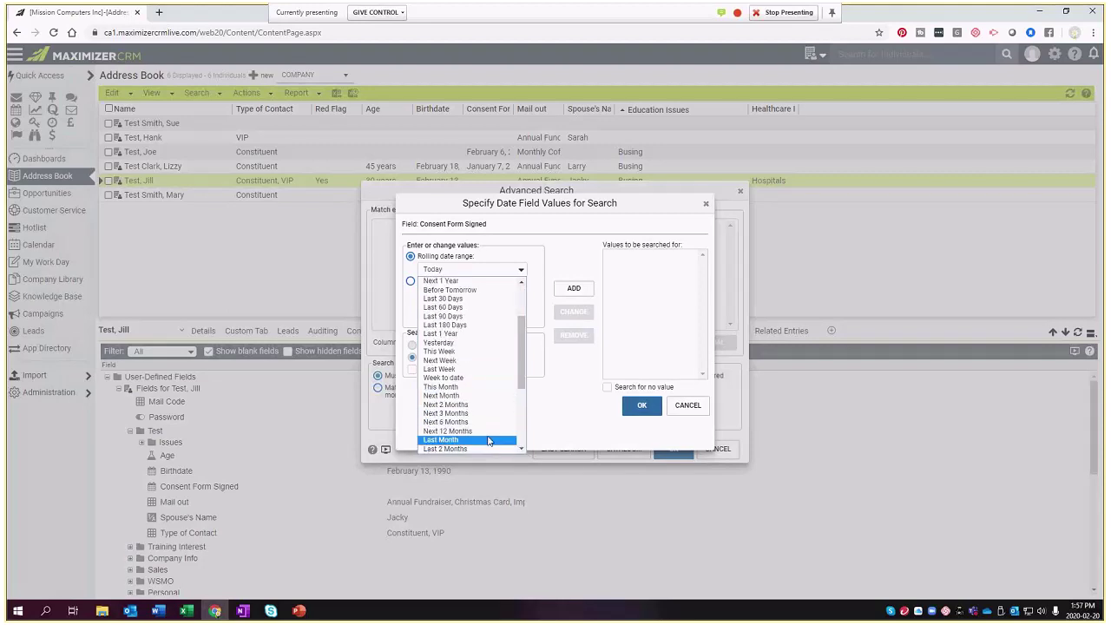
pyautogui.click(489, 440)
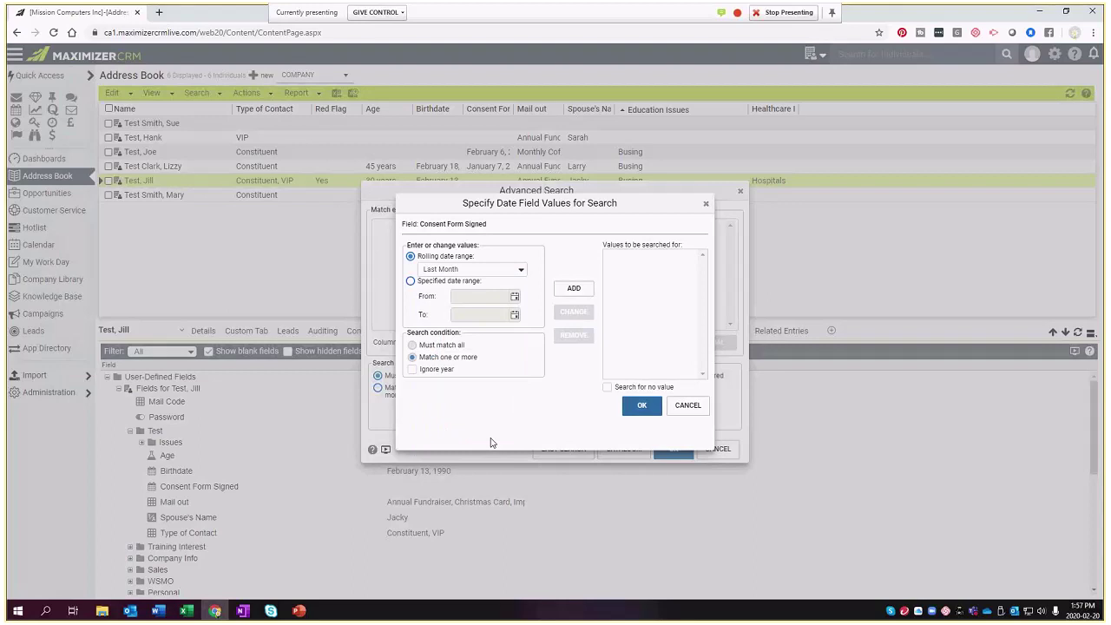
pyautogui.click(509, 272)
pyautogui.moveTo(520, 330); pyautogui.dragTo(334, 253)
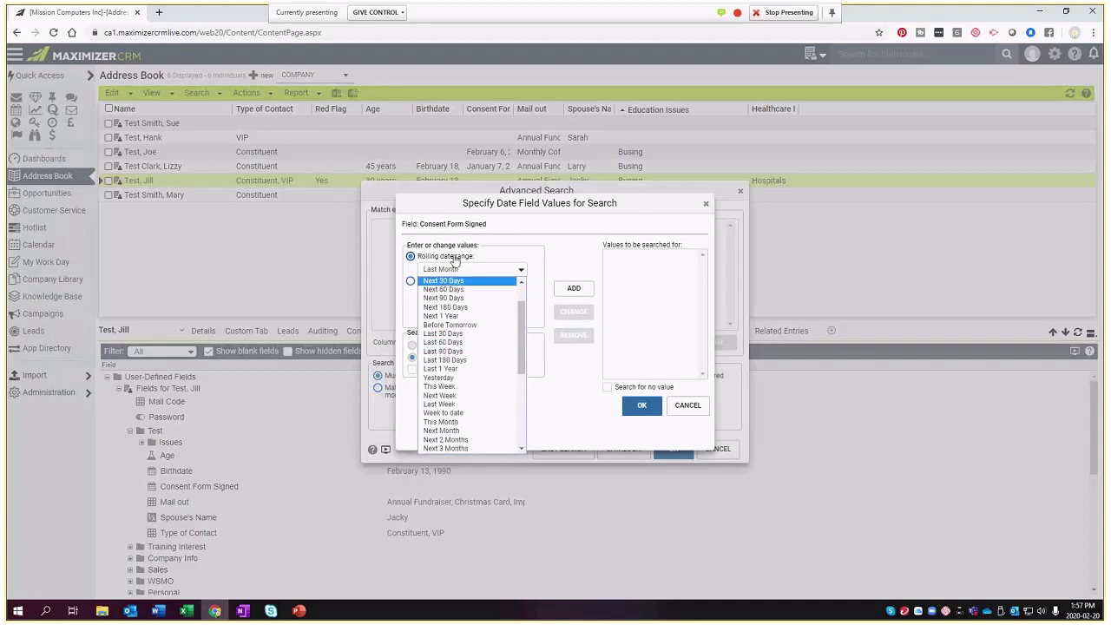
pyautogui.click(516, 257)
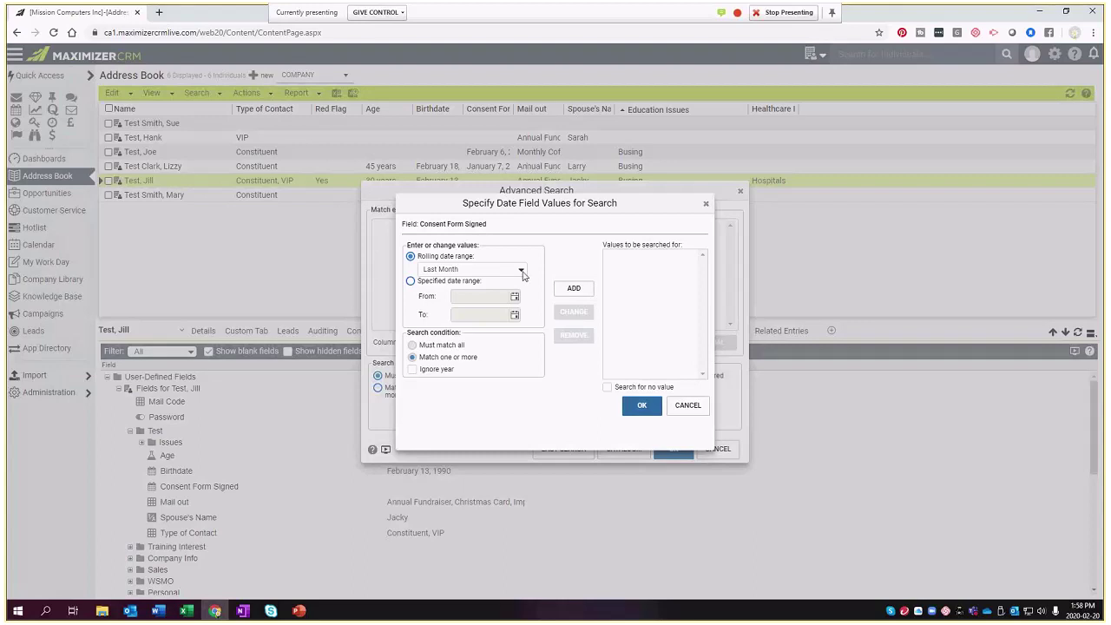
pyautogui.click(572, 290)
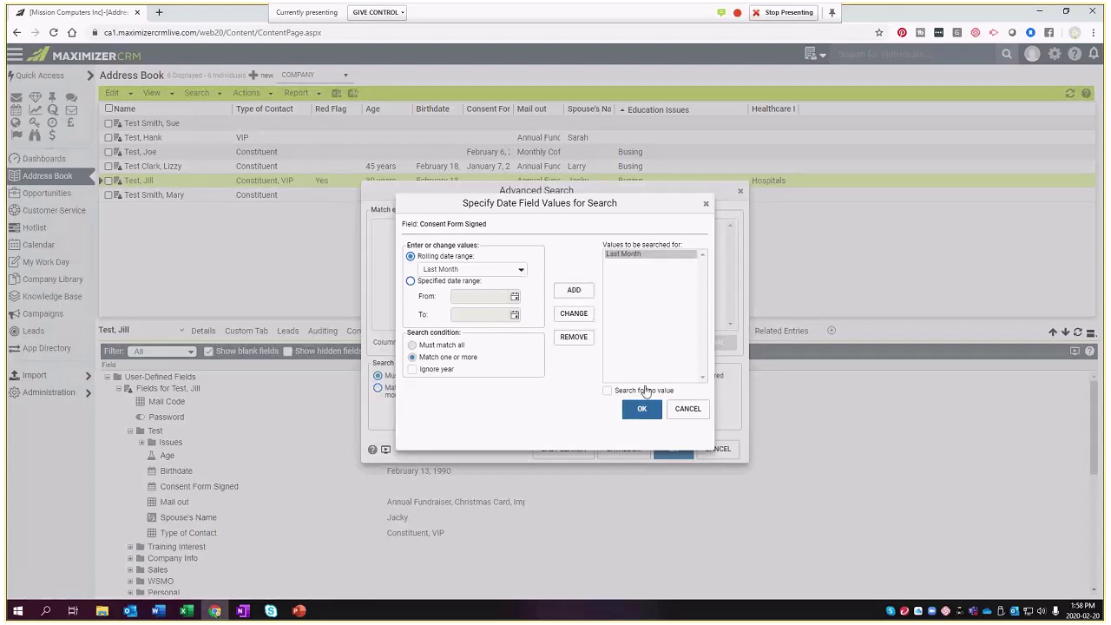
pyautogui.click(655, 414)
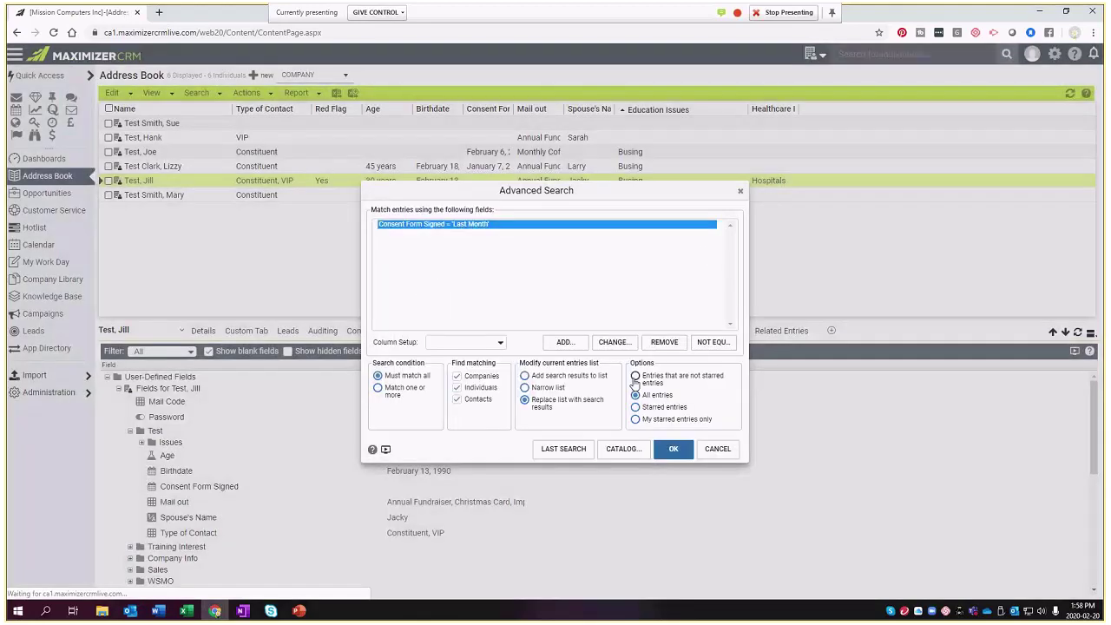
pyautogui.click(673, 450)
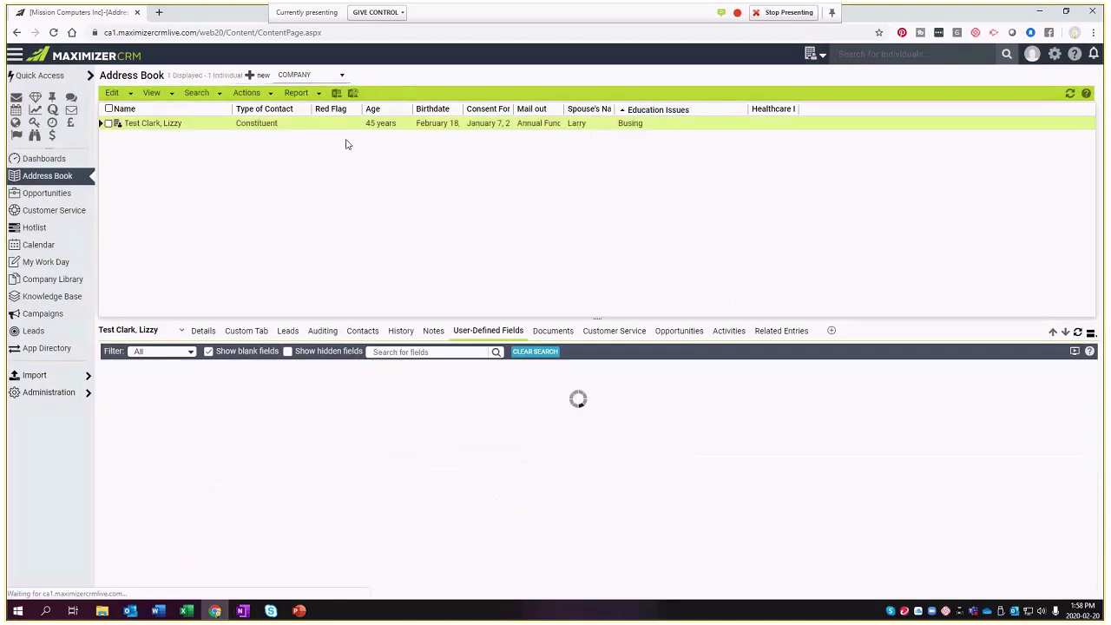
# Start another advanced search and recall the criteria of the last search
pyautogui.click(199, 94)
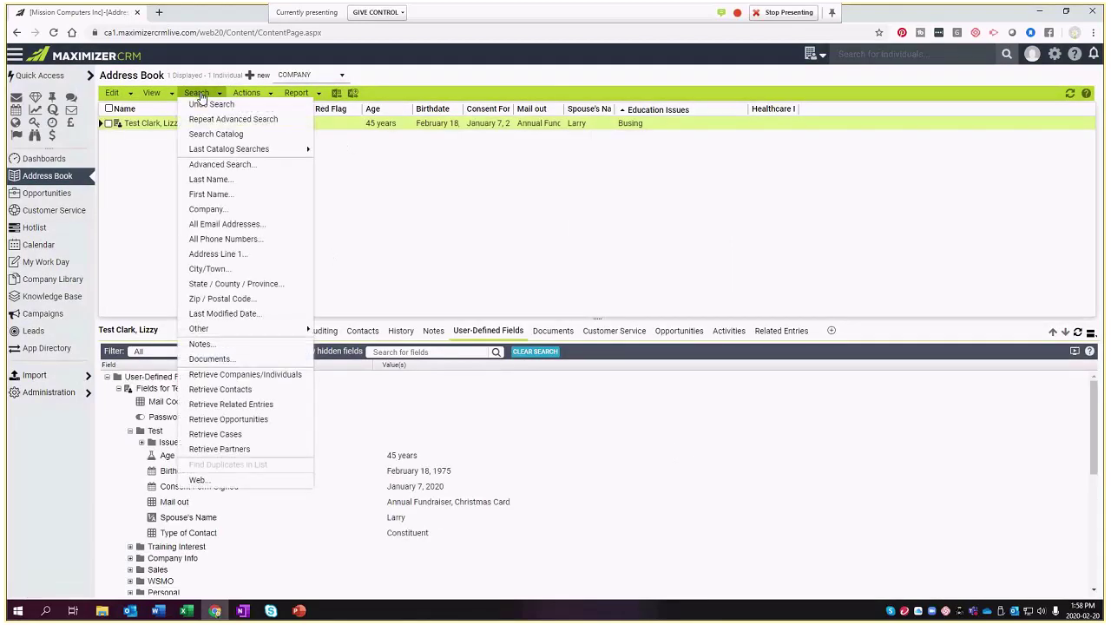
pyautogui.click(232, 167)
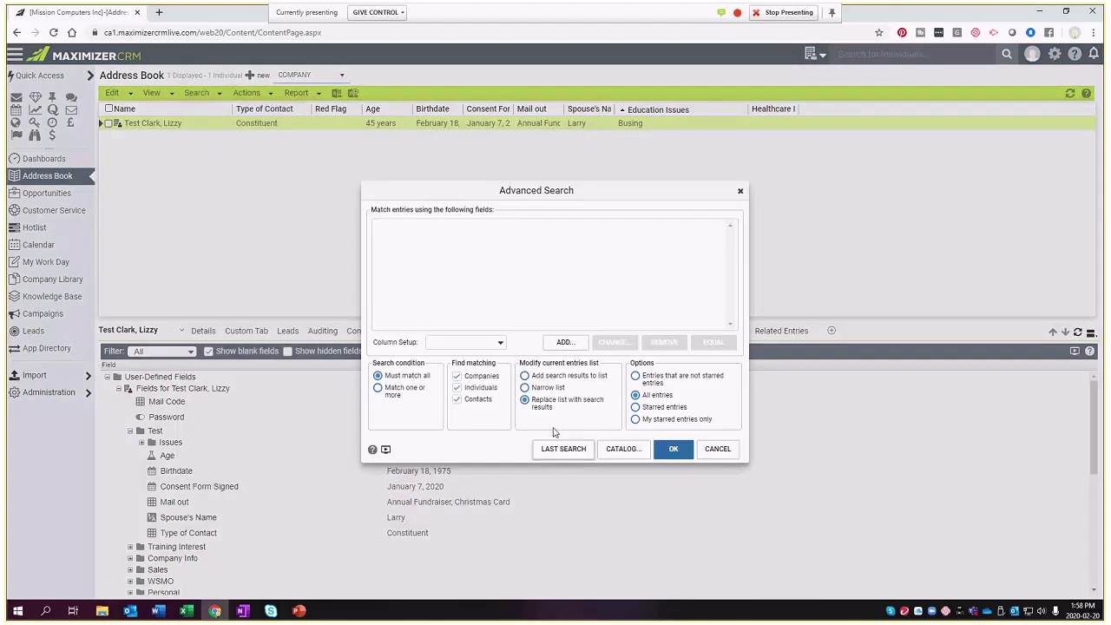
pyautogui.click(560, 453)
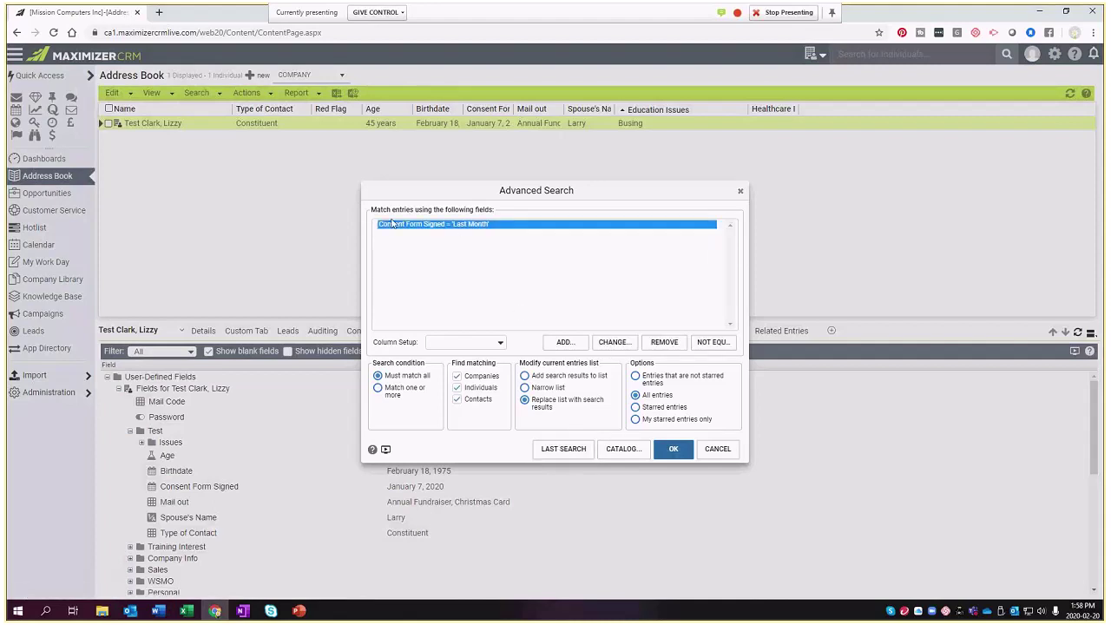
# Remove the Last Month value from the Consent Form Signed criterion and start a specified date range from 2020-01-01
pyautogui.click(612, 344)
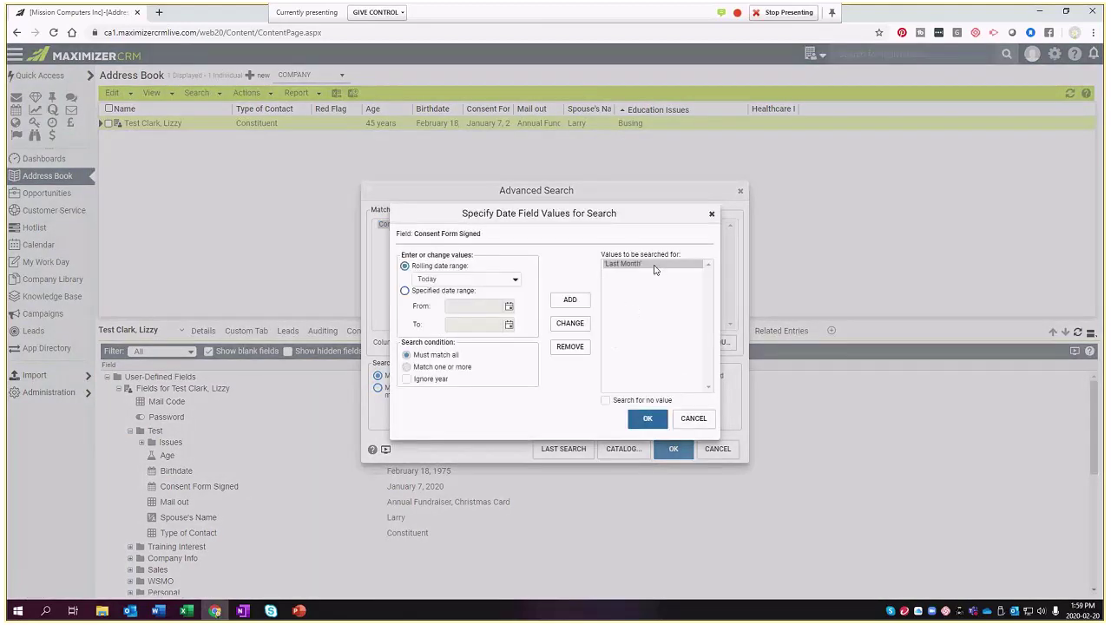
pyautogui.click(570, 346)
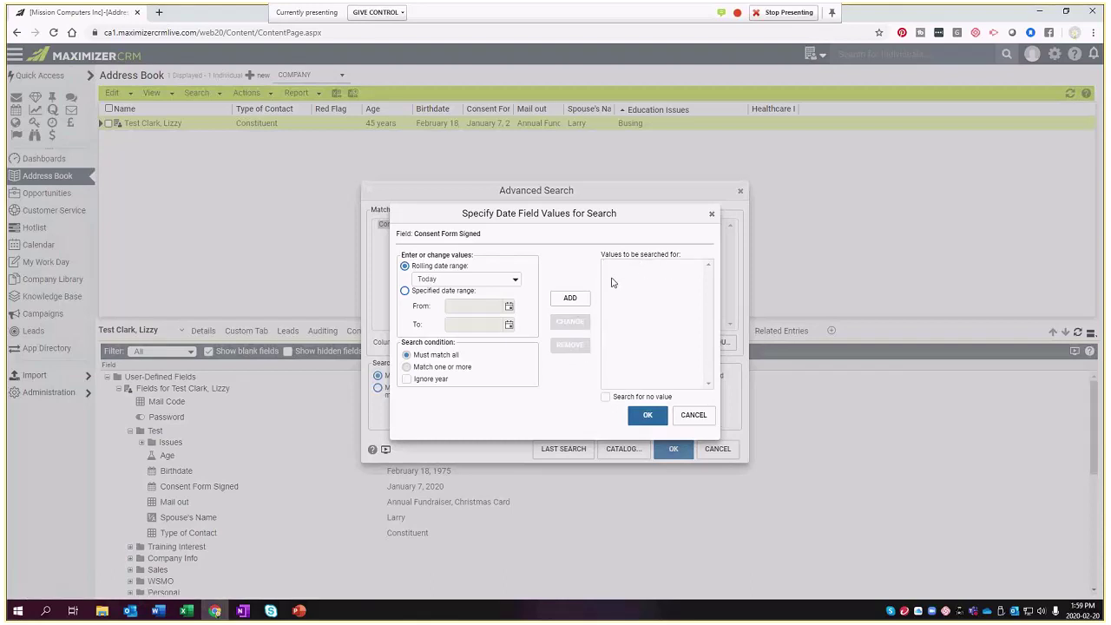
pyautogui.click(460, 293)
pyautogui.click(509, 307)
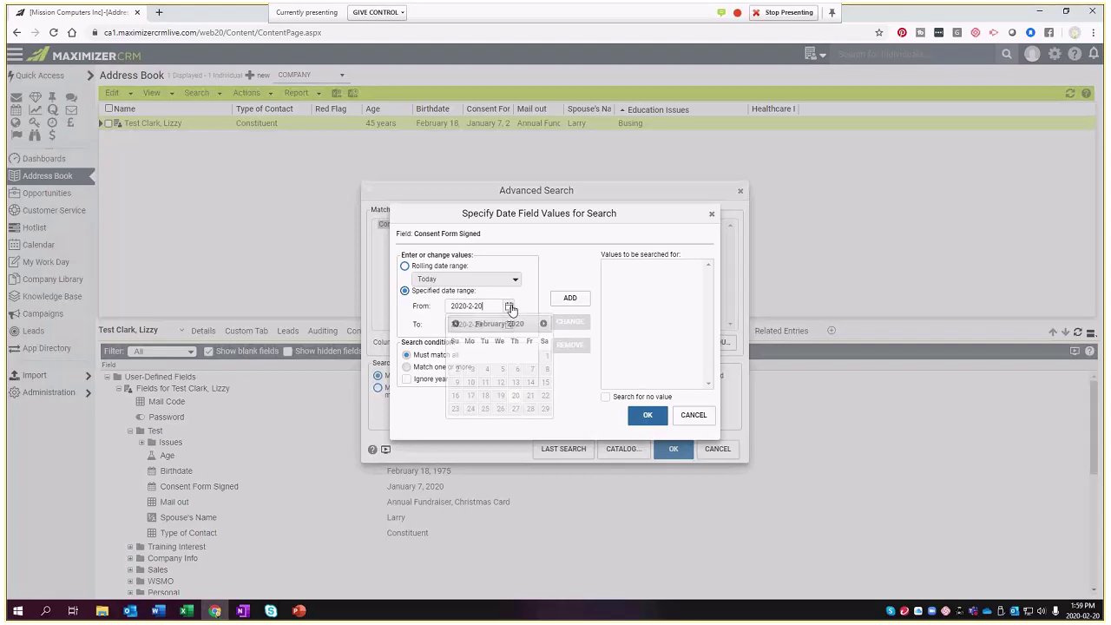
pyautogui.click(456, 324)
pyautogui.click(499, 357)
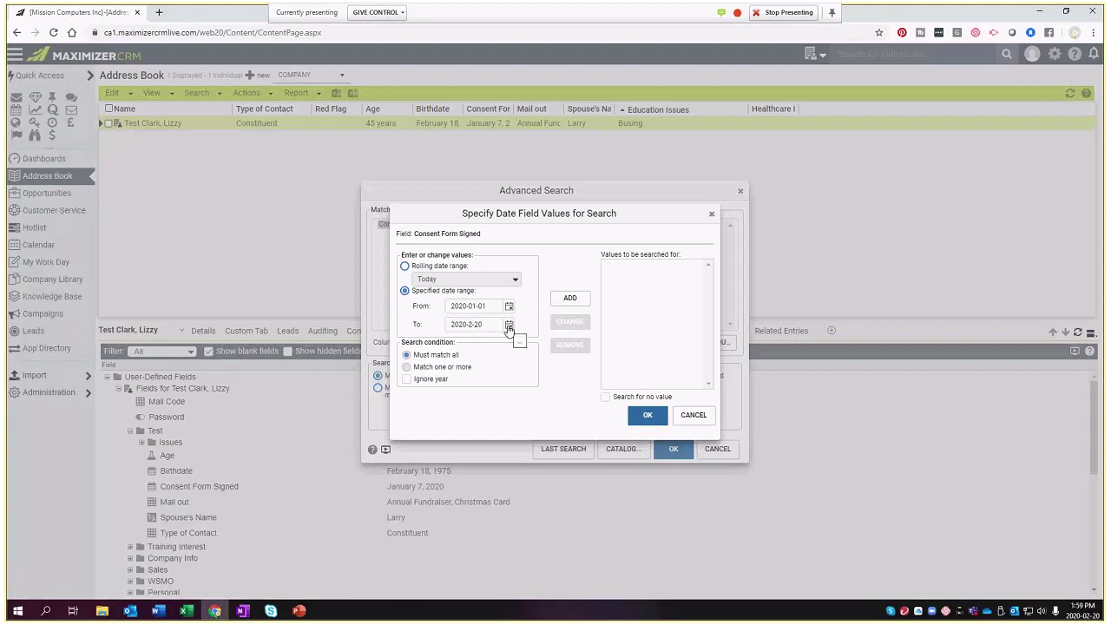
# End the specified date range at 2020-02-20, add it to the Consent Form Signed criterion, and run the advanced search
pyautogui.click(509, 326)
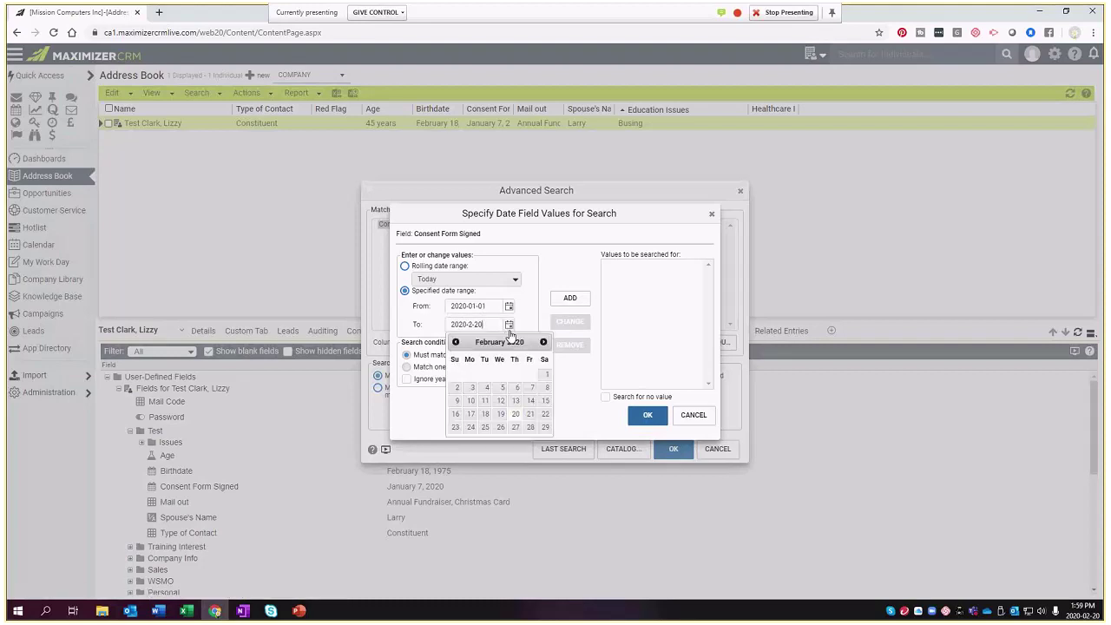
pyautogui.click(515, 414)
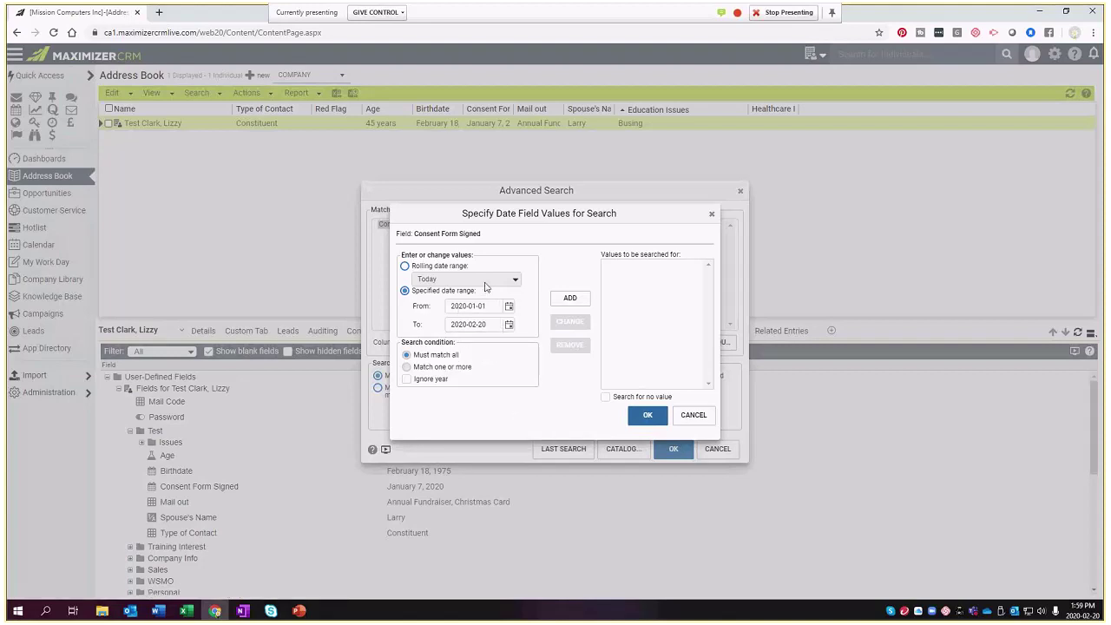
pyautogui.click(565, 305)
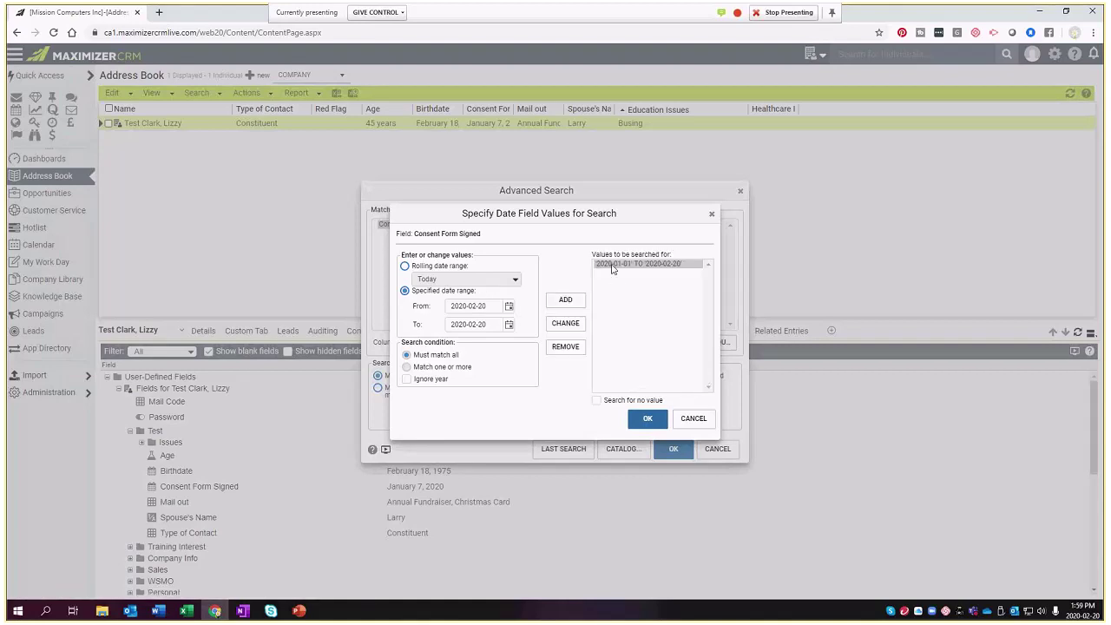
pyautogui.click(648, 420)
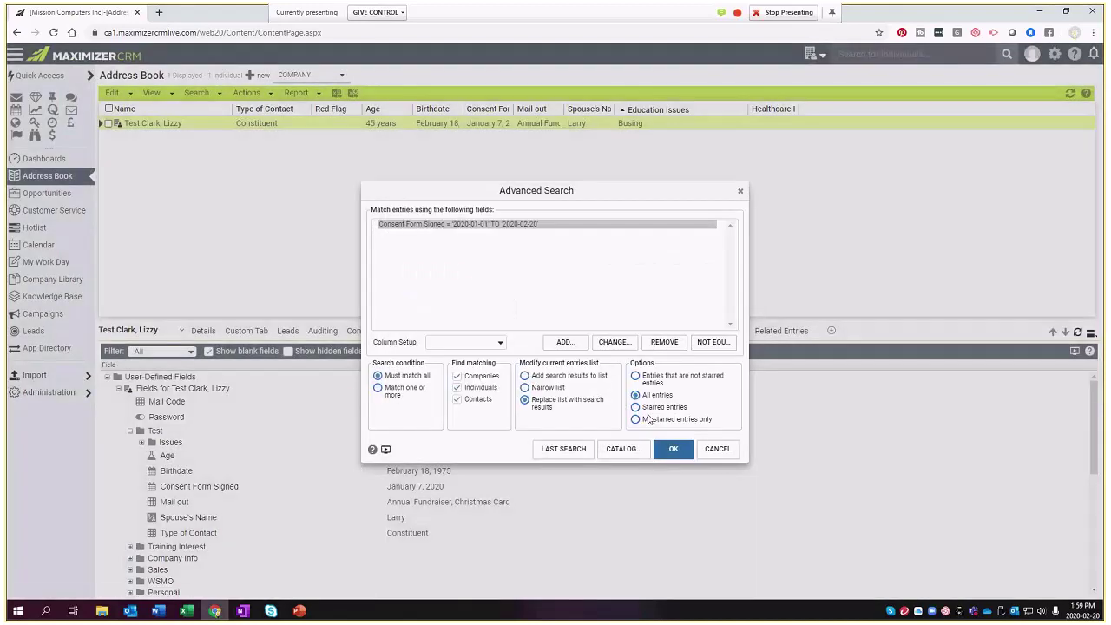
pyautogui.click(675, 450)
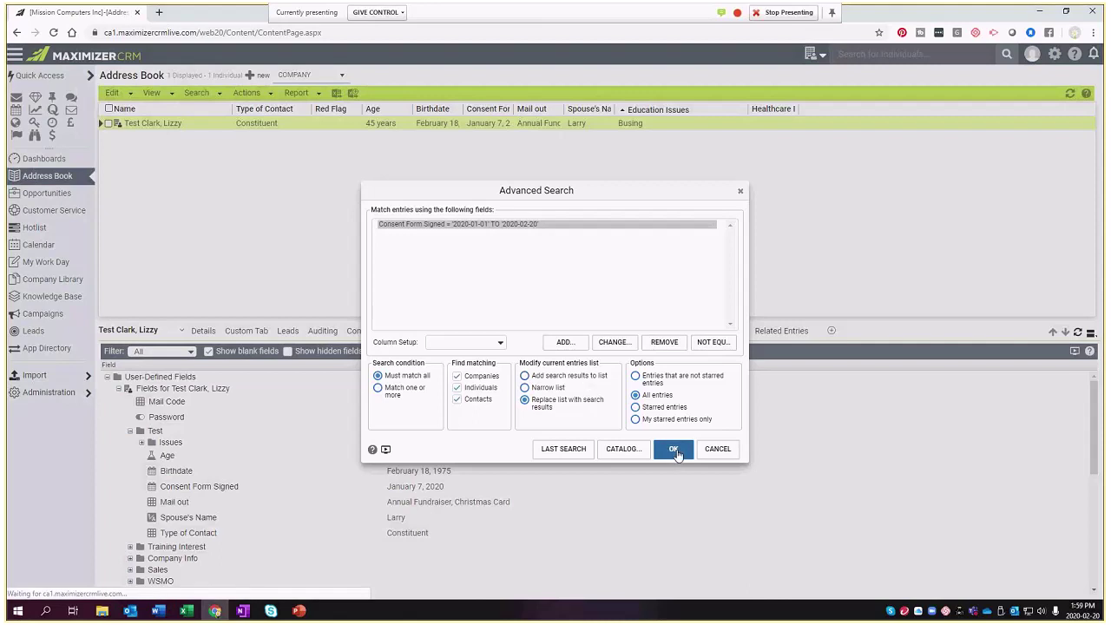
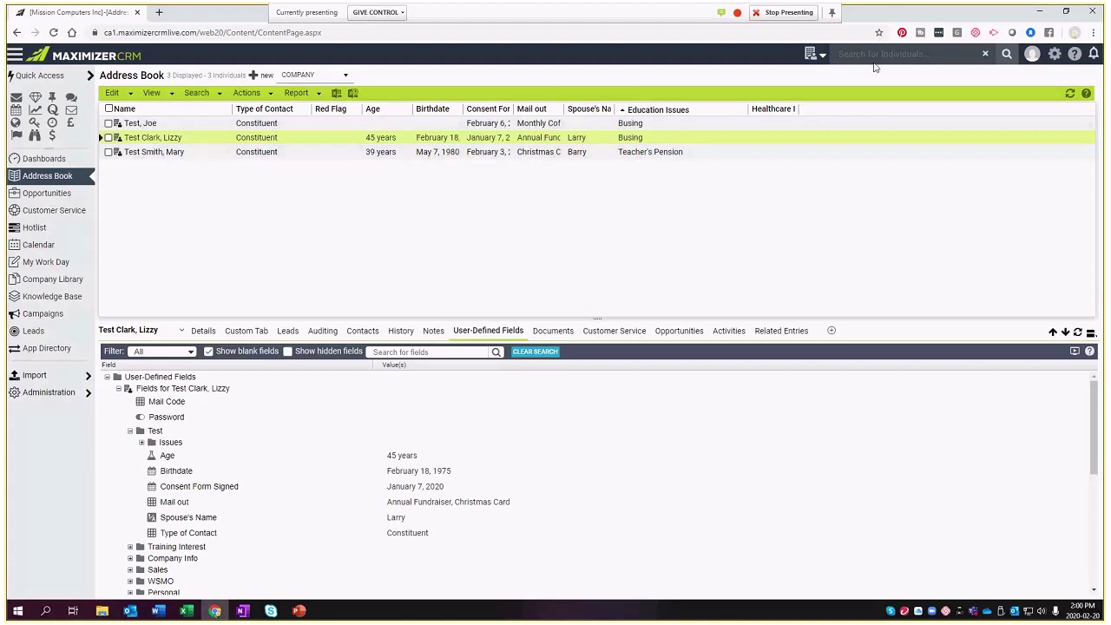
# Undo the last two searches to bring back the earlier address book list
pyautogui.click(198, 93)
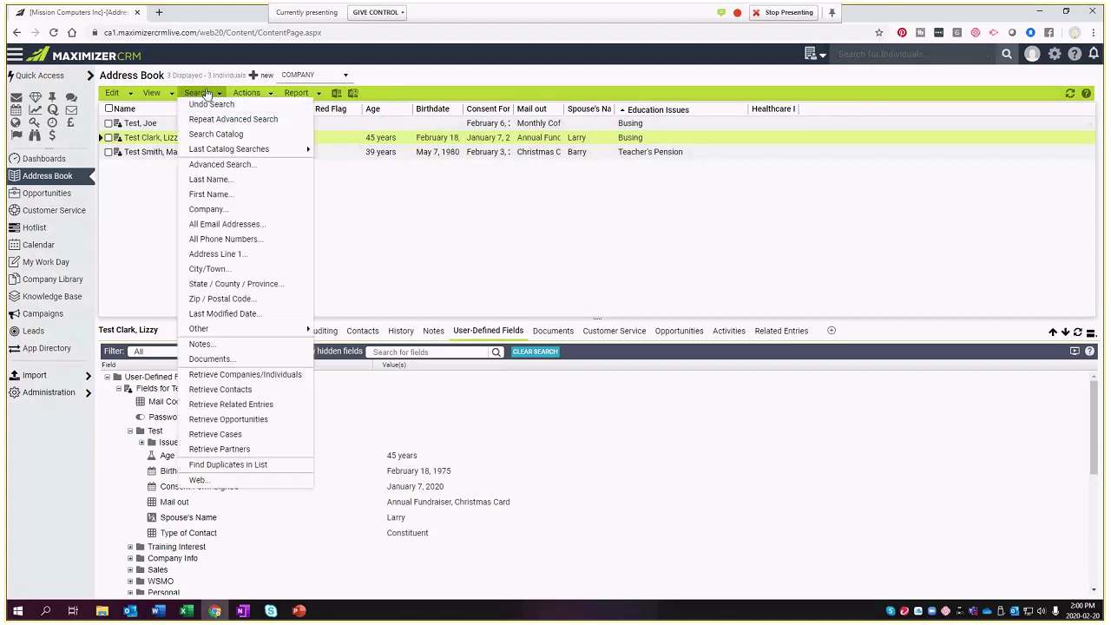
pyautogui.click(206, 93)
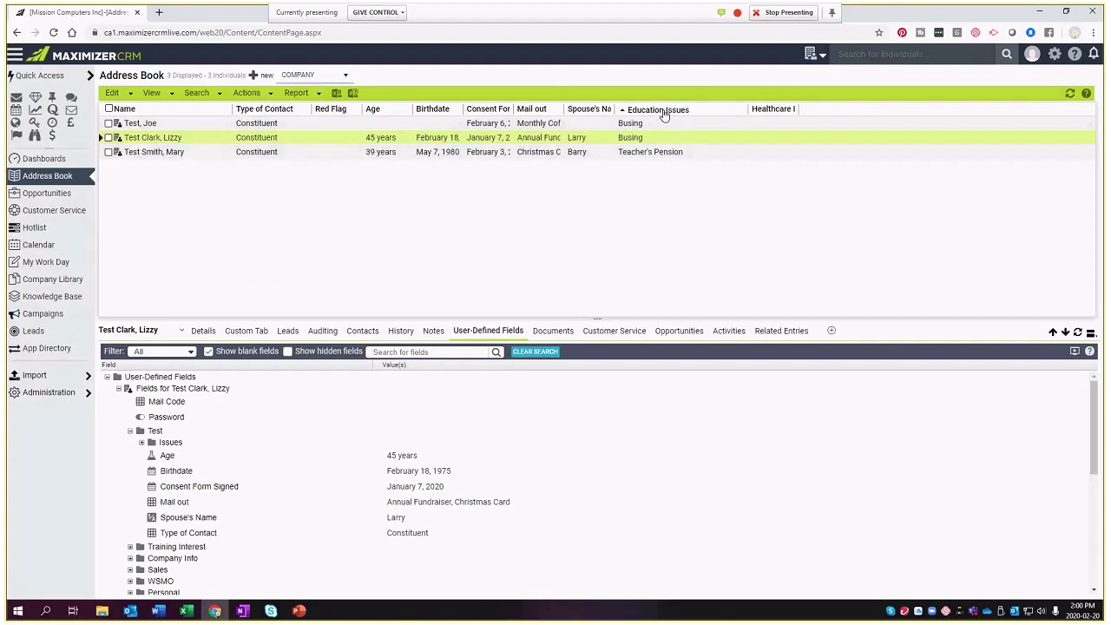
pyautogui.click(205, 96)
pyautogui.click(205, 97)
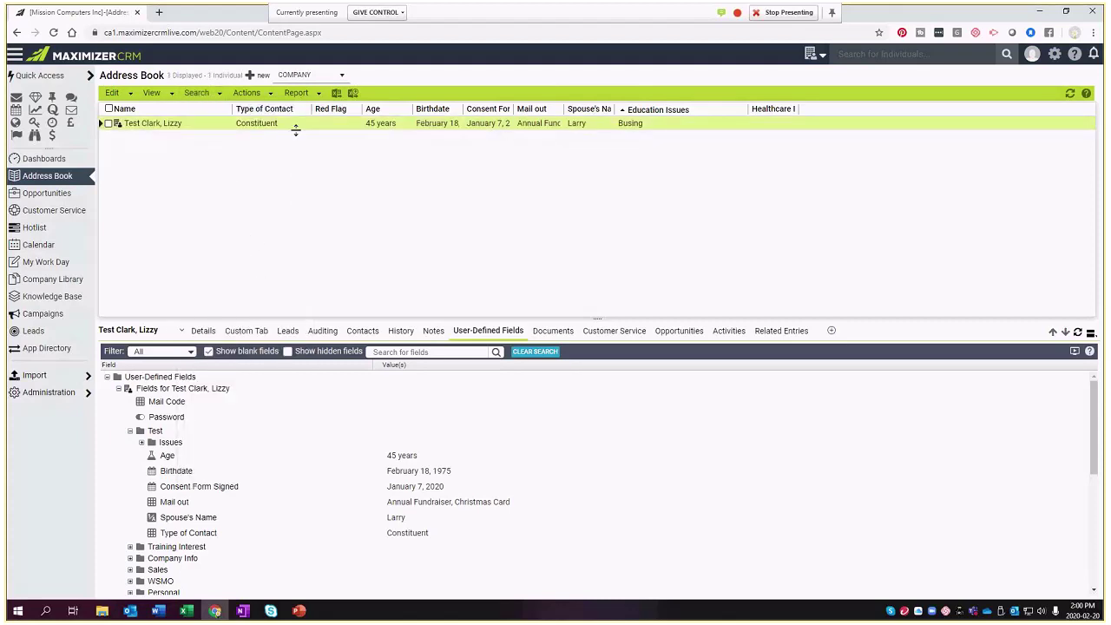
pyautogui.click(210, 92)
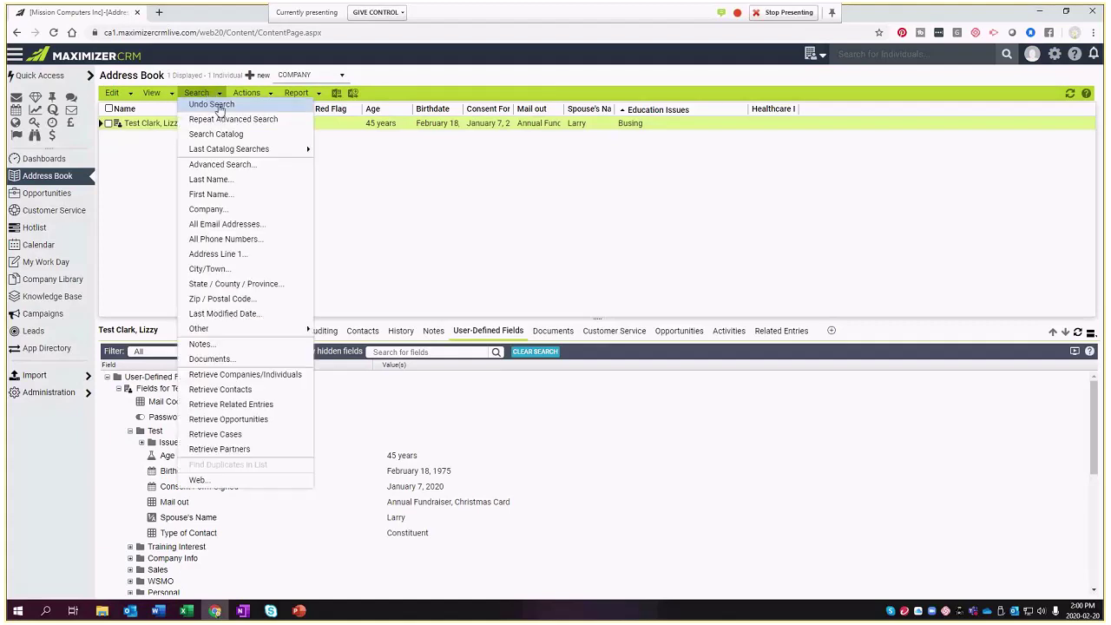
pyautogui.click(220, 109)
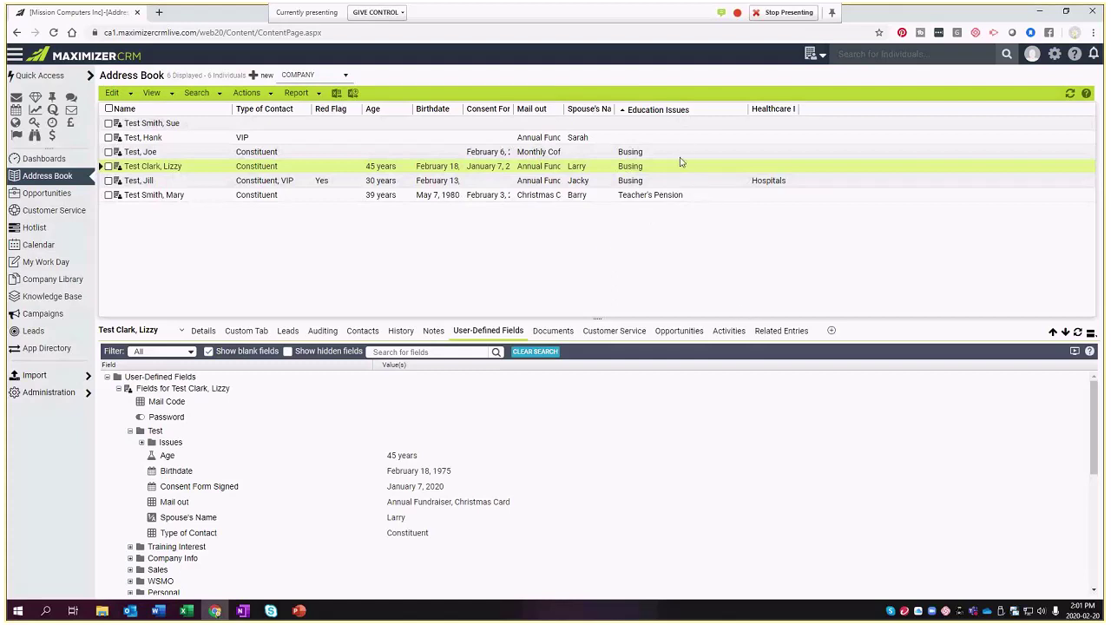
# Sort the list by Education Issues in ascending order and jump to the entry whose value starts with T
pyautogui.click(658, 110)
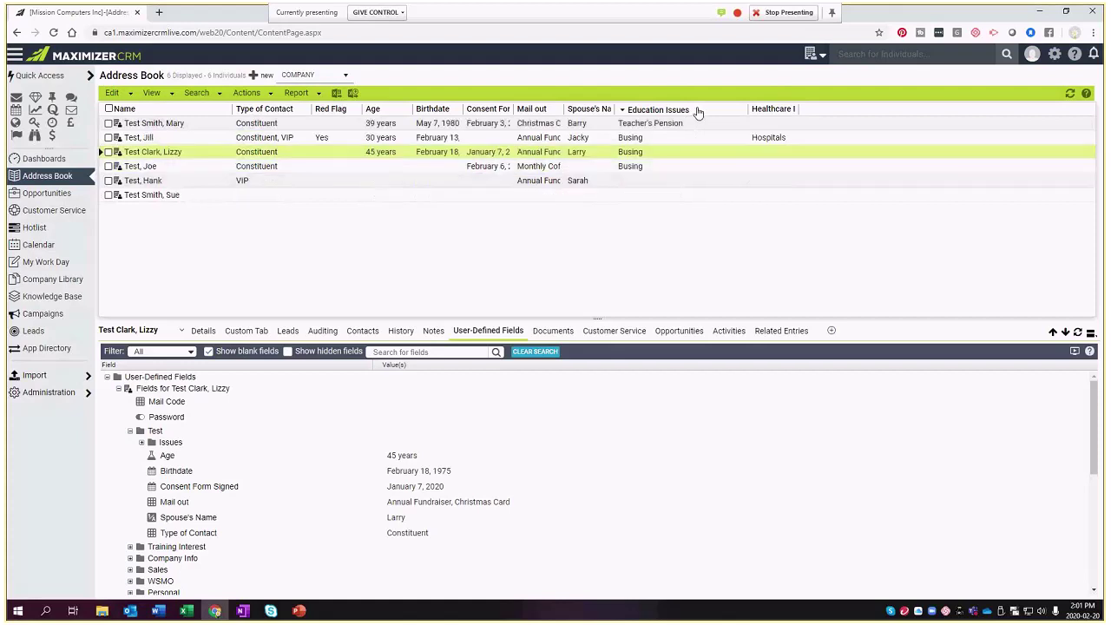
pyautogui.click(698, 111)
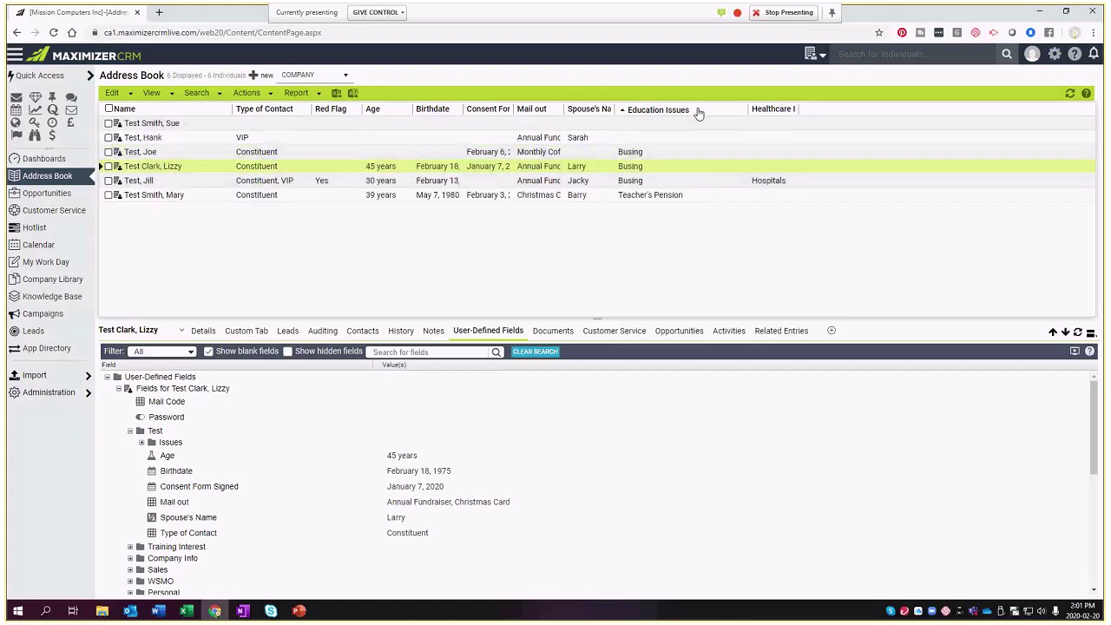
pyautogui.click(698, 111)
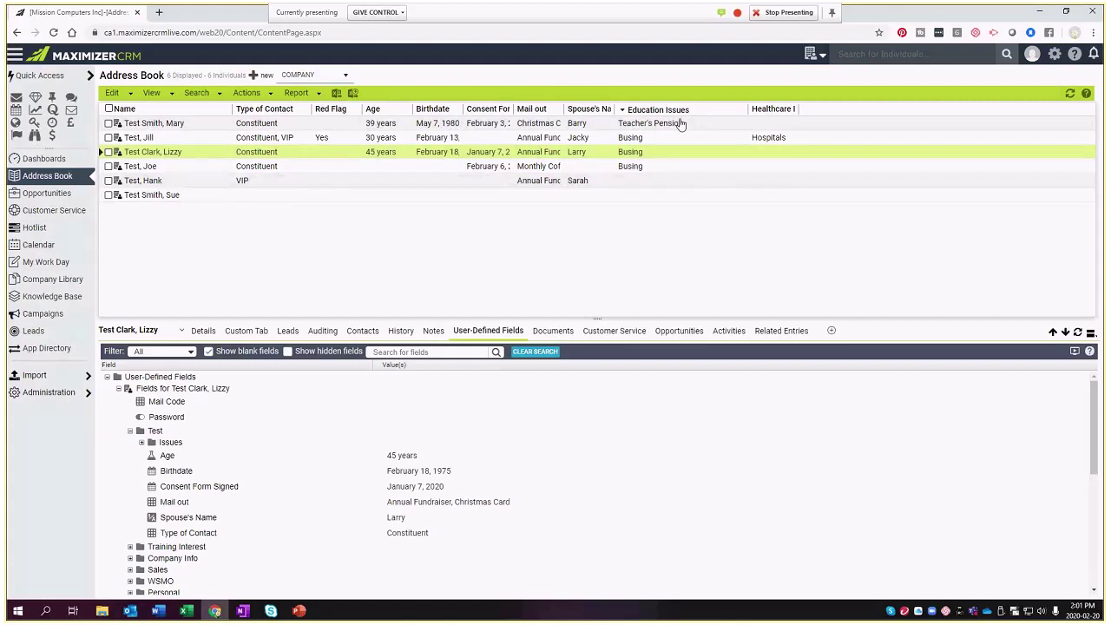
pyautogui.click(701, 114)
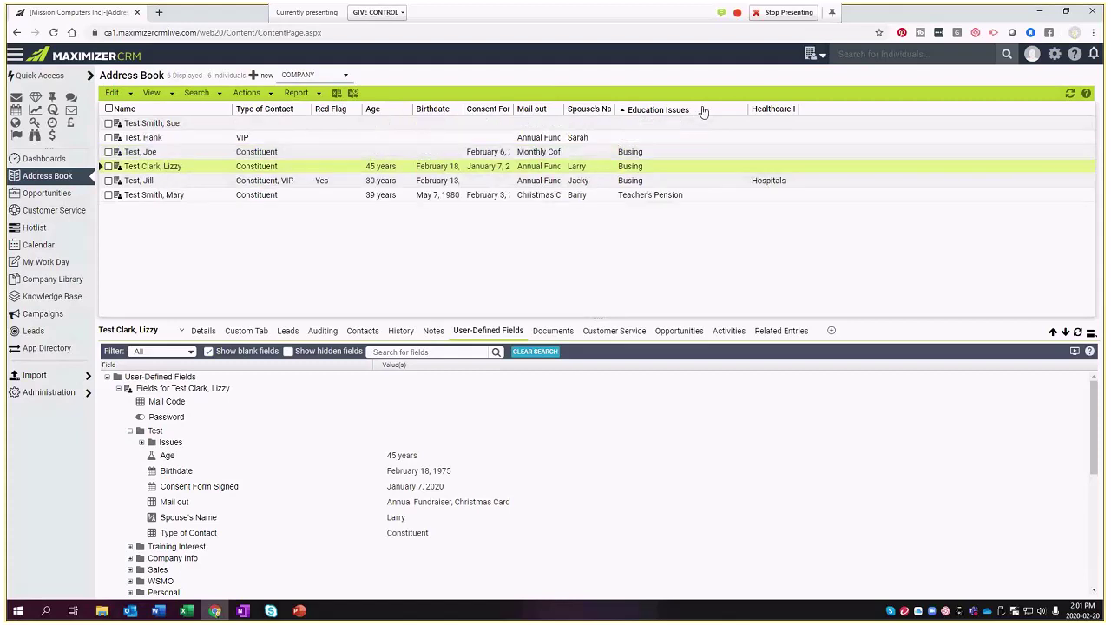
pyautogui.click(661, 139)
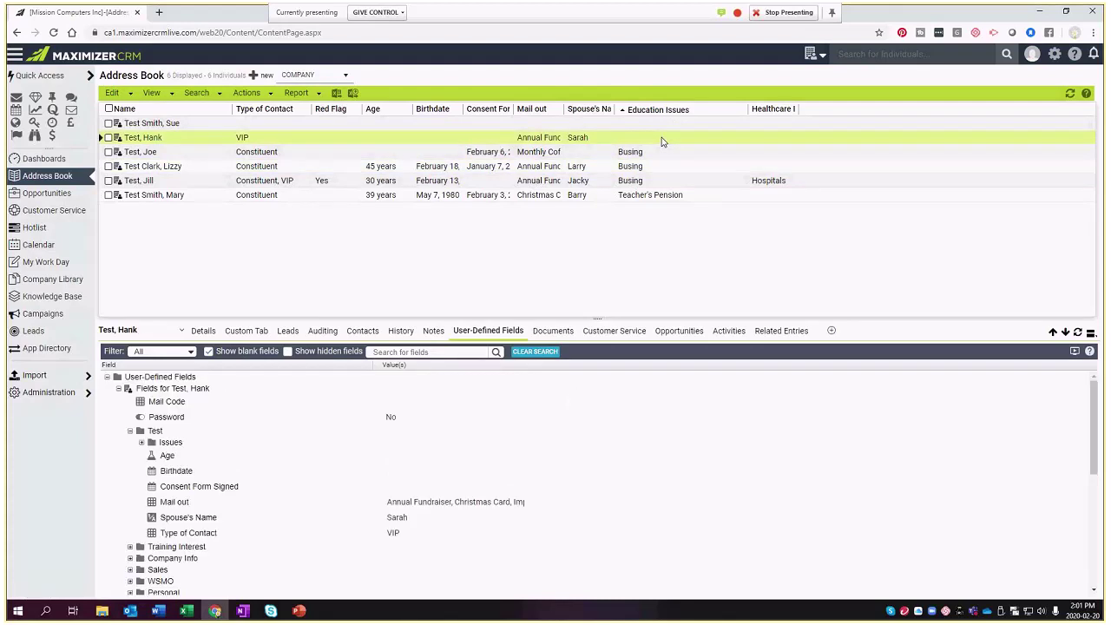
pyautogui.press('t')
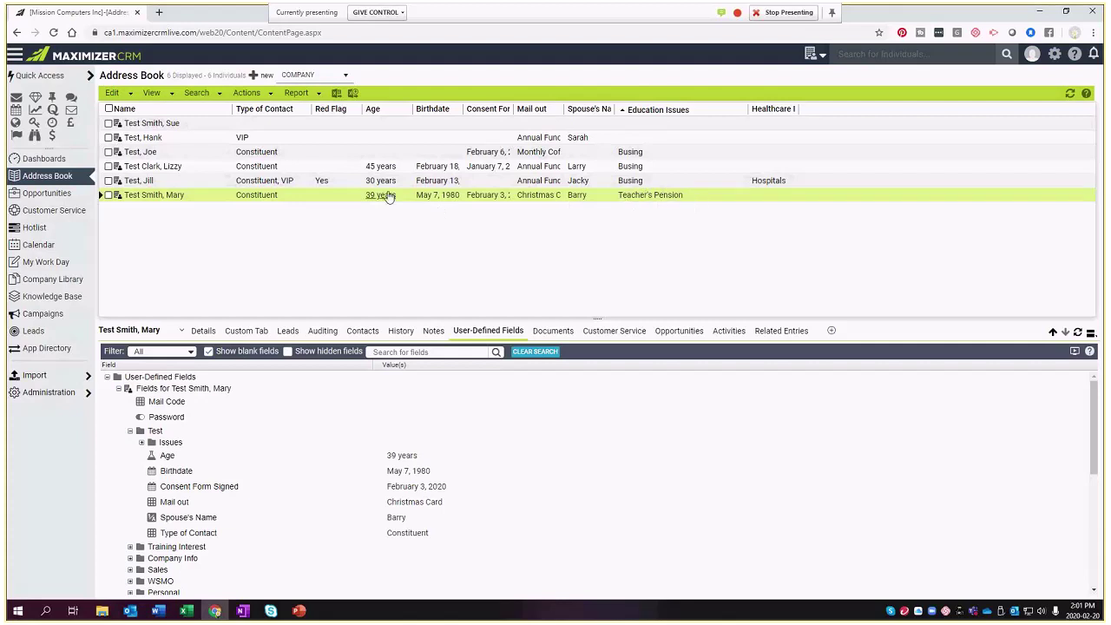
# Sort the list by Type of Contact in ascending order and jump to the entry matching "vip"
pyautogui.click(293, 112)
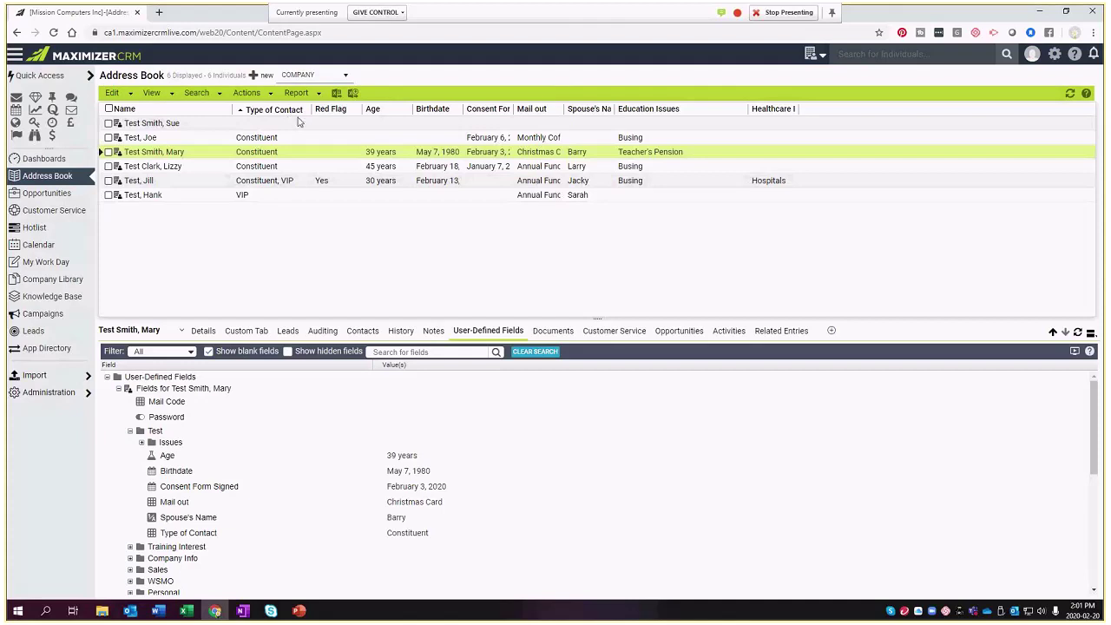
pyautogui.write('vip')
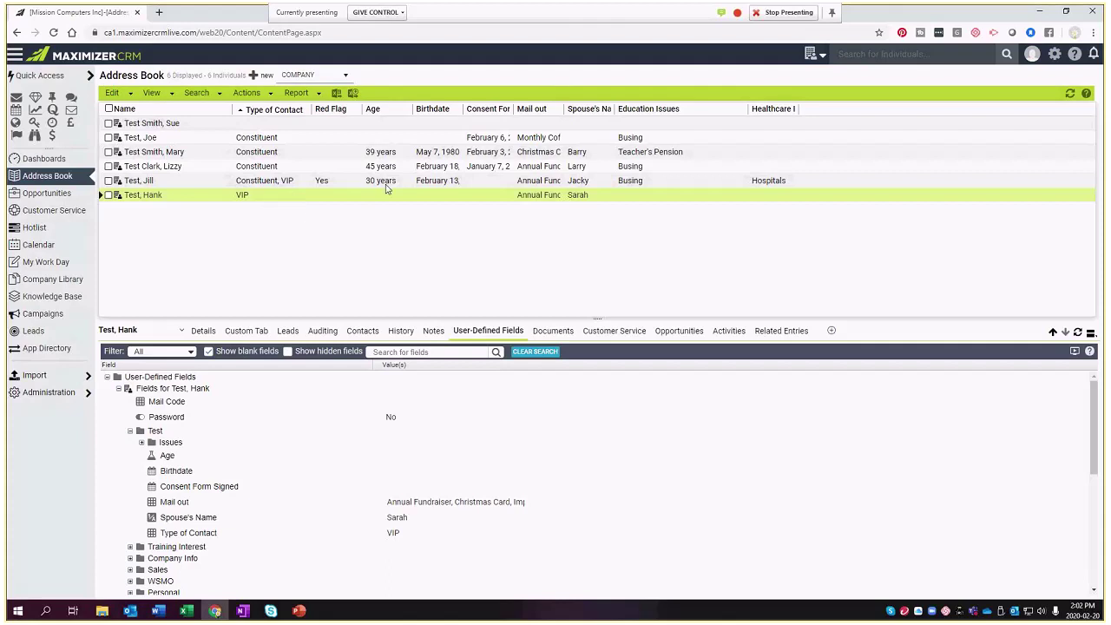
# Sort the list by Age and by Birthdate, and widen the Birthdate column to fit the full dates
pyautogui.click(396, 113)
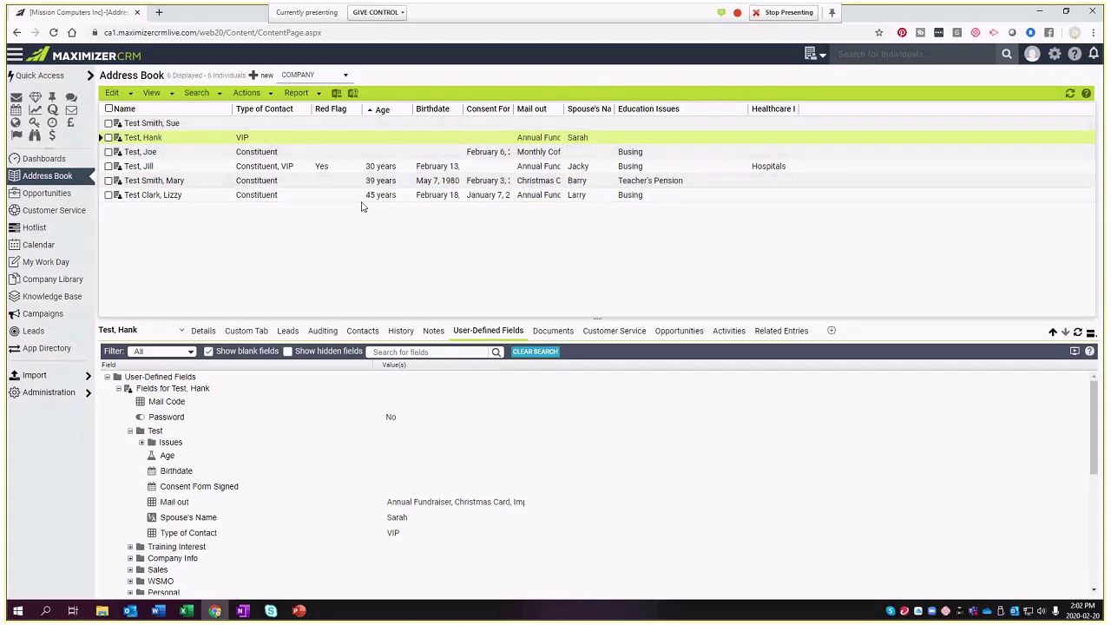
pyautogui.click(457, 111)
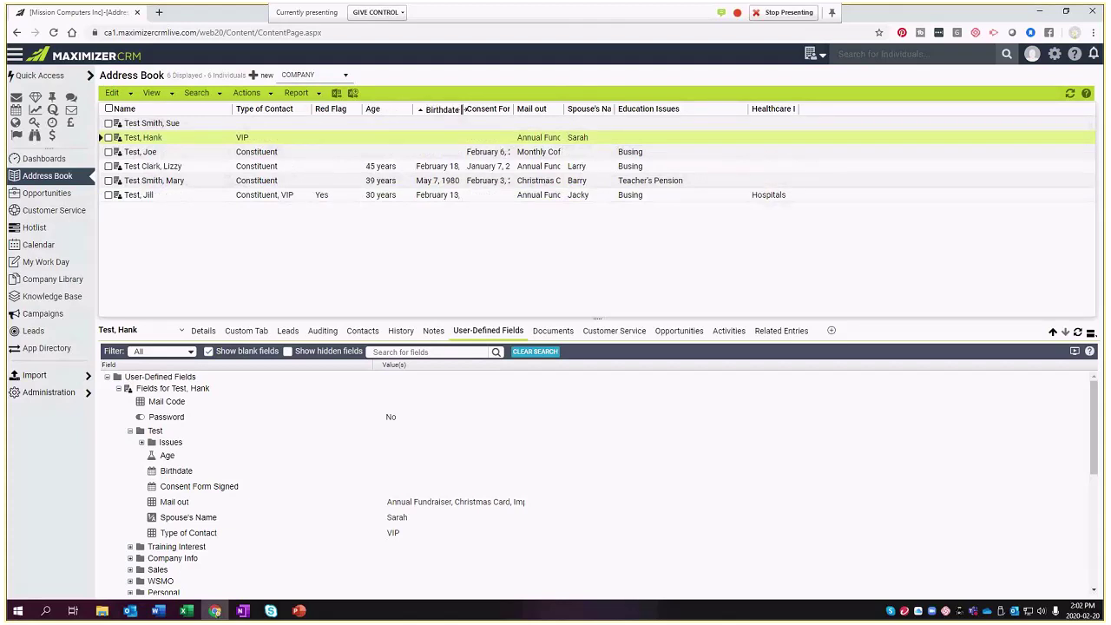
pyautogui.moveTo(463, 110); pyautogui.dragTo(523, 103)
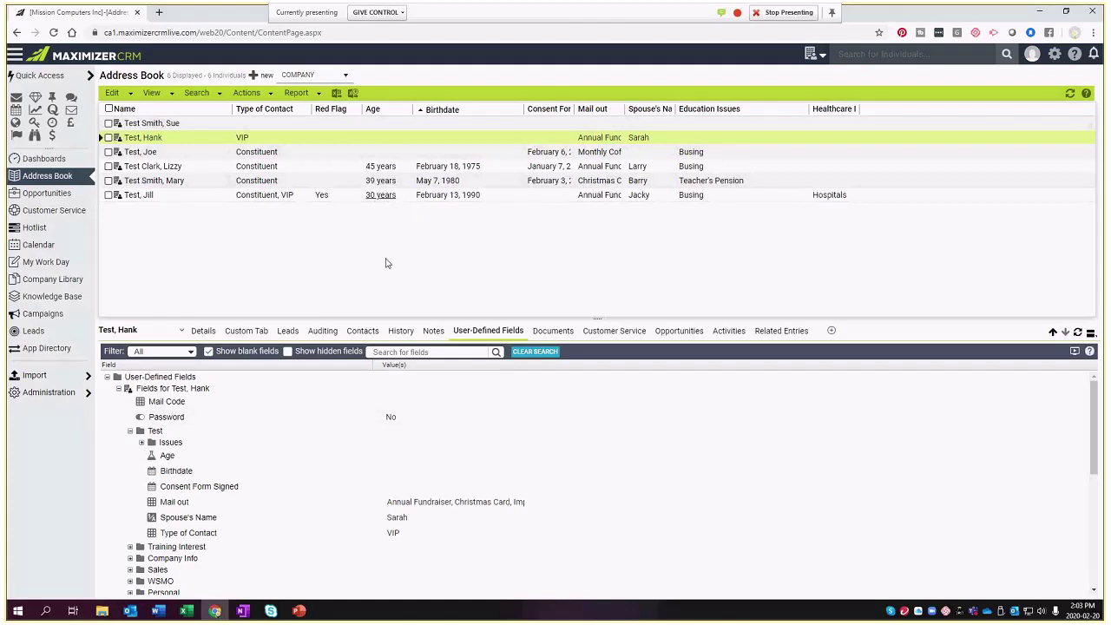
# Enter the birthdate of the third entry in the list, leaving its Mail Code unedited, and sort the refreshed entries by Age
pyautogui.click(459, 152)
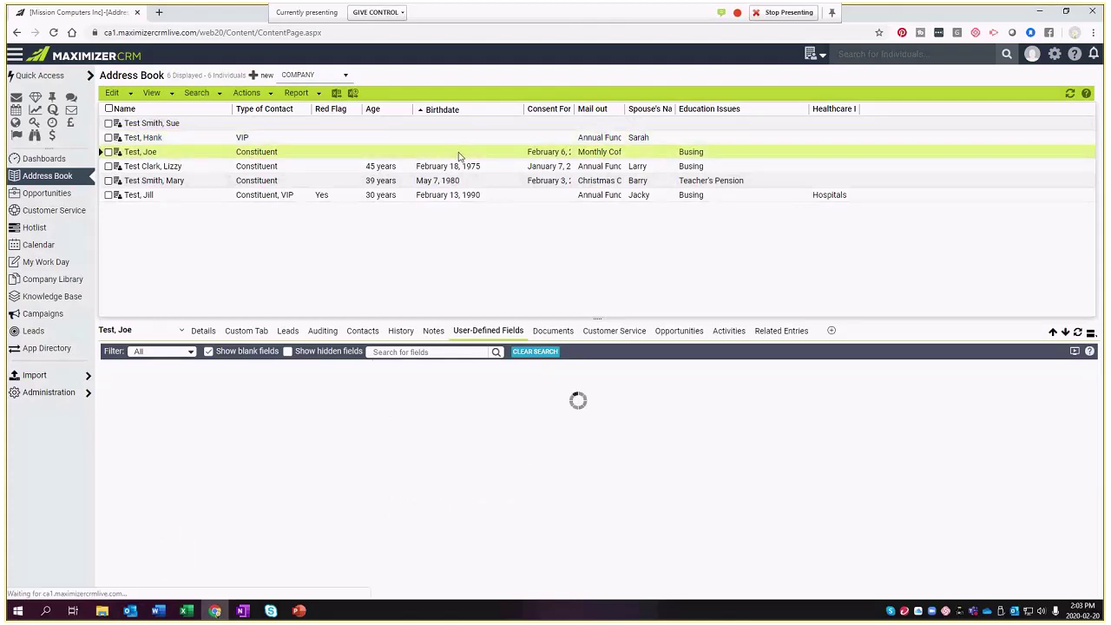
pyautogui.click(410, 471)
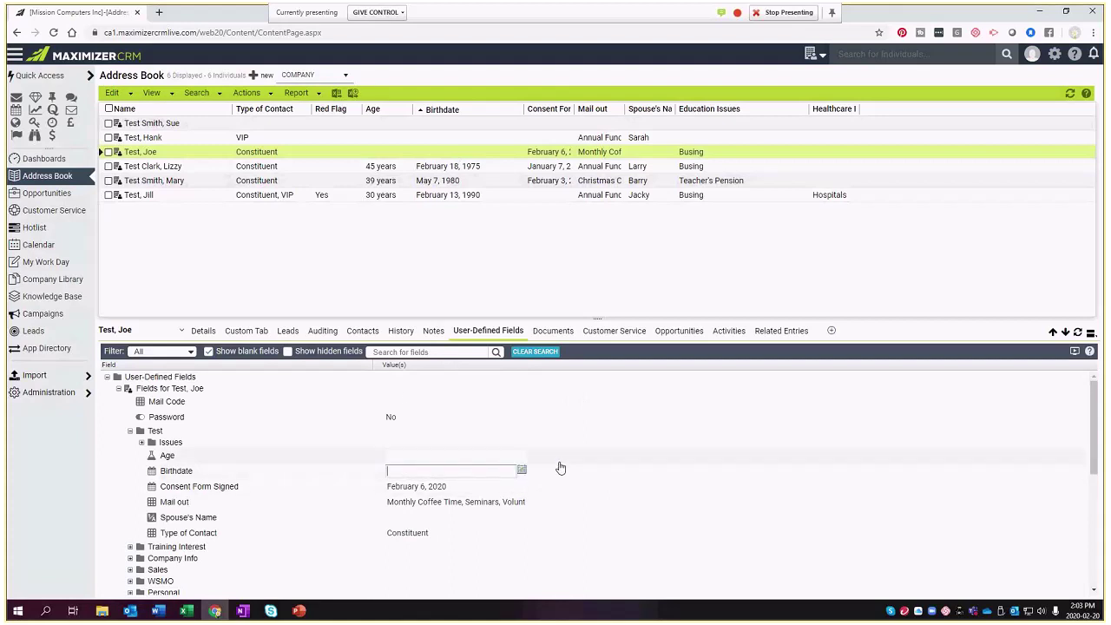
pyautogui.write('Jan 3, 1985')
pyautogui.press('Return')
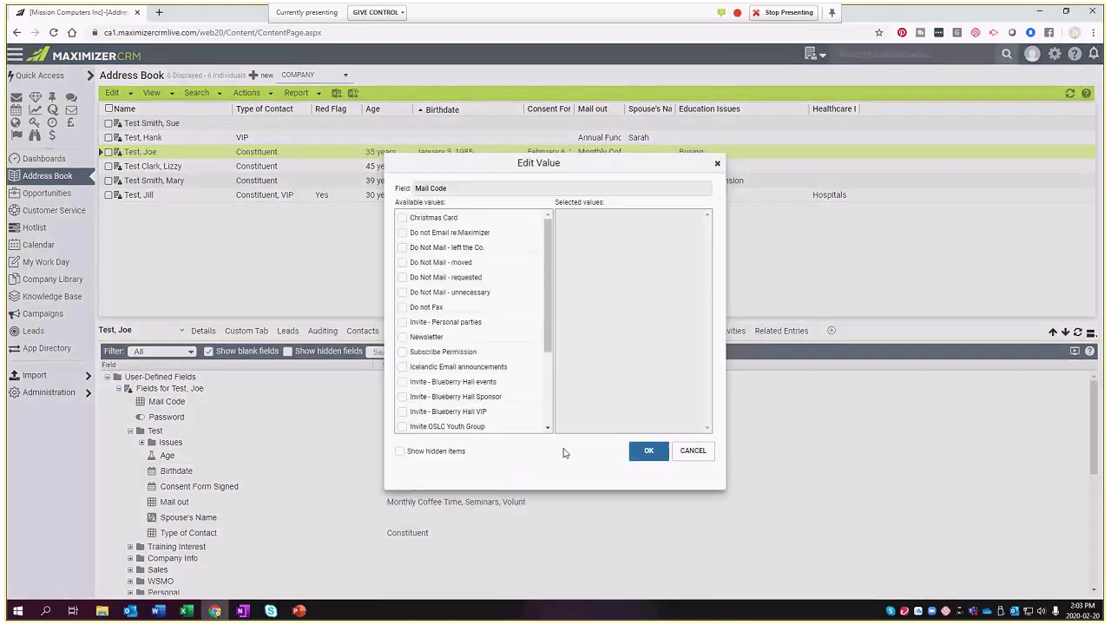
pyautogui.click(692, 451)
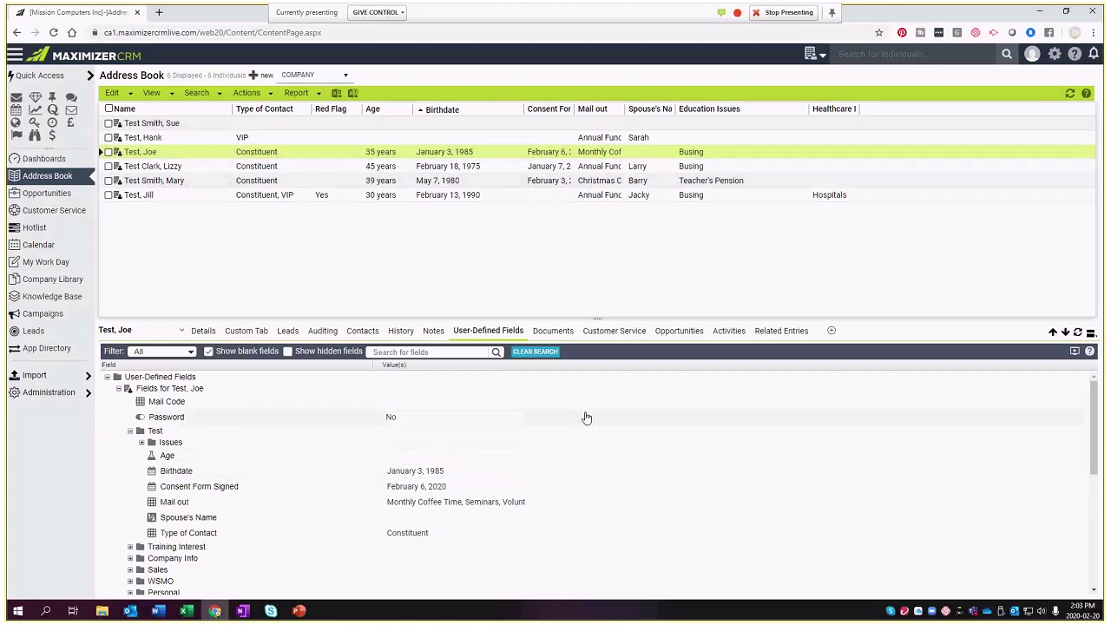
pyautogui.click(1077, 334)
pyautogui.click(402, 115)
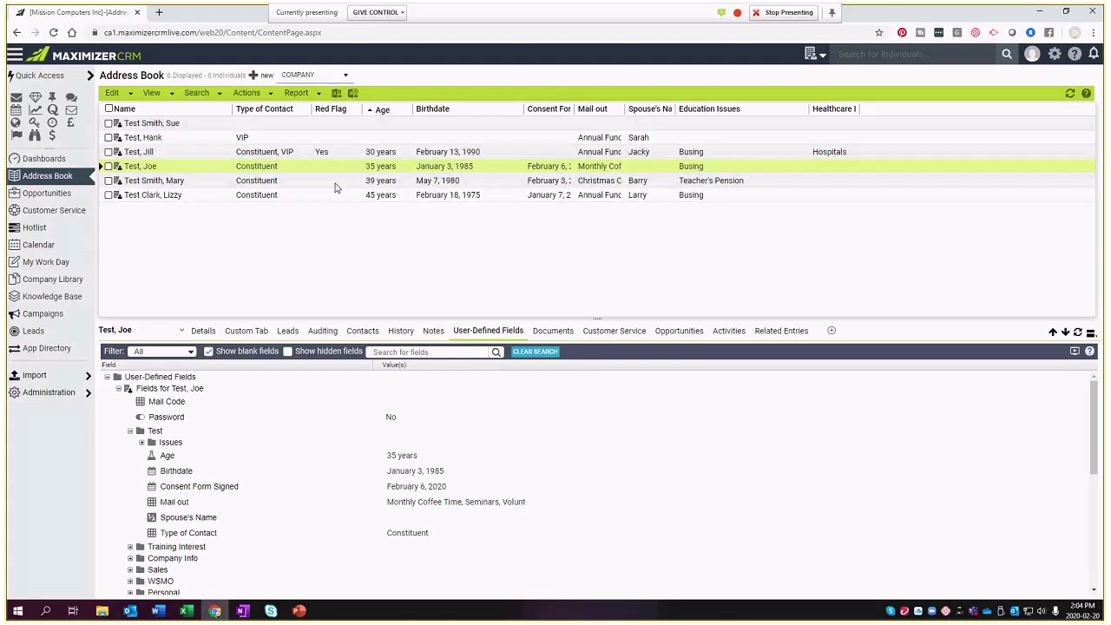
# Open a new advanced search and load the criteria of the last search for reuse
pyautogui.click(151, 93)
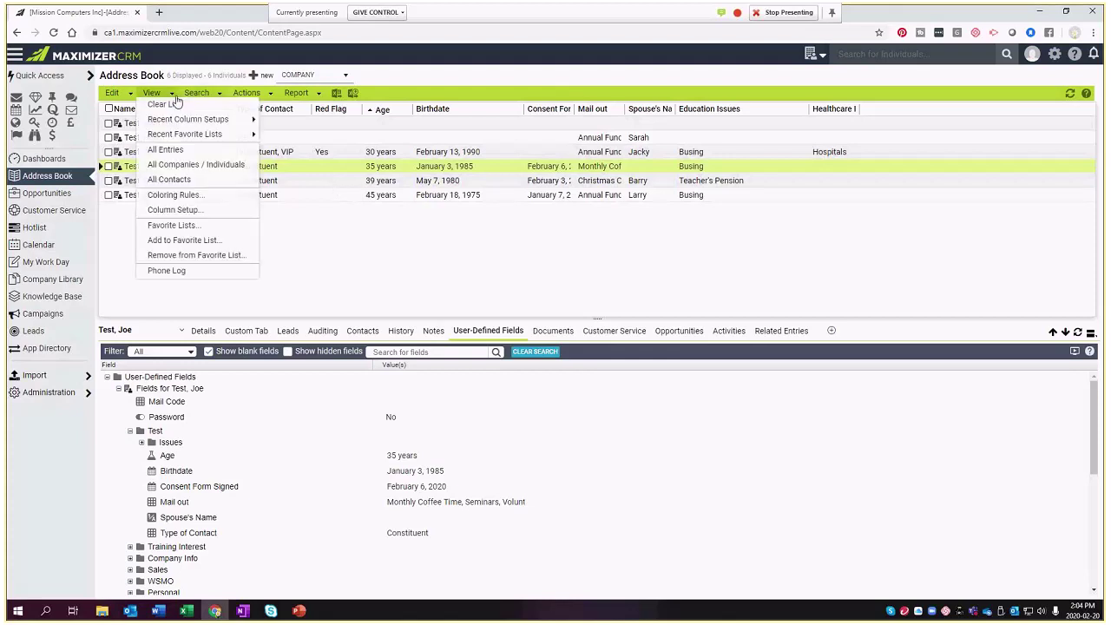
pyautogui.click(195, 93)
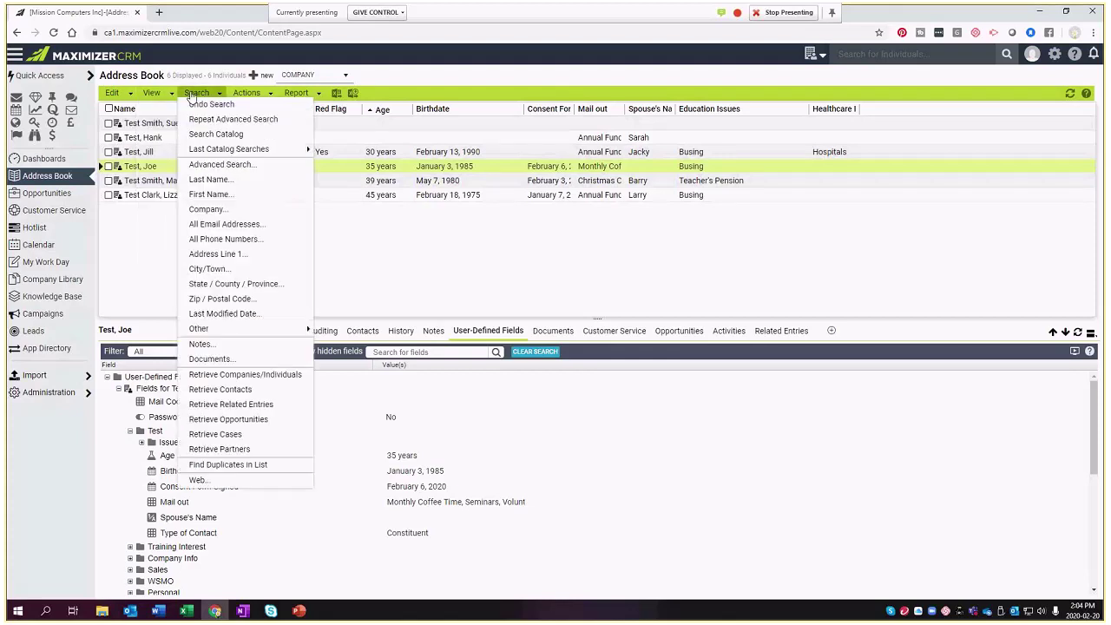
pyautogui.click(208, 165)
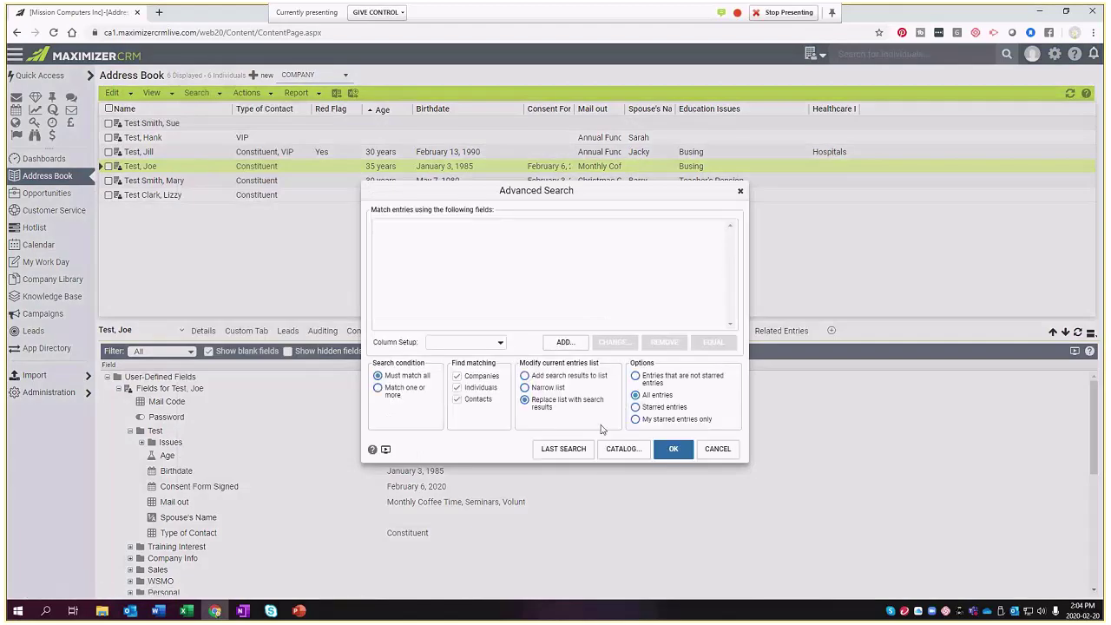
pyautogui.click(588, 450)
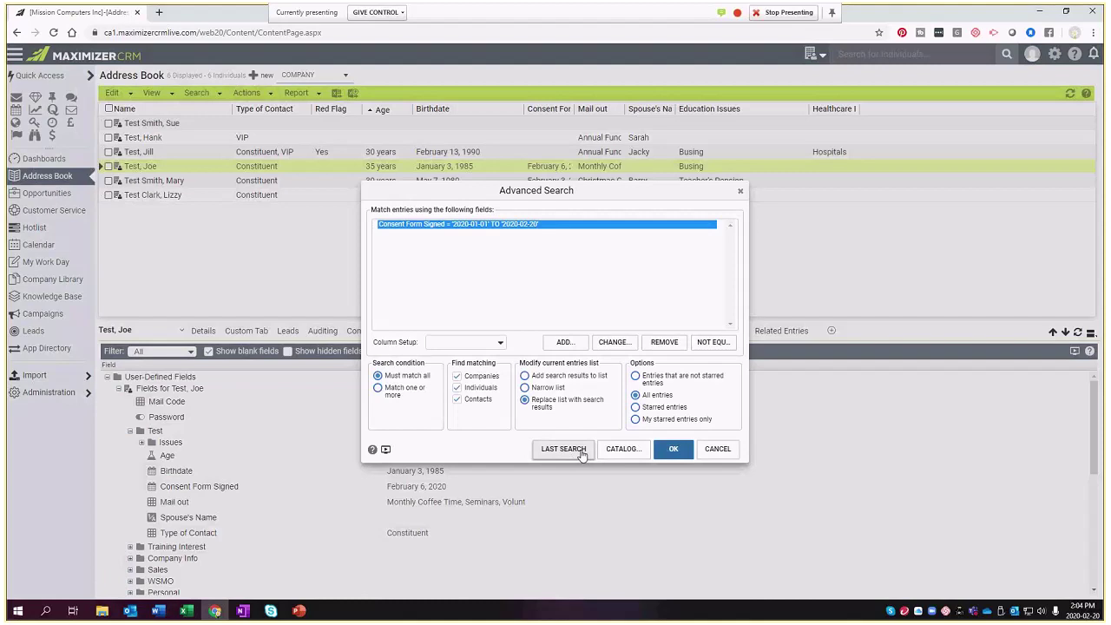
# Replace the consent form criterion with the user-defined field Type of Contact equal to Constituent, using the column setup **Test w All UDFs
pyautogui.click(664, 344)
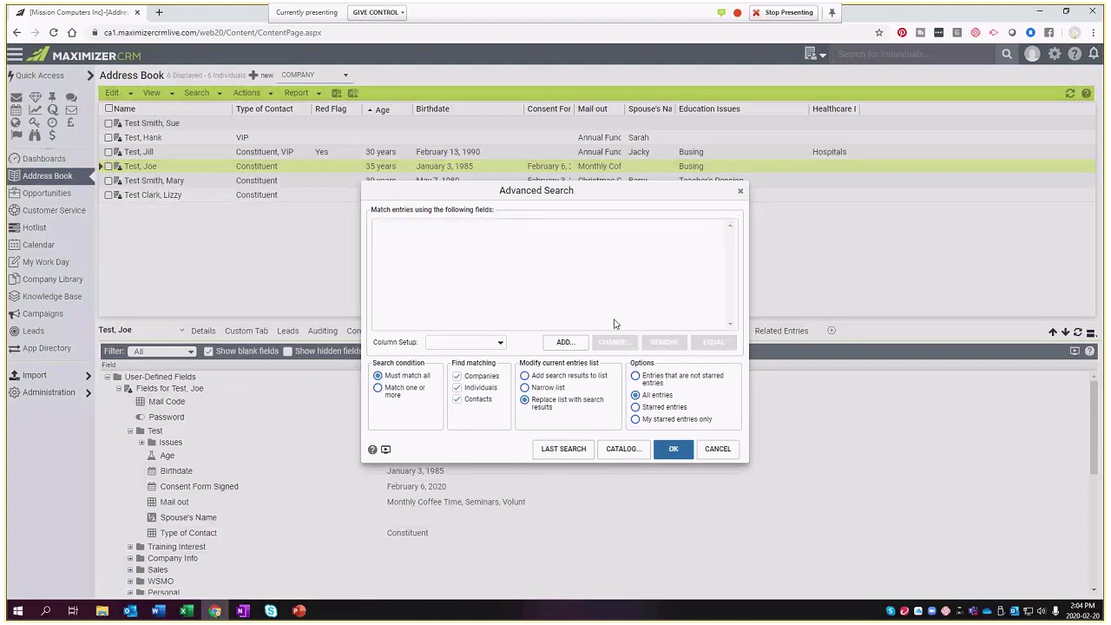
pyautogui.click(564, 343)
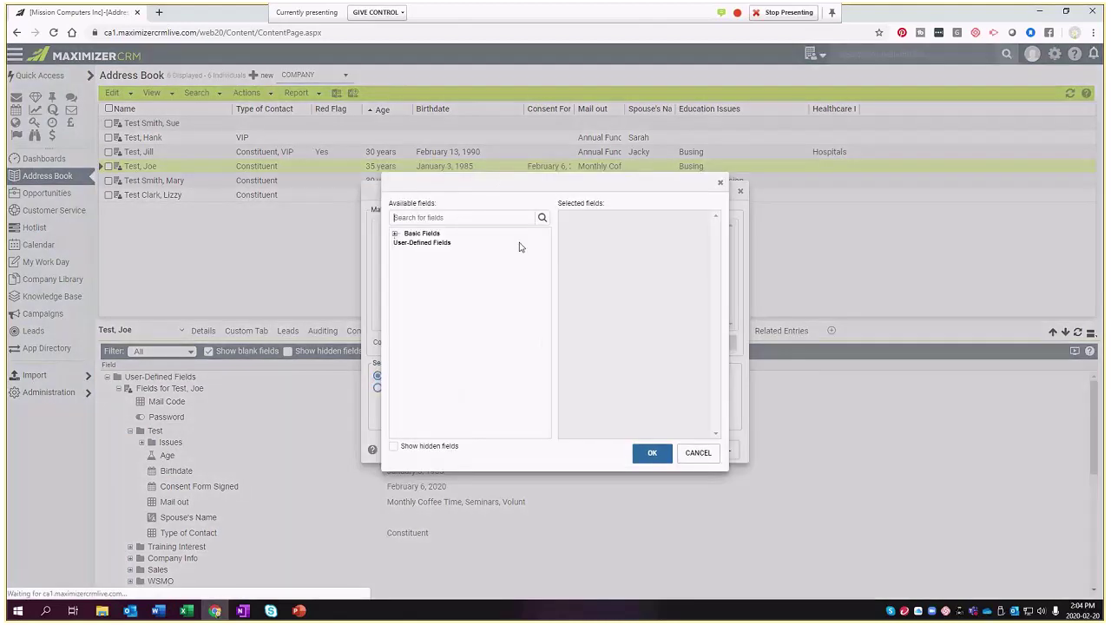
pyautogui.click(395, 245)
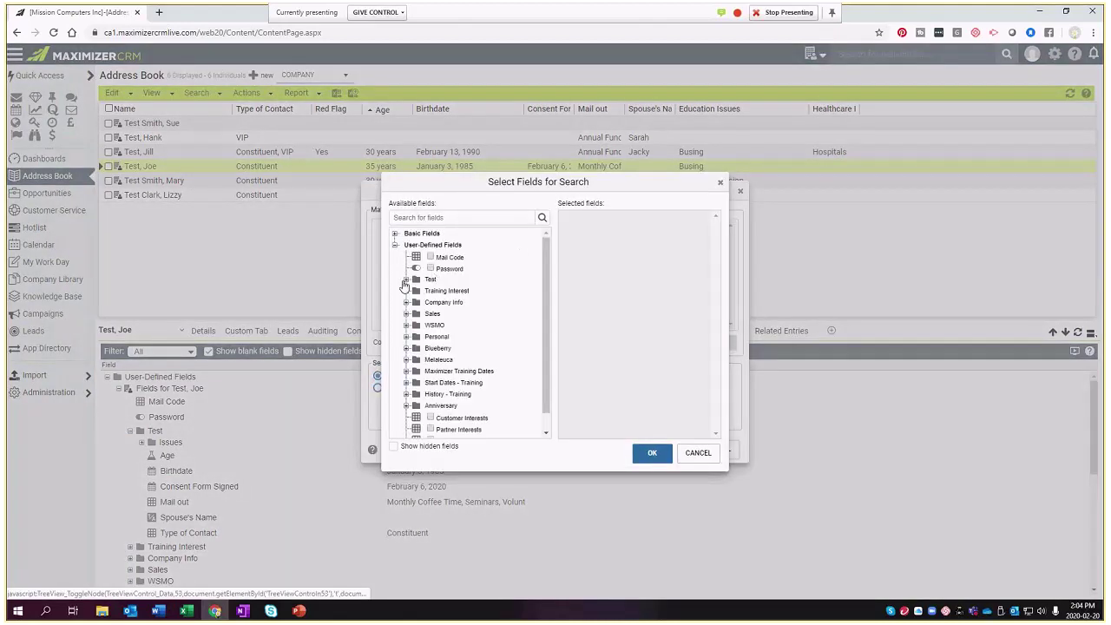
pyautogui.click(406, 281)
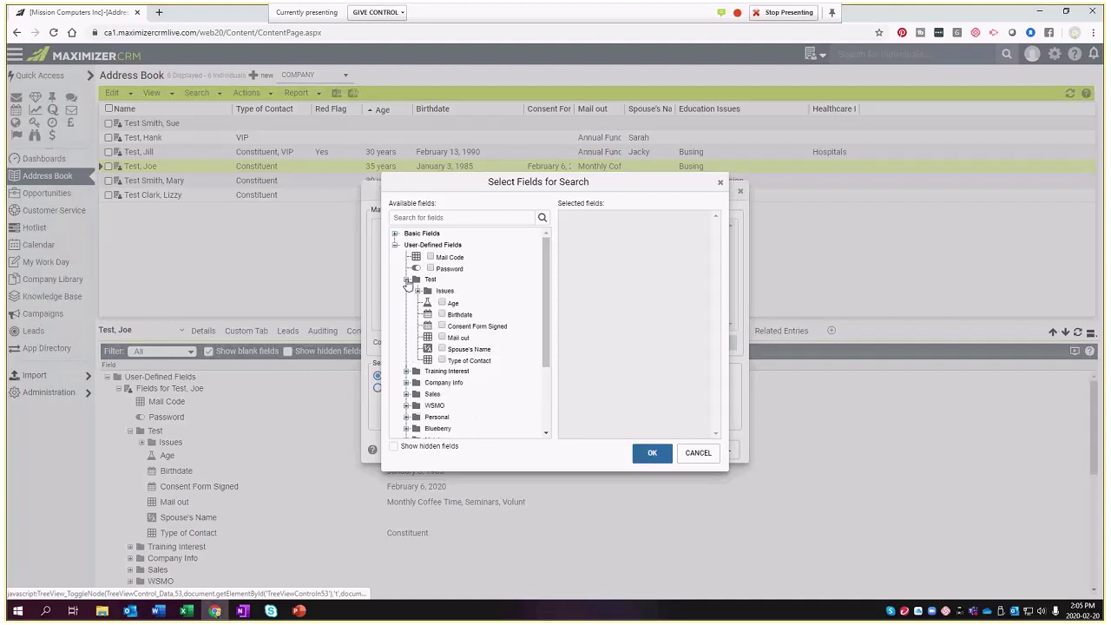
pyautogui.click(442, 361)
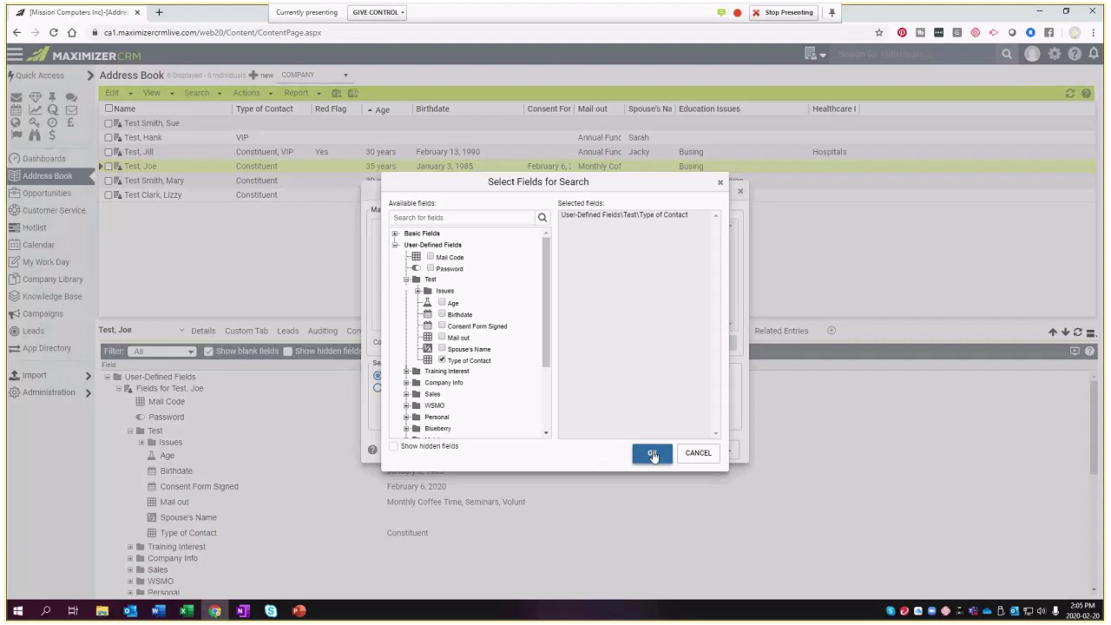
pyautogui.click(653, 454)
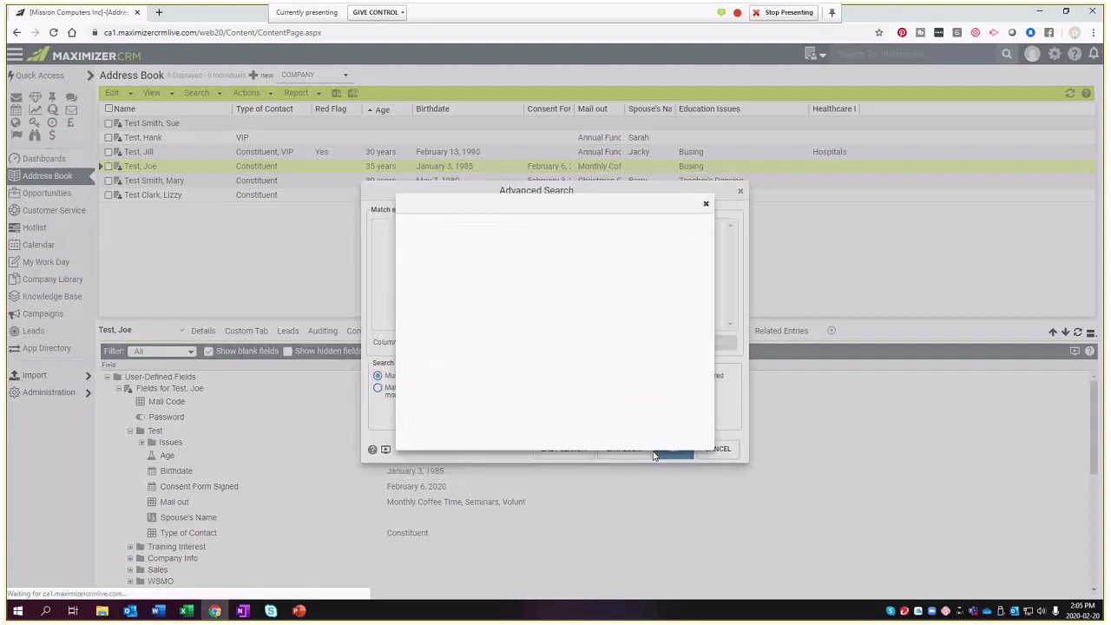
pyautogui.click(423, 238)
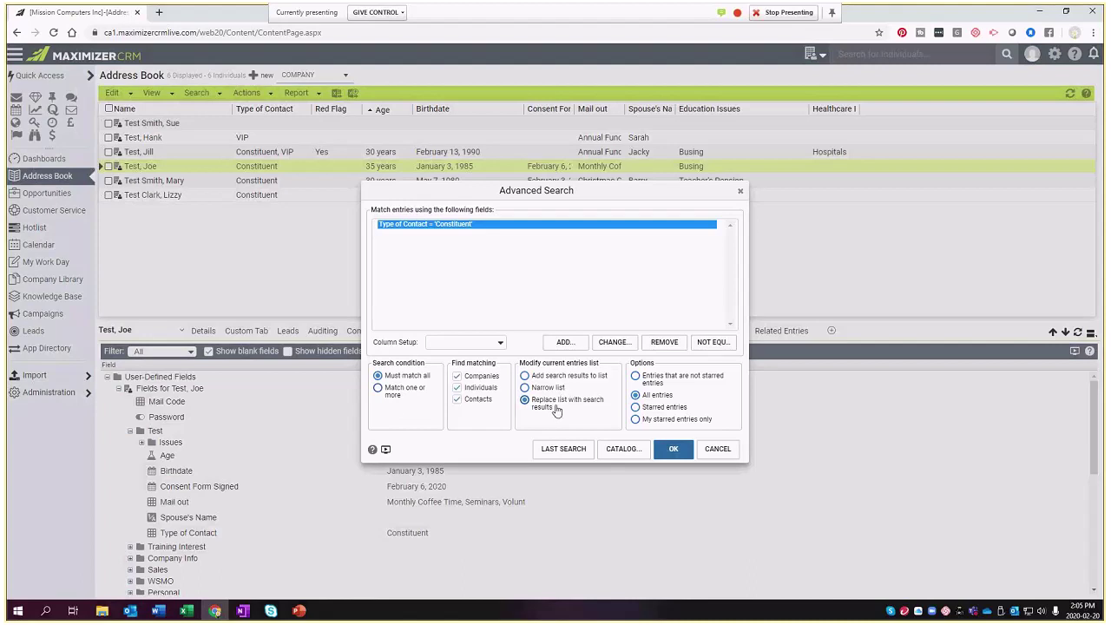
pyautogui.click(501, 344)
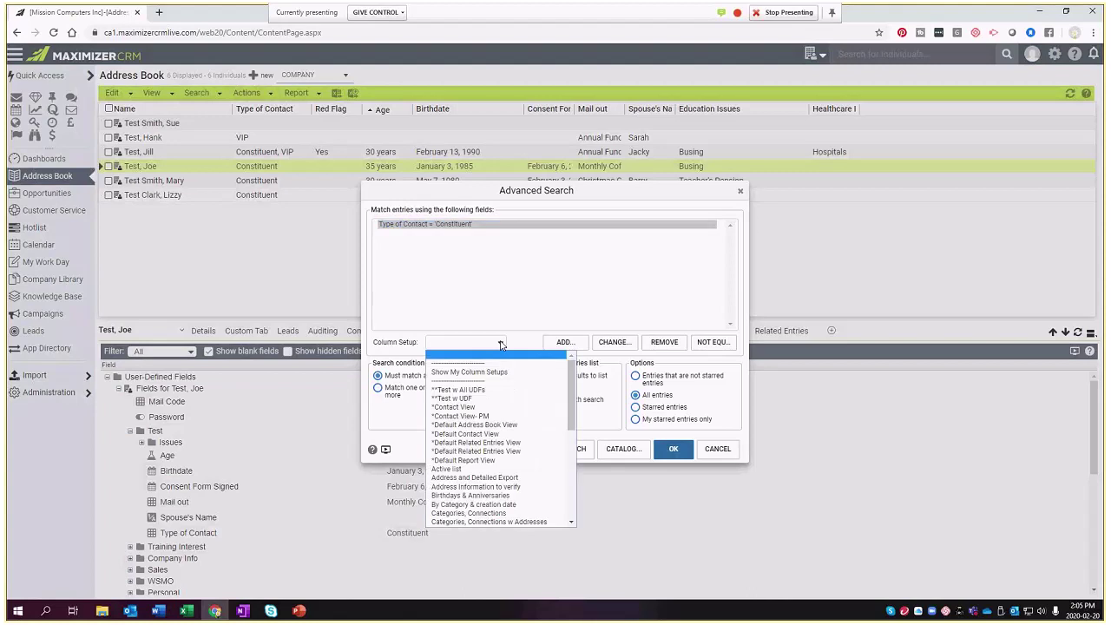
pyautogui.click(487, 390)
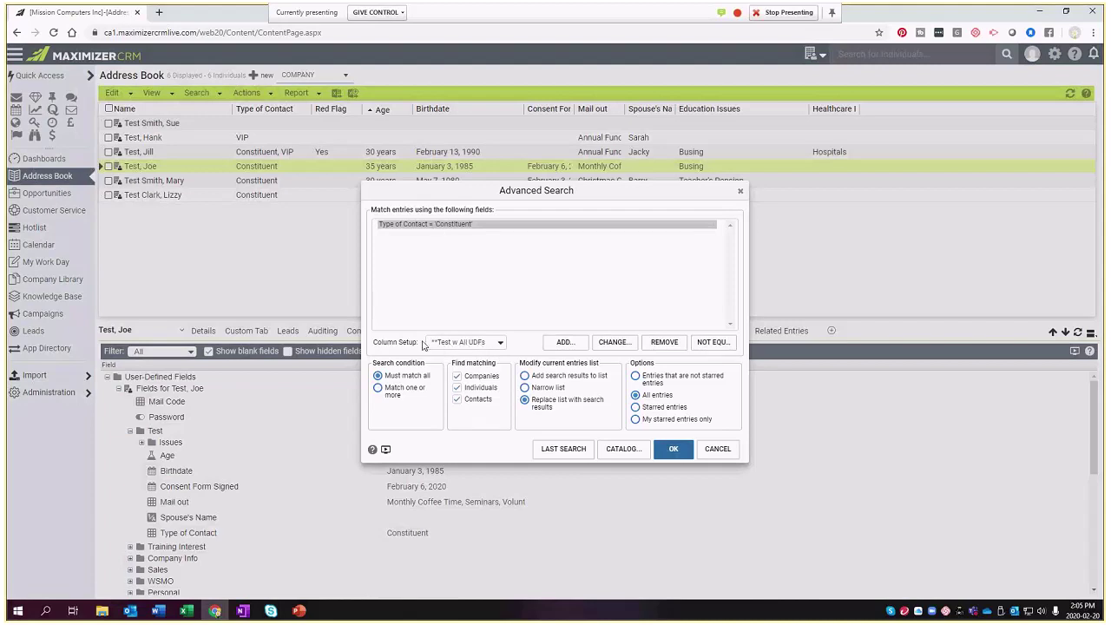
# Add the current search criteria to the search catalog as a new saved search named **Test Constituent Search
pyautogui.click(621, 450)
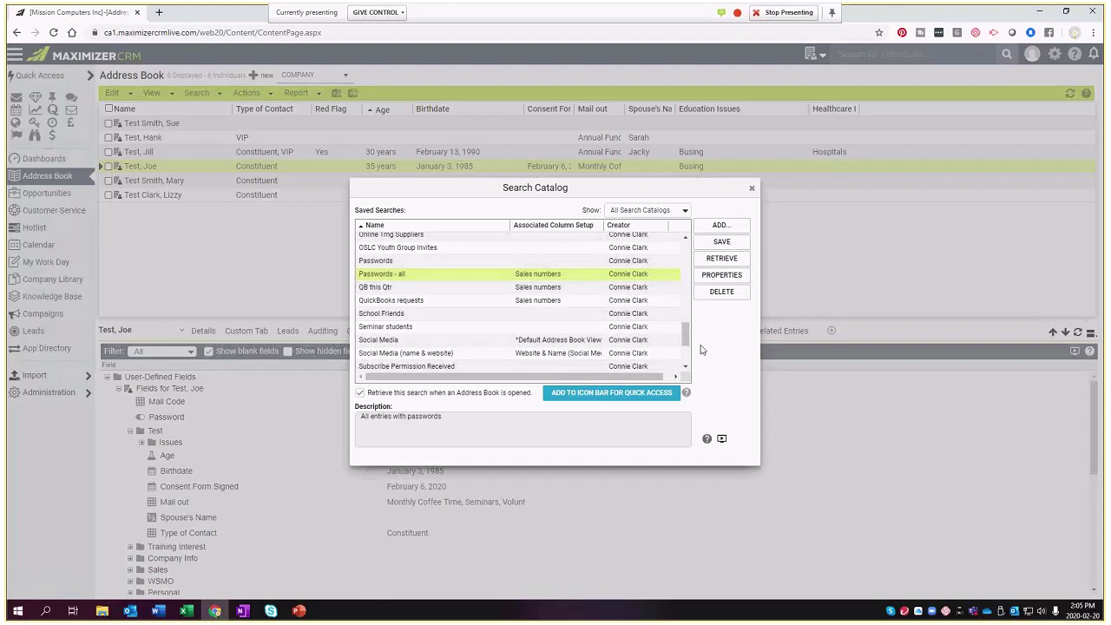
pyautogui.moveTo(686, 336); pyautogui.dragTo(687, 239)
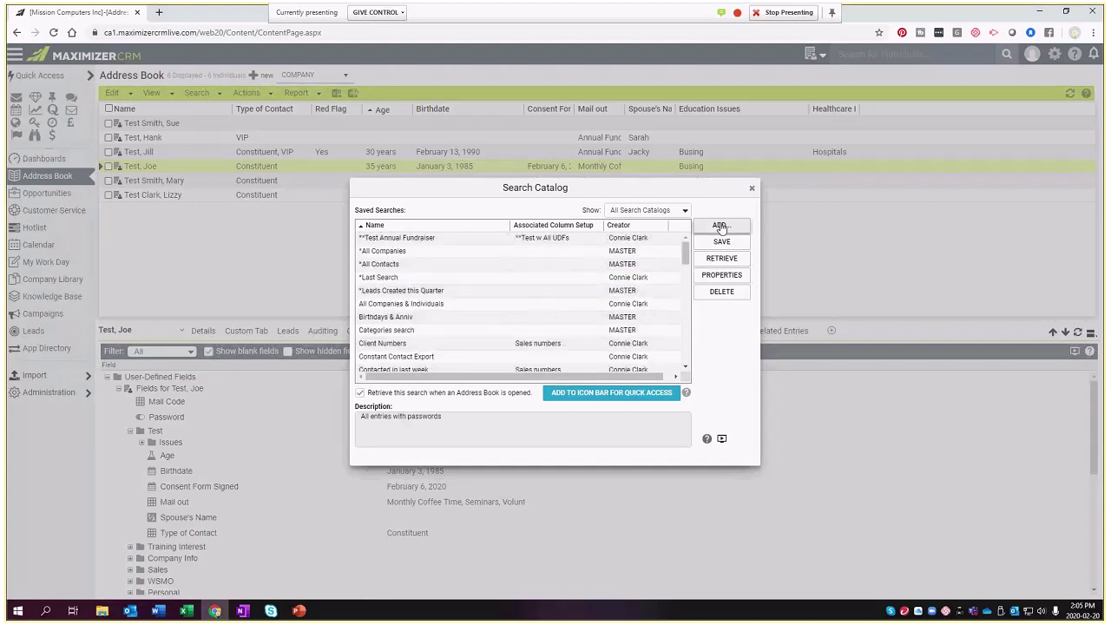
pyautogui.click(721, 227)
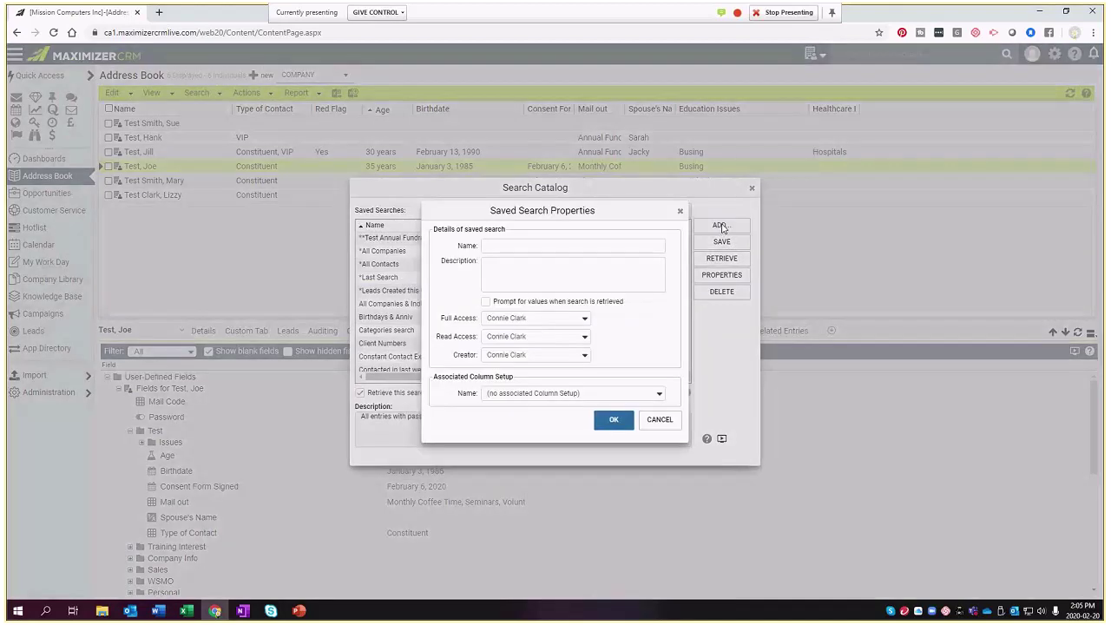
pyautogui.write('**')
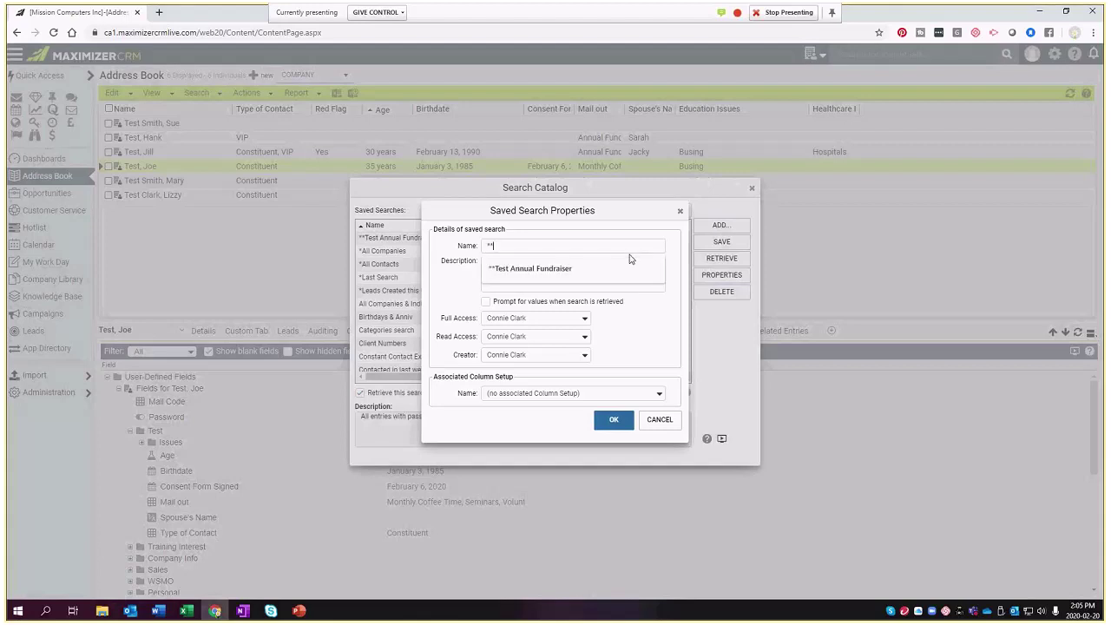
pyautogui.write('Tes')
pyautogui.write('Co')
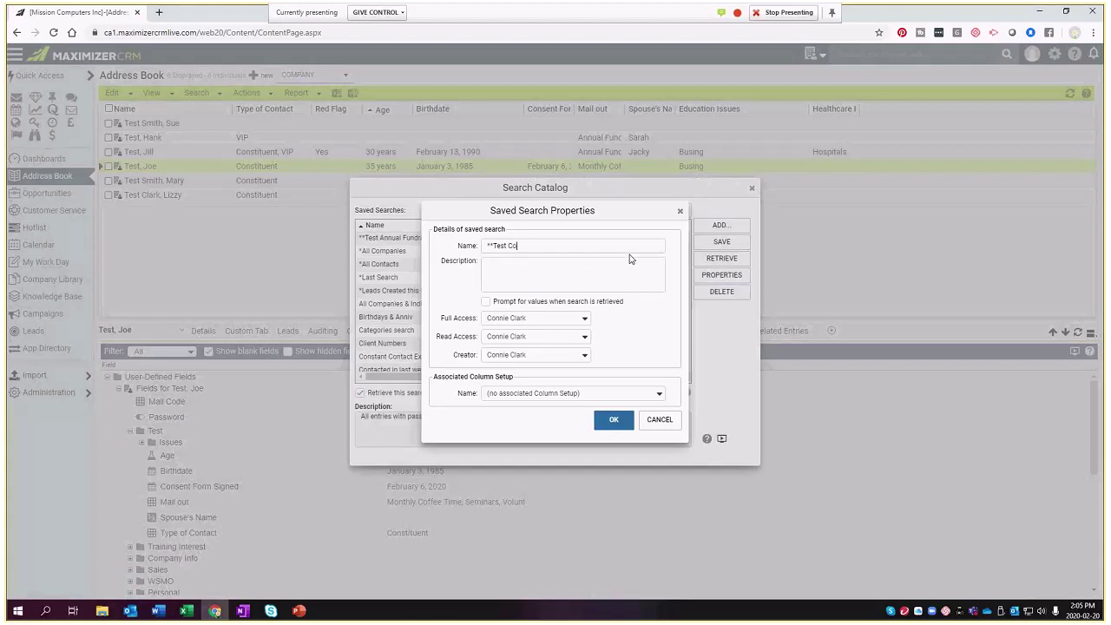
pyautogui.write('nstituent ')
pyautogui.write('Serac')
pyautogui.press('BackSpace')
pyautogui.press('BackSpace')
pyautogui.press('BackSpace')
pyautogui.write('arch')
# Describe the saved search as "Searches Type of Contact for Constituent"
pyautogui.write('Searche')
pyautogui.write('s ')
pyautogui.write('Type of Contact')
pyautogui.write(' for Cons')
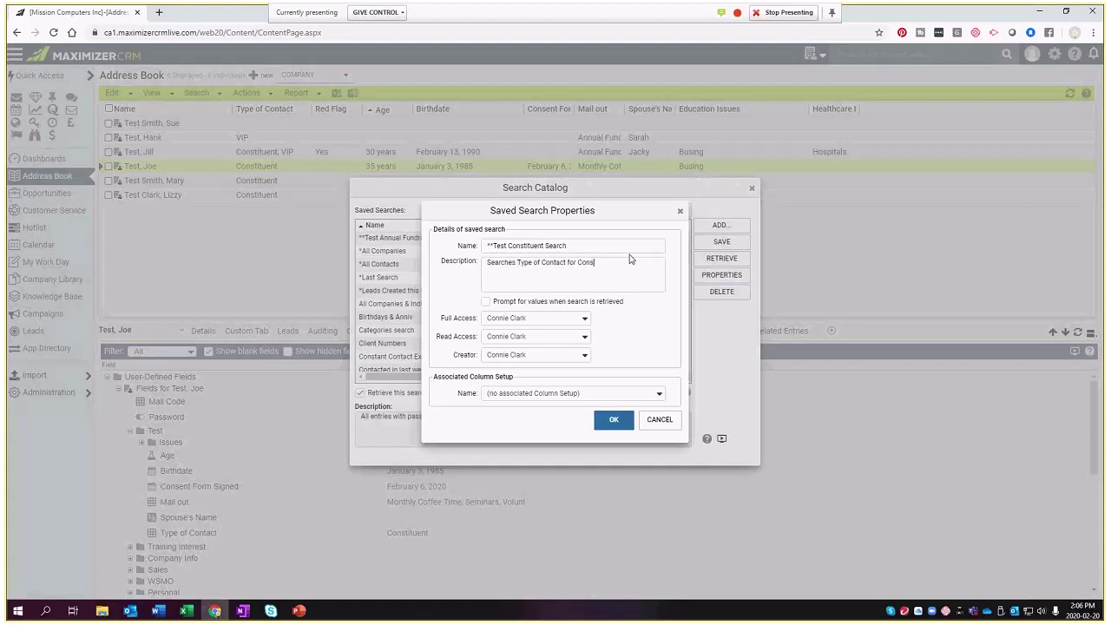
pyautogui.write('tituent')
# Give the saved search Public full access, associate it with the column setup **Test w All UDFs, and save its properties
pyautogui.click(573, 318)
pyautogui.click(568, 330)
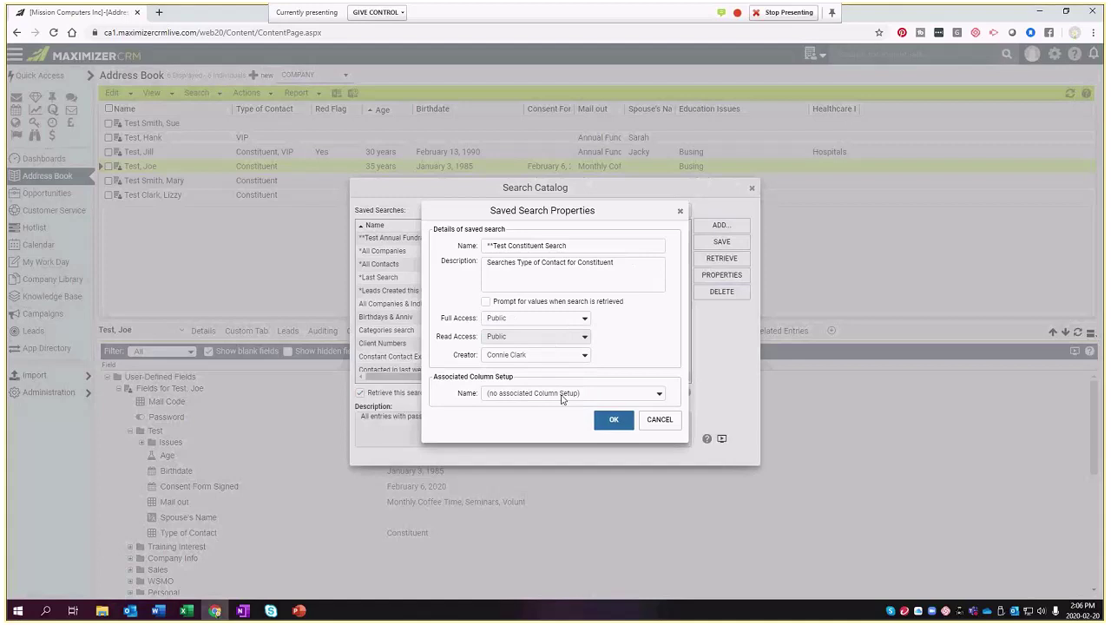
pyautogui.click(581, 395)
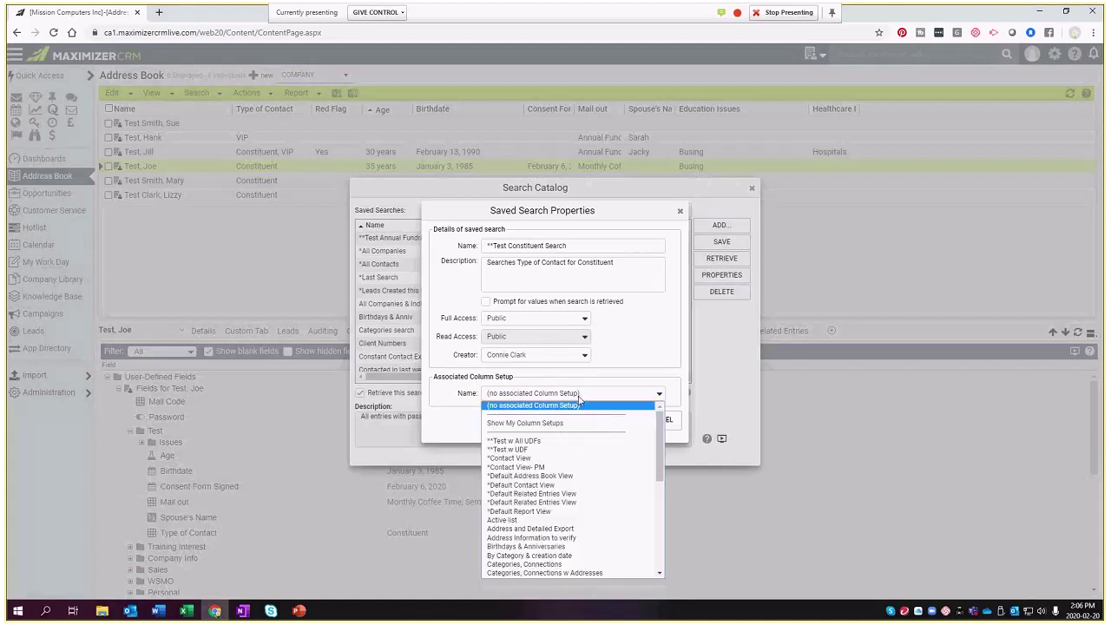
pyautogui.click(545, 443)
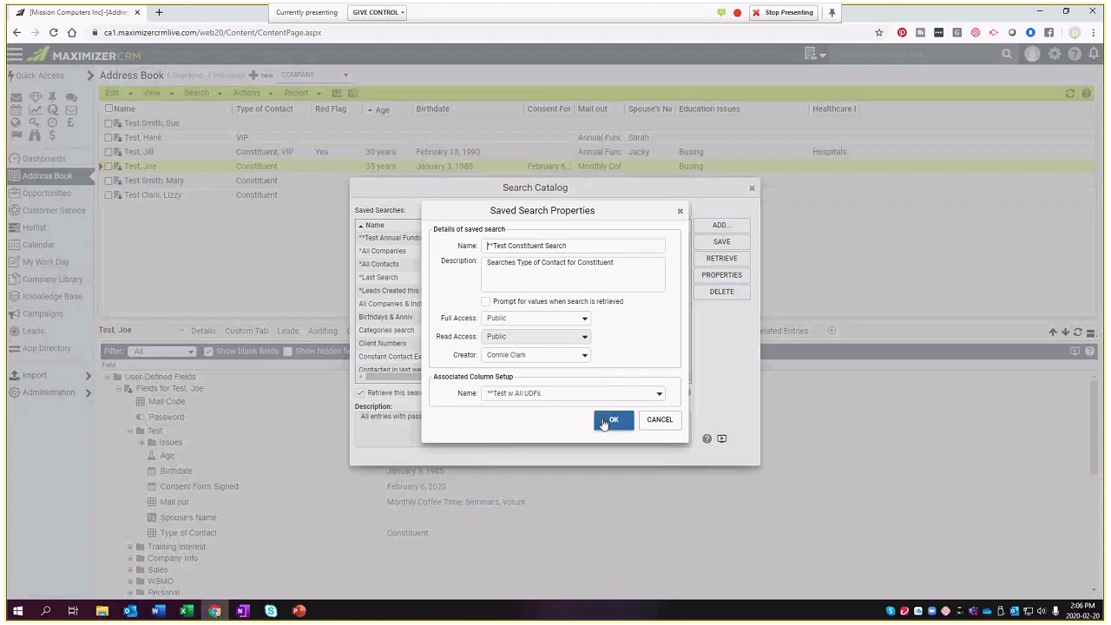
pyautogui.click(621, 422)
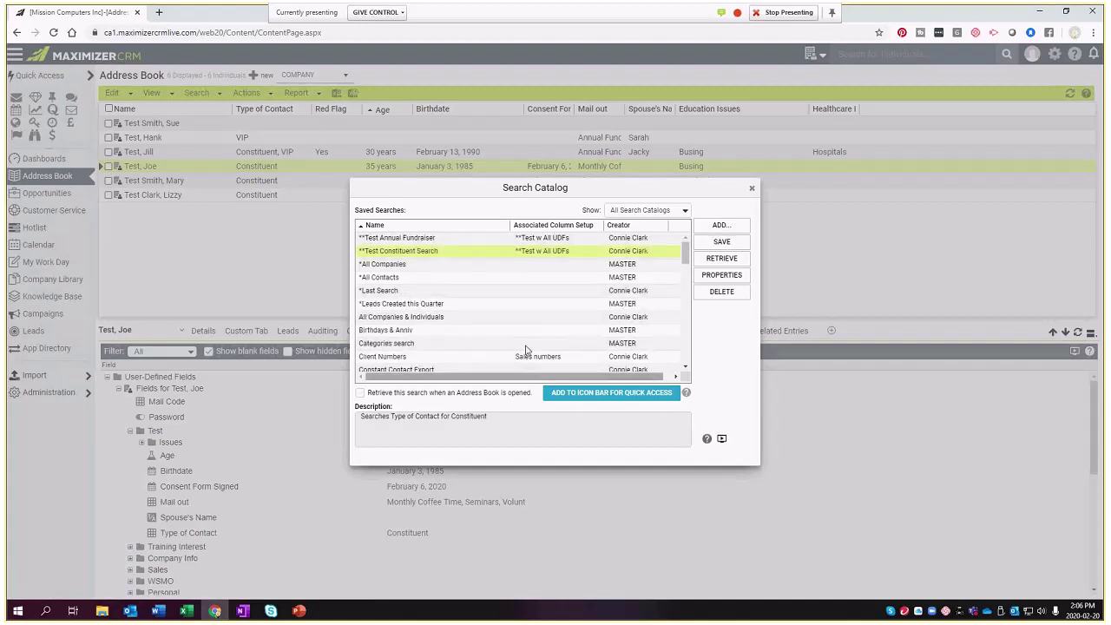
# Retrieve and run the saved **Test Constituent Search, and rerun it from the recent catalog searches
pyautogui.click(720, 259)
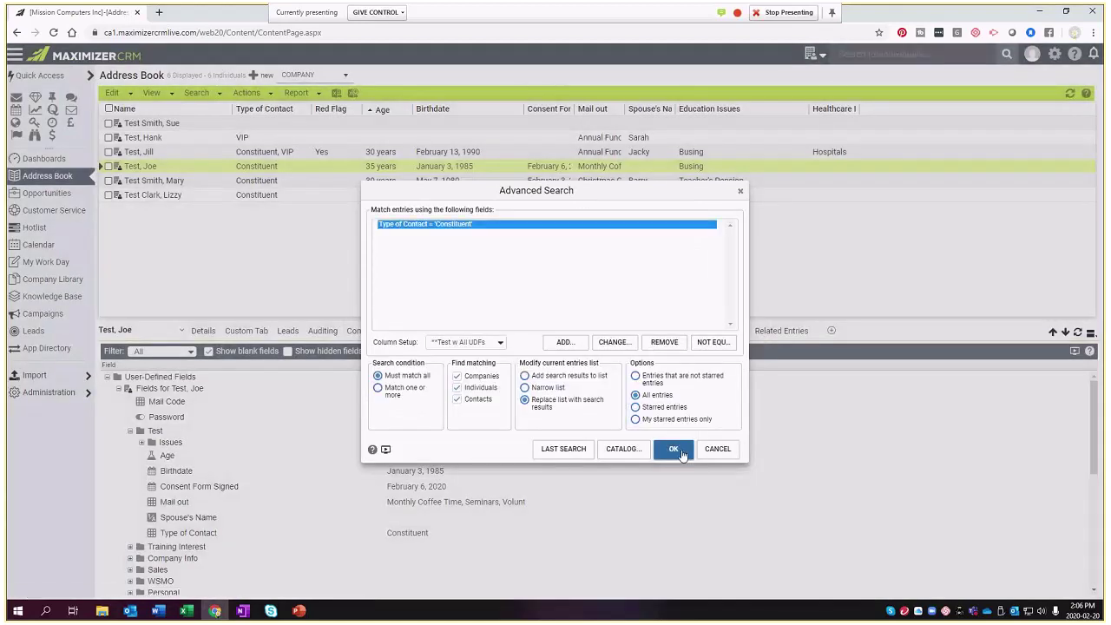
pyautogui.click(682, 452)
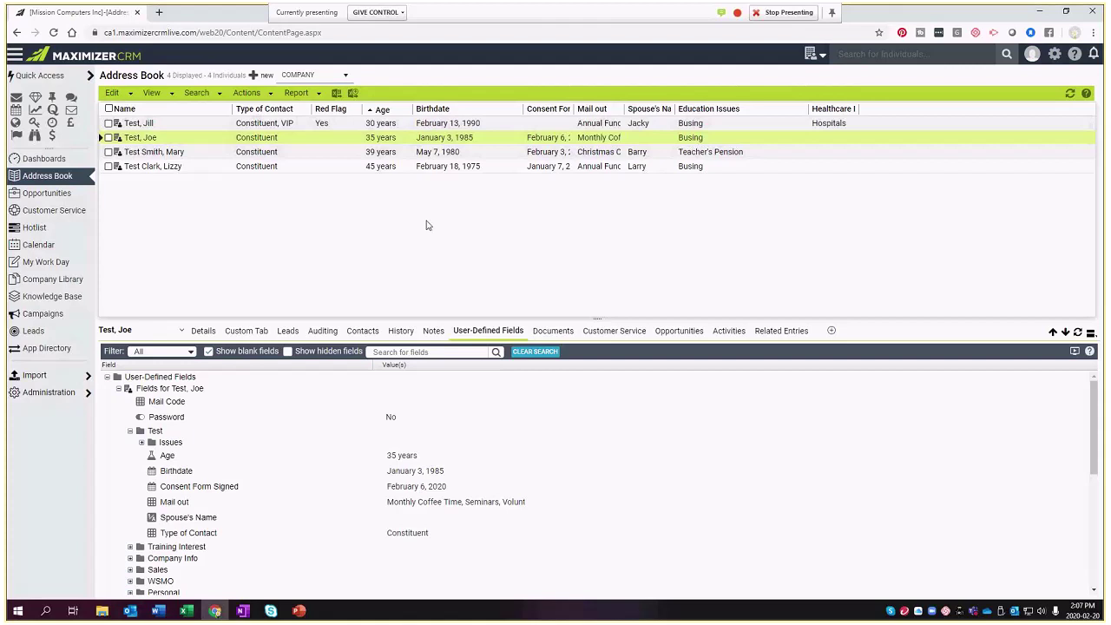
pyautogui.click(199, 93)
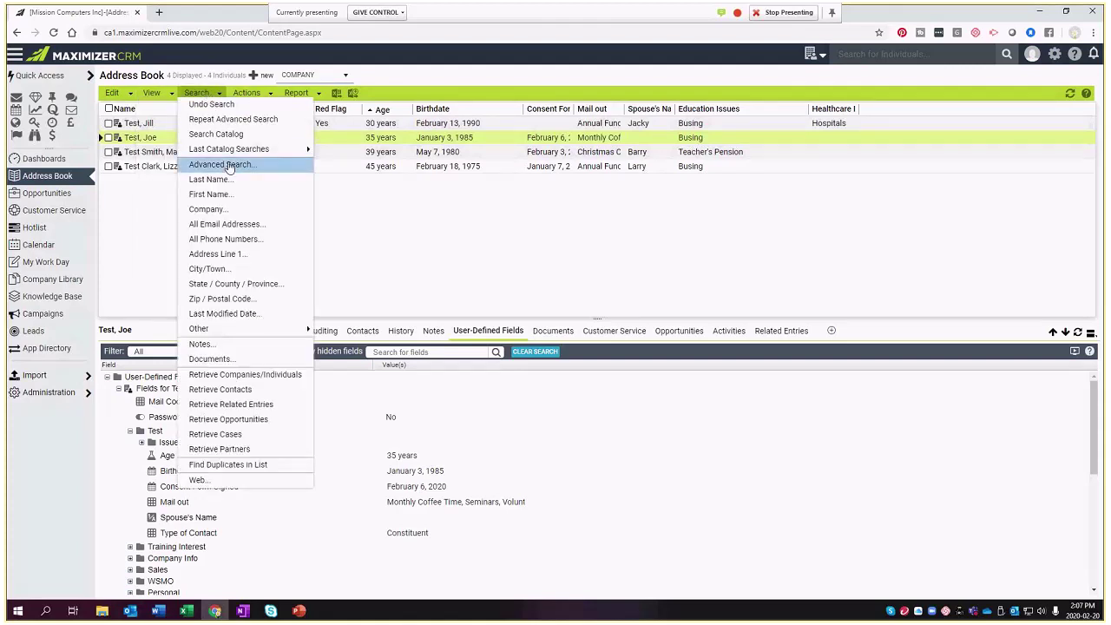
pyautogui.moveTo(233, 153)
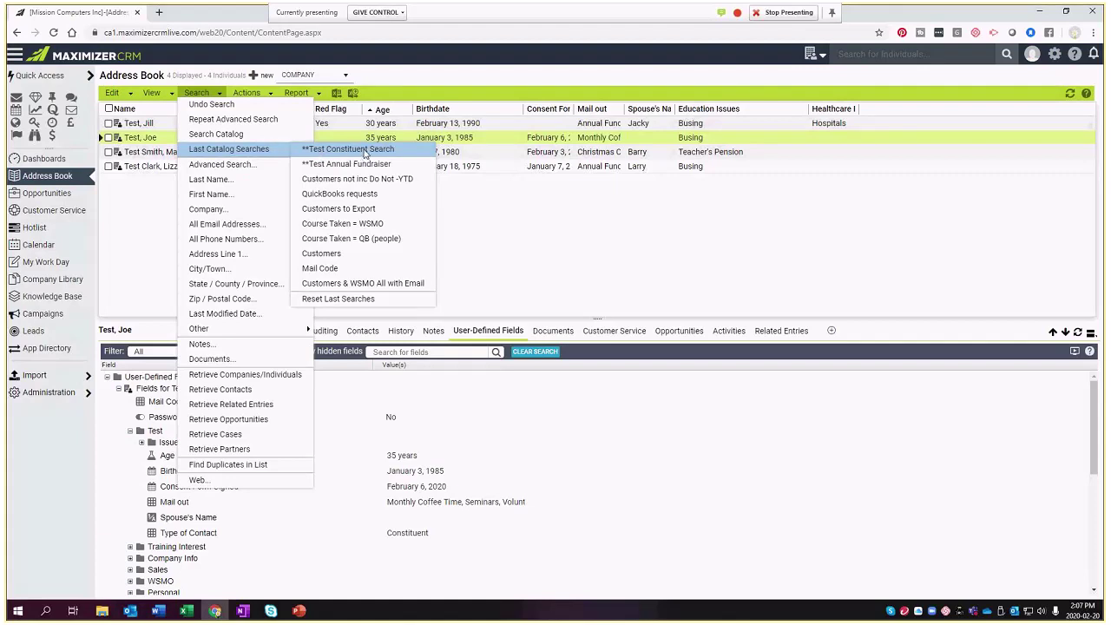
pyautogui.click(365, 153)
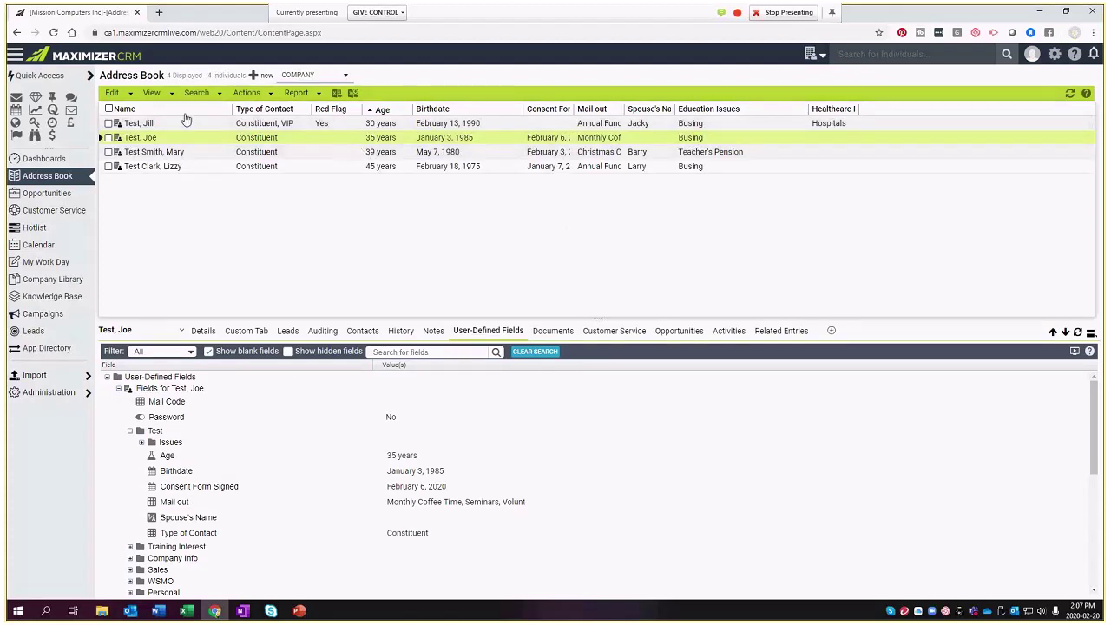
# Undo the last search and run **Test Constituent Search again from the recent catalog searches
pyautogui.click(217, 96)
pyautogui.click(219, 96)
pyautogui.click(213, 108)
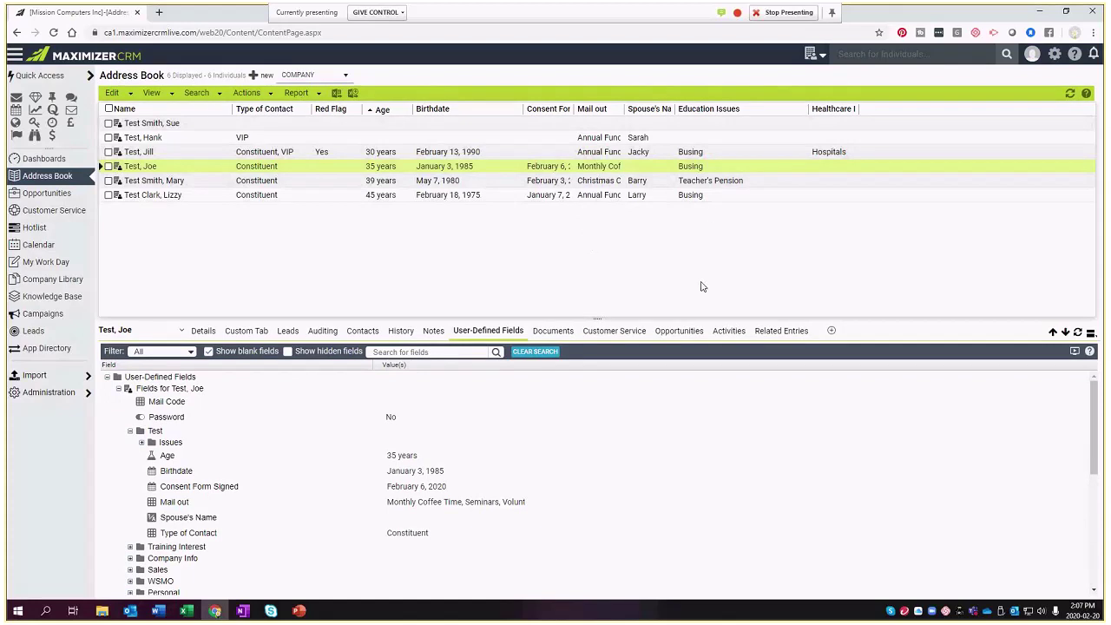
pyautogui.click(216, 97)
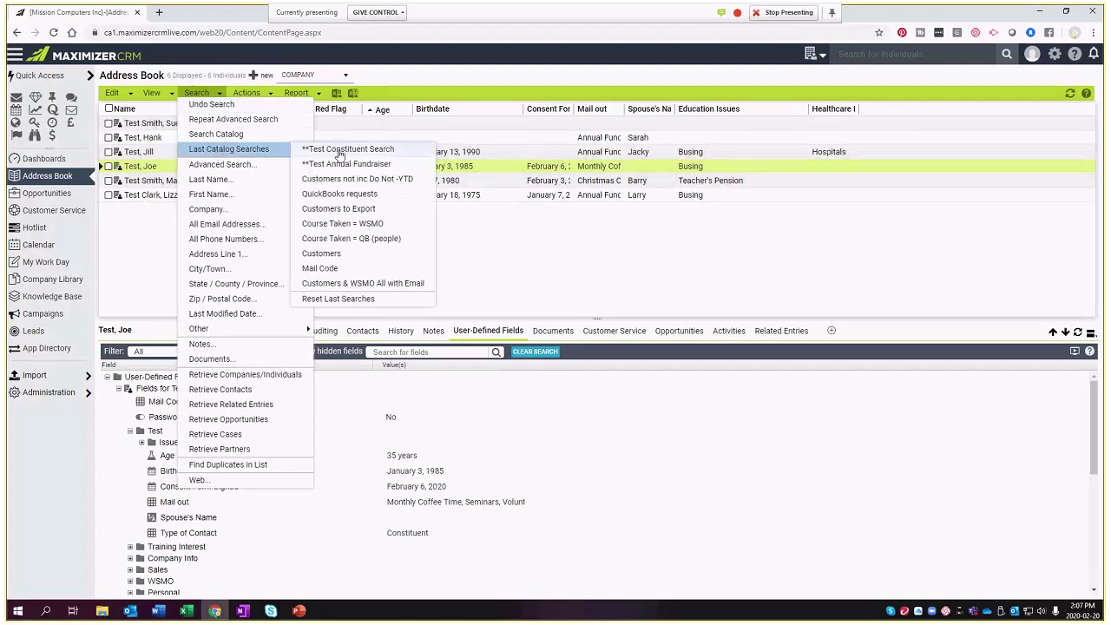
pyautogui.click(409, 152)
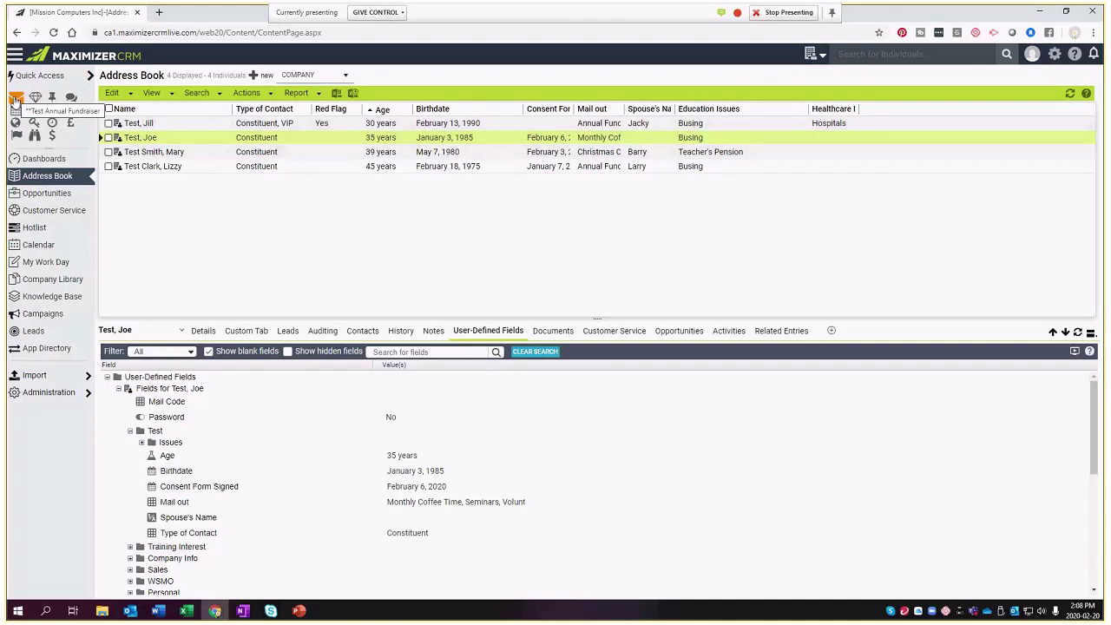
# Run the **Test Annual Fundraiser search from its quick-access shortcut and widen the Mail out column to show more of its values
pyautogui.click(15, 100)
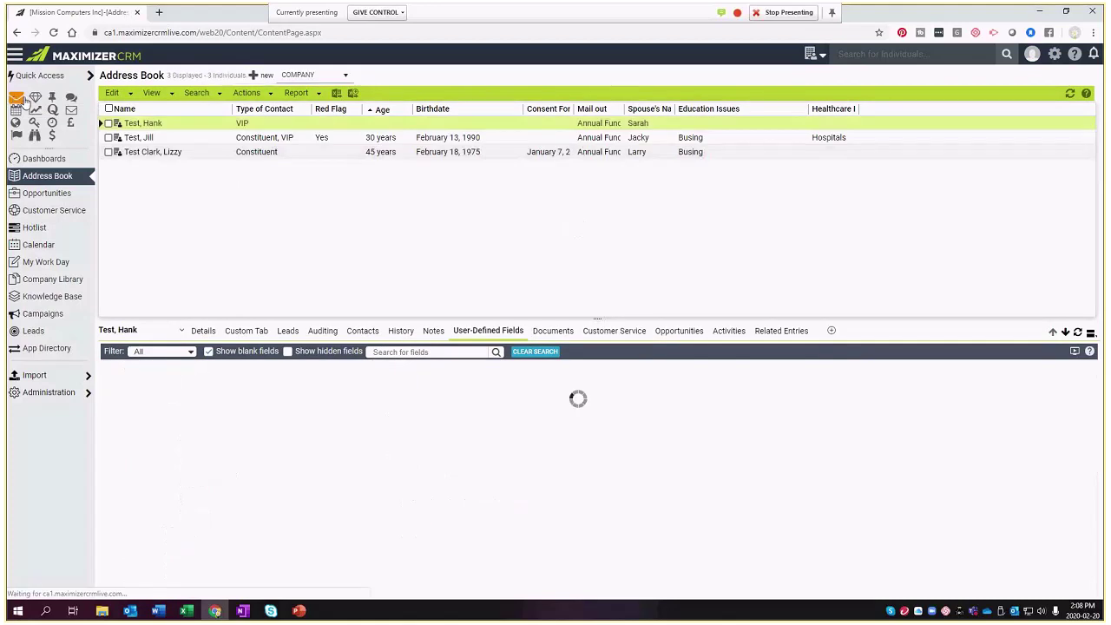
pyautogui.moveTo(625, 109); pyautogui.dragTo(723, 109)
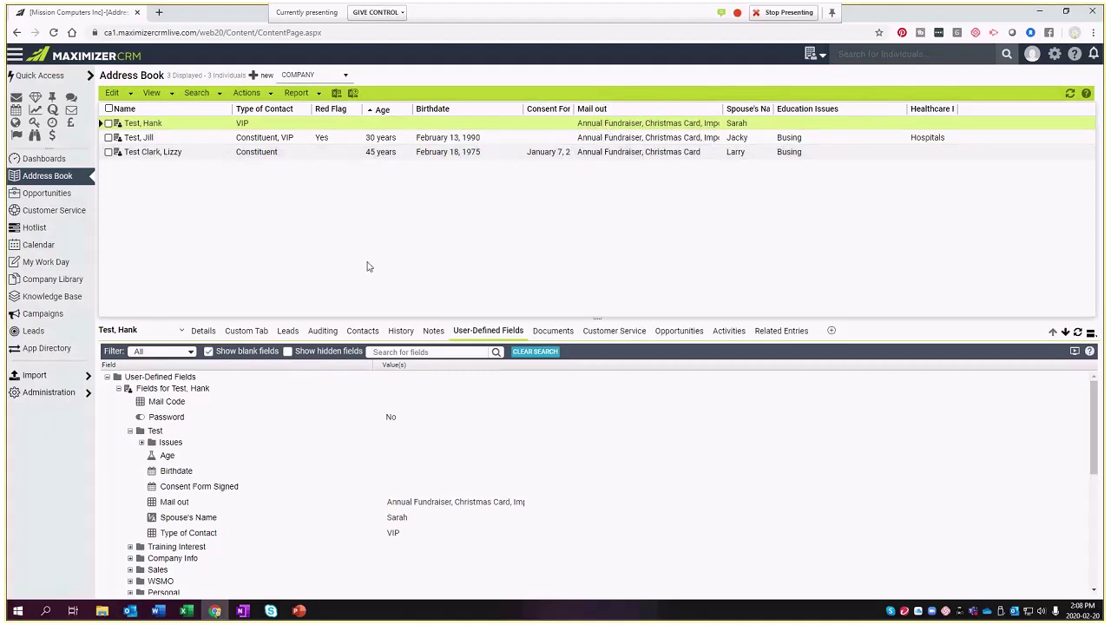
# Create a quick-access shortcut with a stack icon for the saved search **Test Annual Fundraiser, and retrieve and run that search
pyautogui.click(214, 94)
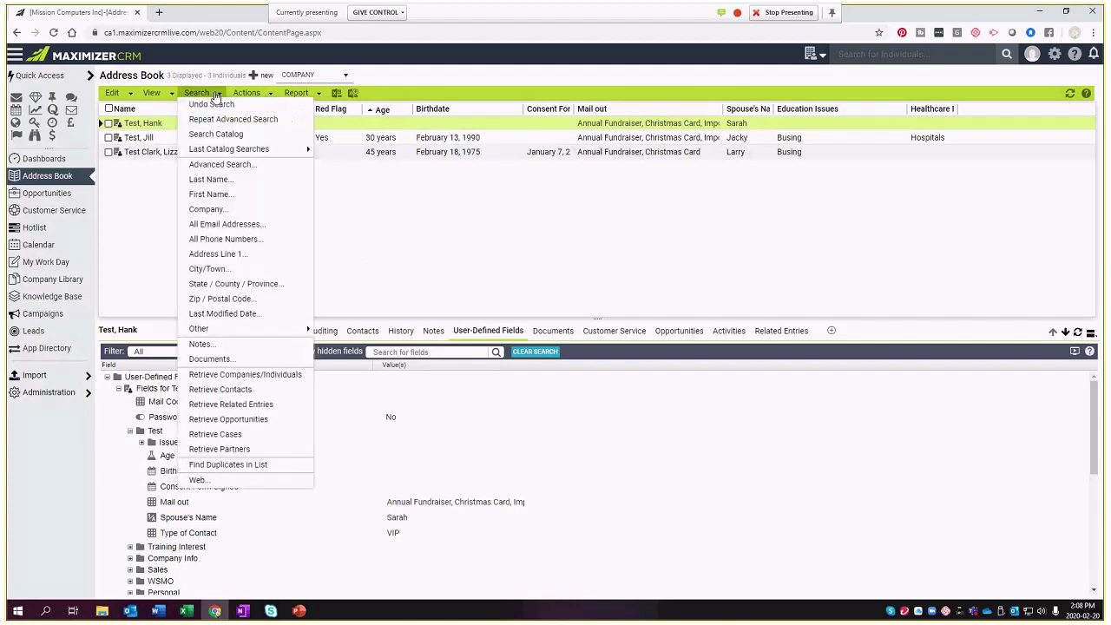
pyautogui.click(226, 165)
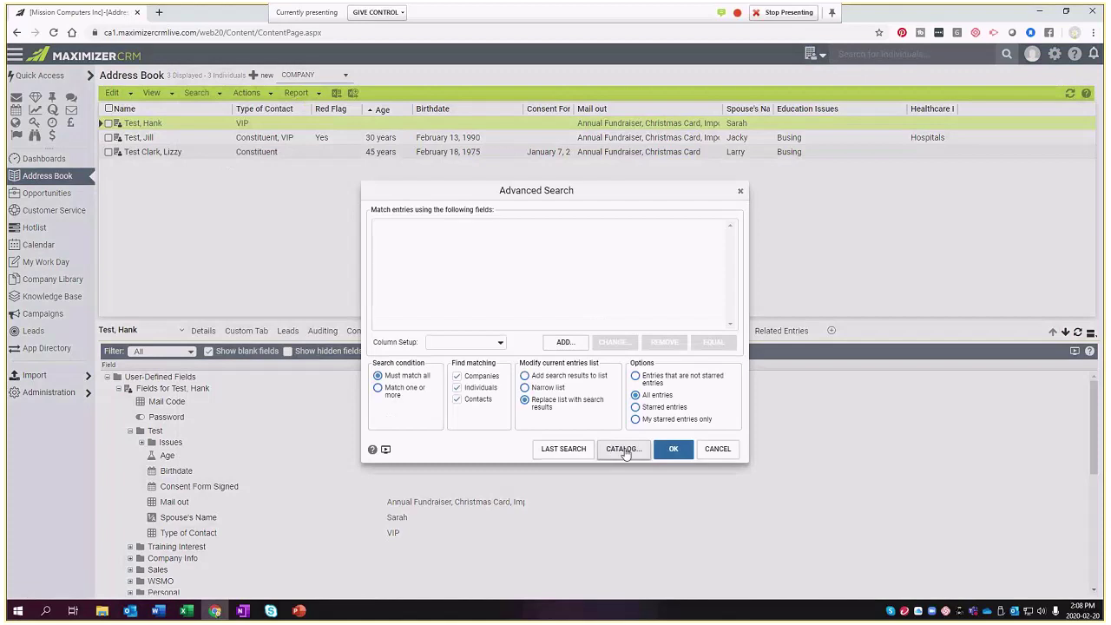
pyautogui.click(622, 449)
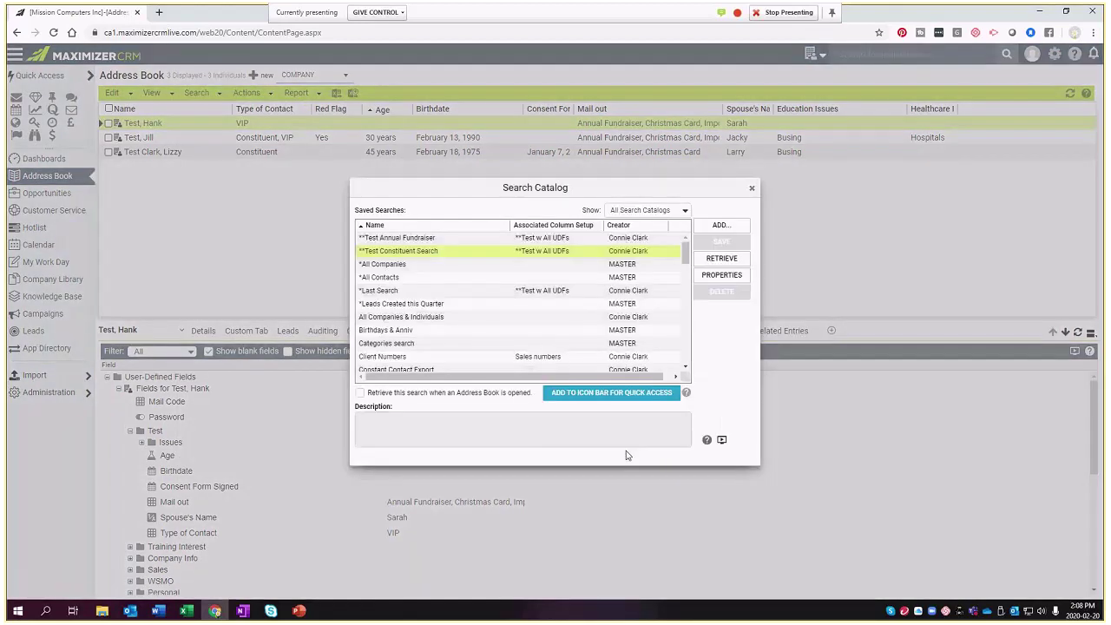
pyautogui.click(438, 237)
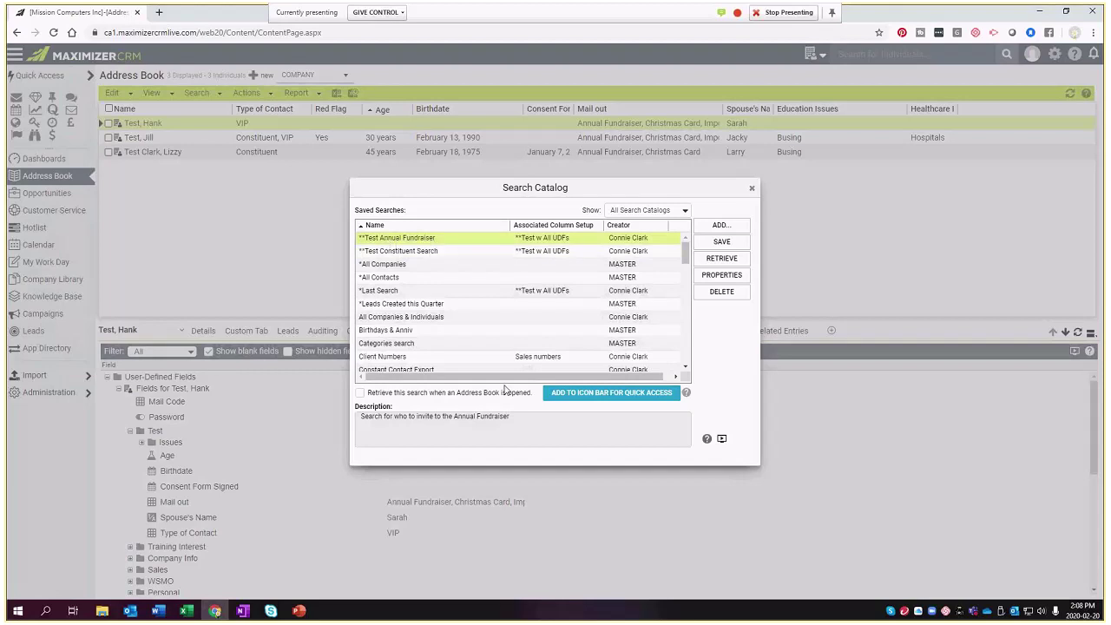
pyautogui.click(602, 396)
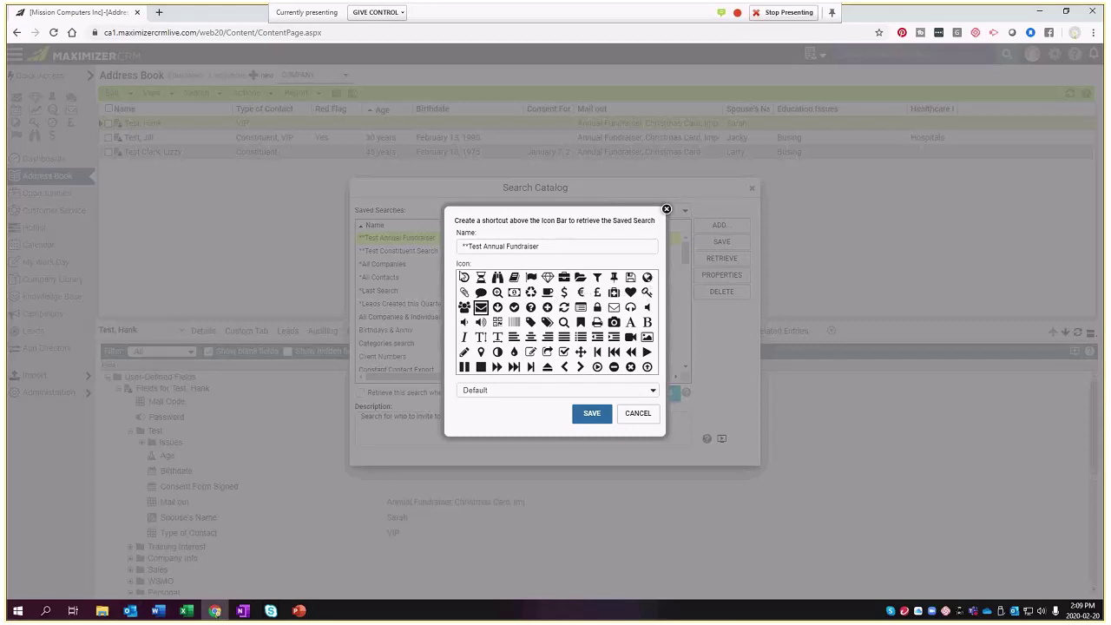
pyautogui.scroll(-10, 640, 348)
pyautogui.scroll(-5, 639, 348)
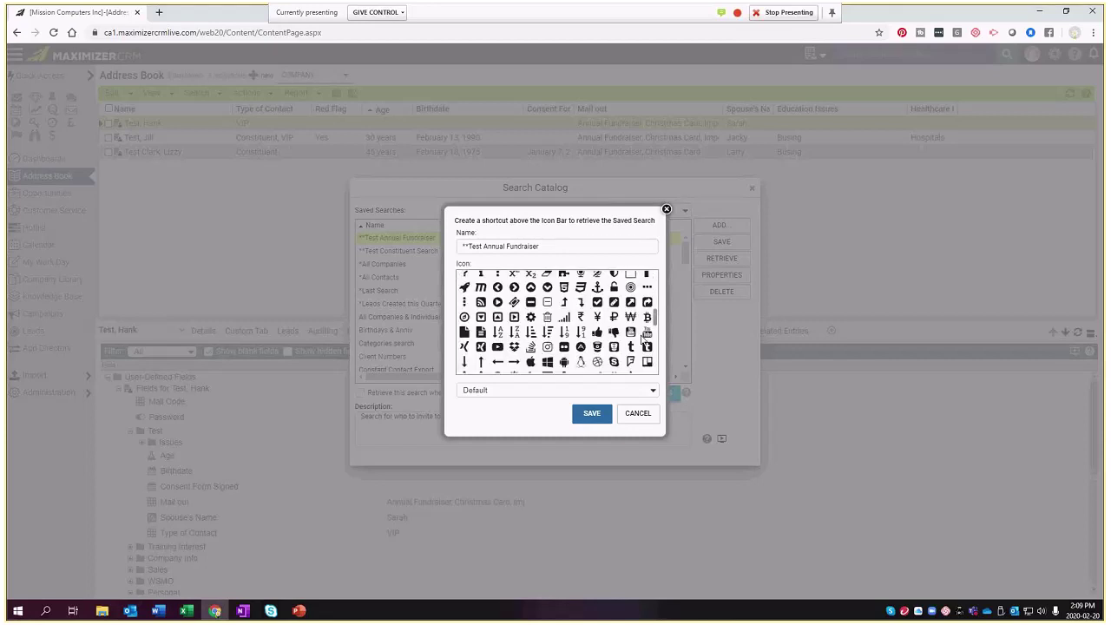
pyautogui.click(531, 348)
pyautogui.click(594, 414)
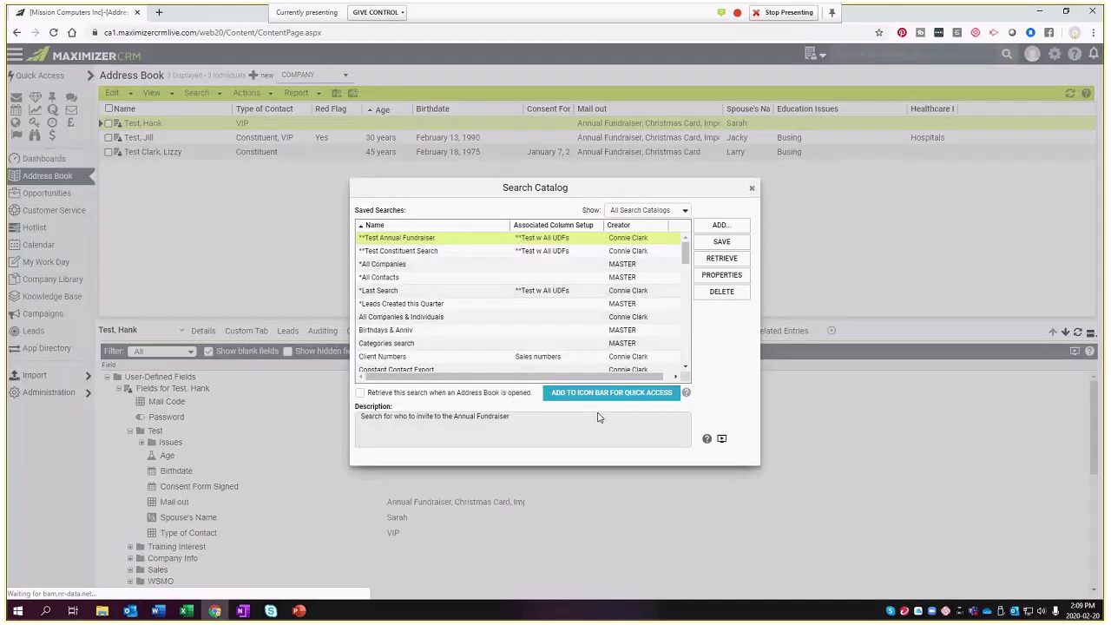
pyautogui.click(722, 259)
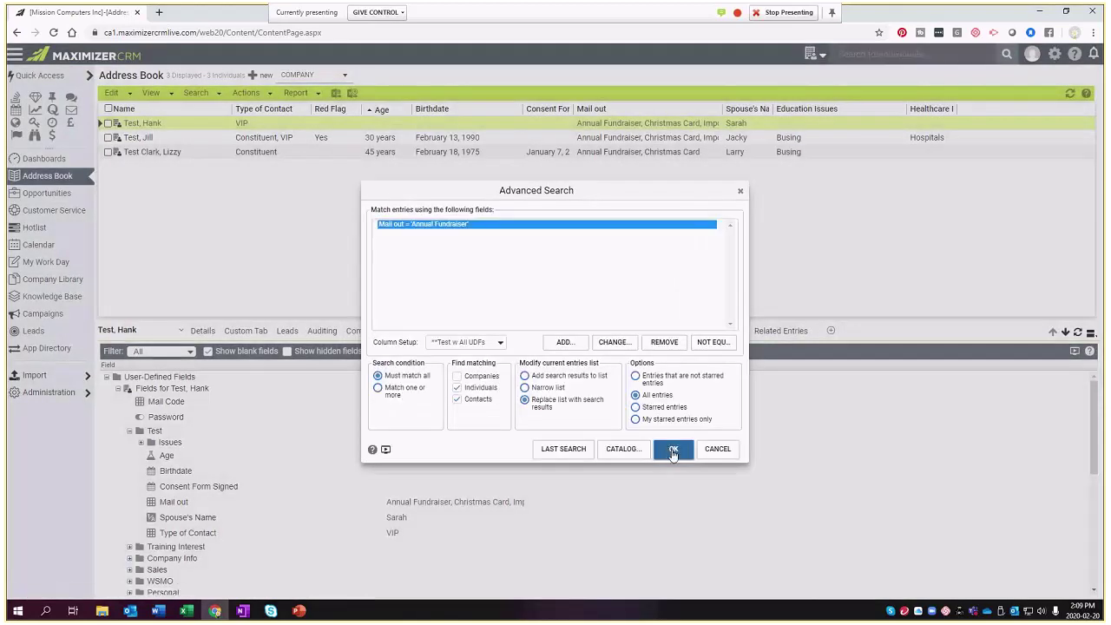
pyautogui.click(674, 451)
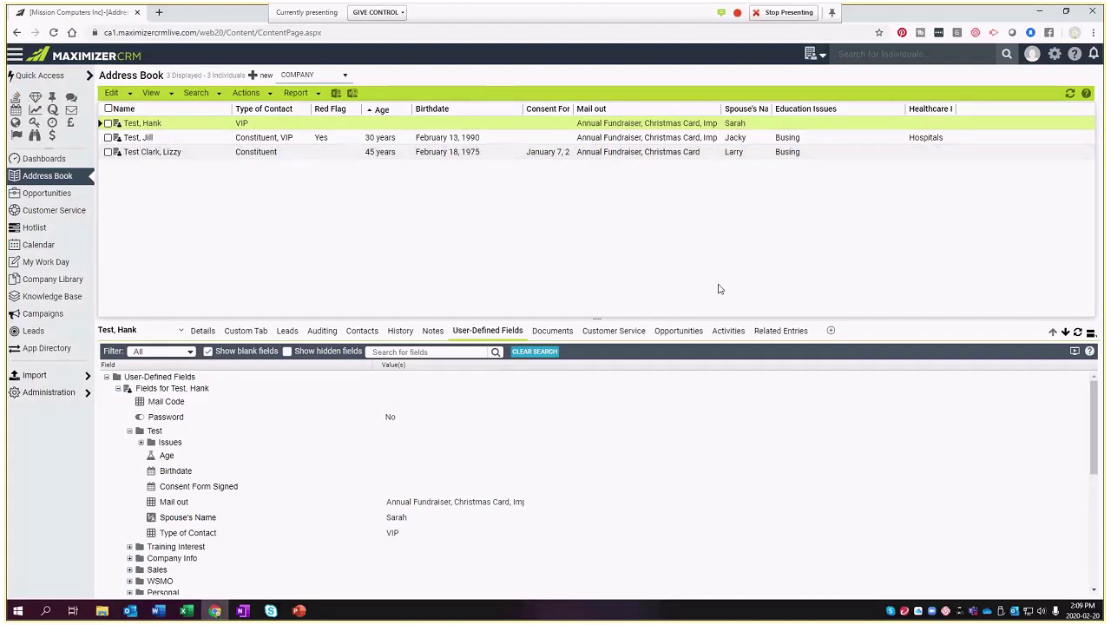
# Review the quick search box, the available search commands, the Advanced Search options and the recent catalog searches
pyautogui.click(871, 56)
pyautogui.click(198, 92)
pyautogui.moveTo(198, 93)
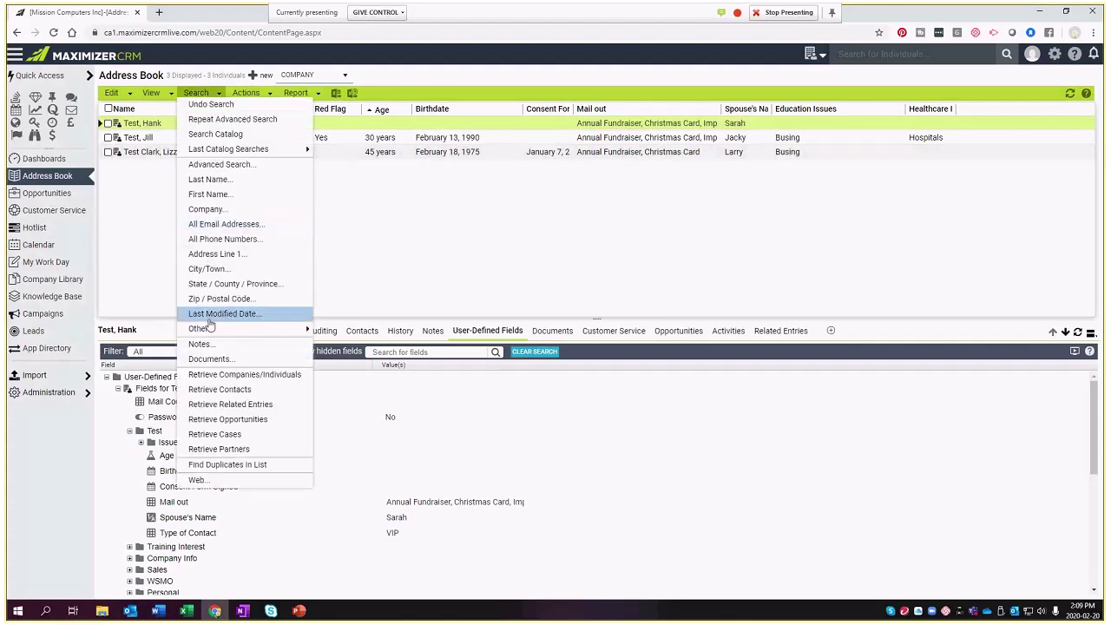
pyautogui.click(246, 166)
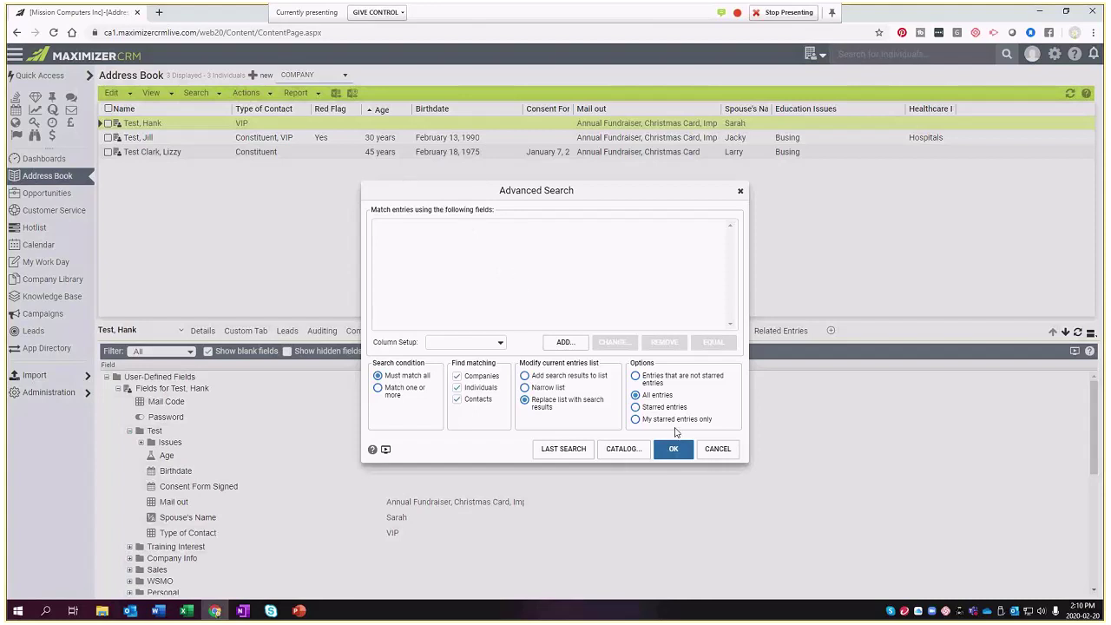
pyautogui.click(717, 449)
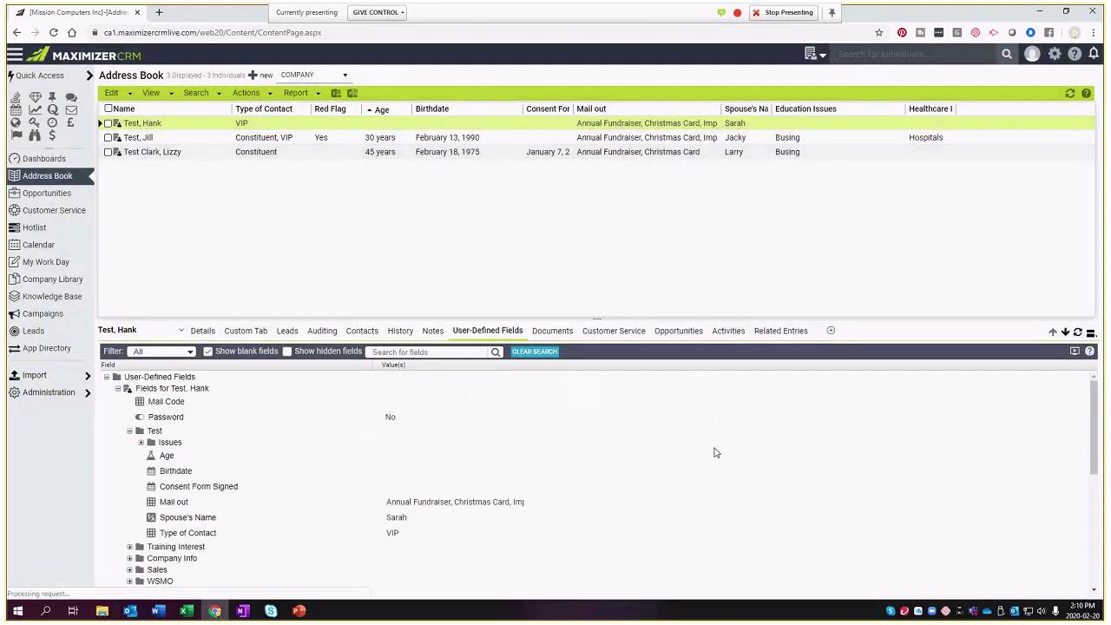
pyautogui.click(209, 94)
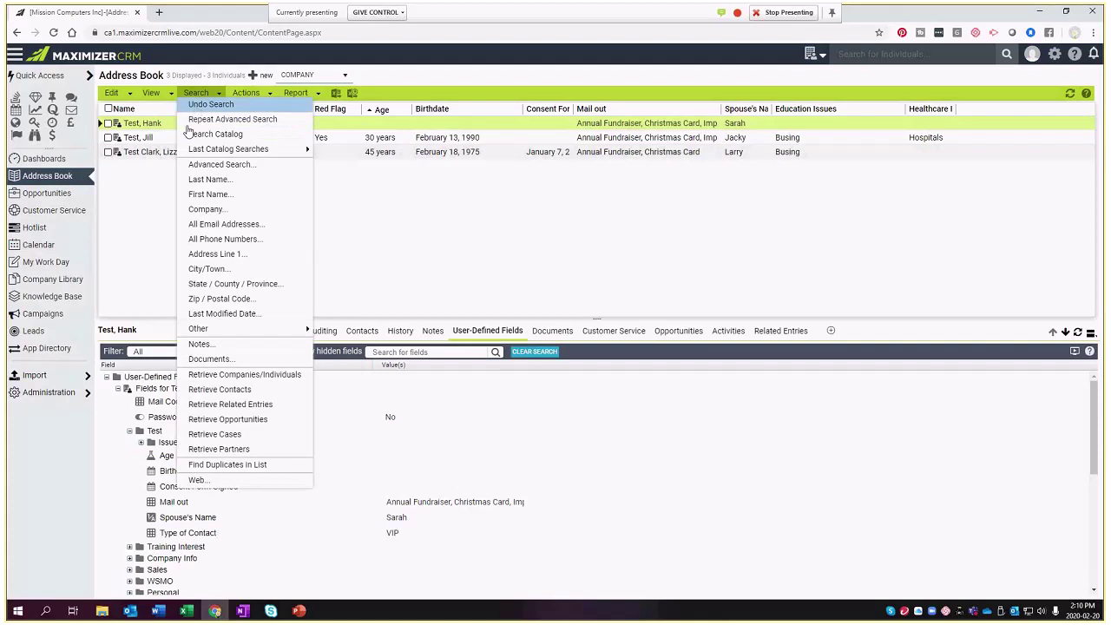
pyautogui.moveTo(208, 153)
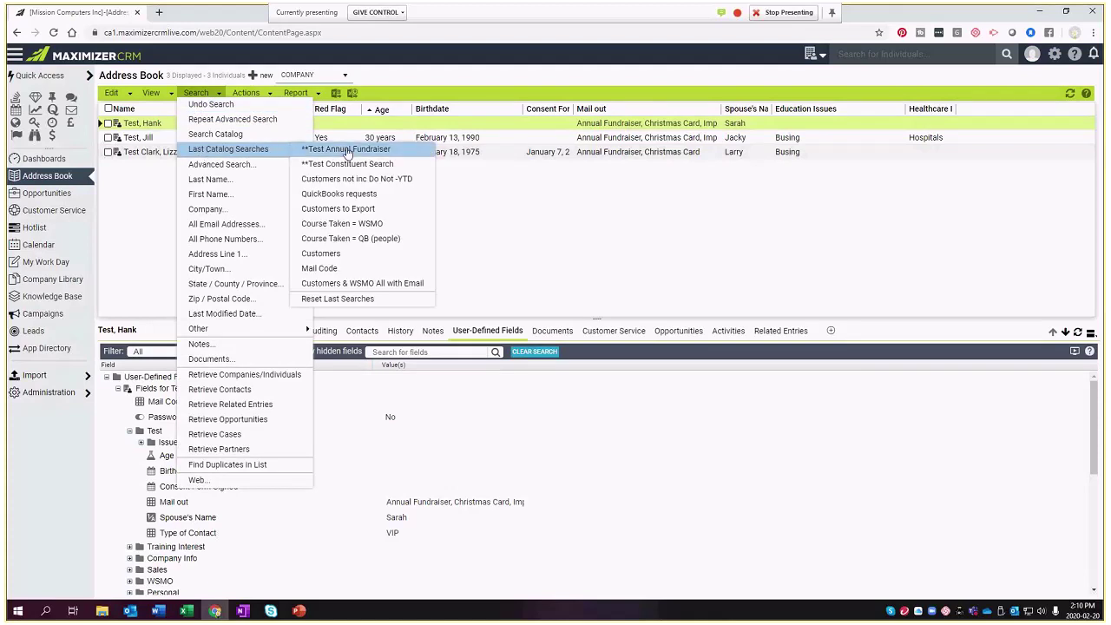
pyautogui.click(480, 171)
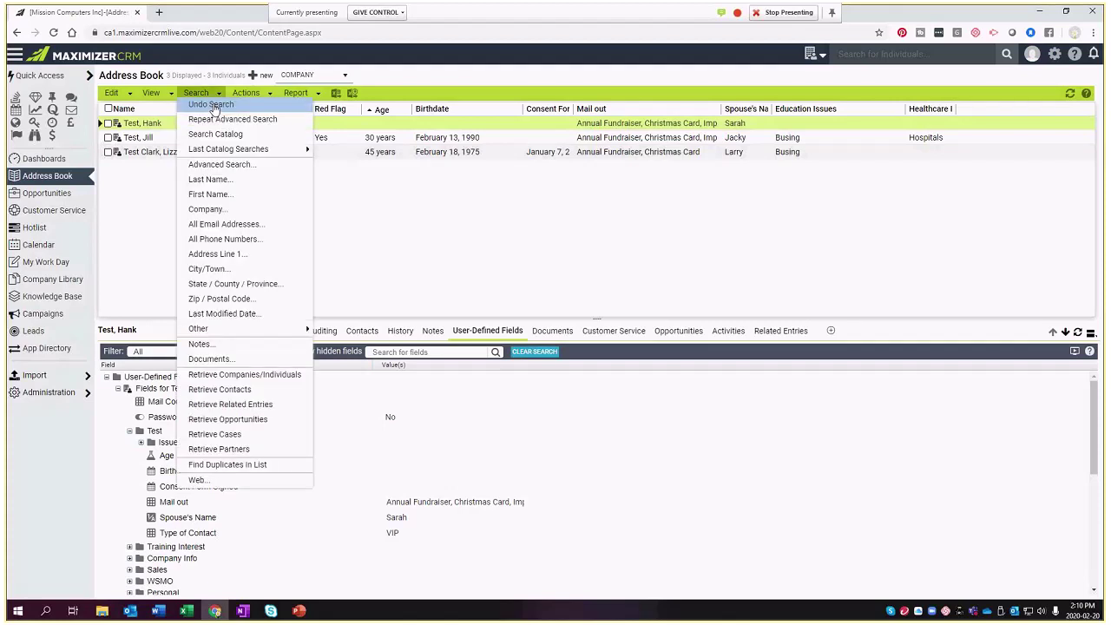
# Undo the last search and apply the **Test w UDF column setup to the address book list
pyautogui.click(211, 105)
pyautogui.click(210, 109)
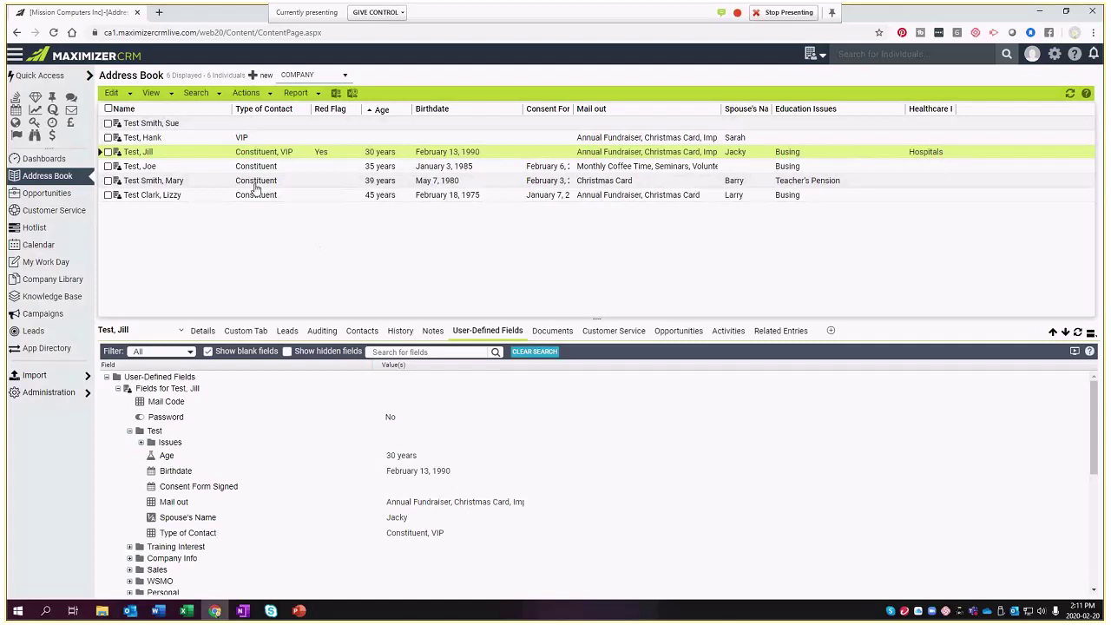
pyautogui.click(153, 93)
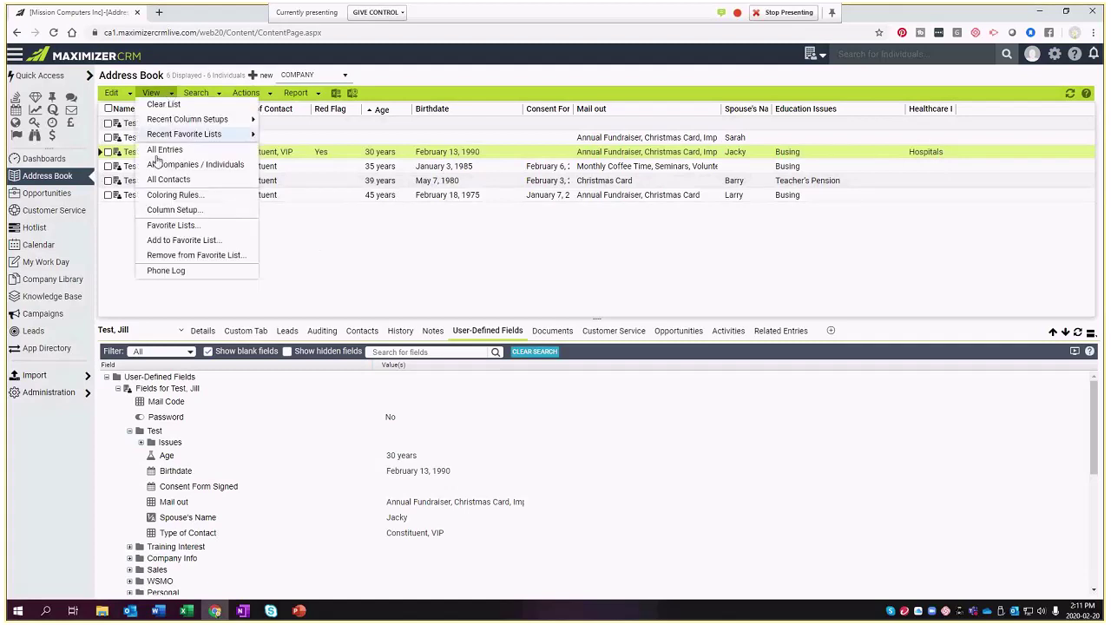
pyautogui.click(166, 210)
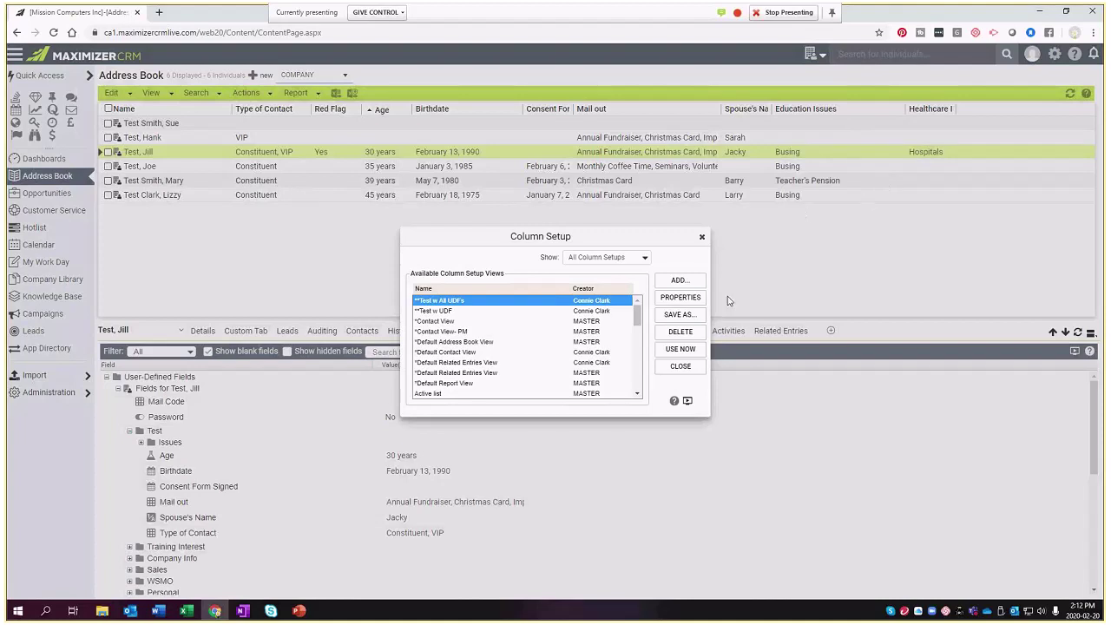
pyautogui.click(458, 312)
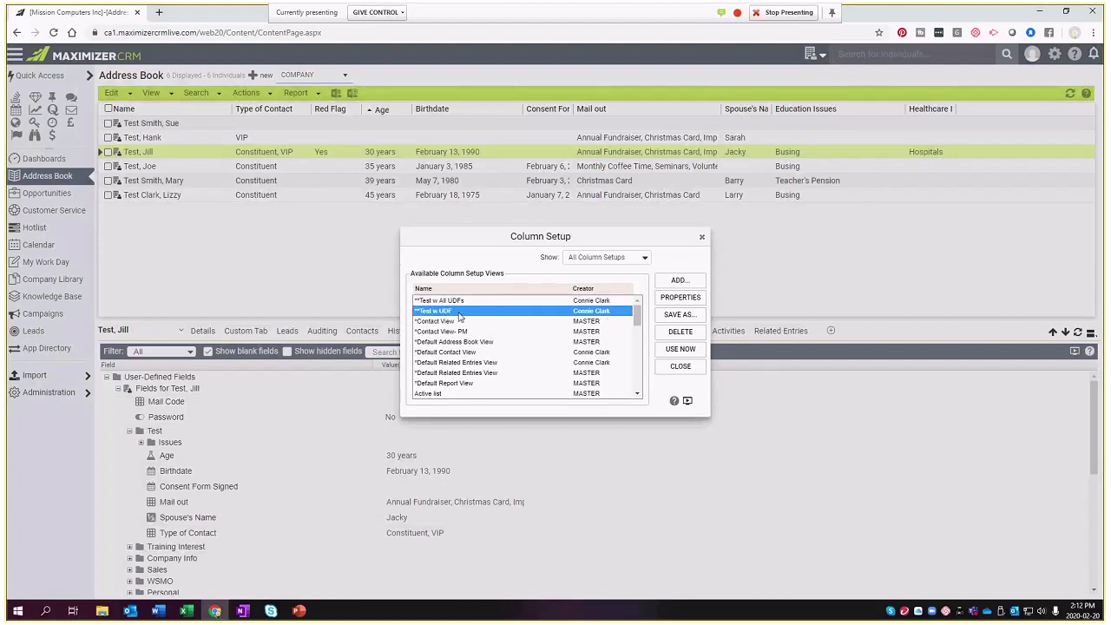
pyautogui.click(693, 354)
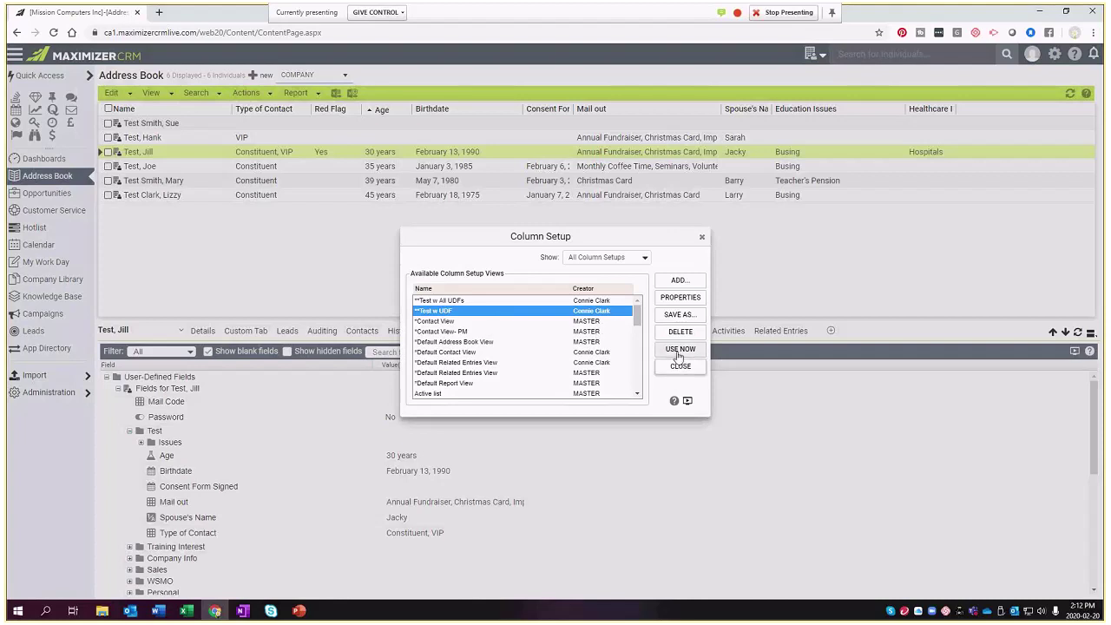
pyautogui.click(680, 351)
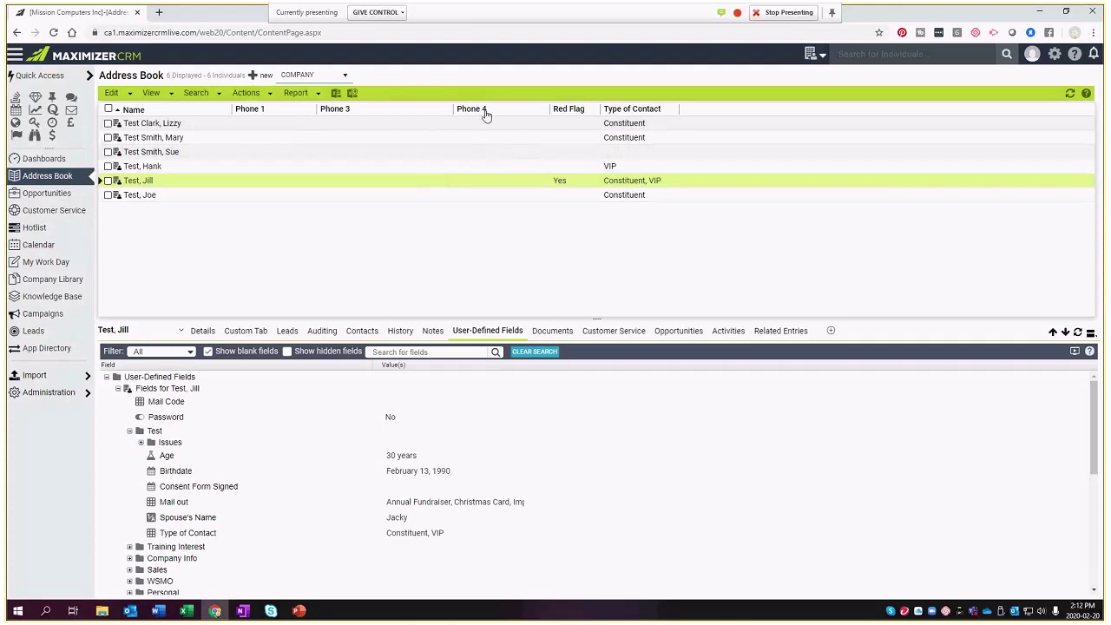
# Copy the **Test w UDF column setup as a new view named **Test Address for Mail outs
pyautogui.click(151, 93)
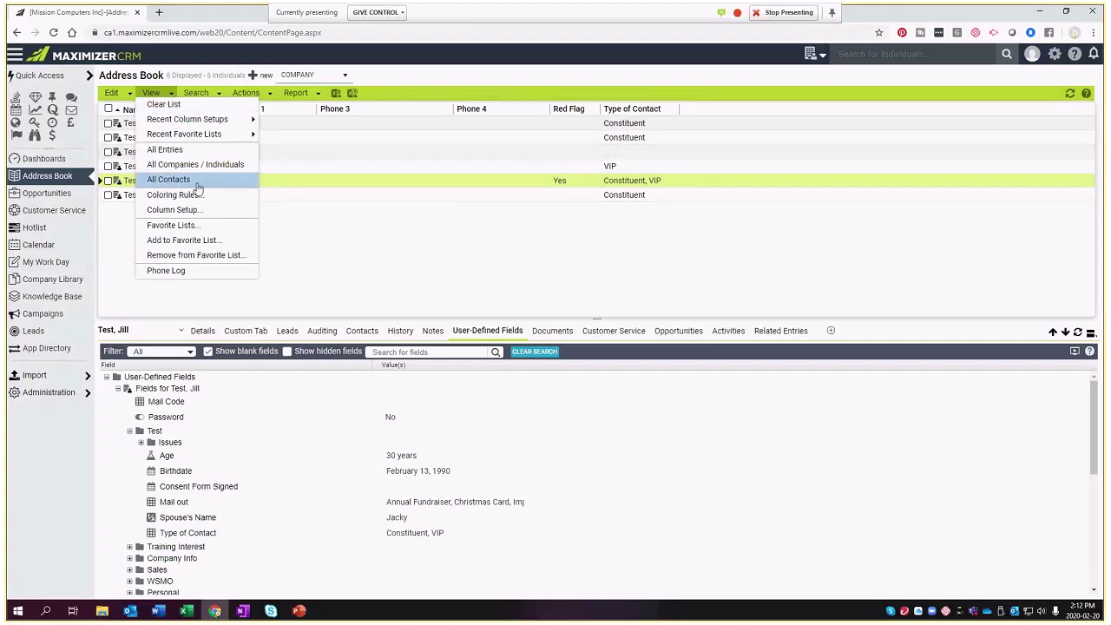
pyautogui.click(202, 209)
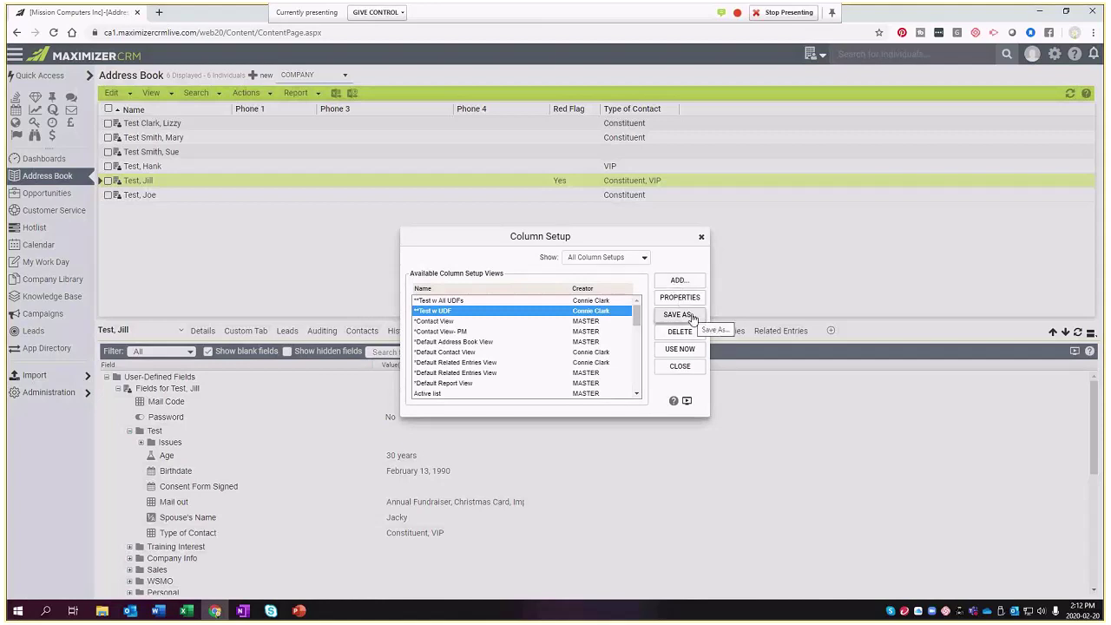
pyautogui.click(692, 316)
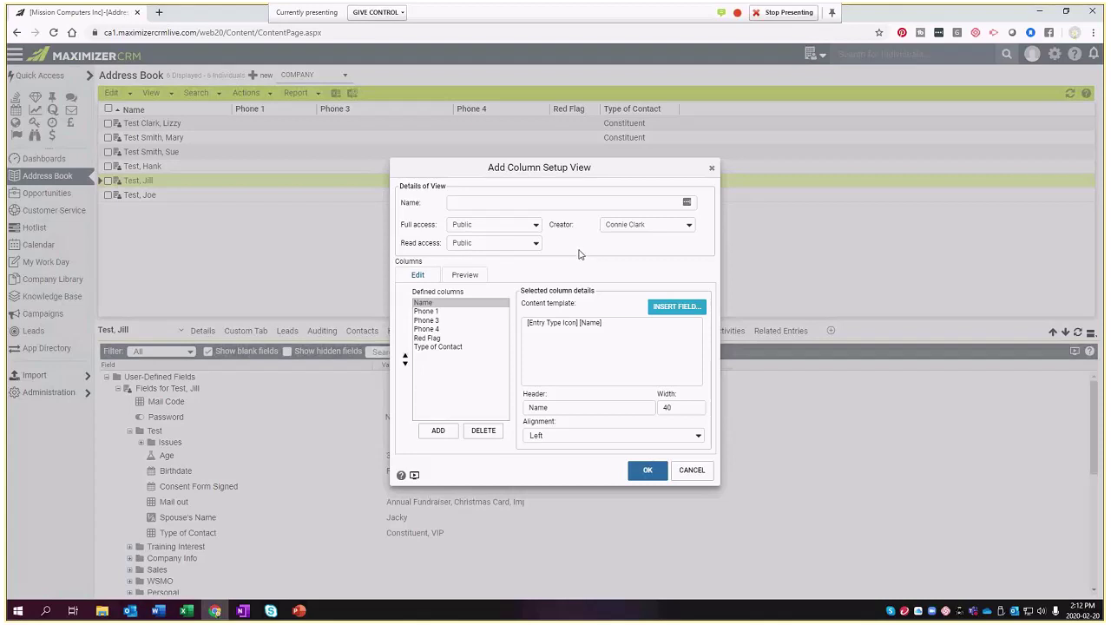
pyautogui.write('**')
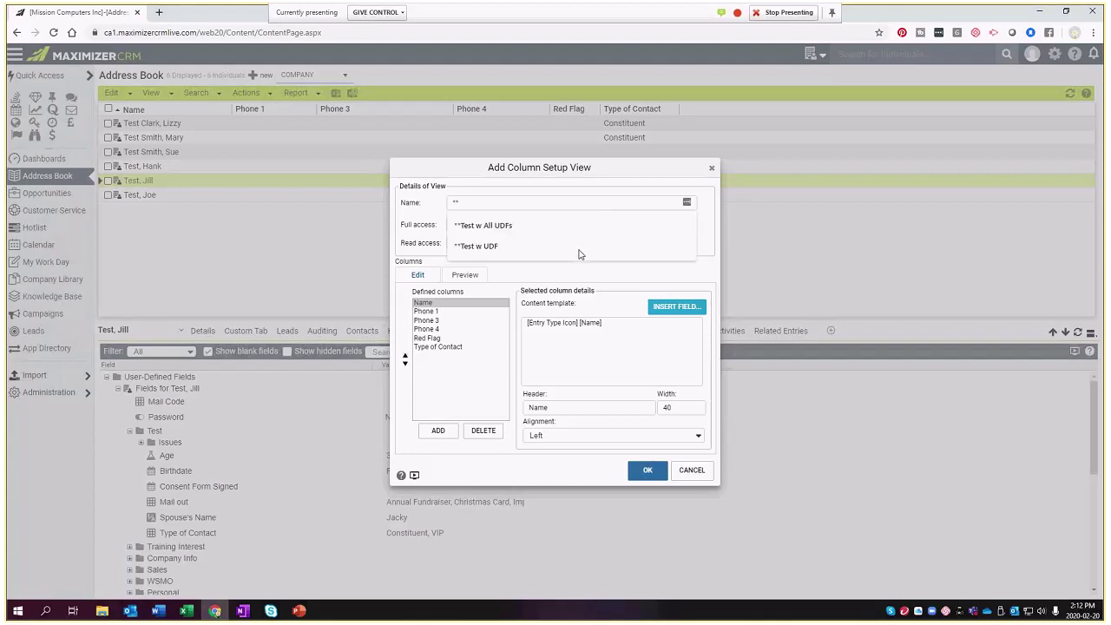
pyautogui.write('Test Address for Mail outs')
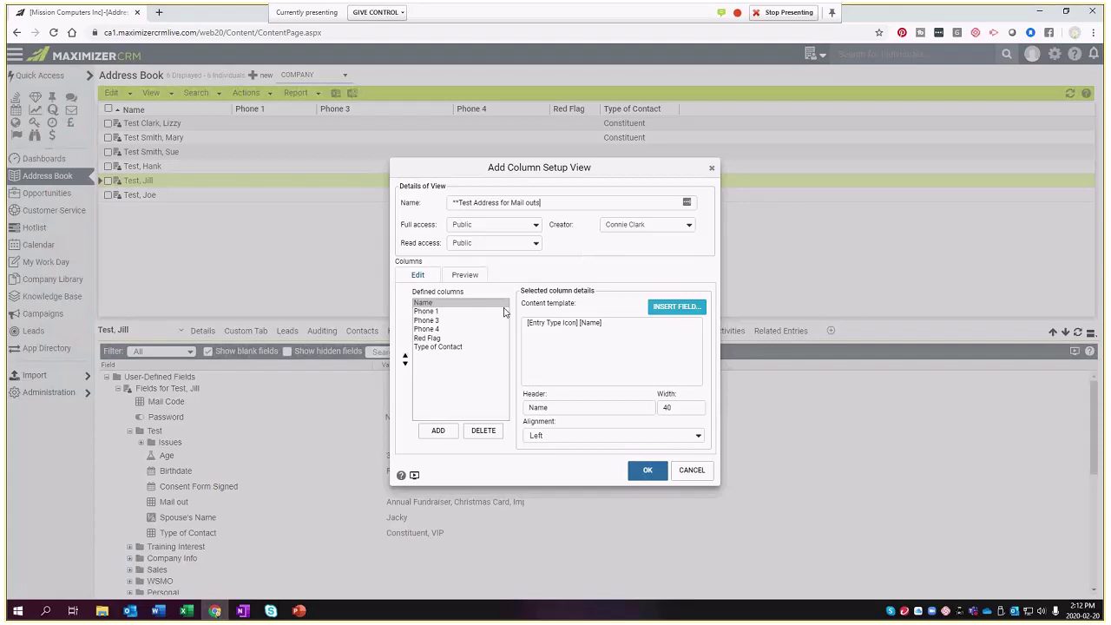
# Remove the Phone 4 column from the new column setup view
pyautogui.click(432, 320)
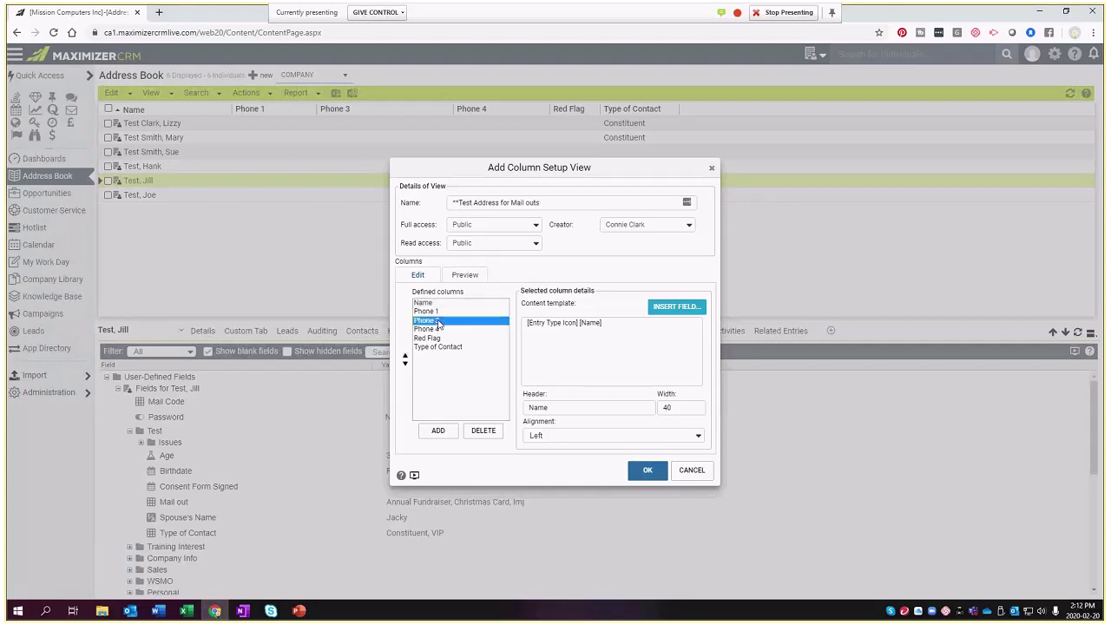
pyautogui.click(442, 329)
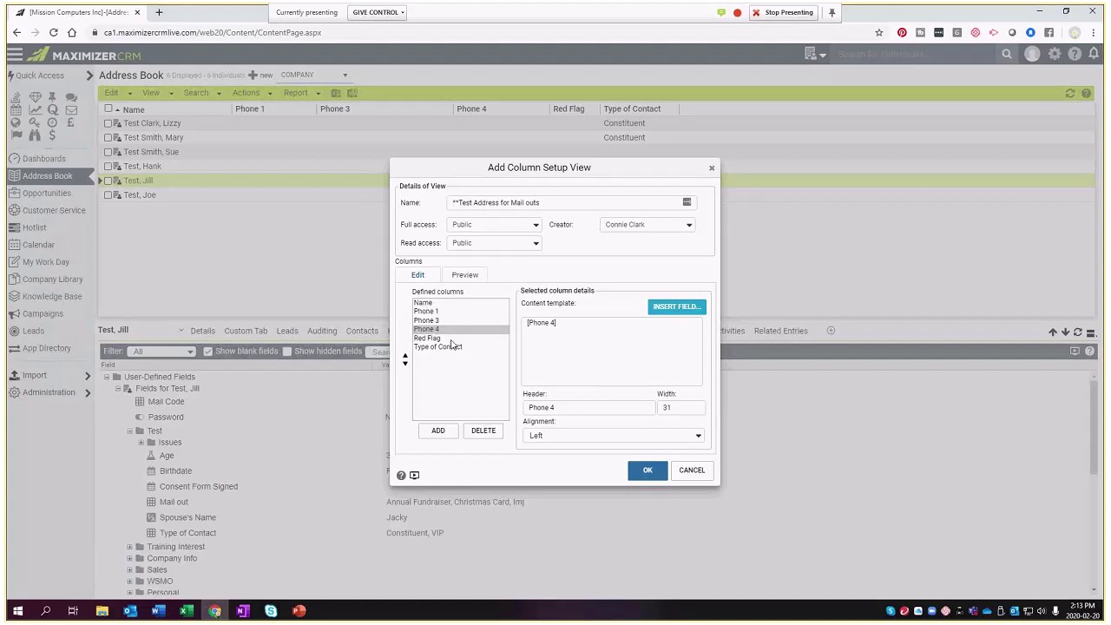
pyautogui.click(496, 432)
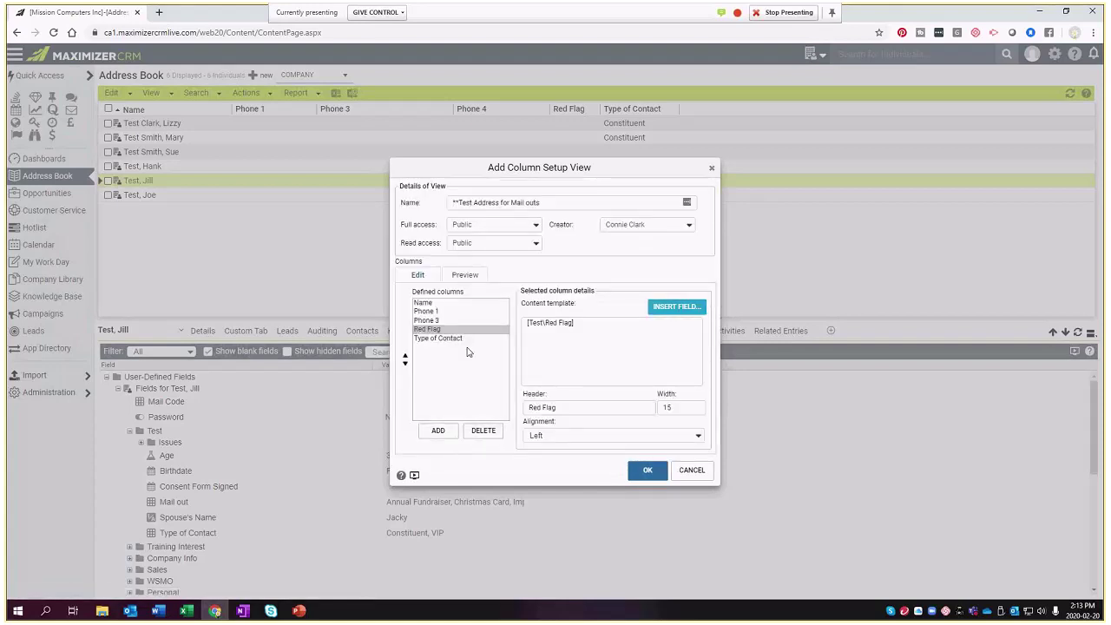
# Add two columns to the view, one with the Address Line 1 field and one with the Address Line 2 field
pyautogui.click(441, 438)
pyautogui.click(683, 310)
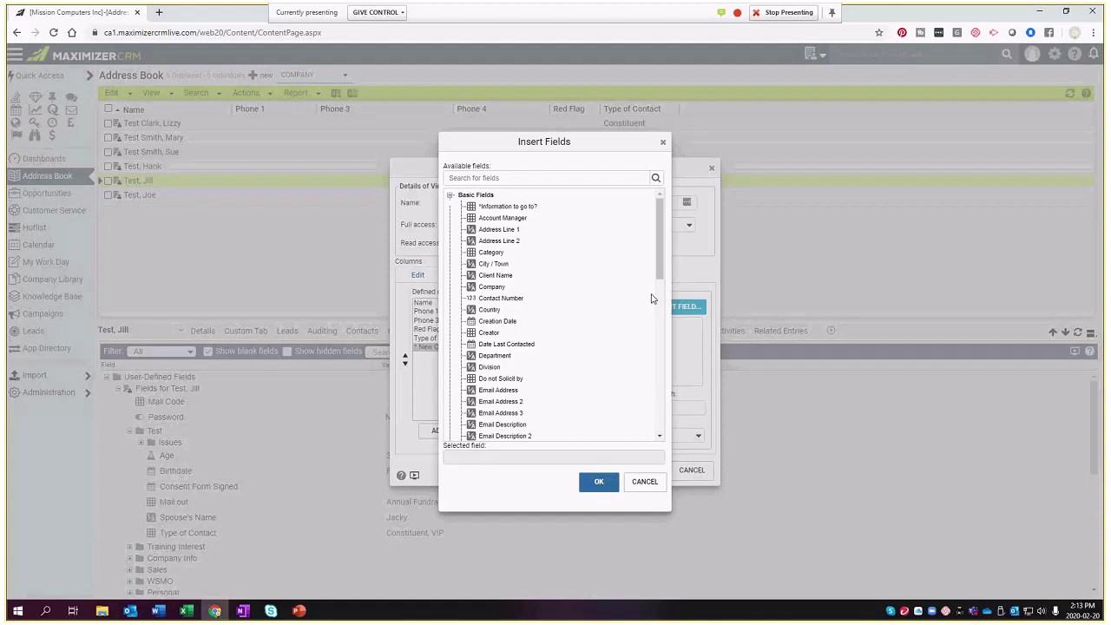
pyautogui.click(512, 230)
pyautogui.click(597, 484)
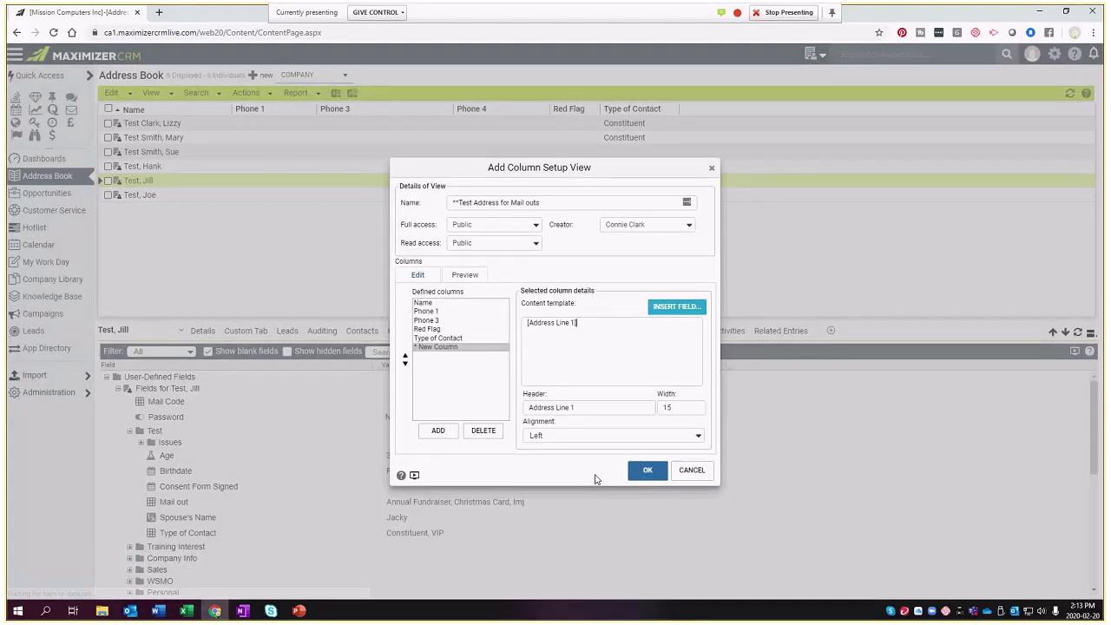
pyautogui.click(440, 432)
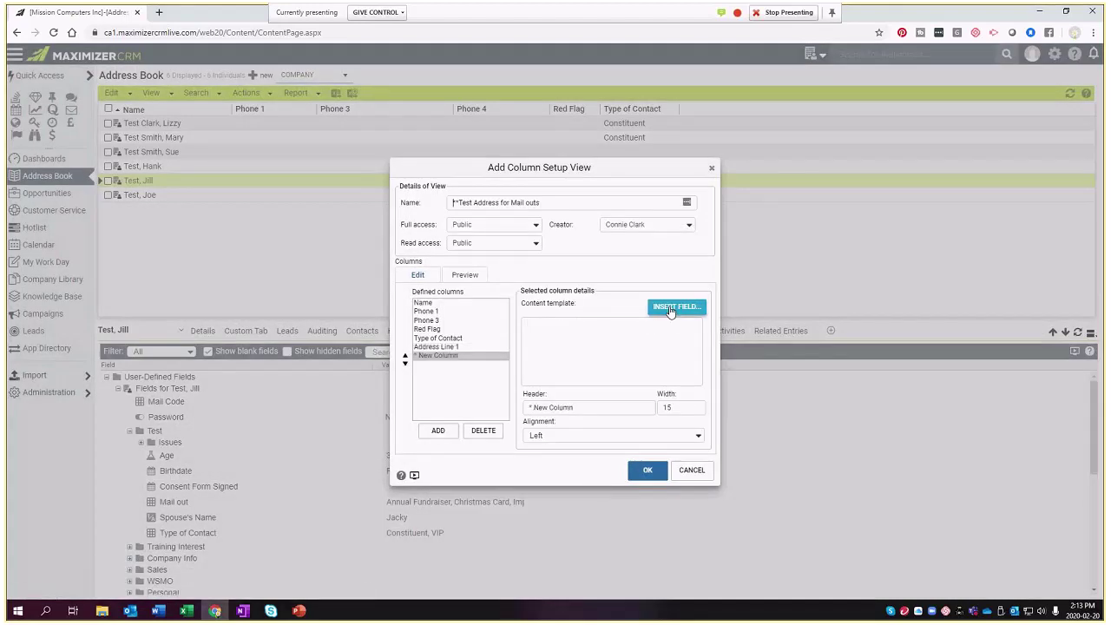
pyautogui.click(670, 309)
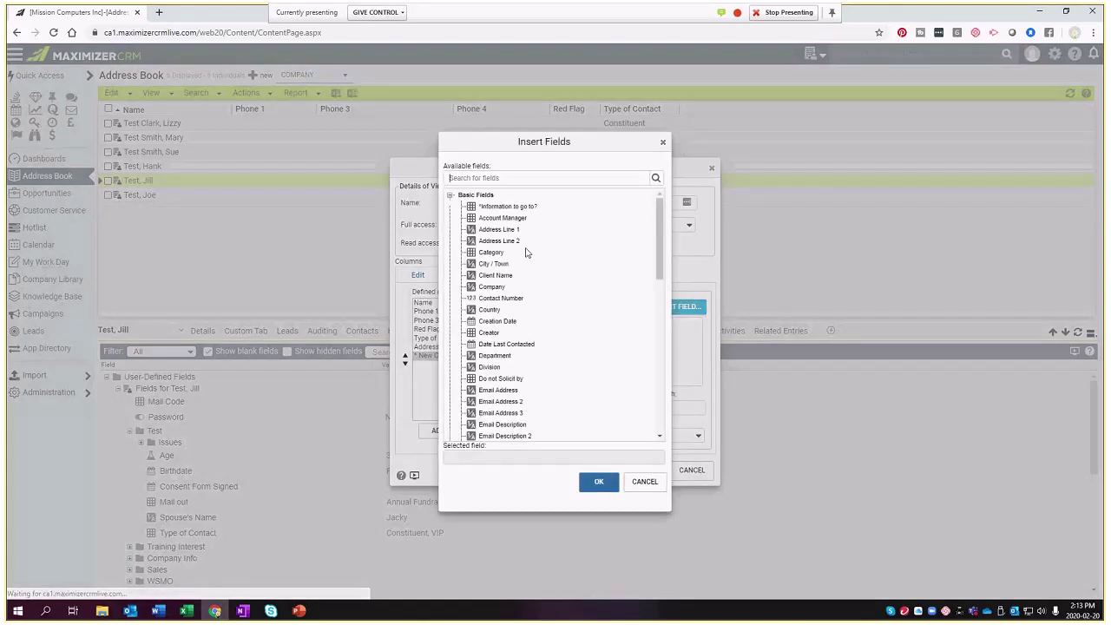
pyautogui.click(508, 241)
pyautogui.click(599, 481)
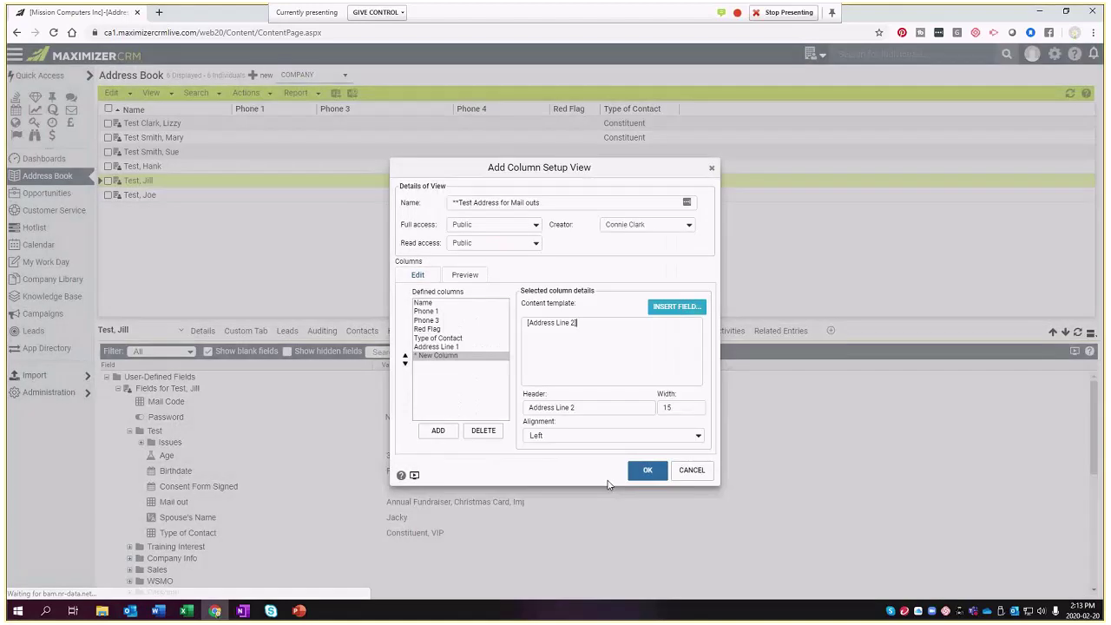
# Add a column with the City / Town field to the **Test Address for Mail outs view
pyautogui.click(438, 432)
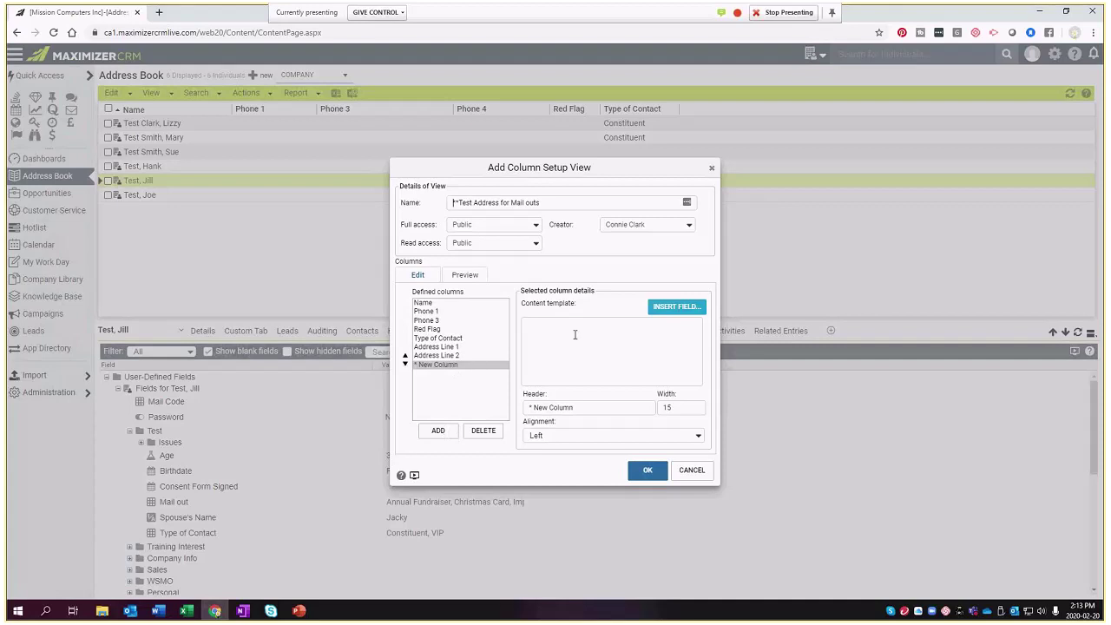
pyautogui.click(683, 310)
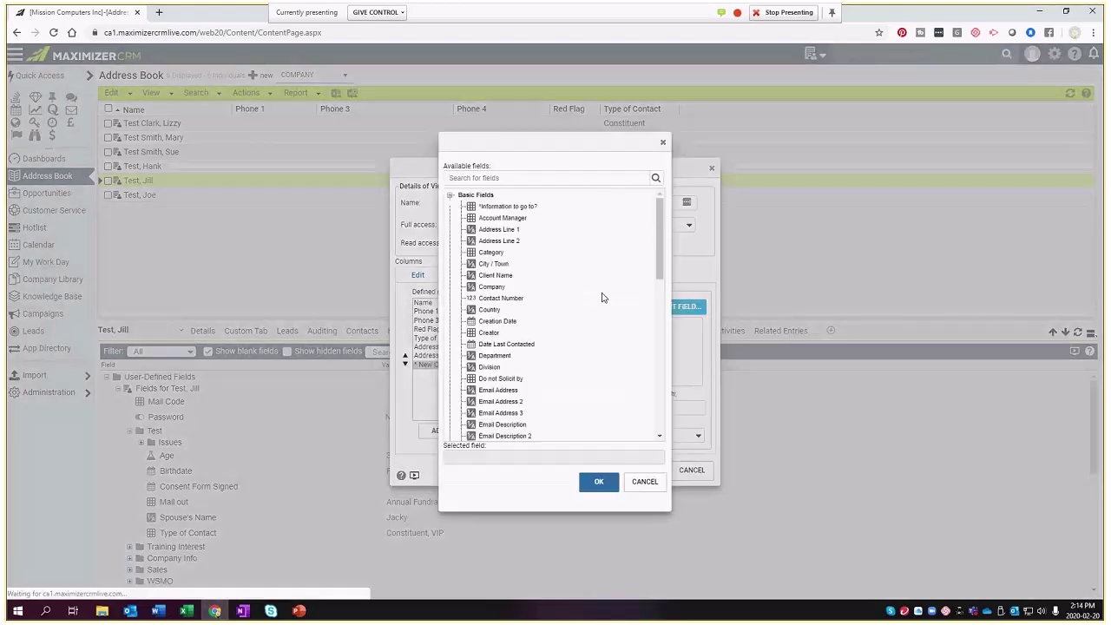
pyautogui.click(502, 268)
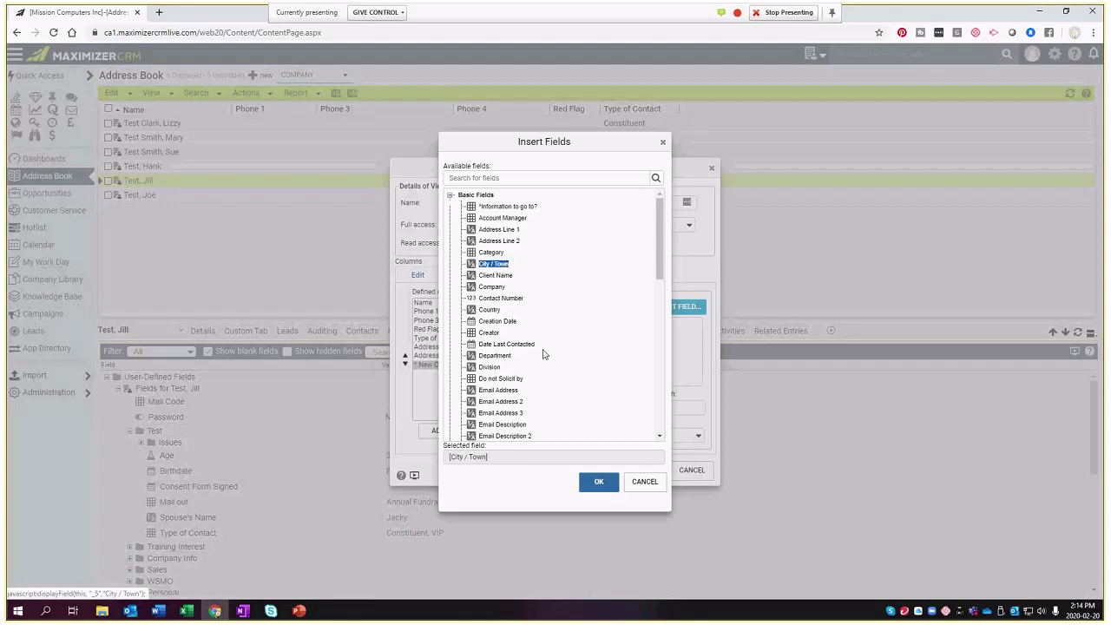
pyautogui.click(600, 483)
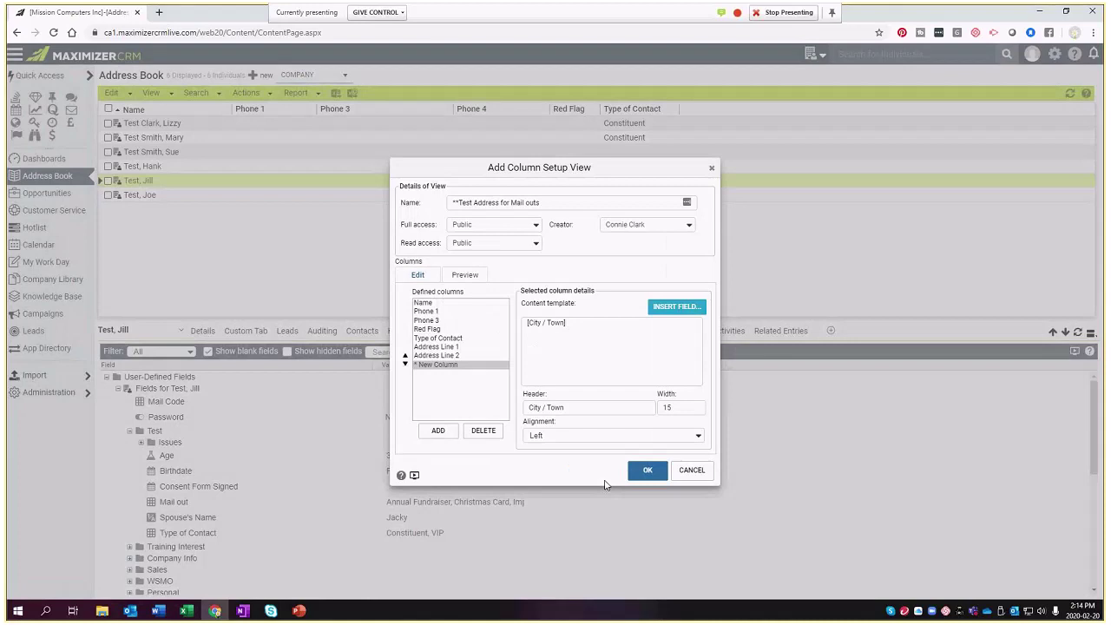
# Add a column with the State / County / Province field to the mail-outs view
pyautogui.click(449, 432)
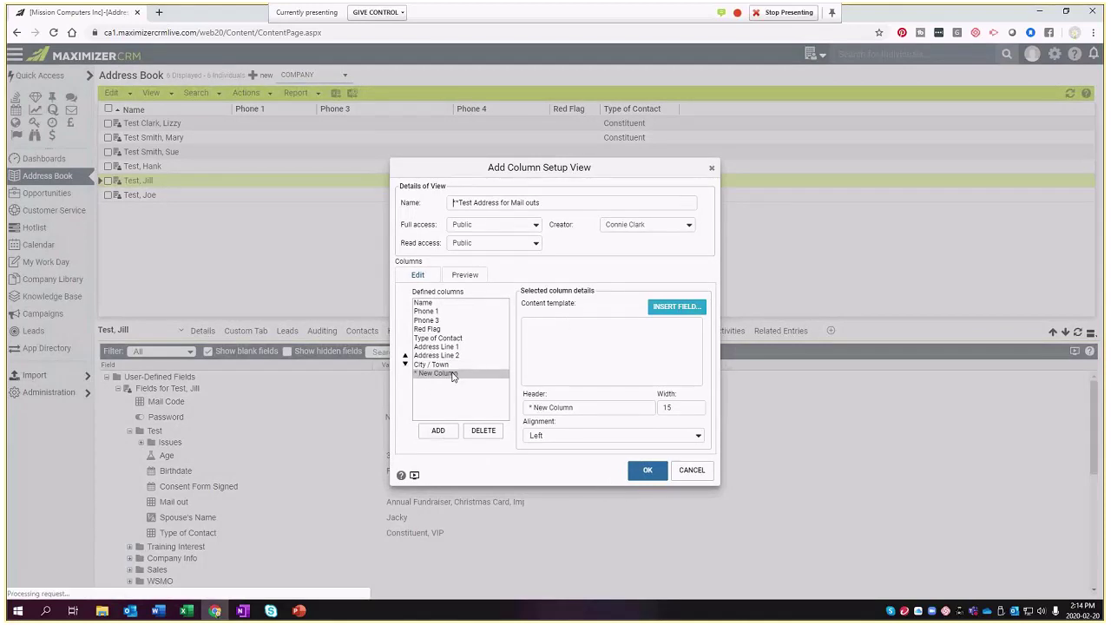
pyautogui.click(673, 309)
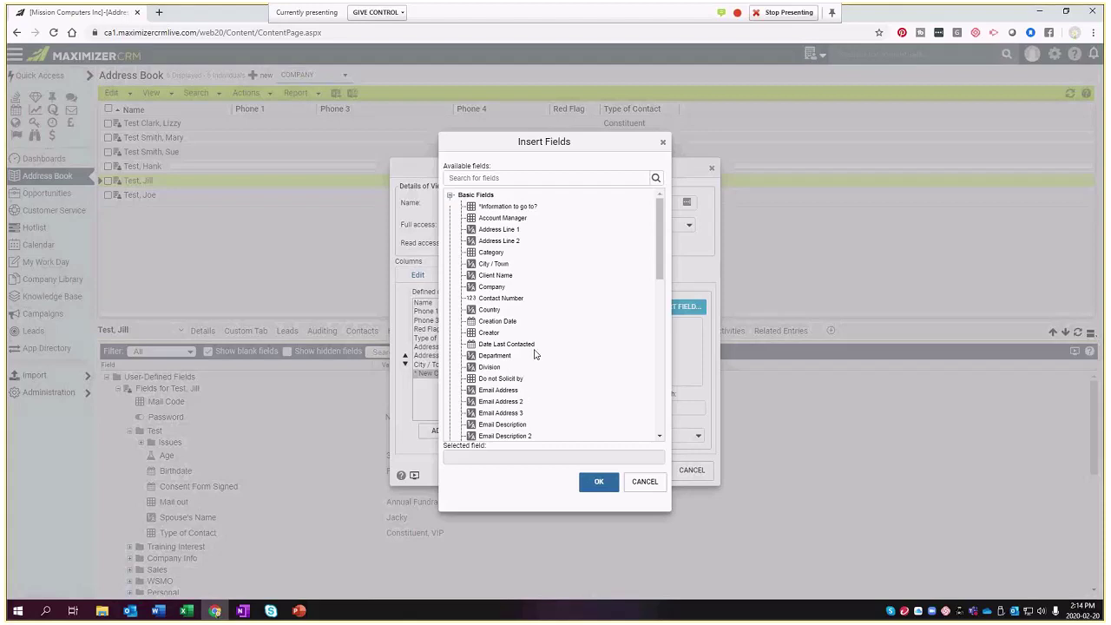
pyautogui.scroll(-3, 536, 354)
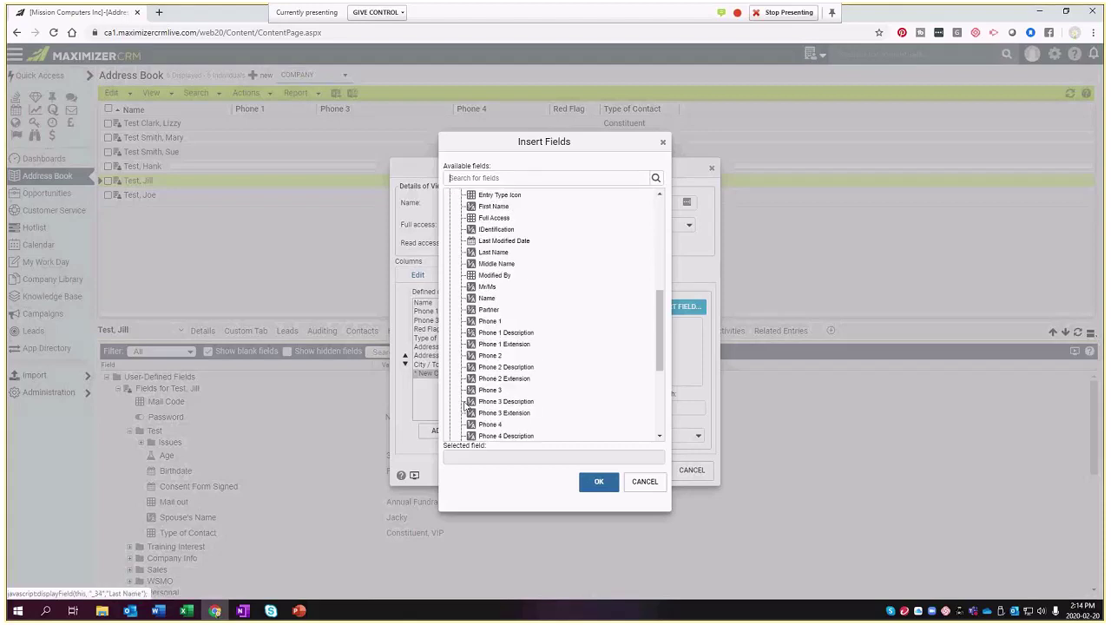
pyautogui.scroll(-3, 556, 328)
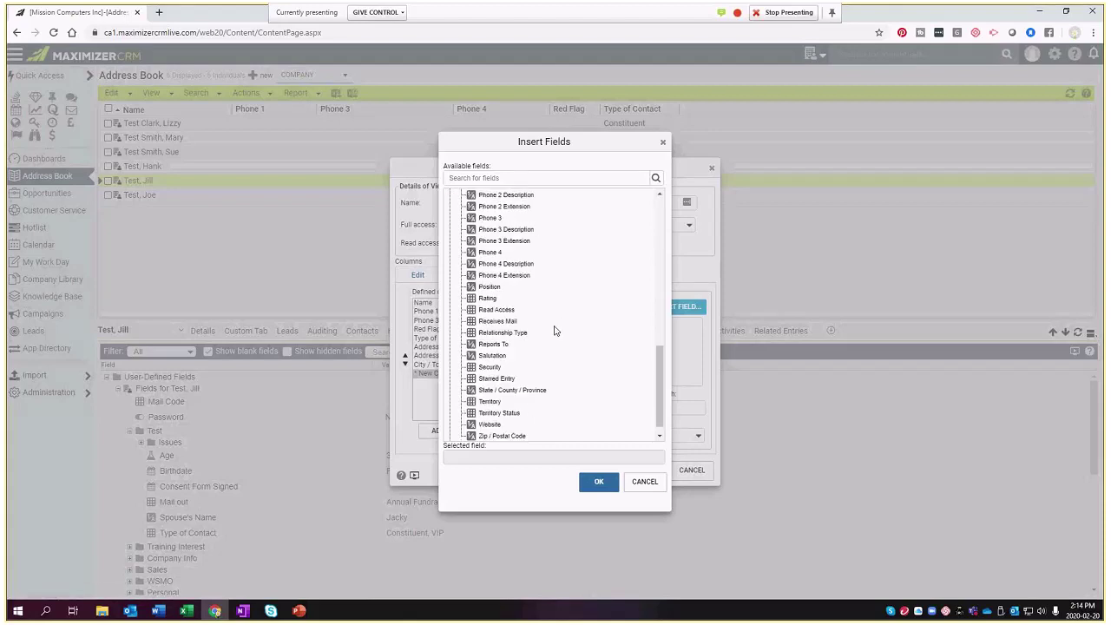
pyautogui.click(488, 391)
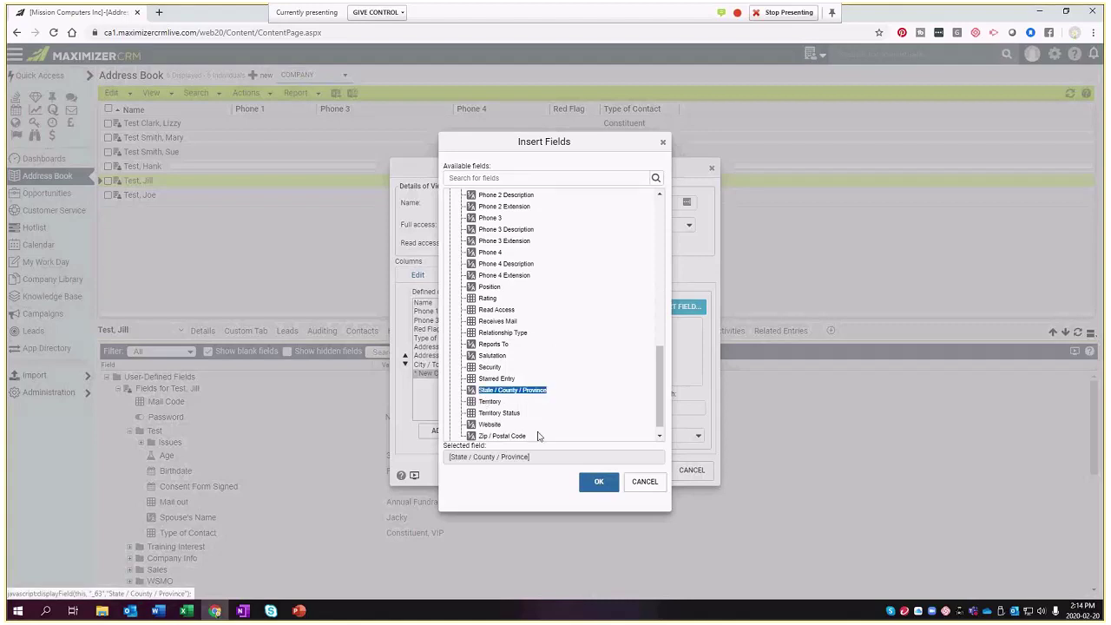
pyautogui.click(595, 482)
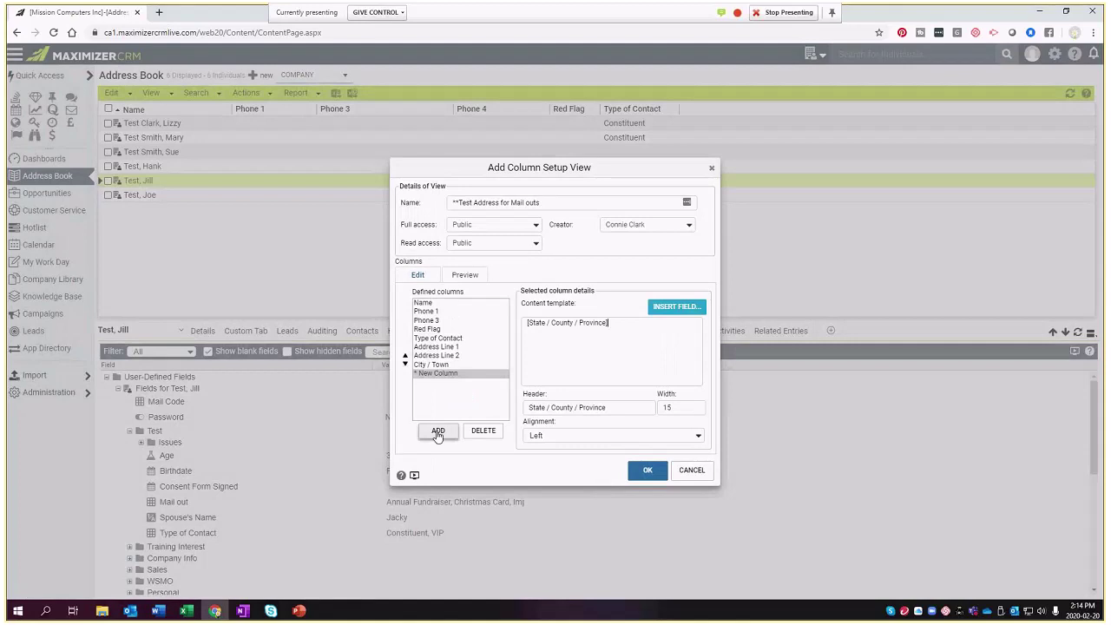
# Add a column with the Zip / Postal Code field to the mail-outs view
pyautogui.click(438, 431)
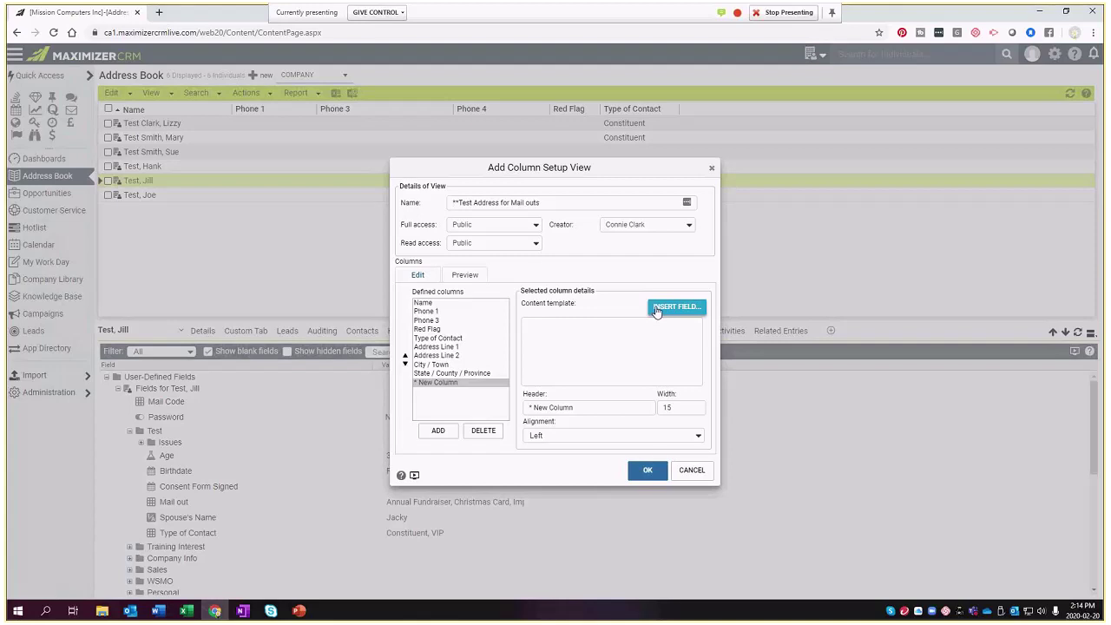
pyautogui.click(656, 309)
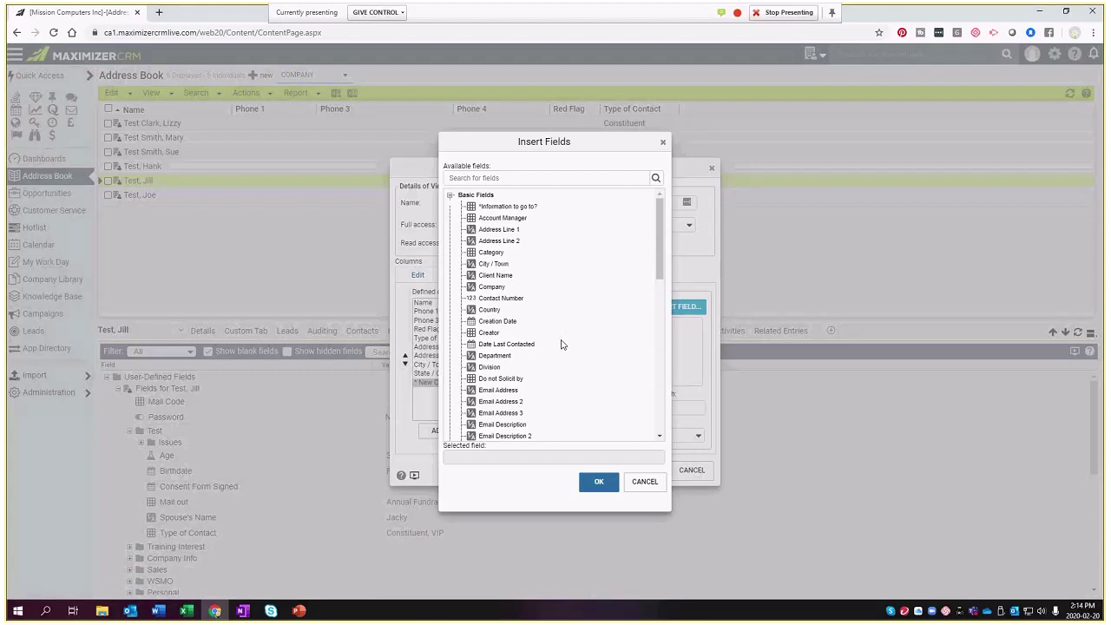
pyautogui.scroll(-1, 560, 345)
pyautogui.scroll(-5, 560, 346)
pyautogui.scroll(-3, 558, 352)
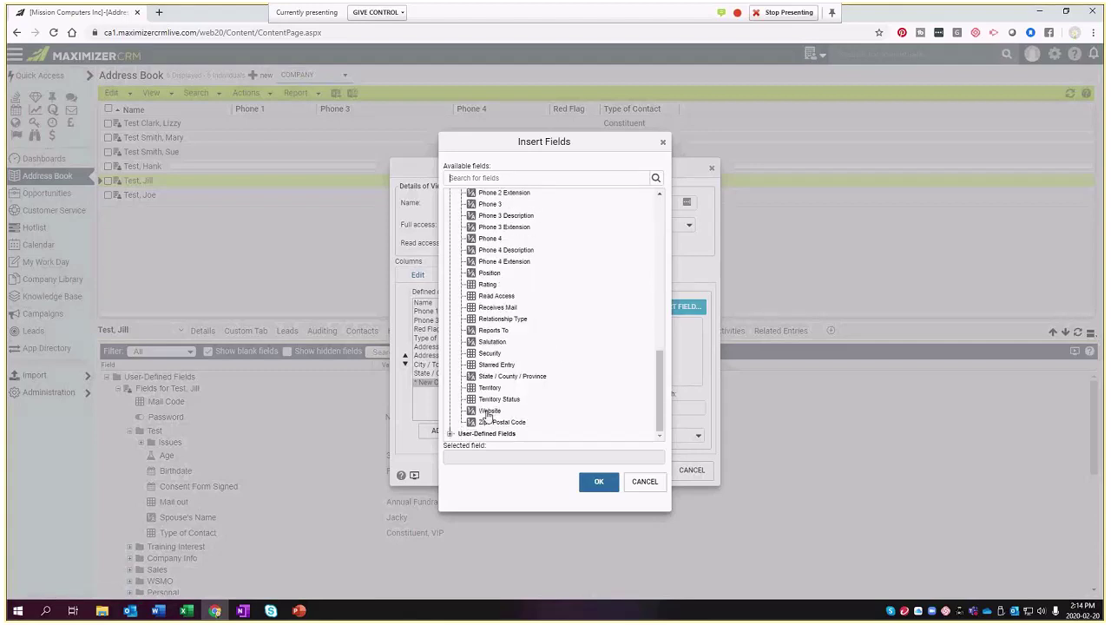
pyautogui.click(502, 421)
pyautogui.click(599, 482)
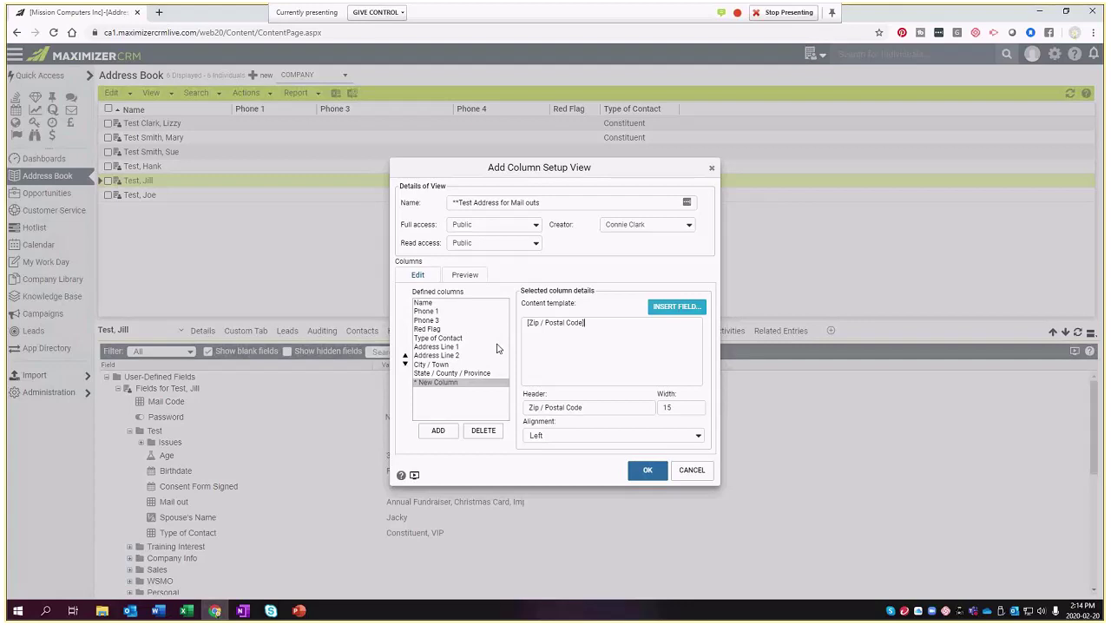
# Add a column with the user-defined Mail out field from the Test folder to the mail-outs view
pyautogui.click(438, 430)
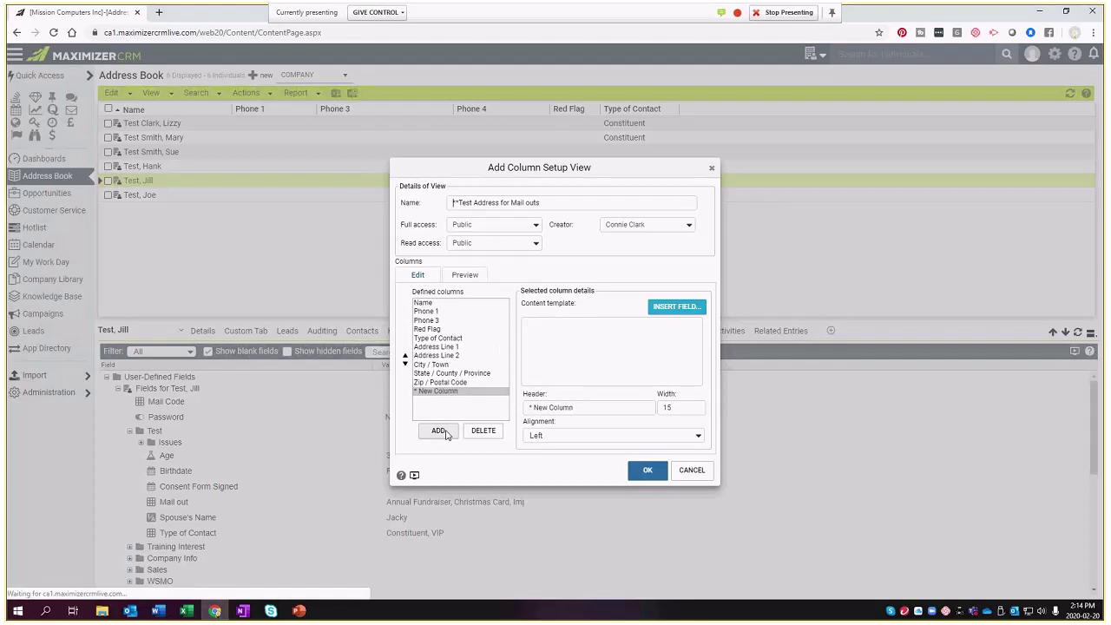
pyautogui.click(676, 306)
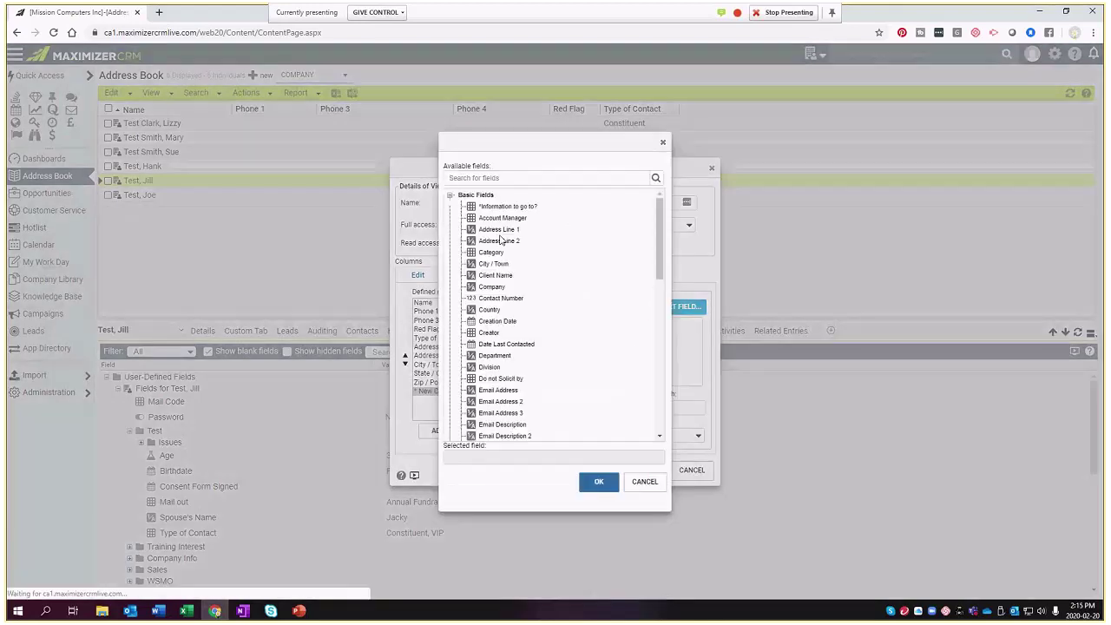
pyautogui.click(451, 196)
pyautogui.click(450, 206)
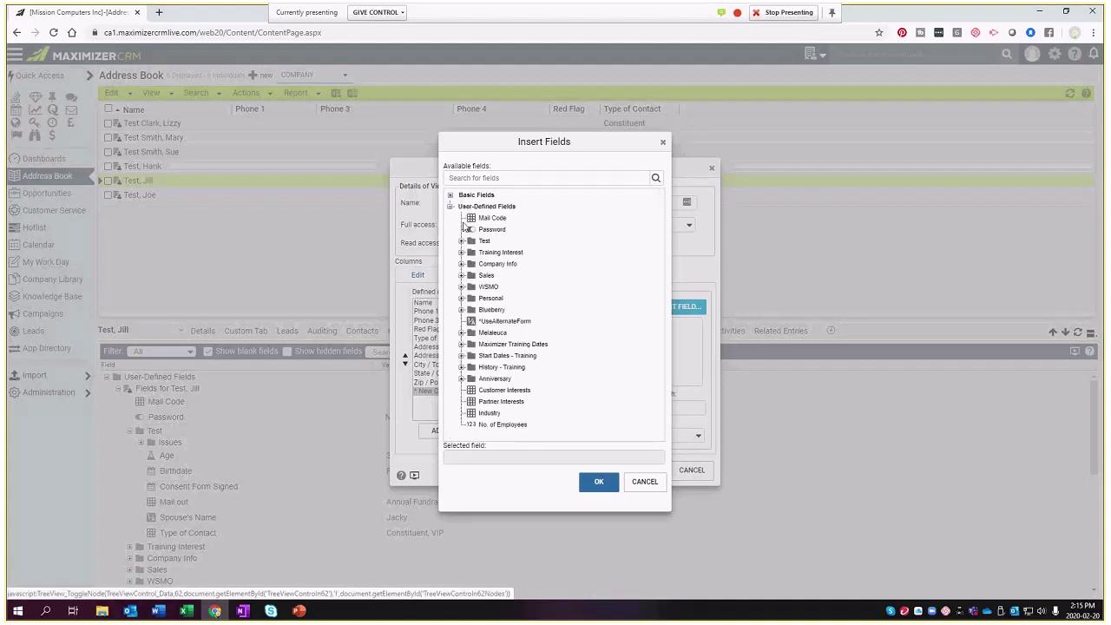
pyautogui.click(486, 242)
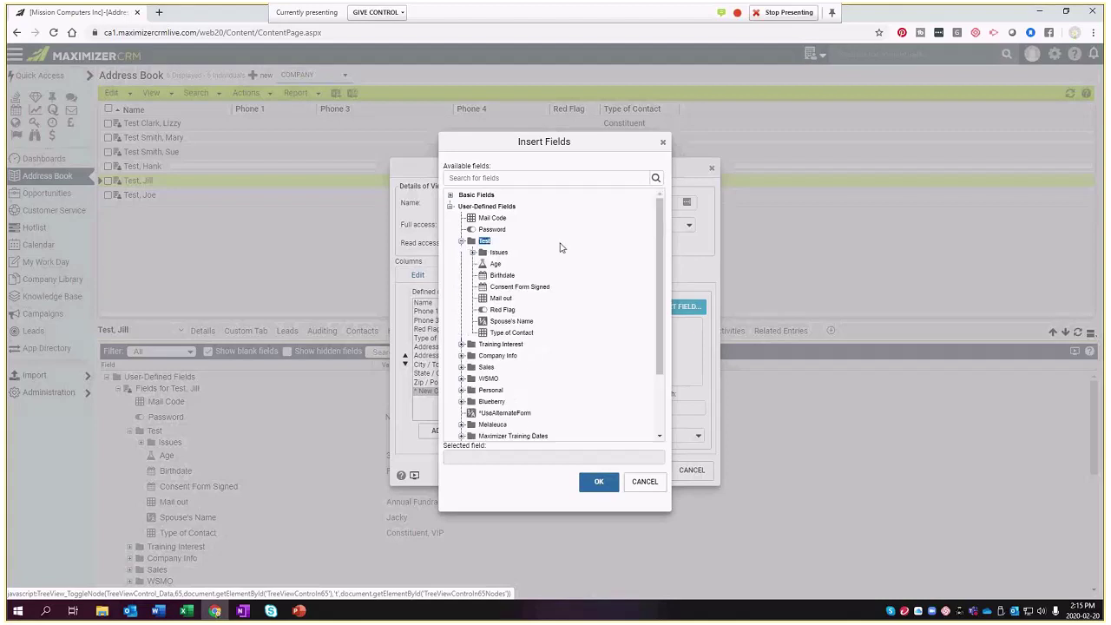
pyautogui.click(517, 302)
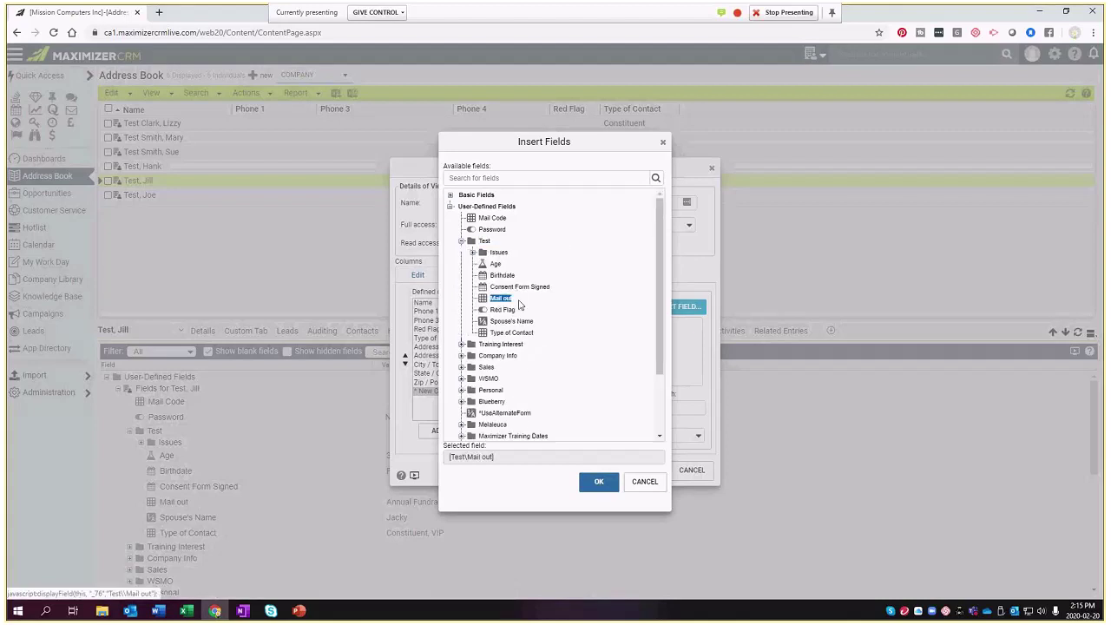
pyautogui.click(599, 482)
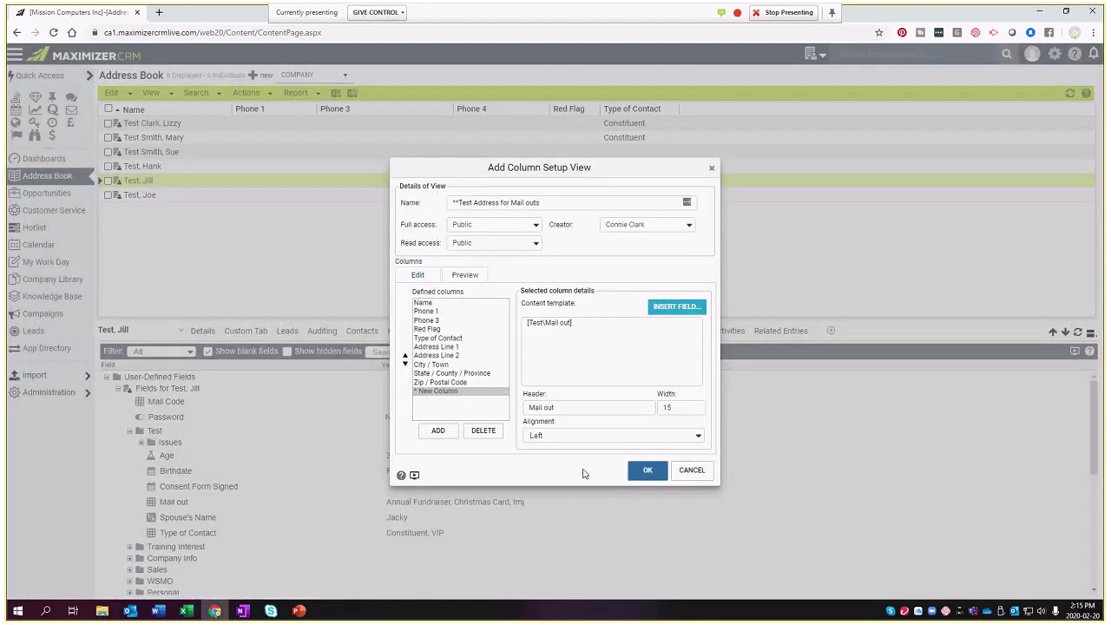
# Move the Red Flag column to the end of the defined columns, below Mail out
pyautogui.click(447, 329)
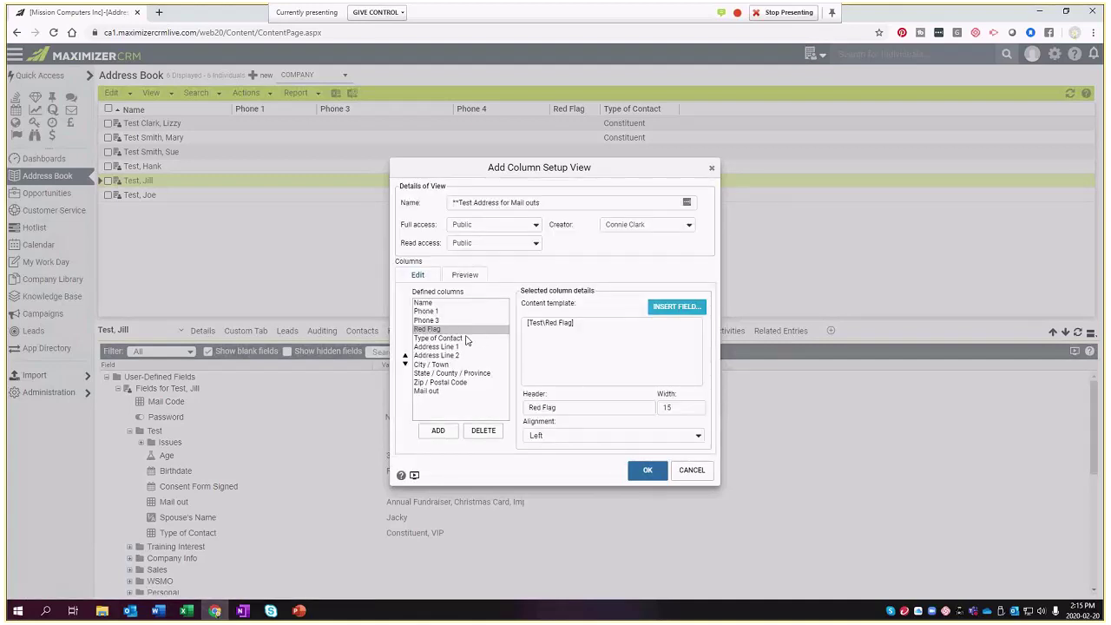
pyautogui.click(405, 366)
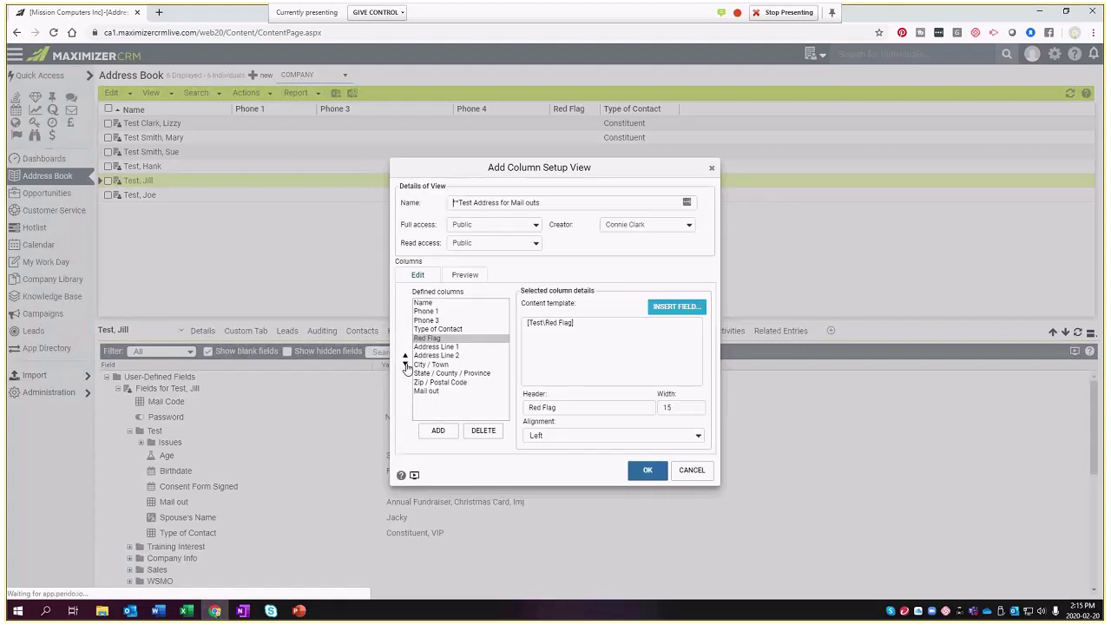
pyautogui.click(404, 366)
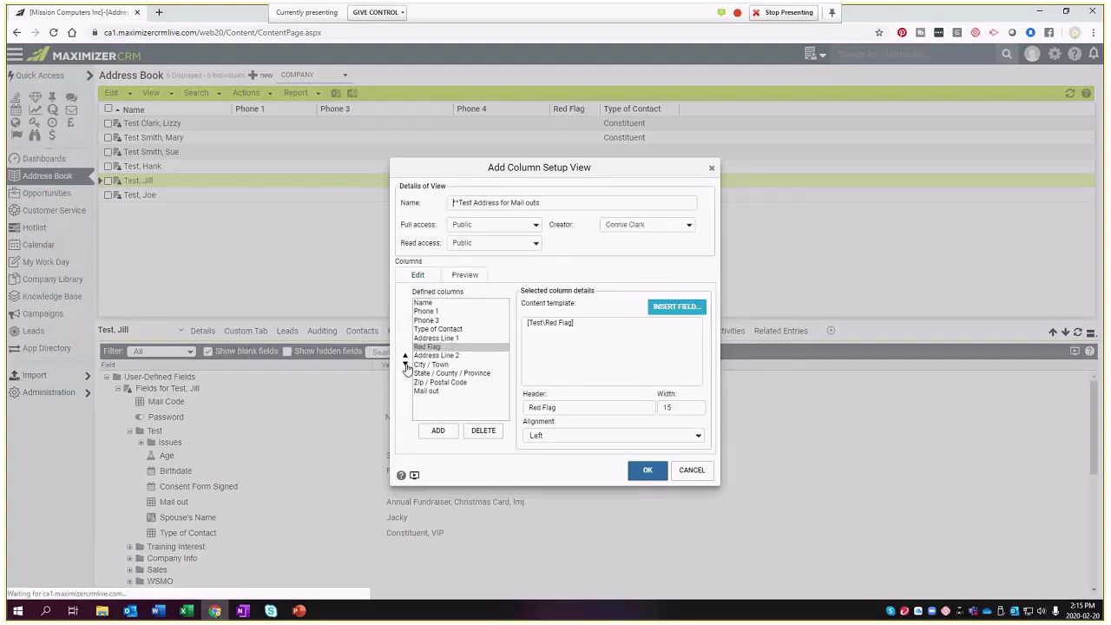
pyautogui.click(405, 366)
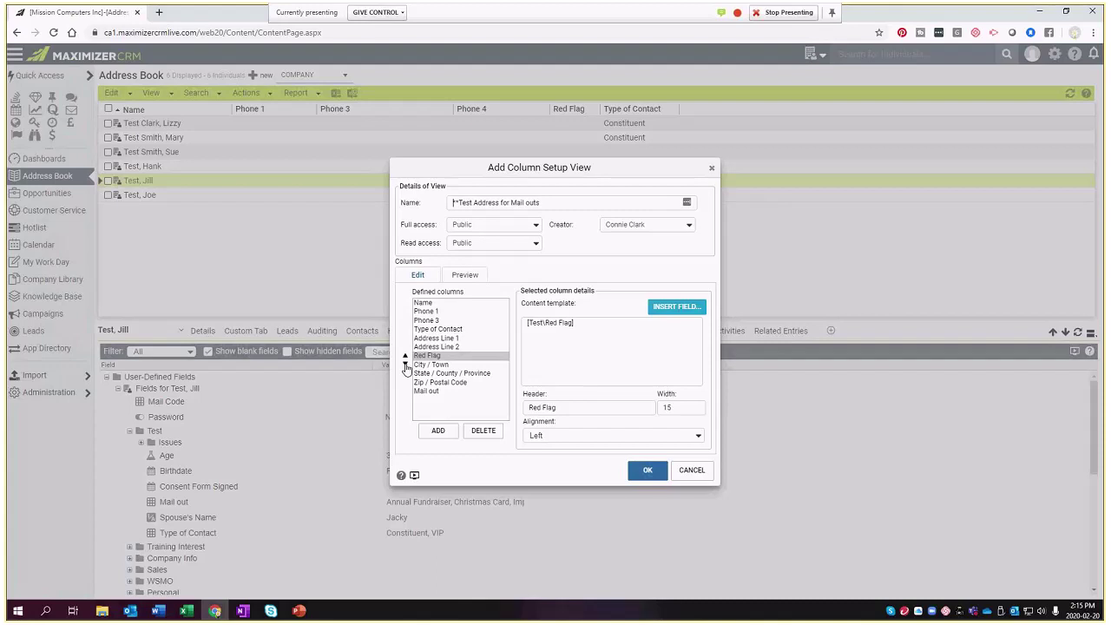
pyautogui.click(404, 366)
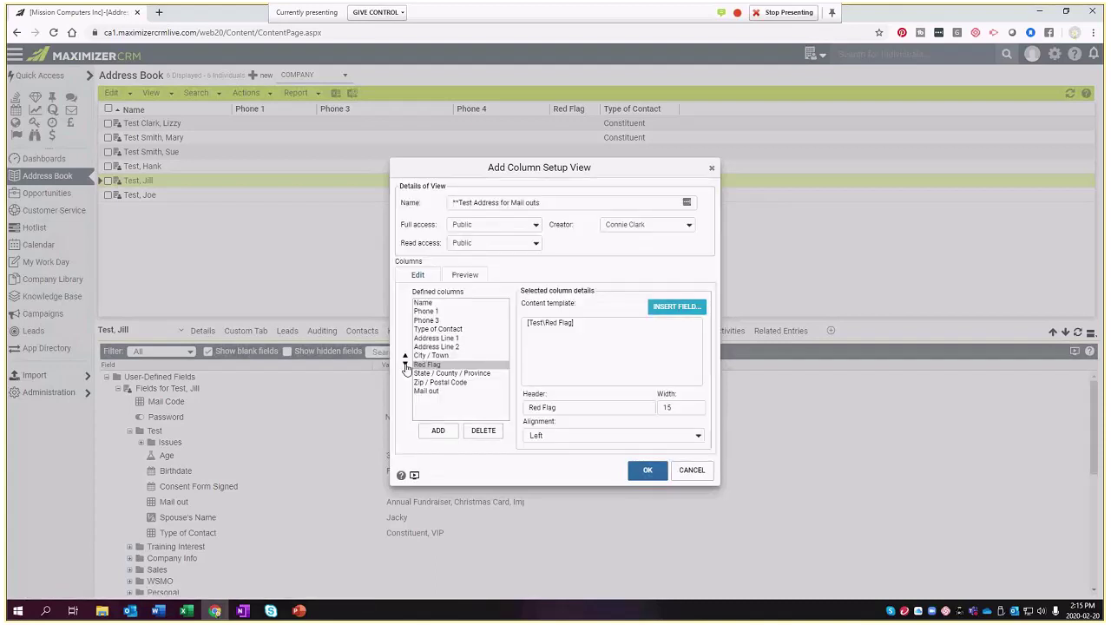
pyautogui.click(404, 367)
pyautogui.click(405, 366)
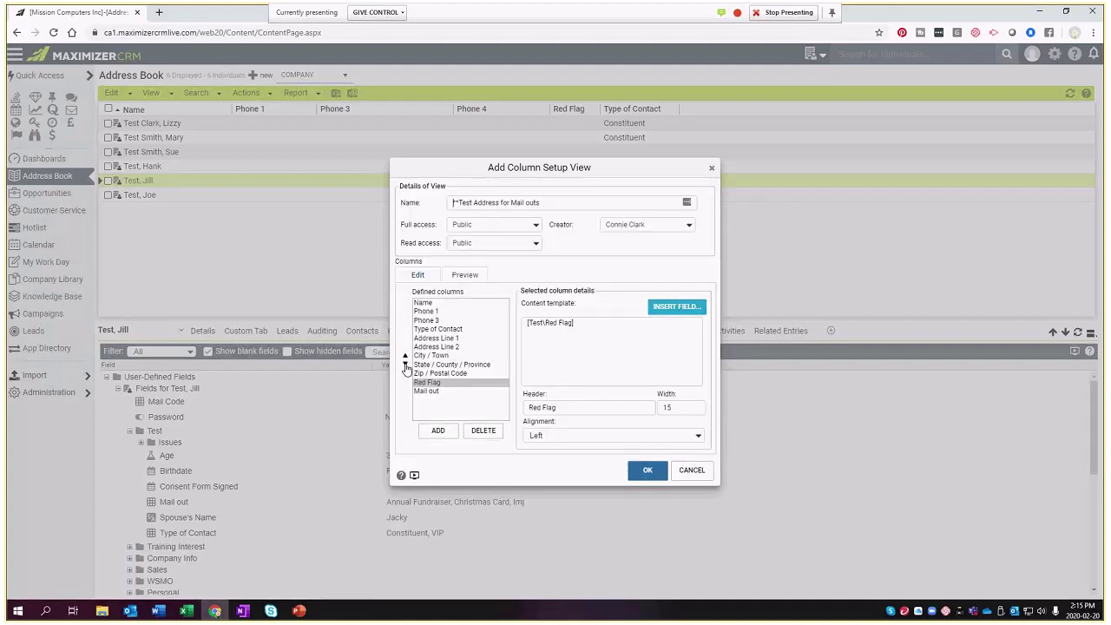
pyautogui.click(405, 366)
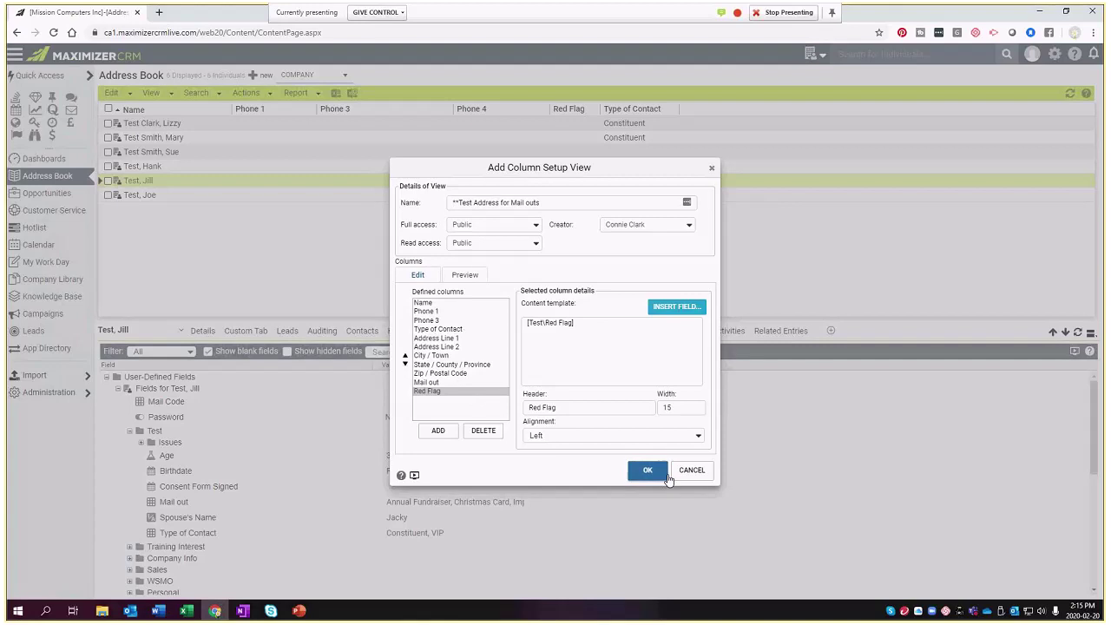
# Save the **Test Address for Mail outs view and apply it to the address book list
pyautogui.click(648, 472)
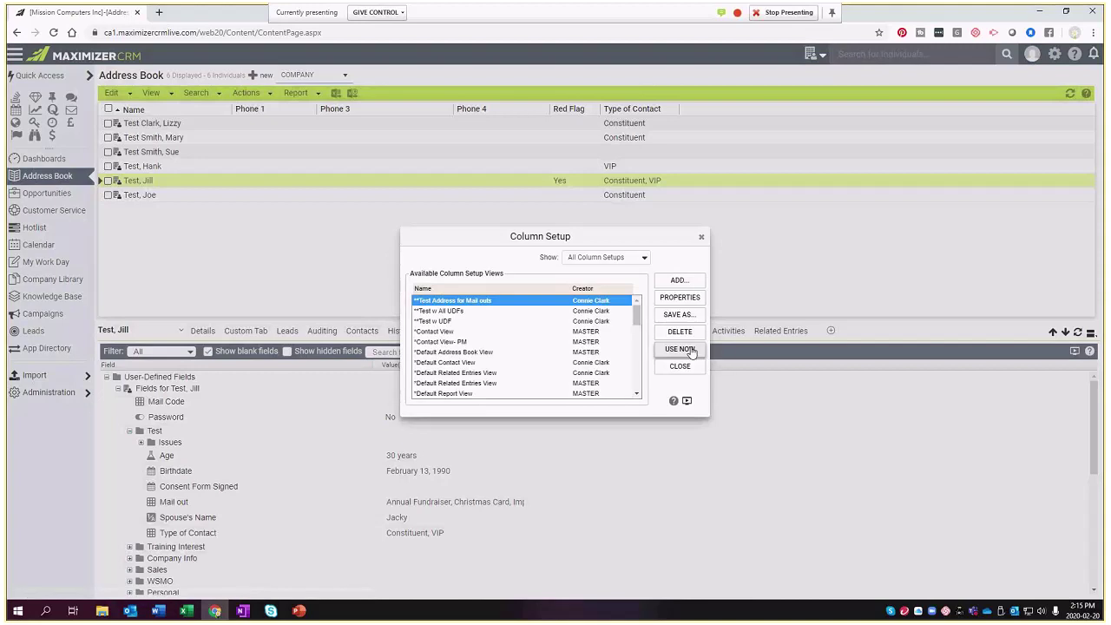
pyautogui.click(681, 349)
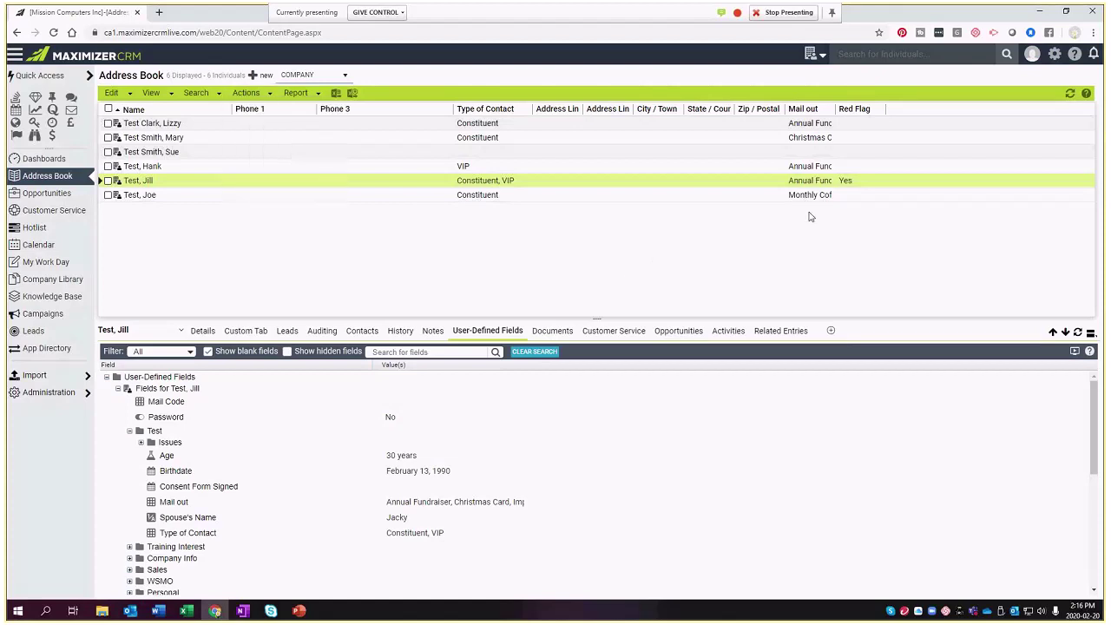
# Edit the selected contact's details and fill in the main address's city and province as Edmonton, Alberta
pyautogui.click(204, 332)
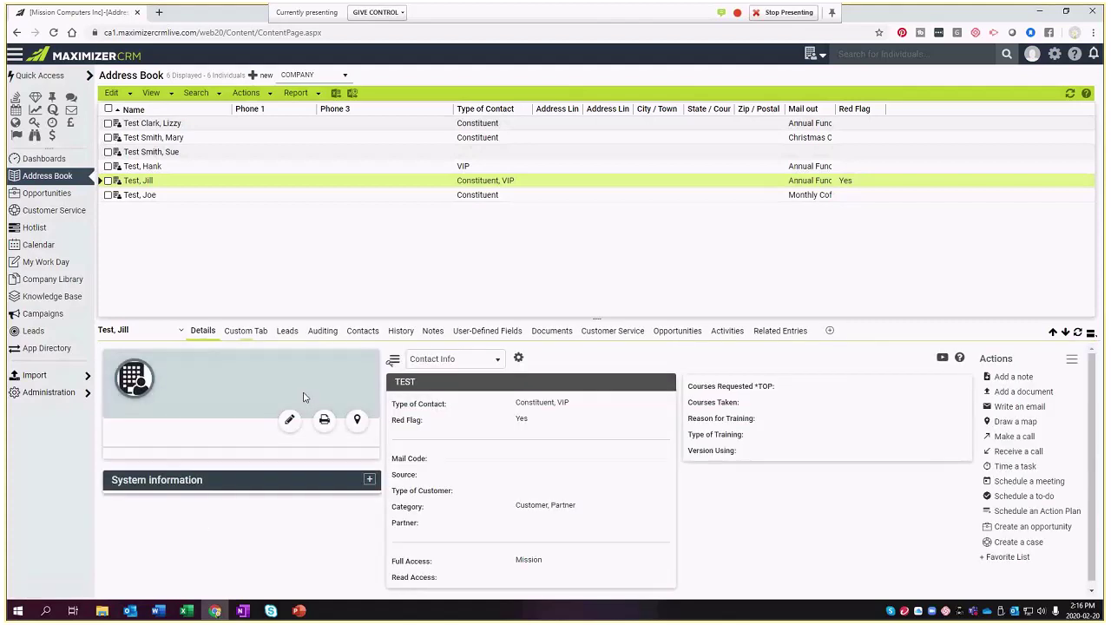
pyautogui.click(292, 424)
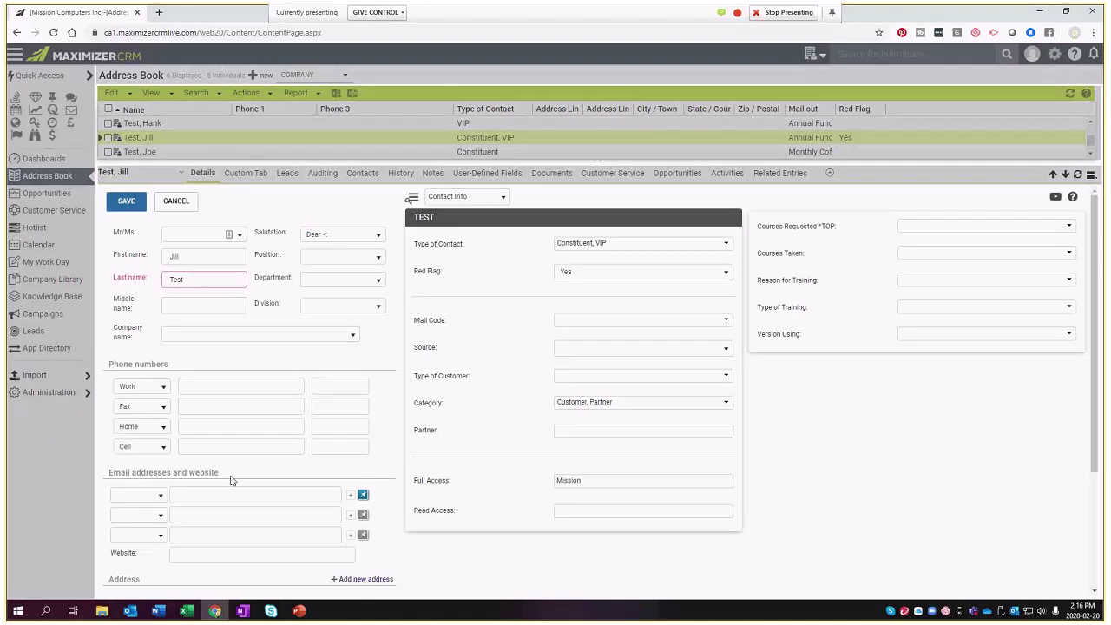
pyautogui.scroll(-2, 230, 481)
pyautogui.click(355, 479)
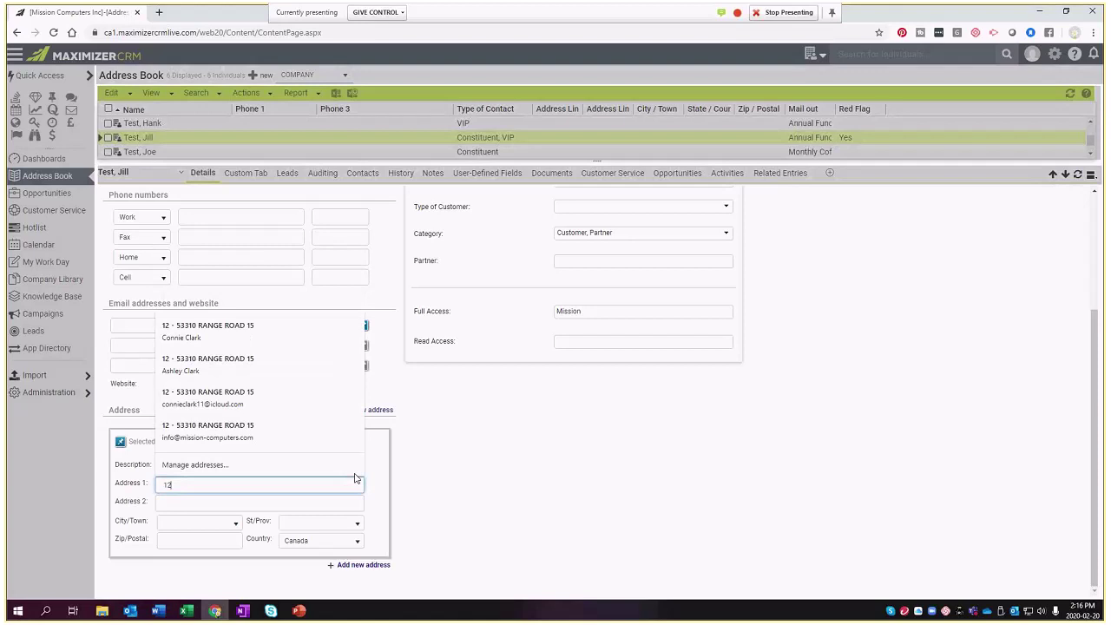
pyautogui.click(277, 506)
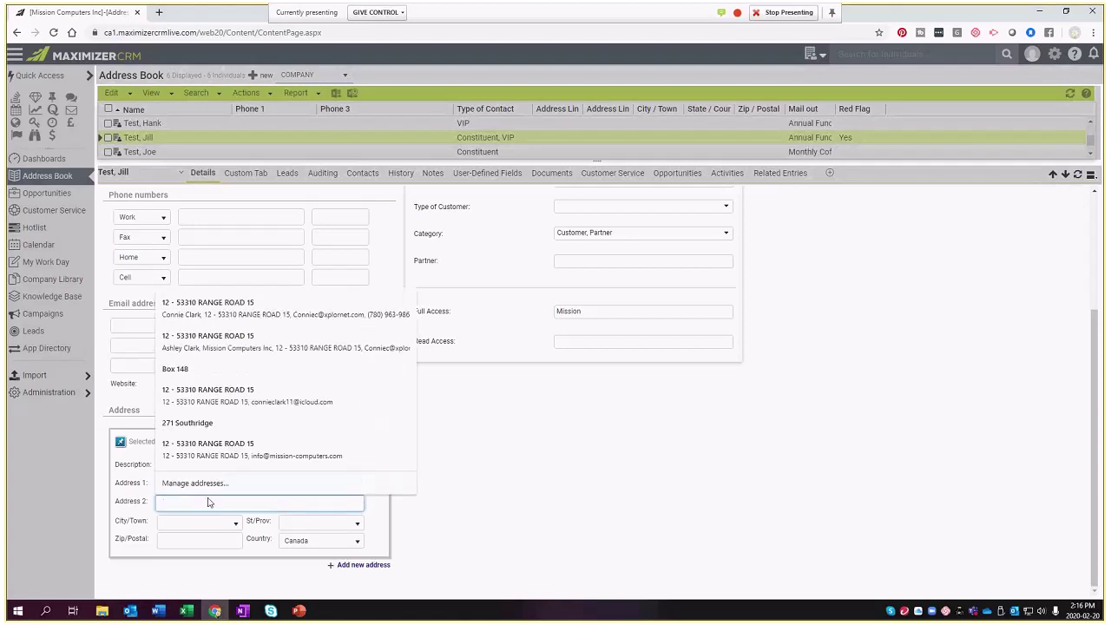
pyautogui.click(201, 523)
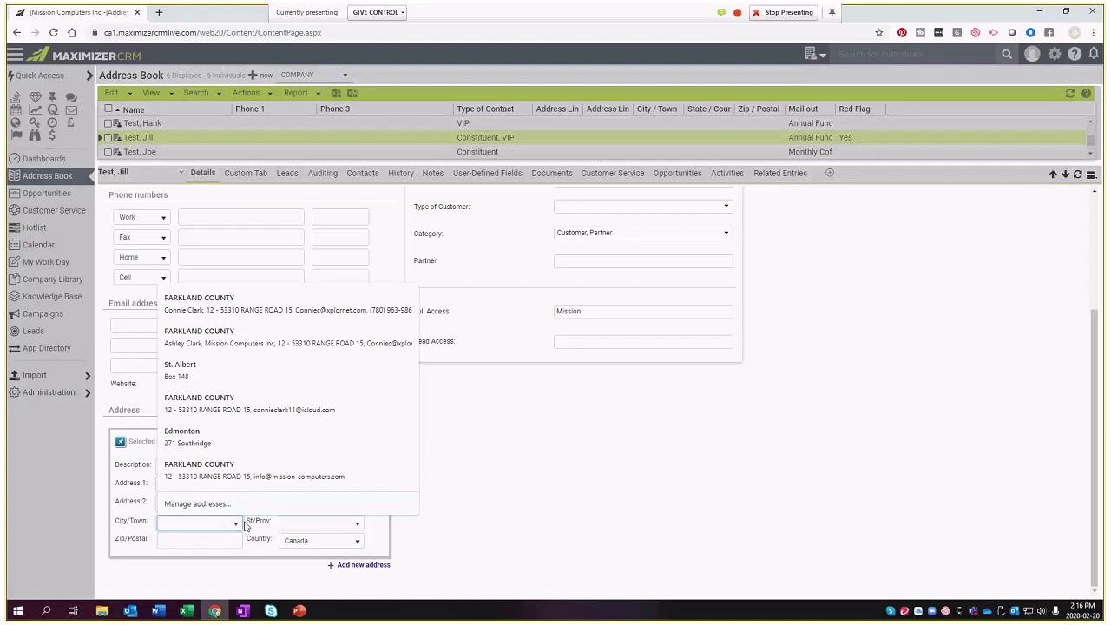
pyautogui.write('Edmonton')
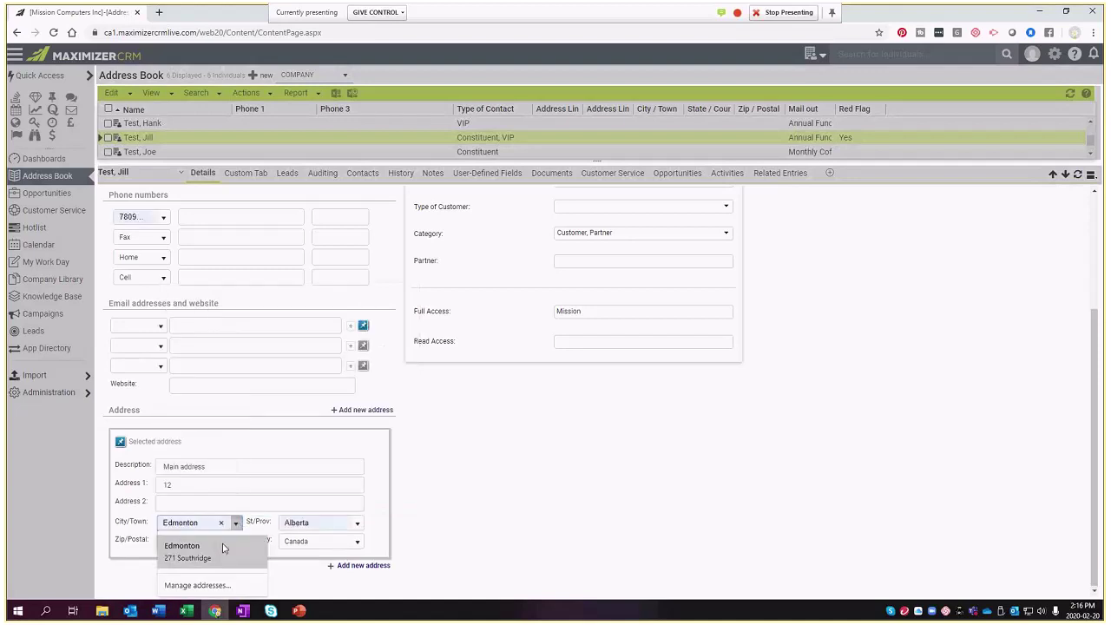
pyautogui.click(211, 551)
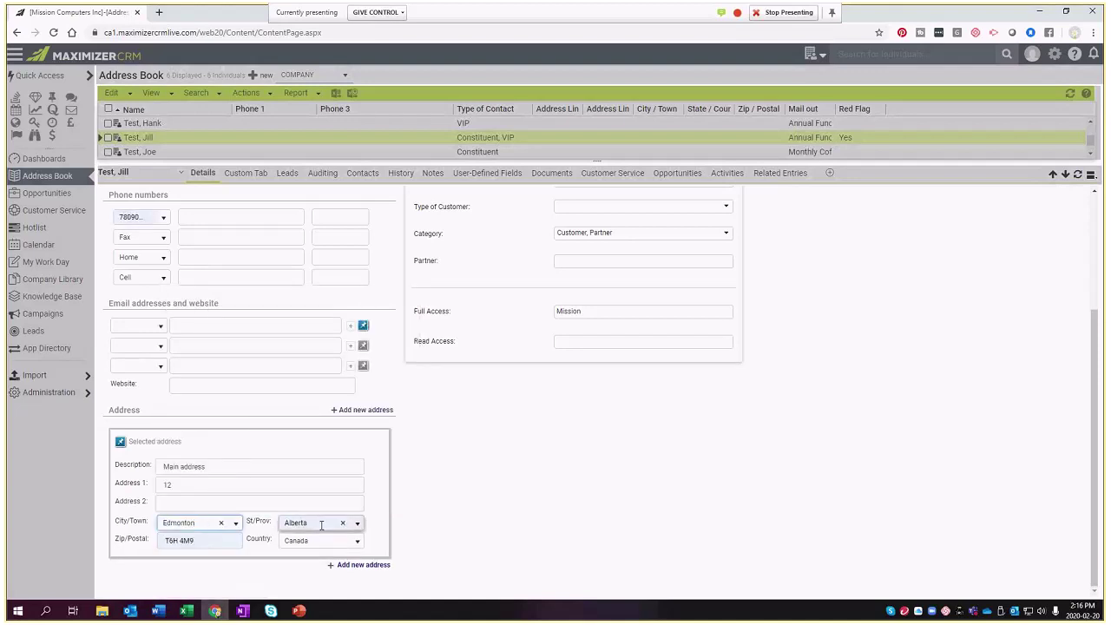
# Clear the autofilled postal code, complete the contact's street address in Address 1, and save the record
pyautogui.click(191, 541)
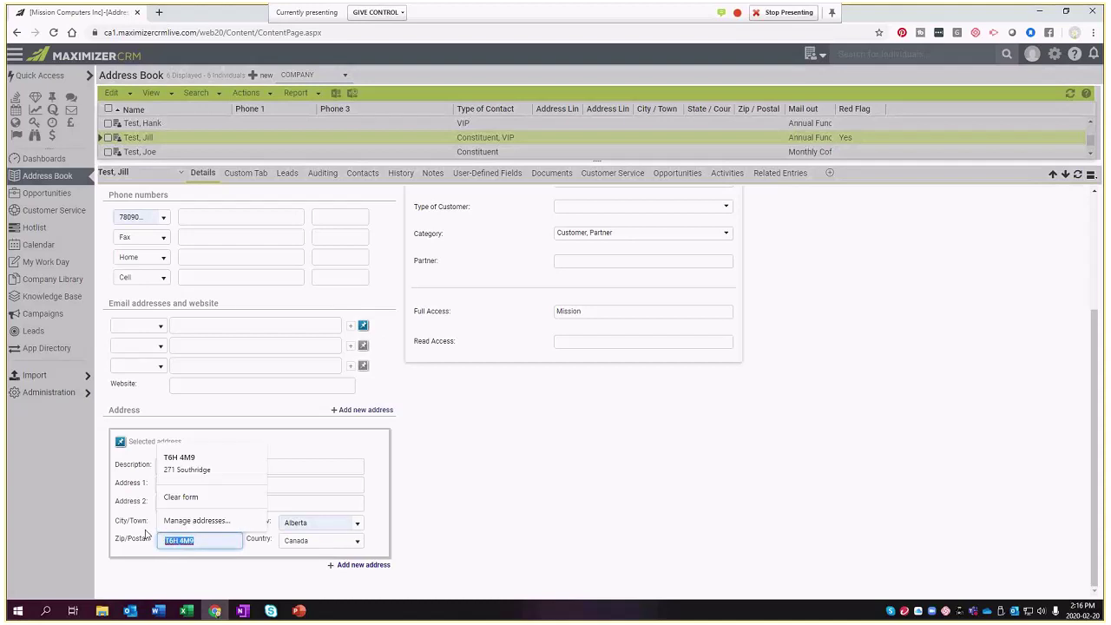
pyautogui.press('Delete')
pyautogui.click(213, 483)
pyautogui.write('12')
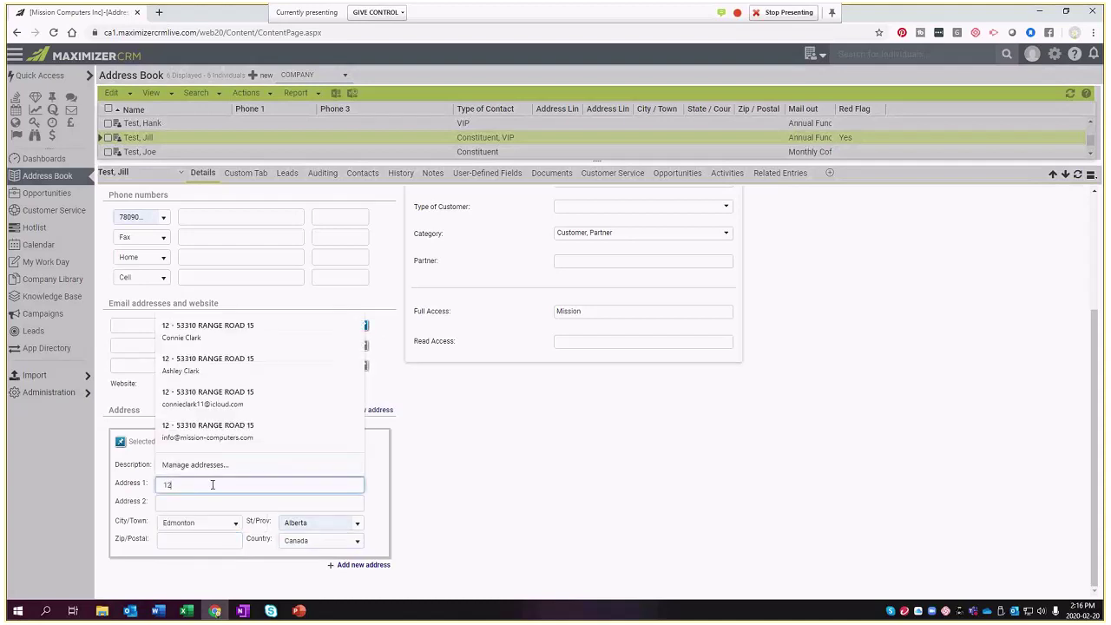
pyautogui.write(' Main Street')
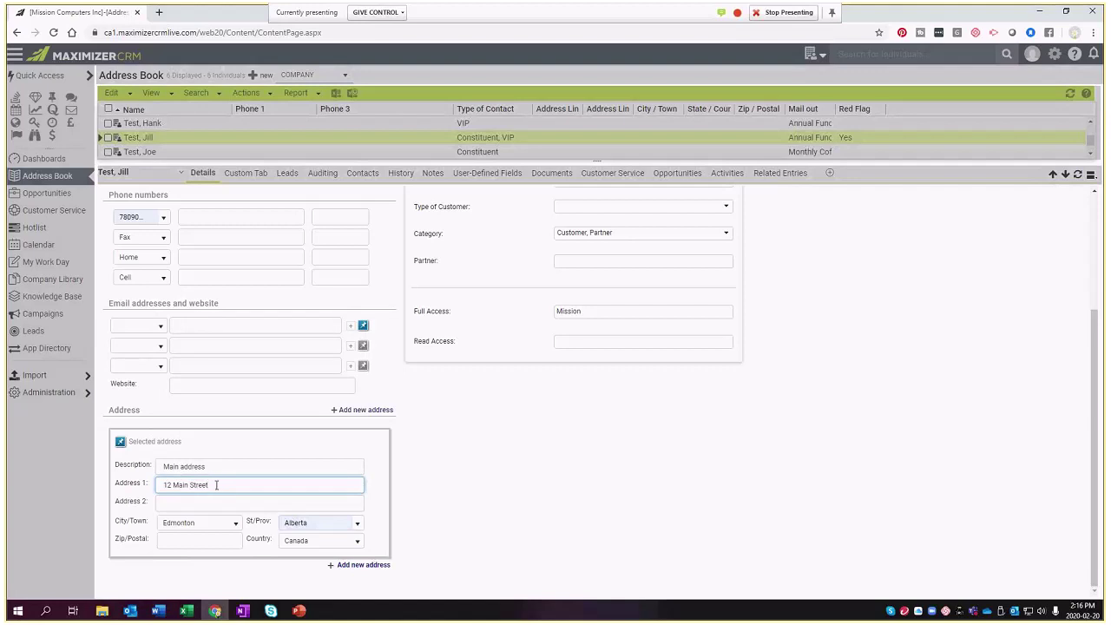
pyautogui.click(497, 493)
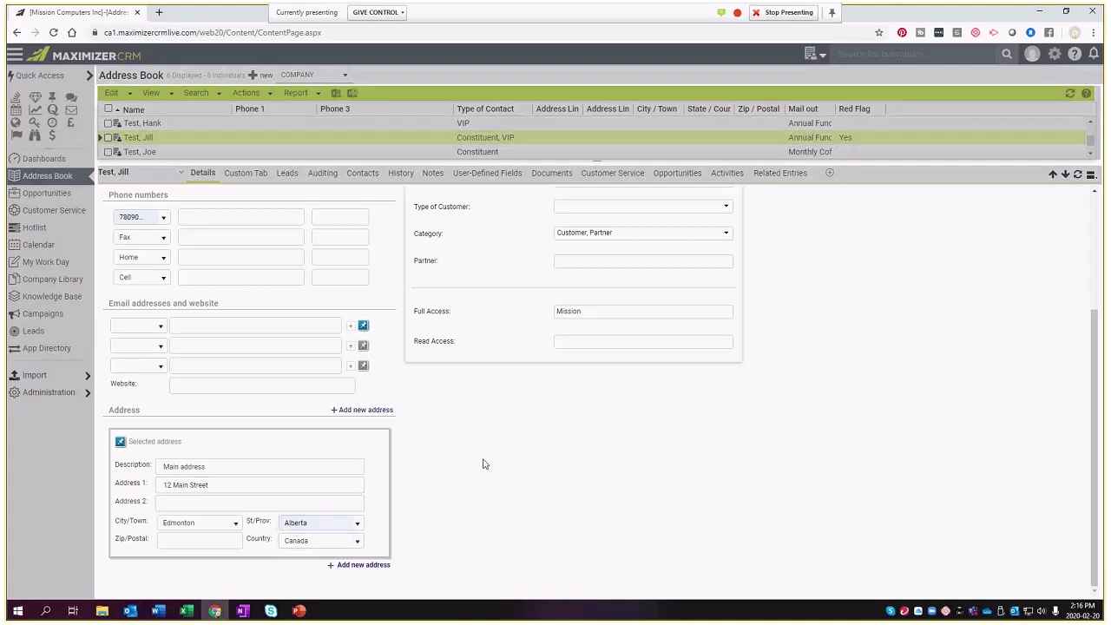
pyautogui.scroll(1, 484, 461)
pyautogui.scroll(3, 484, 461)
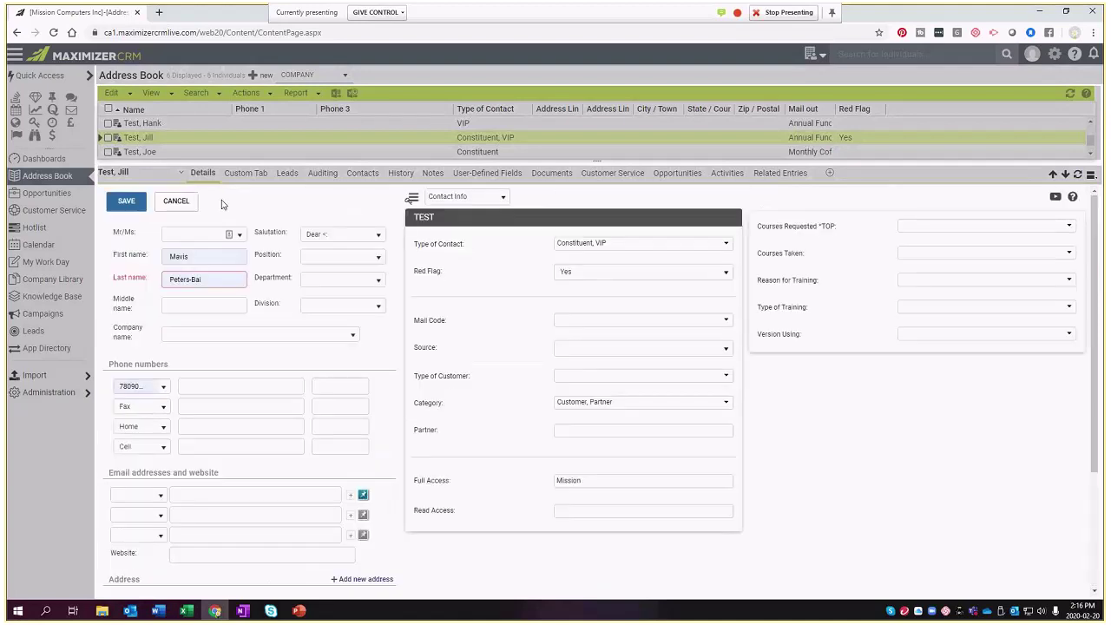
pyautogui.click(126, 202)
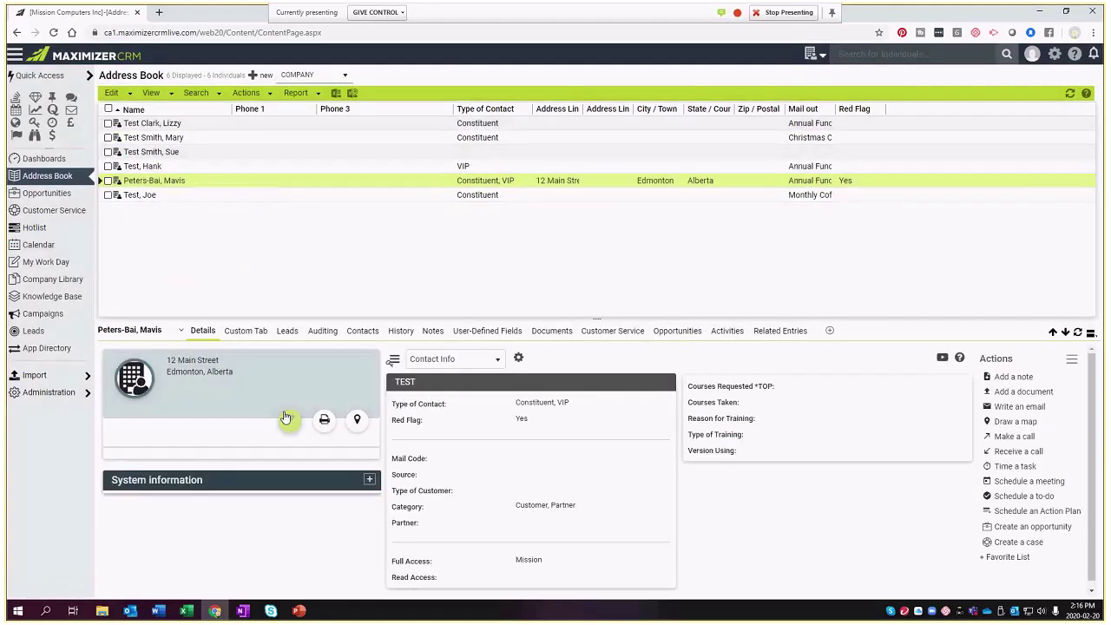
# Correct the selected contact's overwritten first and last name and save the record
pyautogui.click(288, 420)
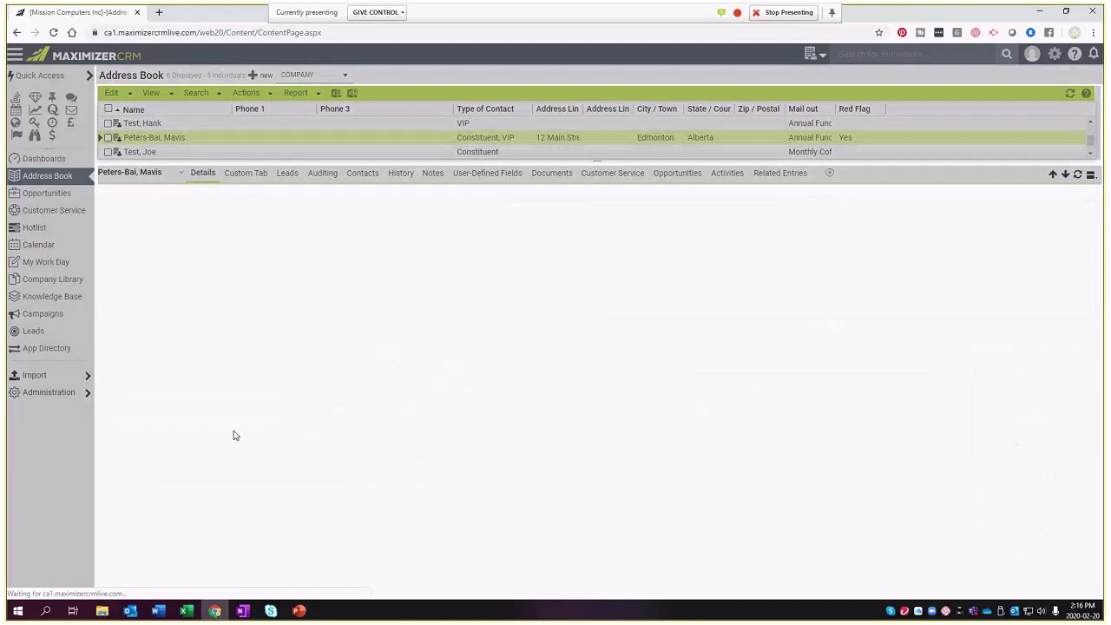
pyautogui.click(223, 253)
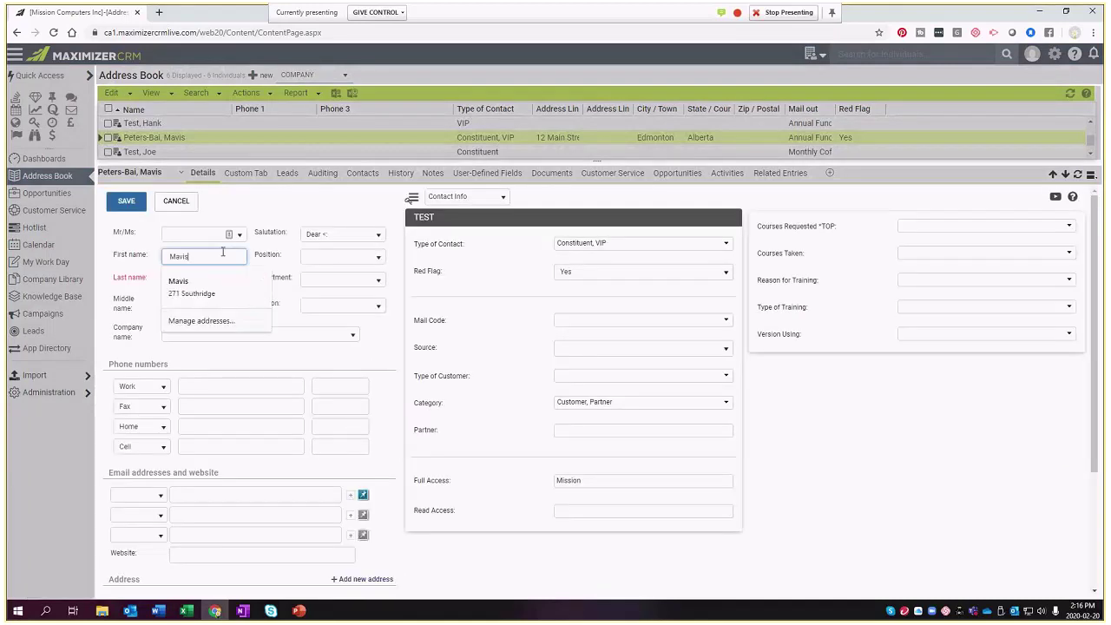
pyautogui.hotkey('ctrl', 'a')
pyautogui.write('Bill')
pyautogui.press('Tab')
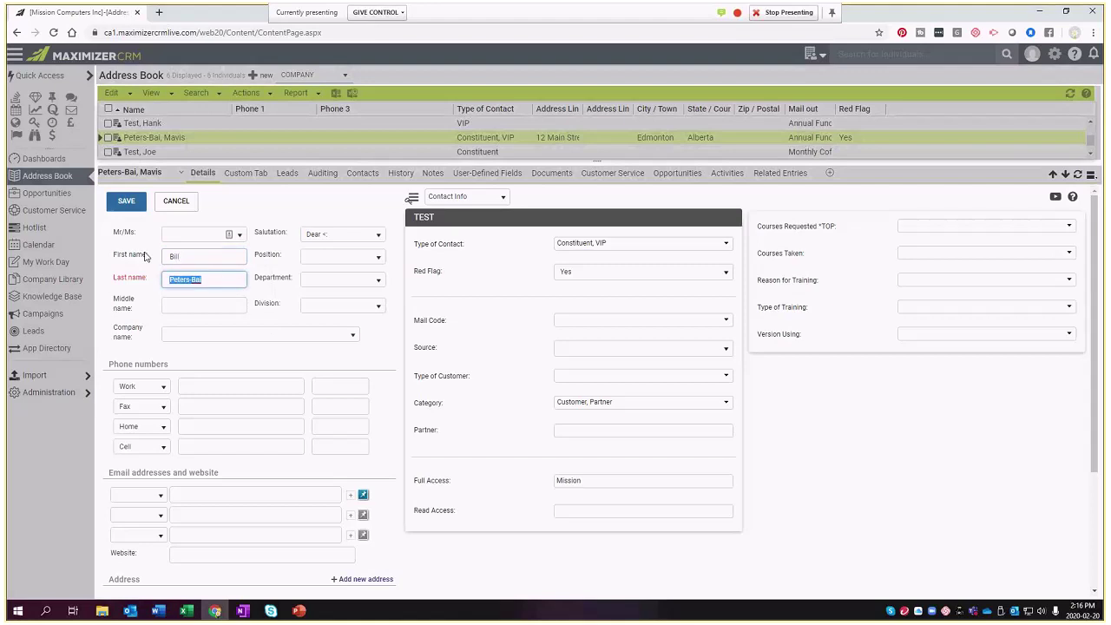
pyautogui.write('Test')
pyautogui.press('Tab')
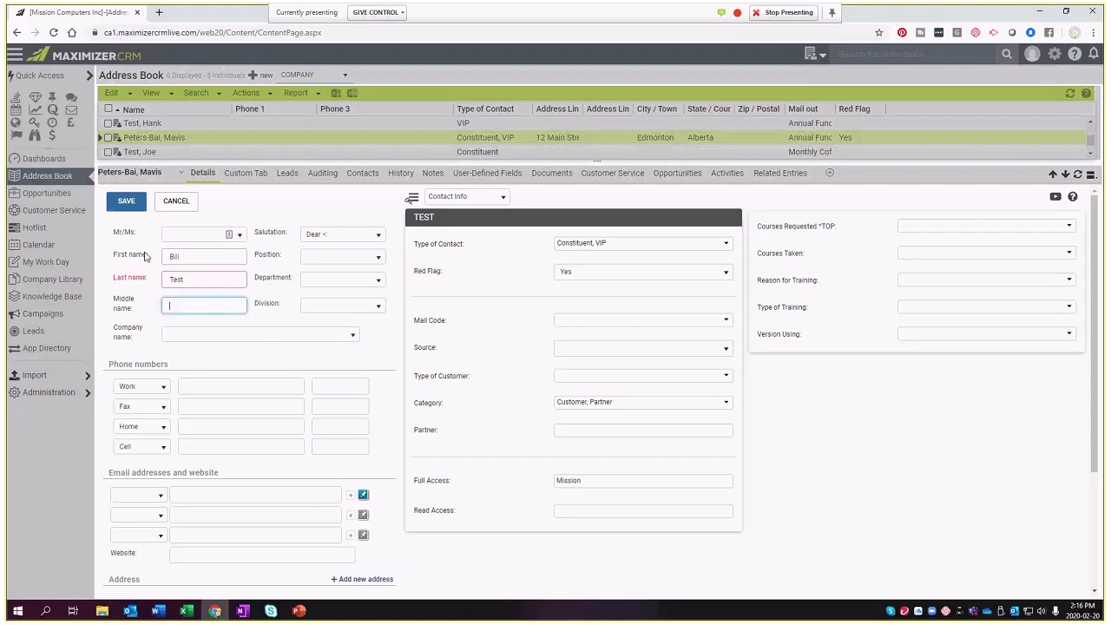
pyautogui.click(130, 203)
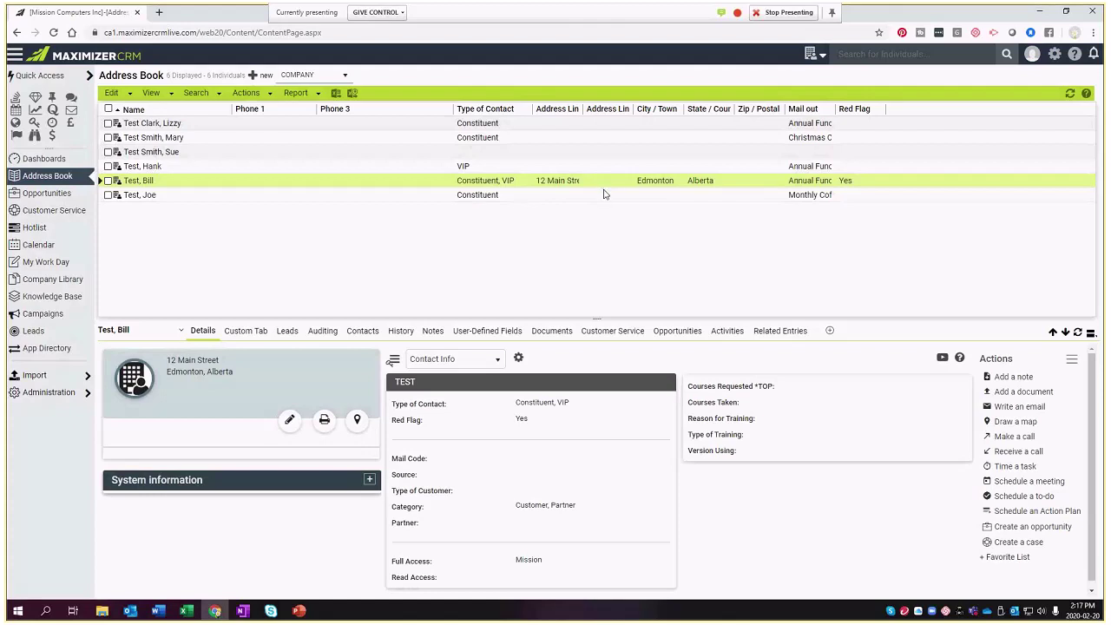
# Open the properties of the **Test Address for Mail outs column setup and set the Address Line 1 column's width to 25
pyautogui.click(159, 96)
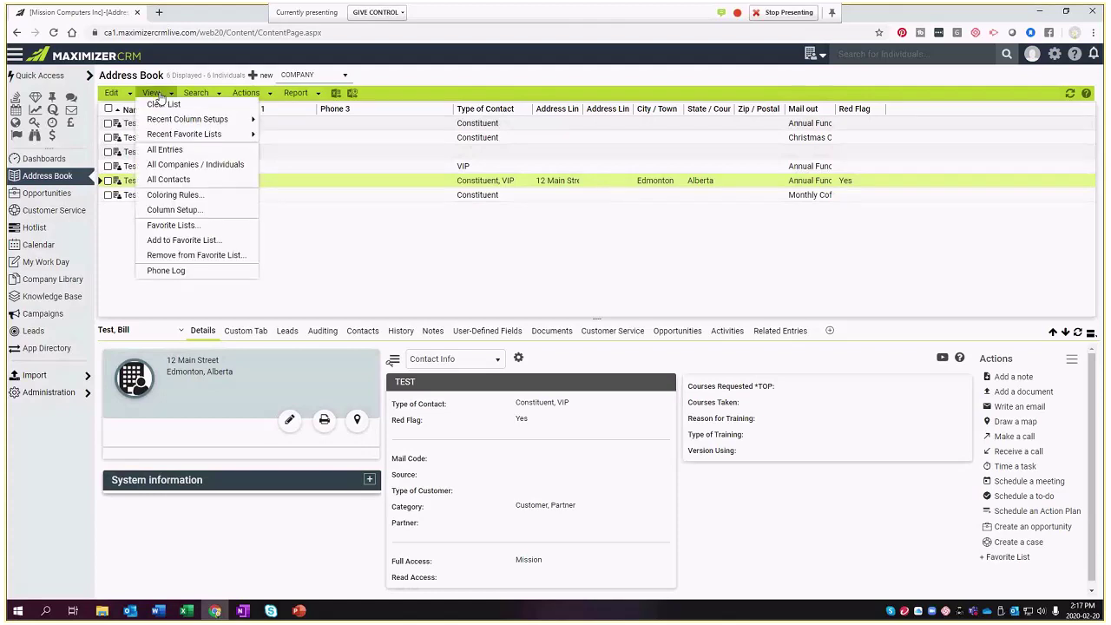
pyautogui.click(203, 211)
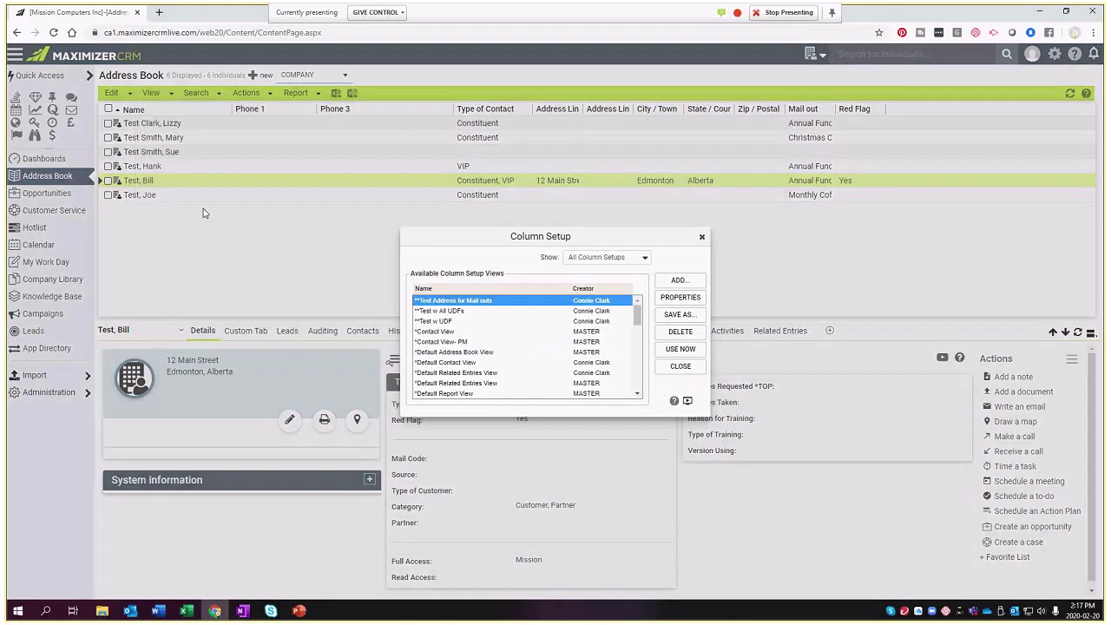
pyautogui.click(680, 298)
pyautogui.click(443, 338)
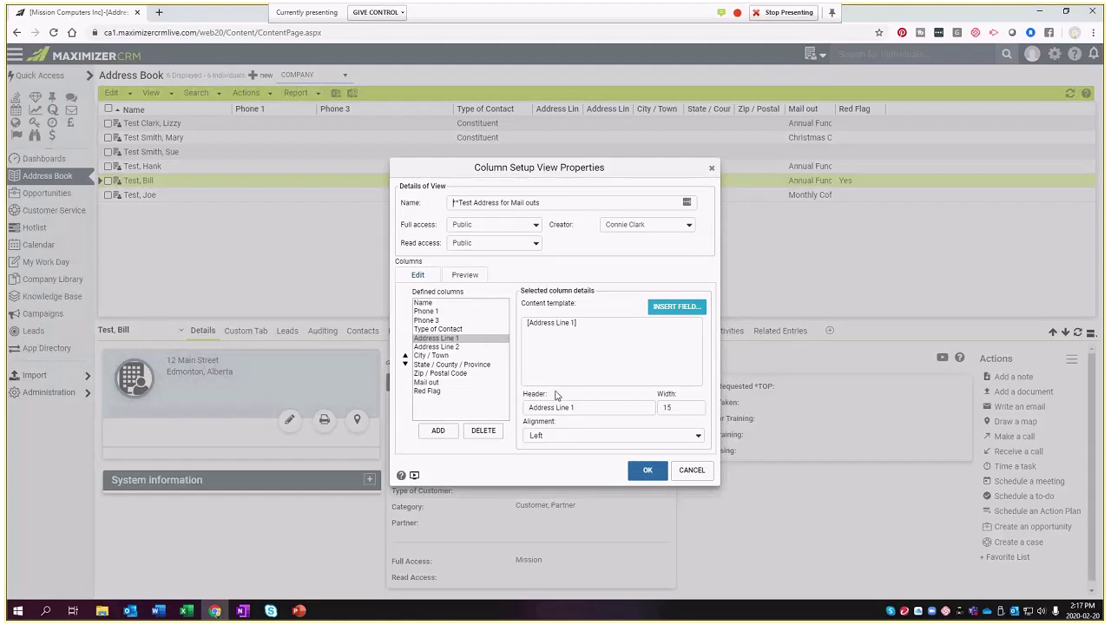
pyautogui.click(667, 407)
pyautogui.press('Delete')
pyautogui.write('2')
# Set the City / Town column's width to 20 and the Mail out column's width to 30
pyautogui.click(475, 346)
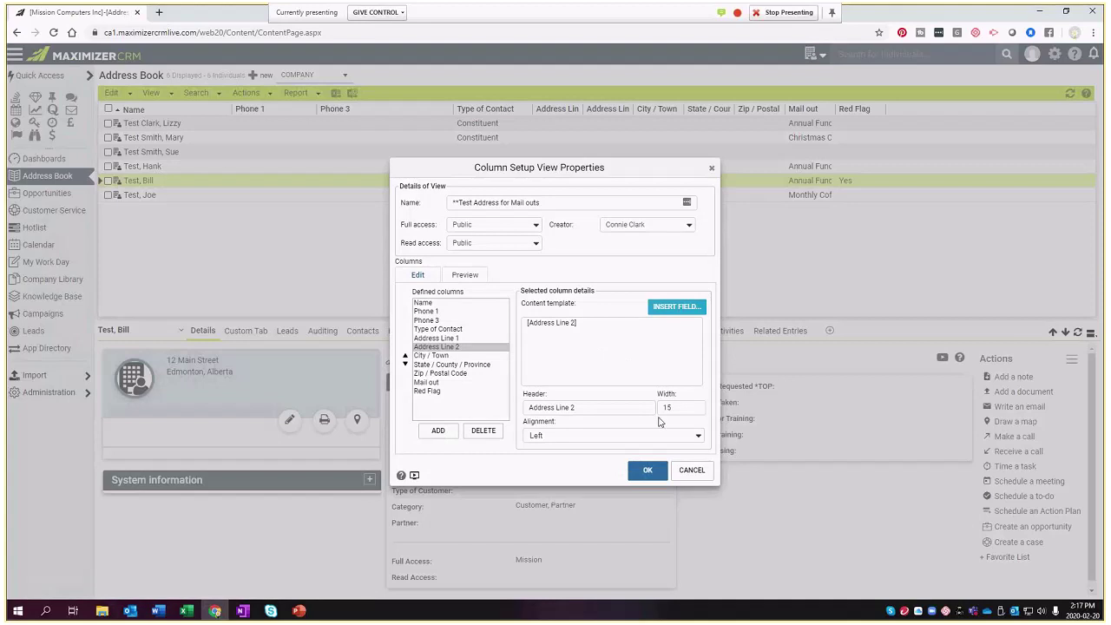
pyautogui.click(470, 355)
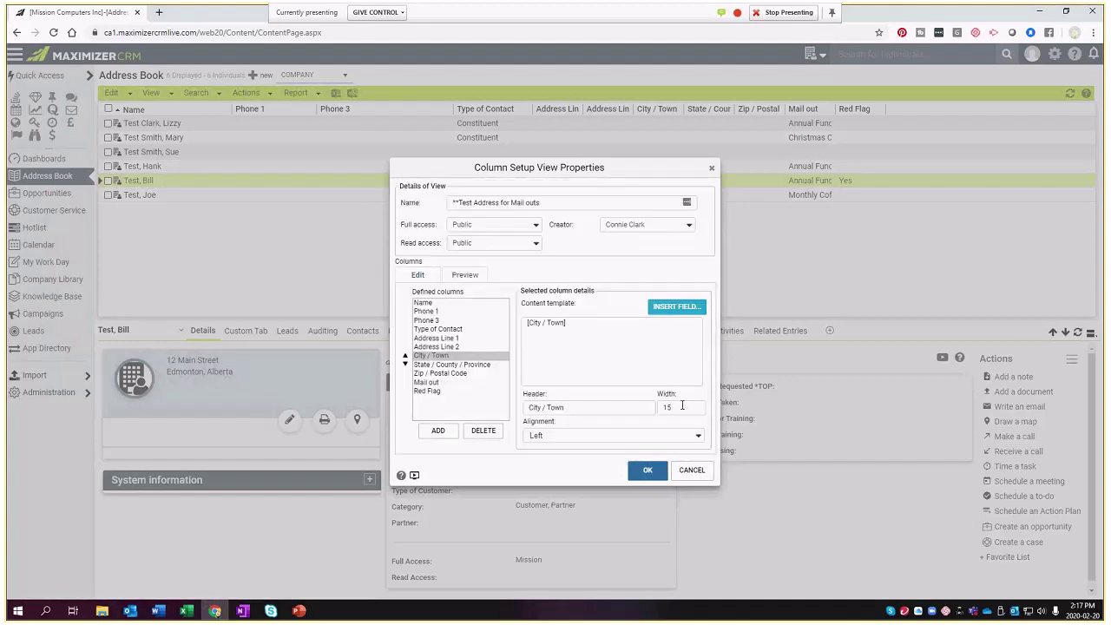
pyautogui.moveTo(683, 405); pyautogui.dragTo(656, 403)
pyautogui.write('20')
pyautogui.click(487, 382)
pyautogui.moveTo(682, 406); pyautogui.dragTo(651, 406)
pyautogui.write('30')
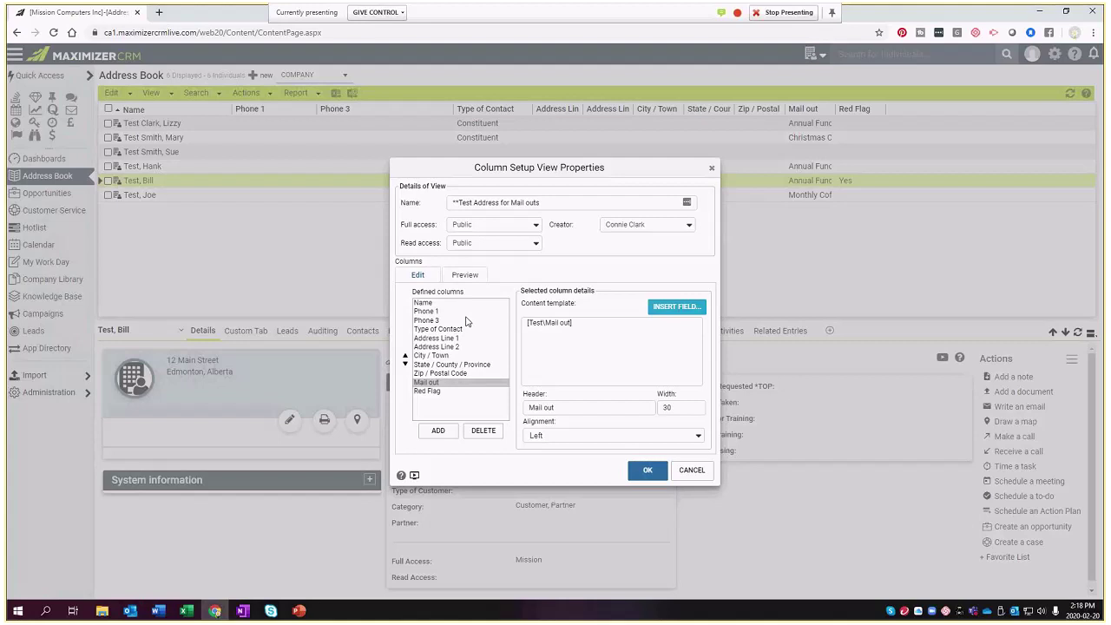
# Set the widths of the Phone 3 and Phone 1 columns to 20 each
pyautogui.click(465, 320)
pyautogui.write('20')
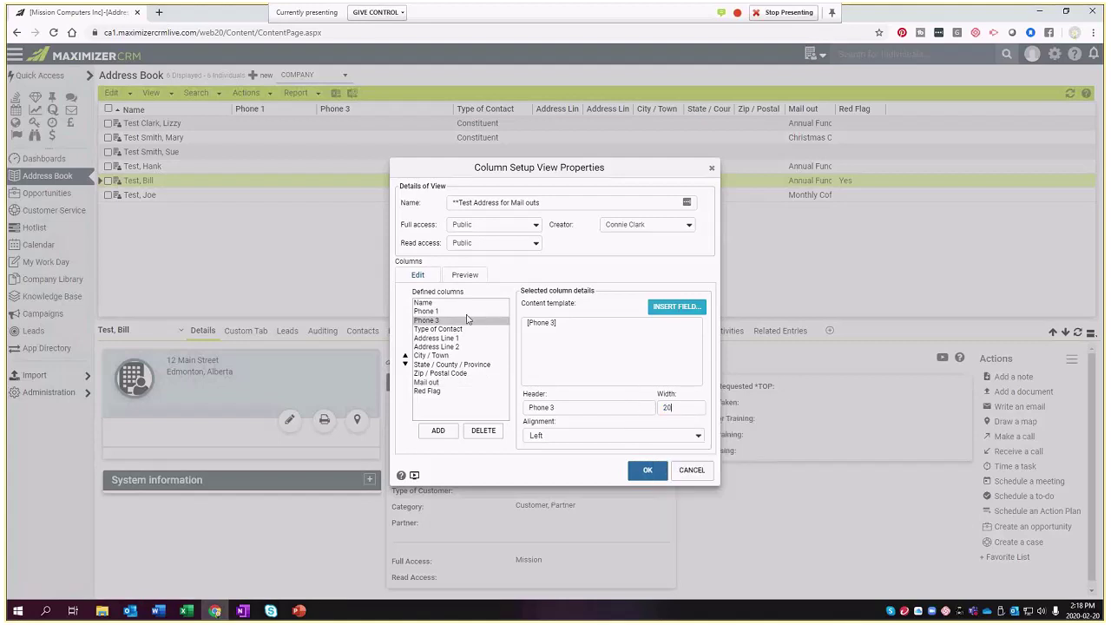
pyautogui.click(466, 311)
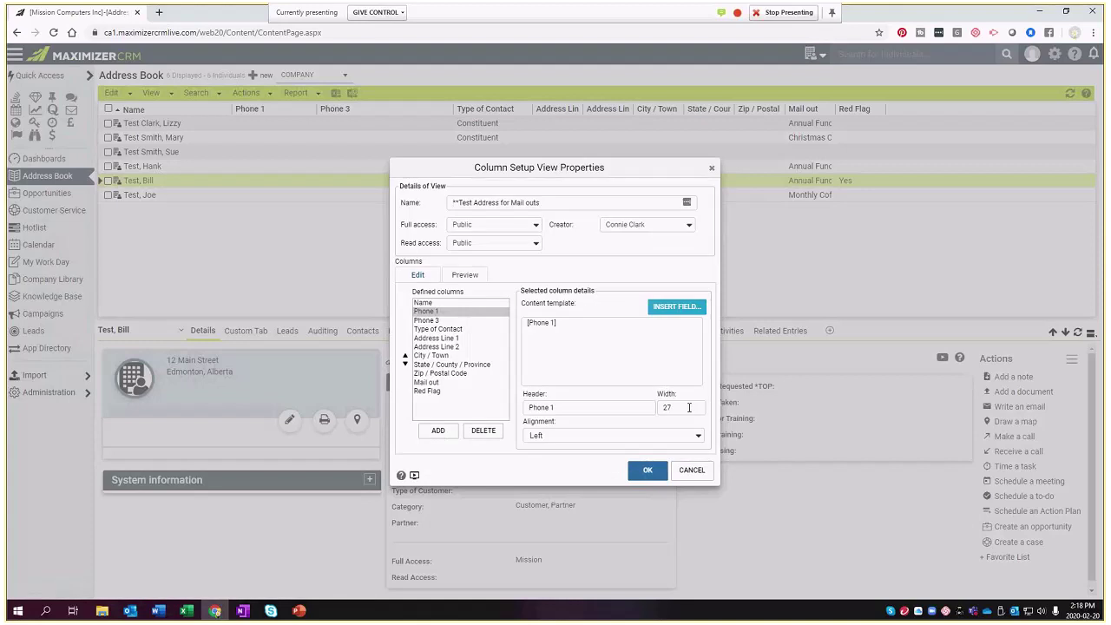
pyautogui.moveTo(689, 407); pyautogui.dragTo(620, 405)
pyautogui.write('20')
# Save the revised column widths and apply the **Test Address for Mail outs view to the address book list
pyautogui.click(470, 322)
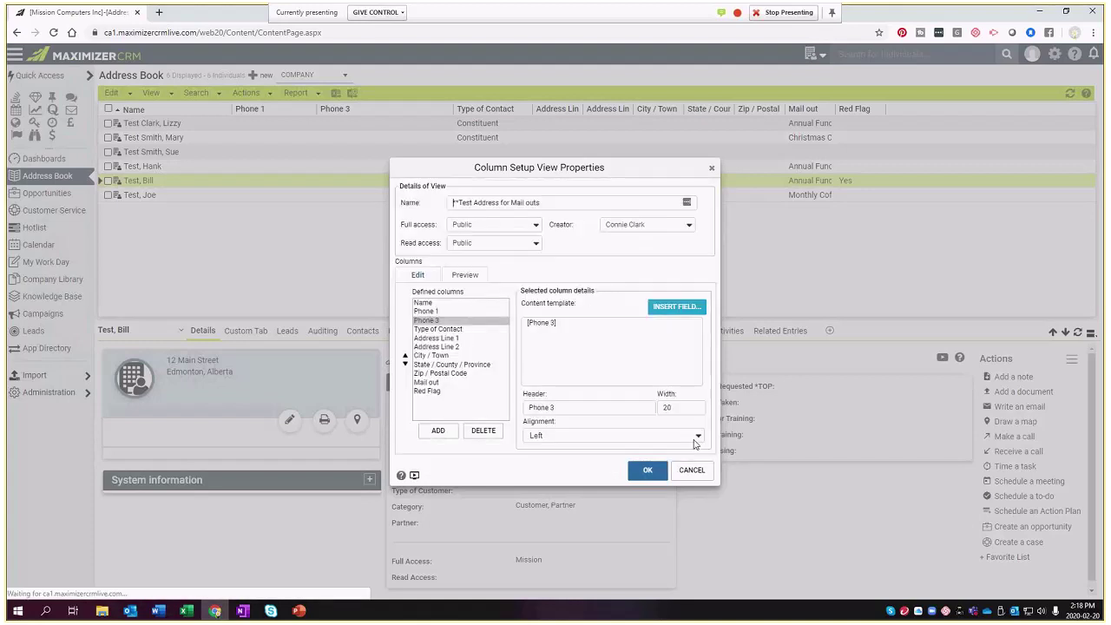
pyautogui.click(655, 474)
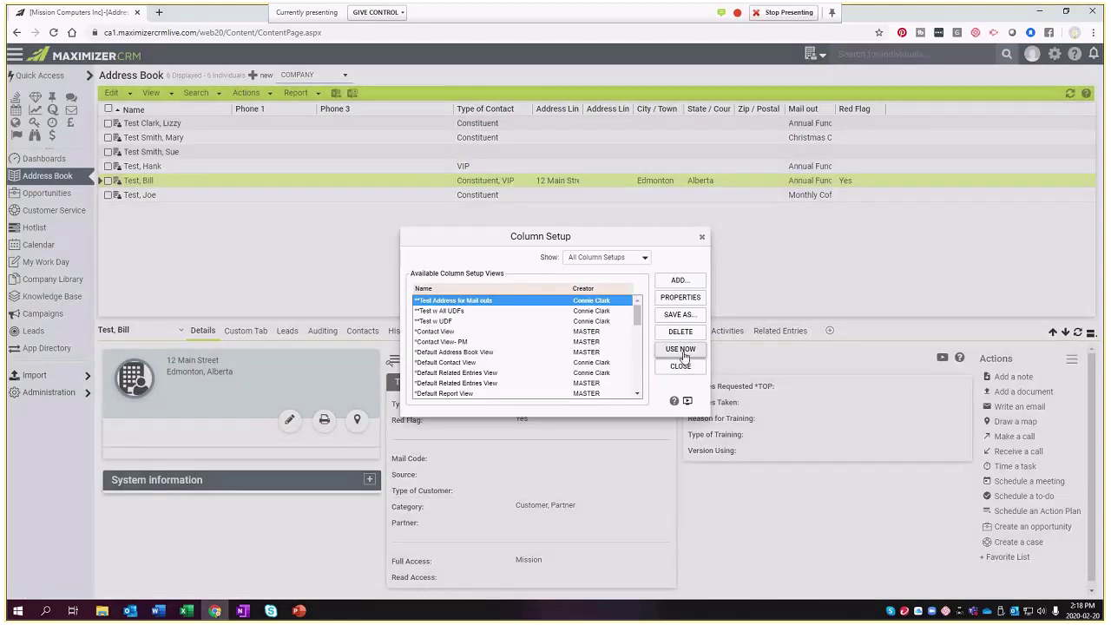
pyautogui.click(680, 350)
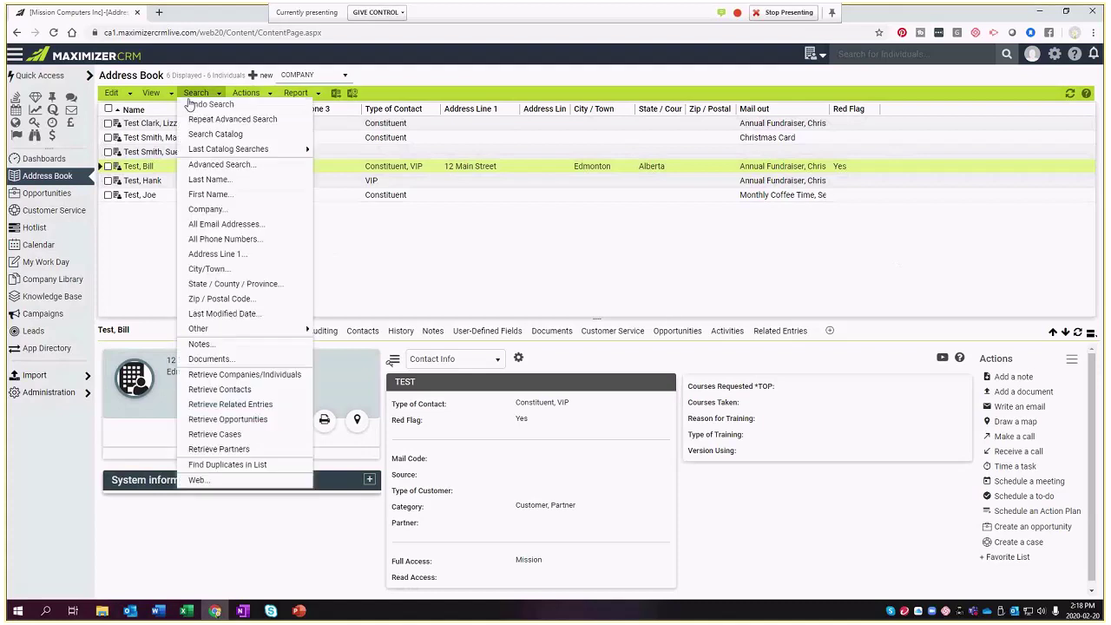
# Look through the available column setups and apply the *Contact View- PM view to the address book list
pyautogui.moveTo(167, 95)
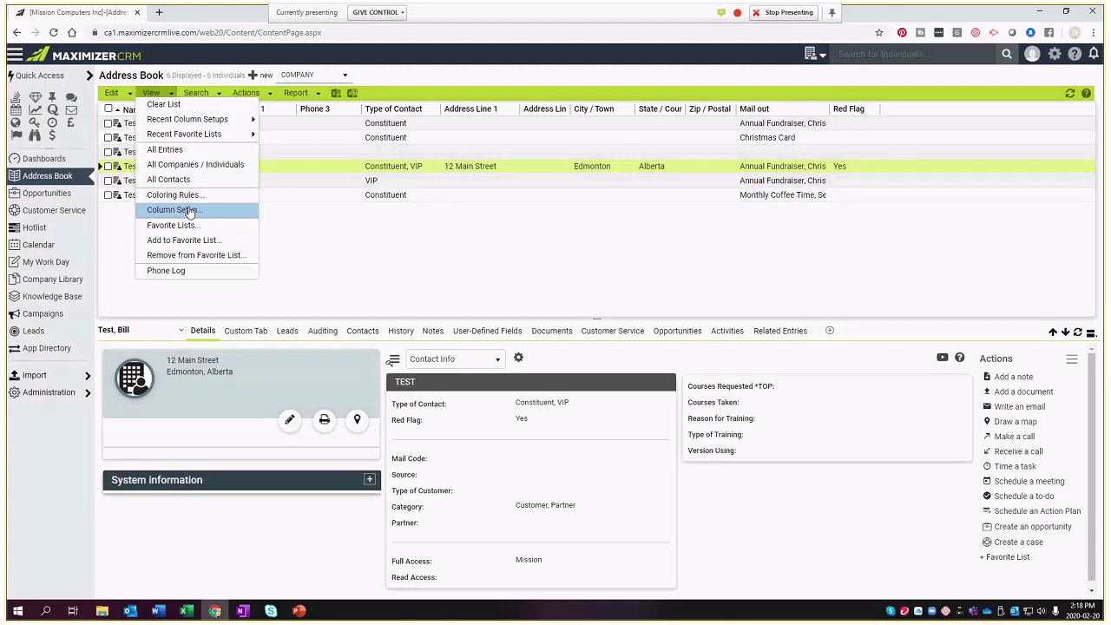
pyautogui.click(174, 210)
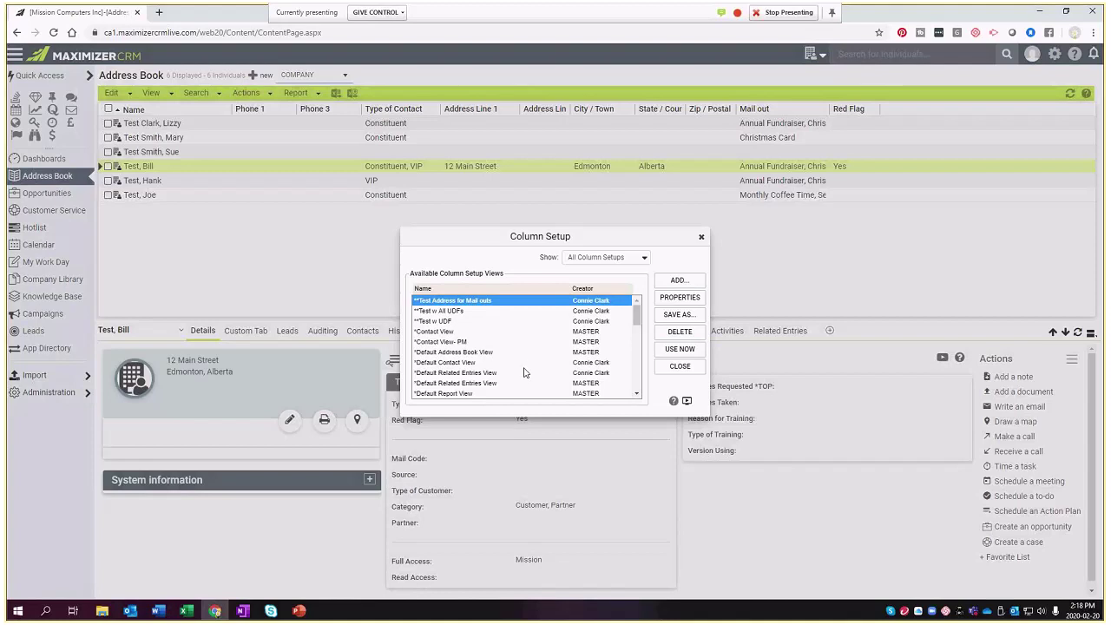
pyautogui.scroll(-2, 525, 368)
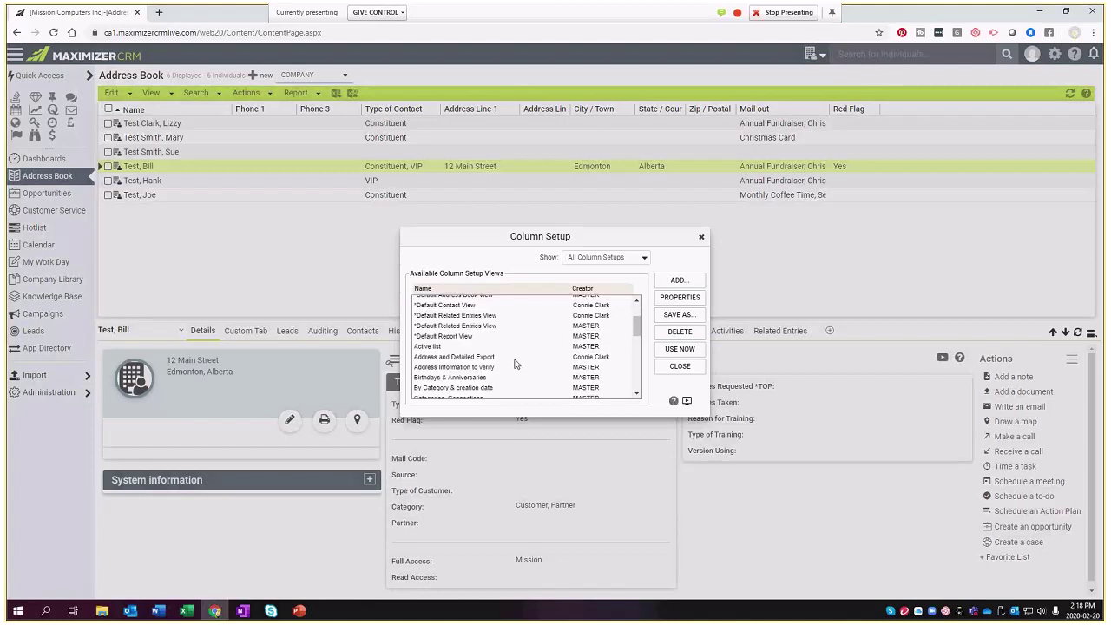
pyautogui.scroll(2, 515, 364)
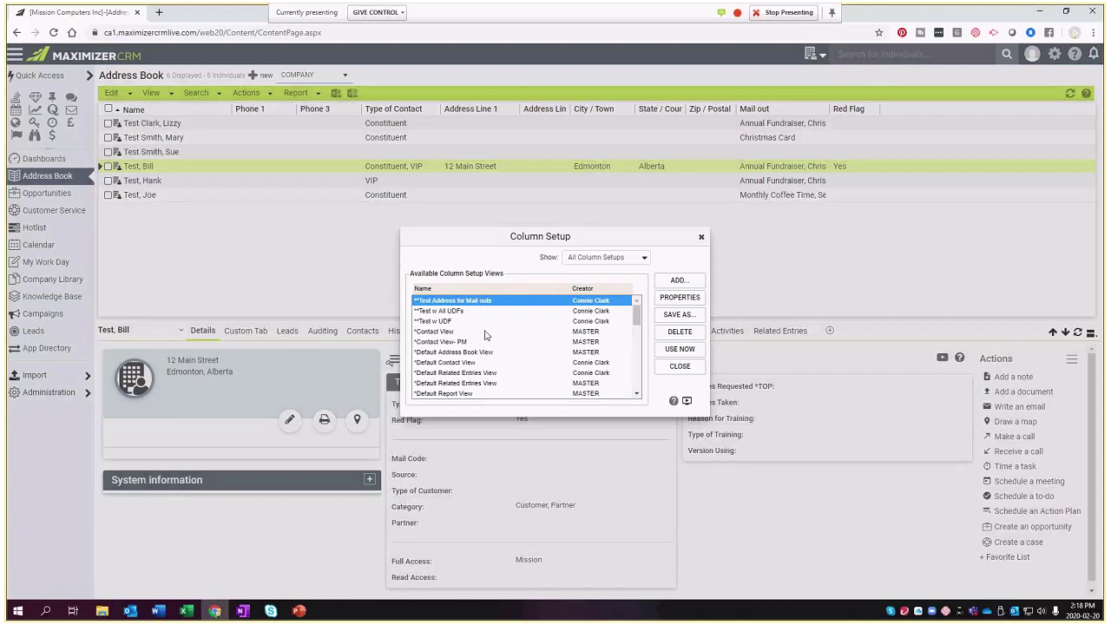
pyautogui.click(486, 332)
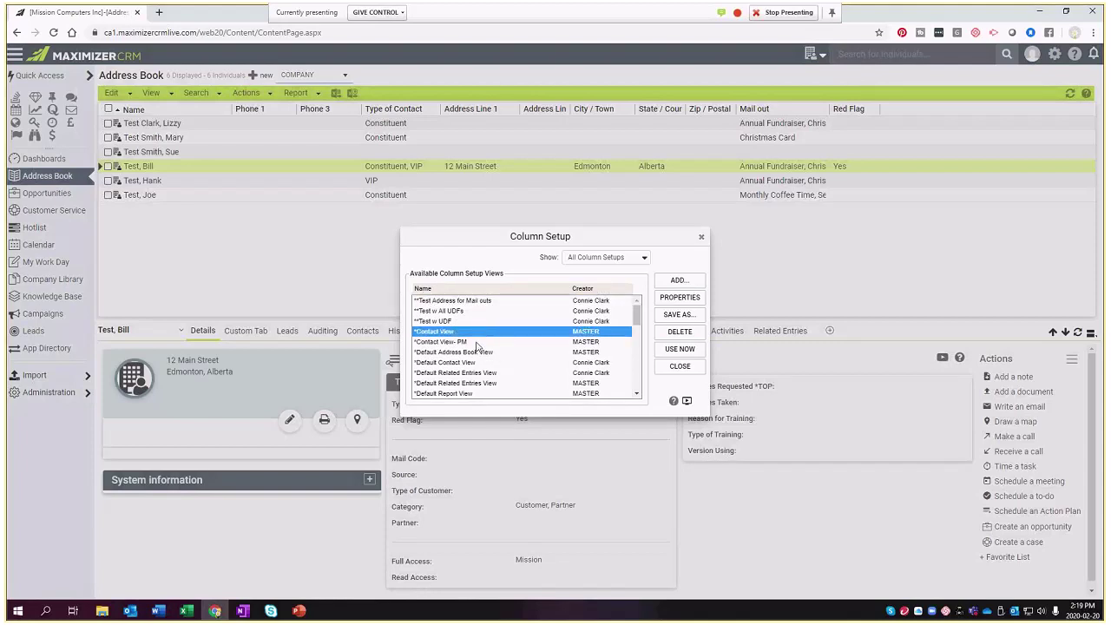
pyautogui.click(477, 342)
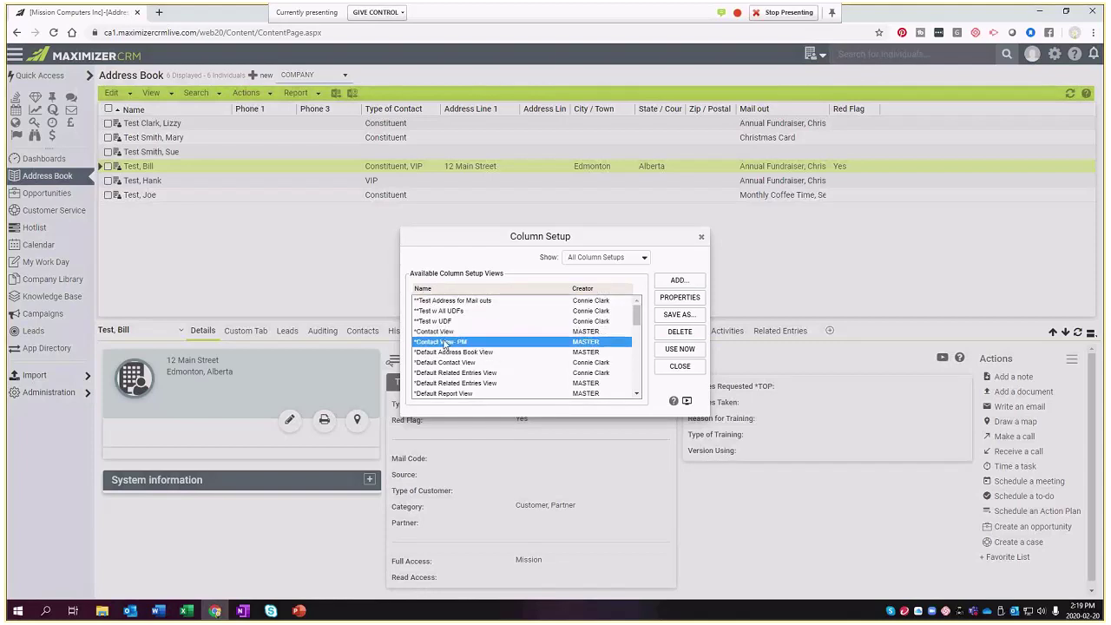
pyautogui.click(675, 351)
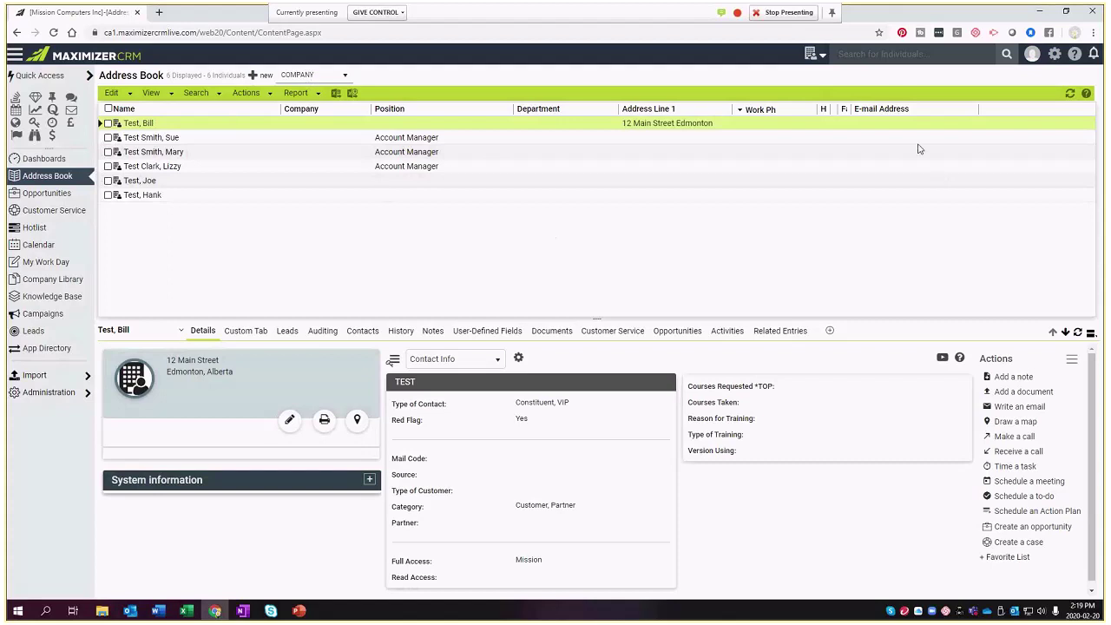
# Switch the address book list back to the **Test Address for Mail outs column setup
pyautogui.moveTo(170, 95)
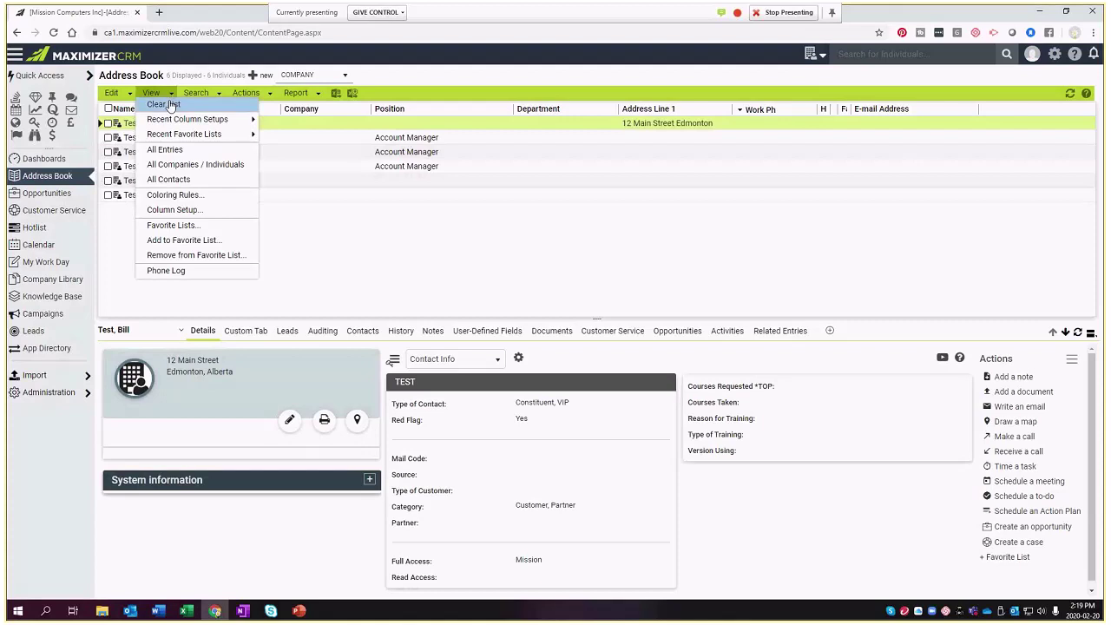
pyautogui.click(174, 209)
pyautogui.click(483, 302)
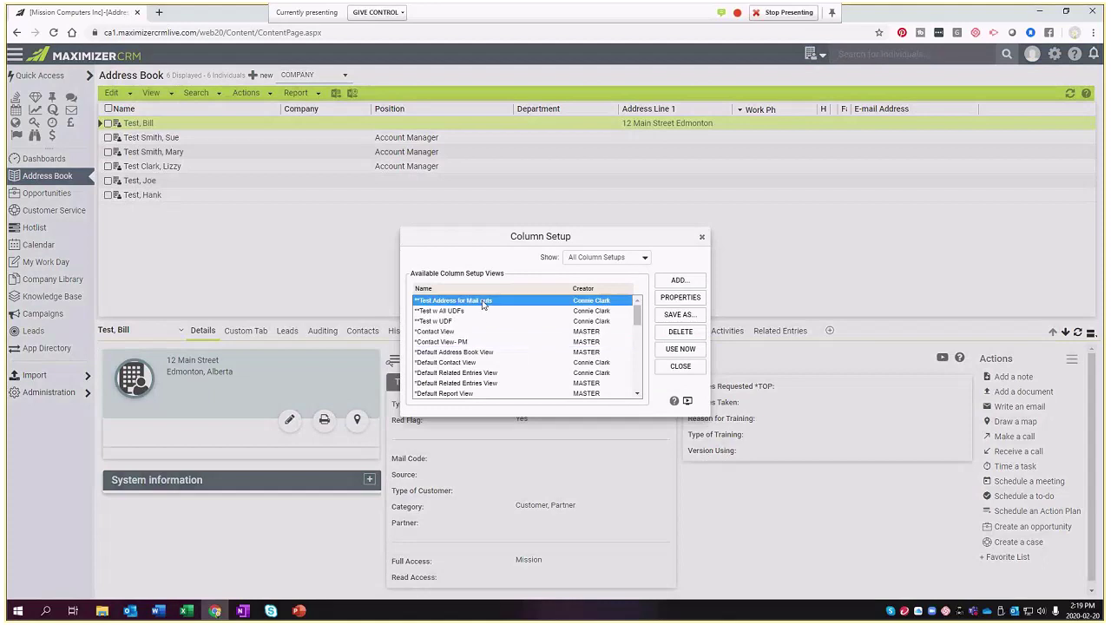
pyautogui.click(679, 351)
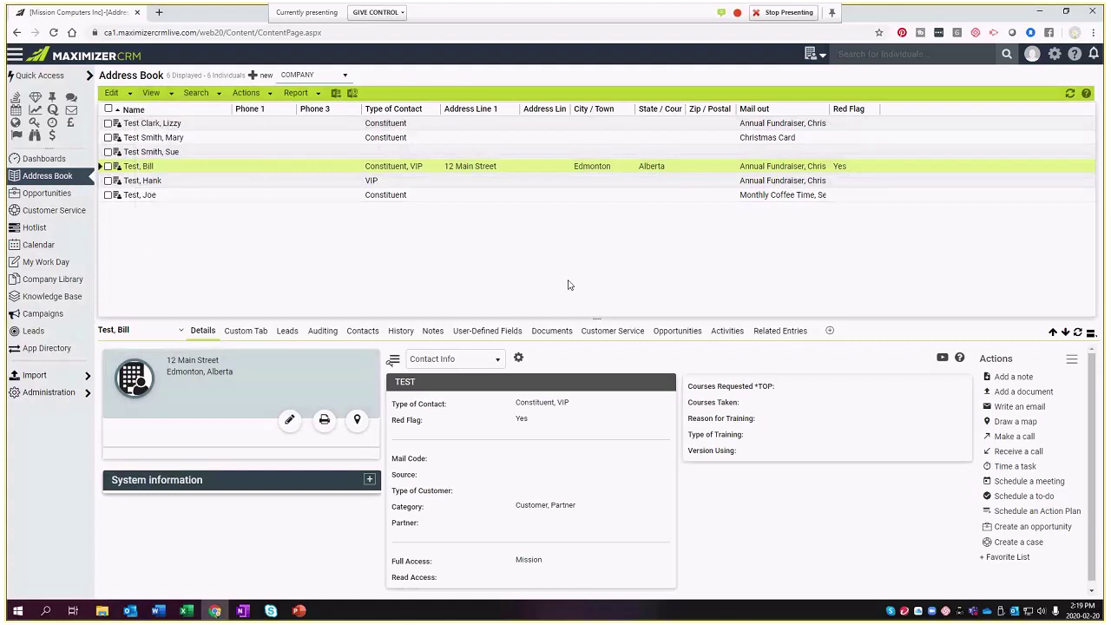
# Try to delete the *Contact View- PM column setup, and close the column setup list
pyautogui.click(169, 94)
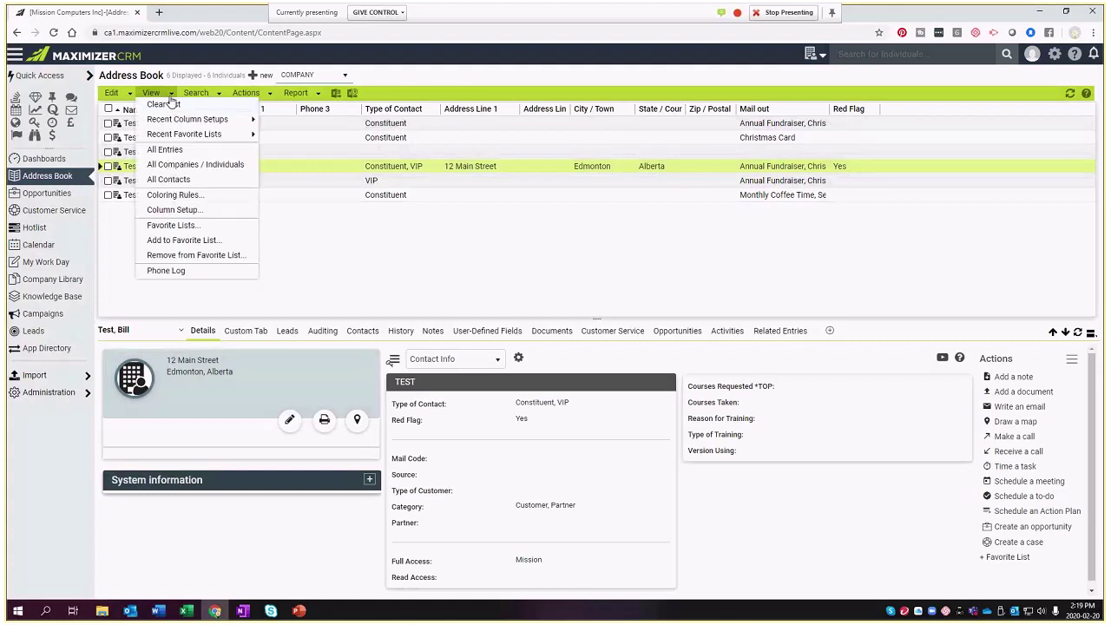
pyautogui.click(174, 210)
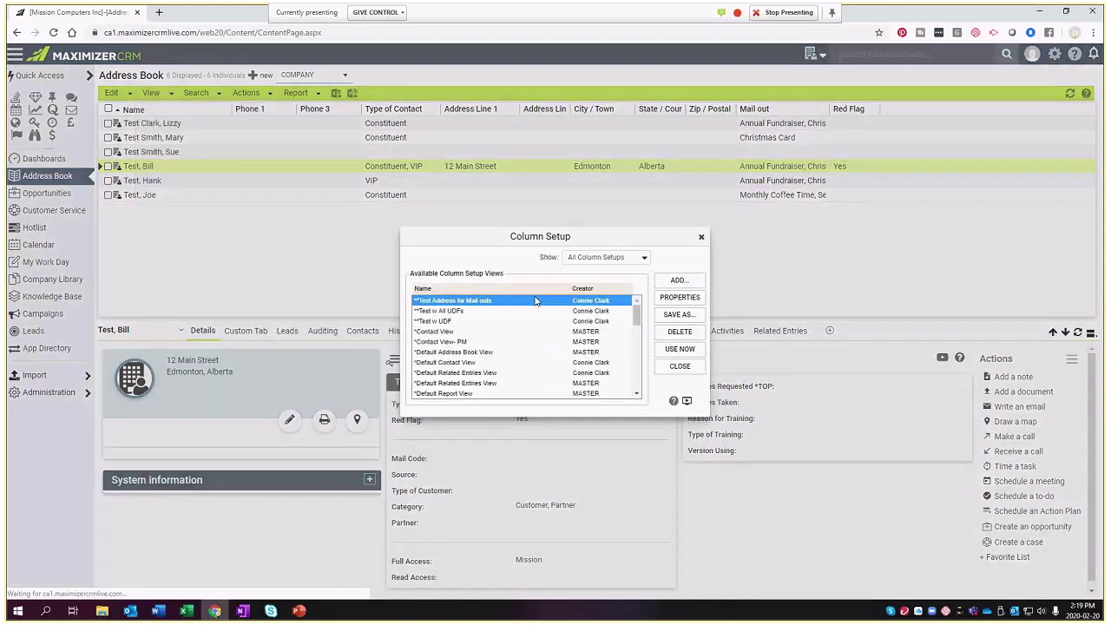
pyautogui.click(521, 342)
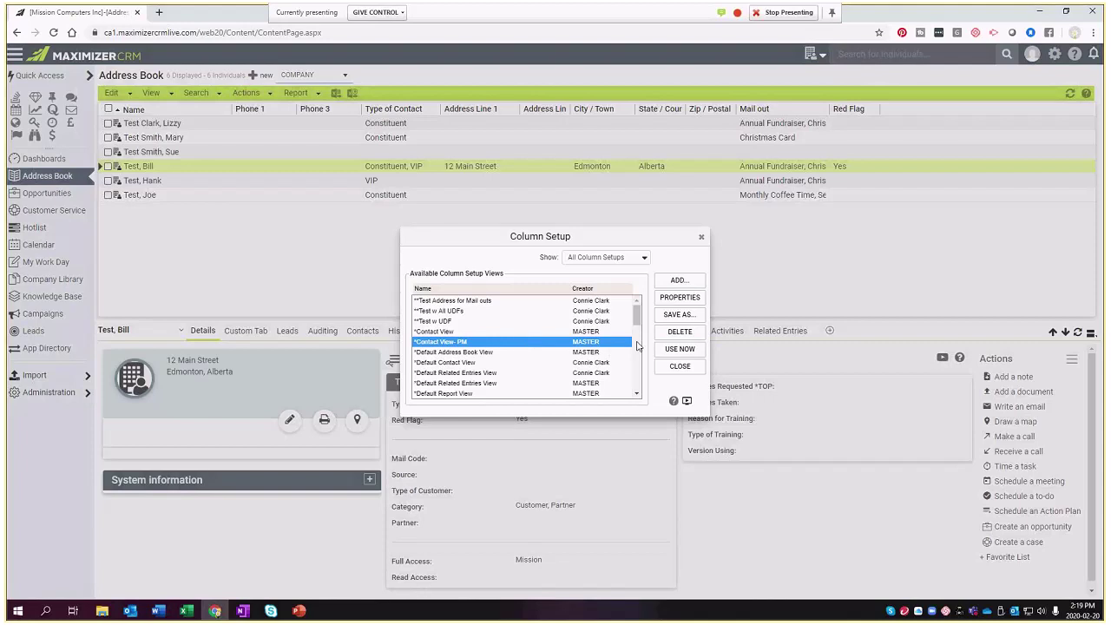
pyautogui.click(683, 333)
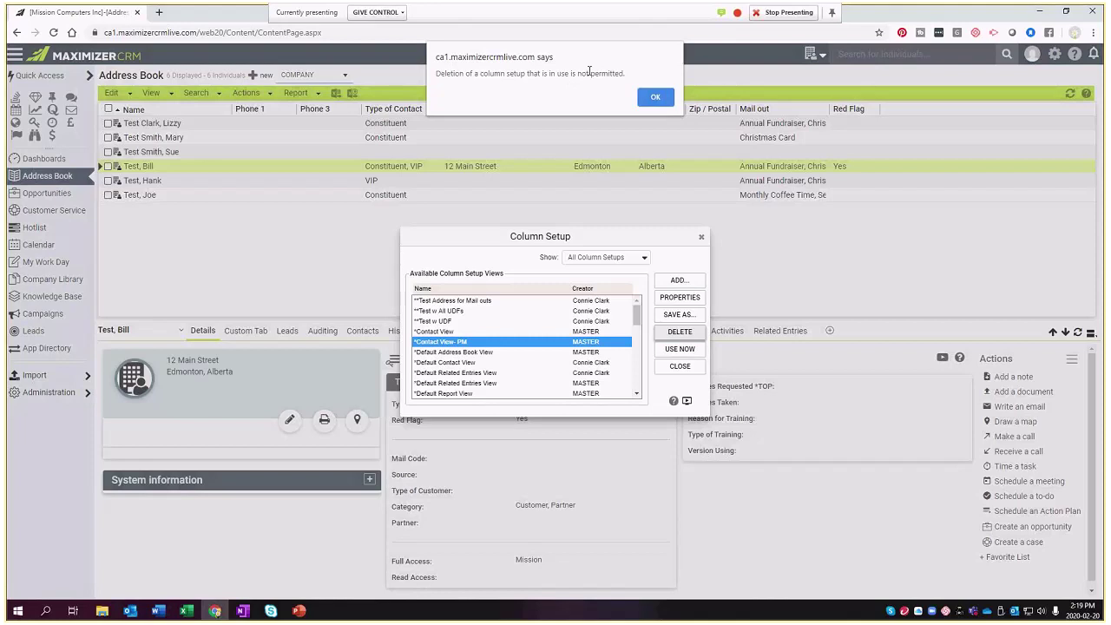
pyautogui.click(656, 98)
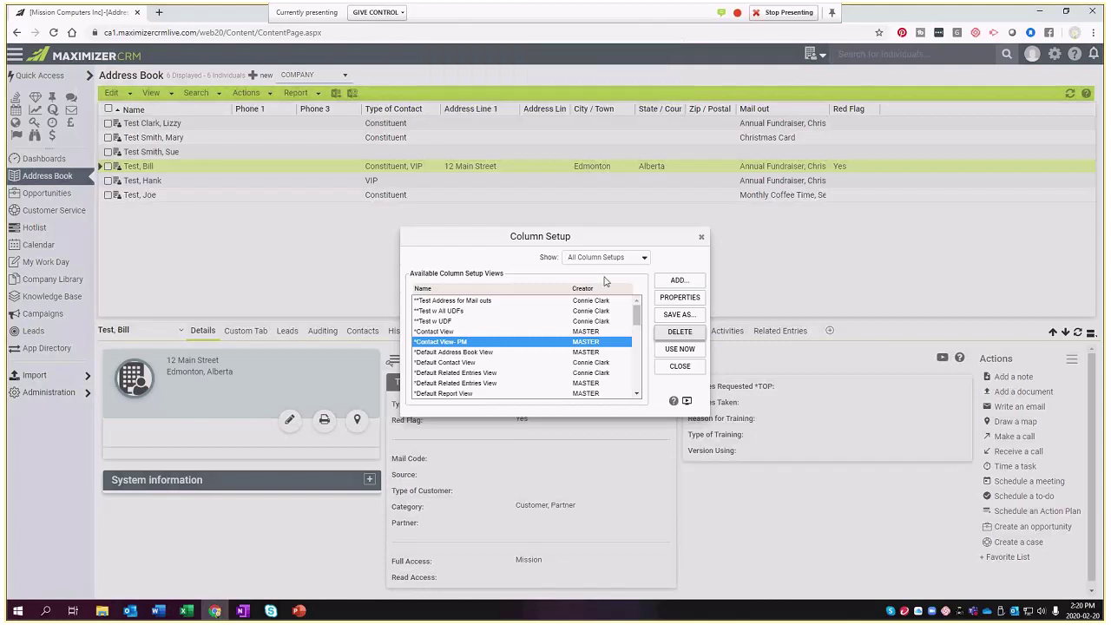
pyautogui.click(685, 372)
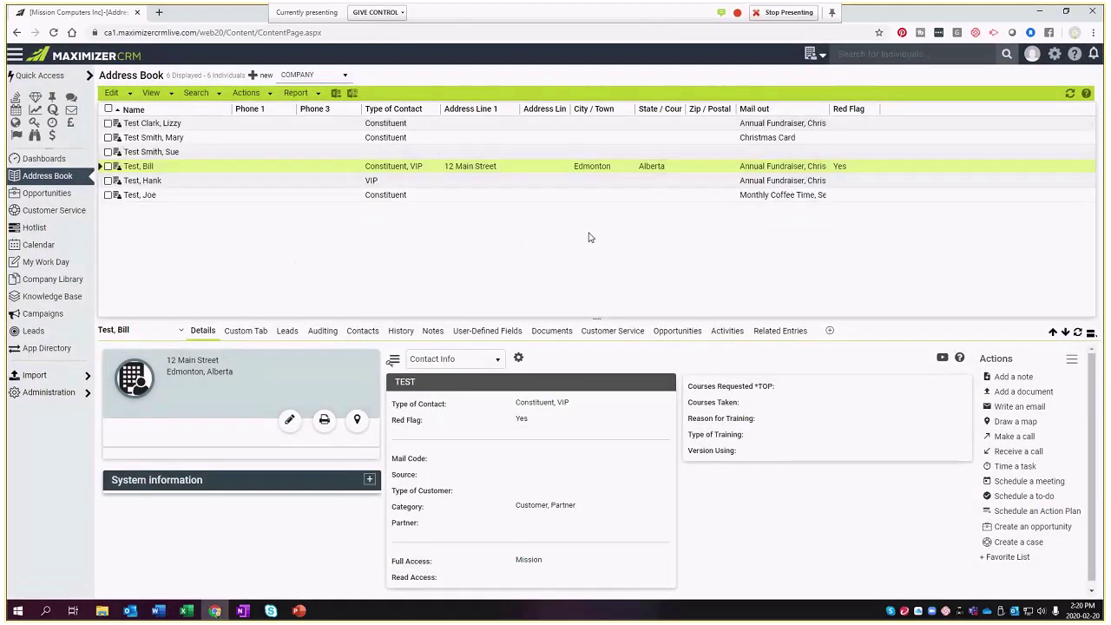
# Show the selected entry's contacts with the *Contact View column setup instead of *Contact View- PM, and refresh them
pyautogui.click(1071, 93)
pyautogui.click(365, 333)
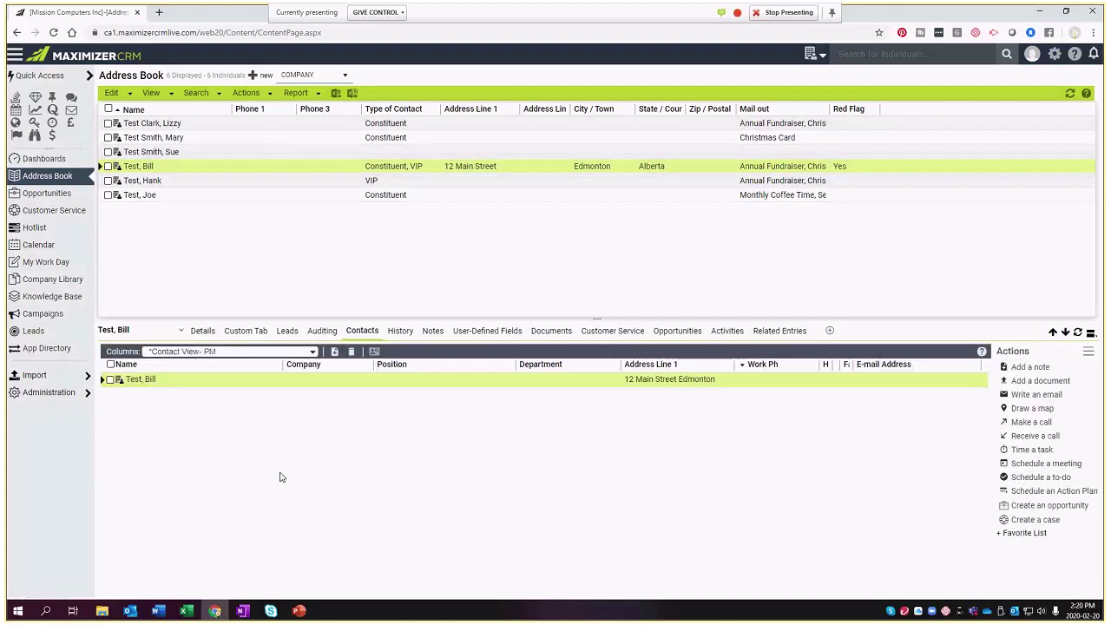
pyautogui.click(238, 352)
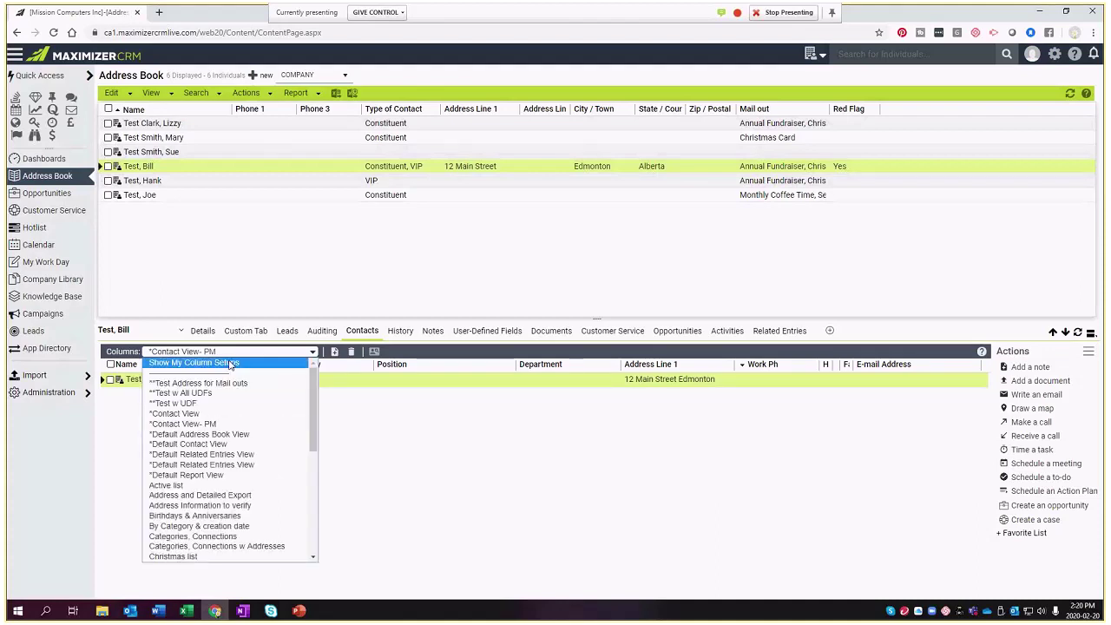
pyautogui.click(241, 414)
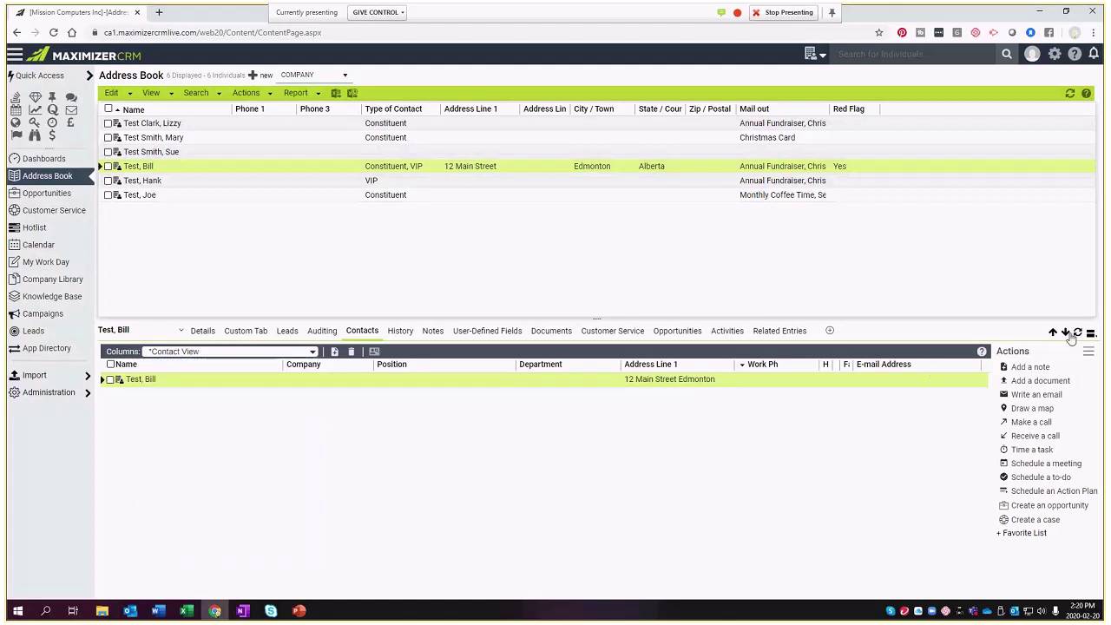
pyautogui.click(1079, 335)
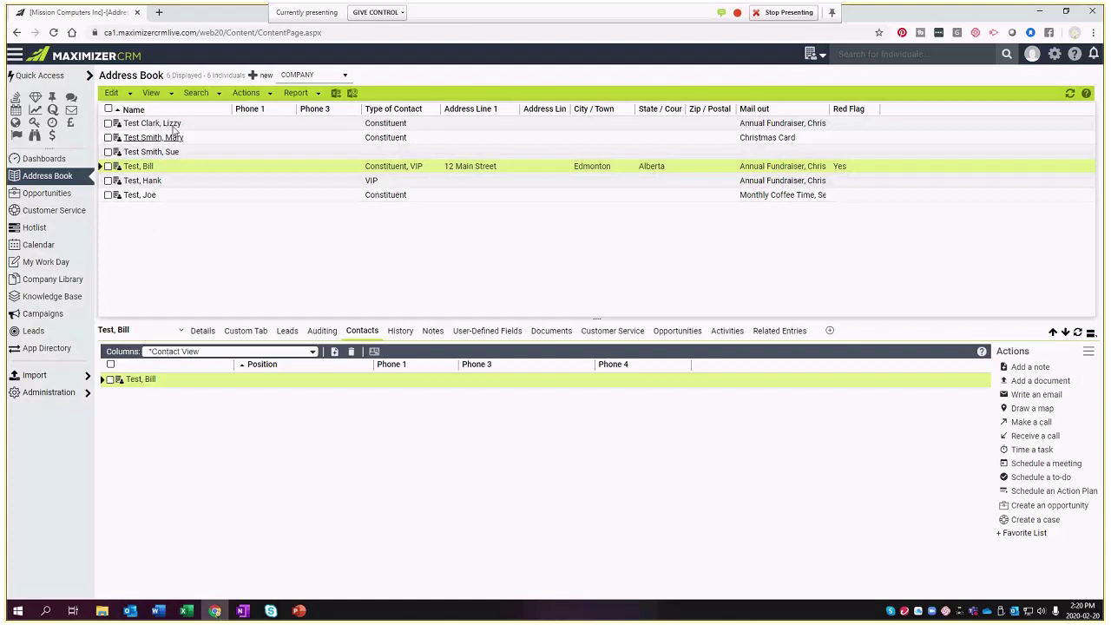
# Delete the *Contact View- PM column setup and close the column setup list
pyautogui.click(172, 94)
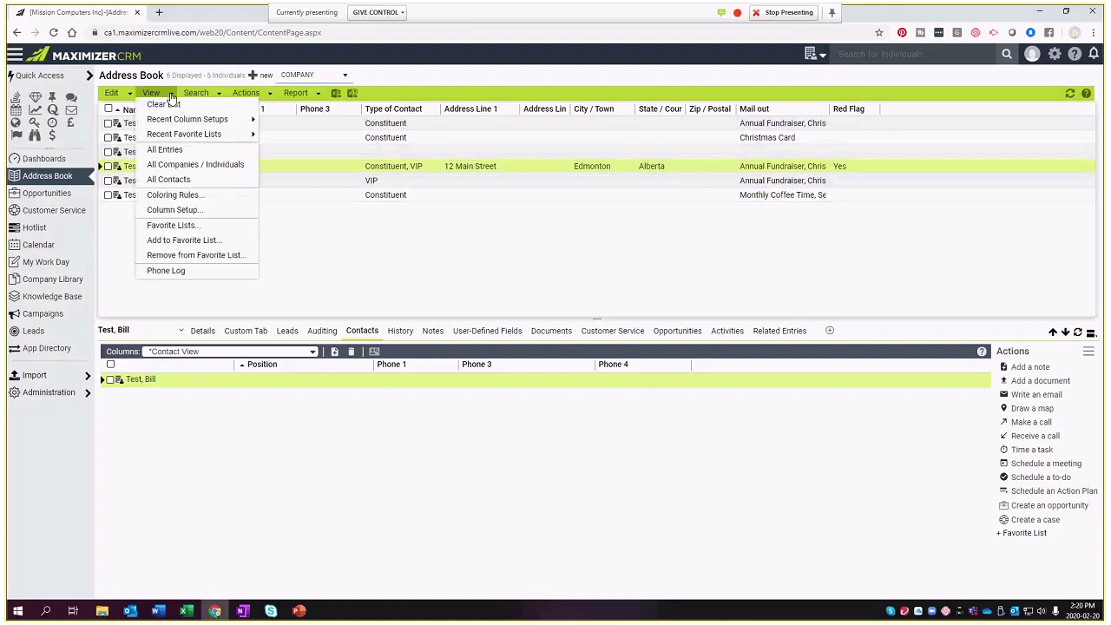
pyautogui.click(173, 211)
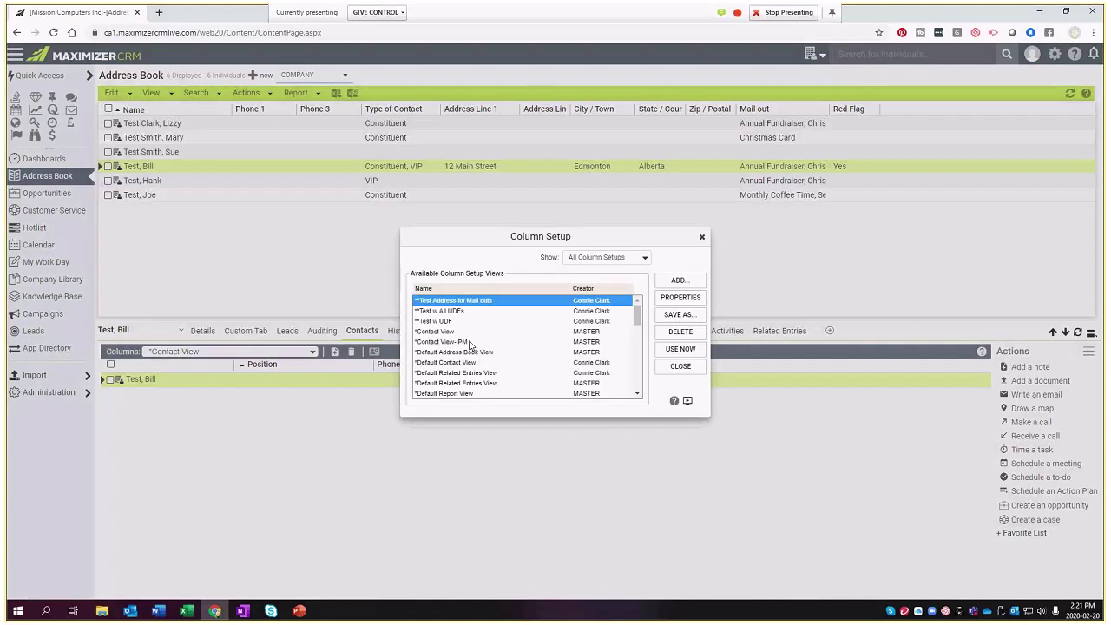
pyautogui.click(469, 343)
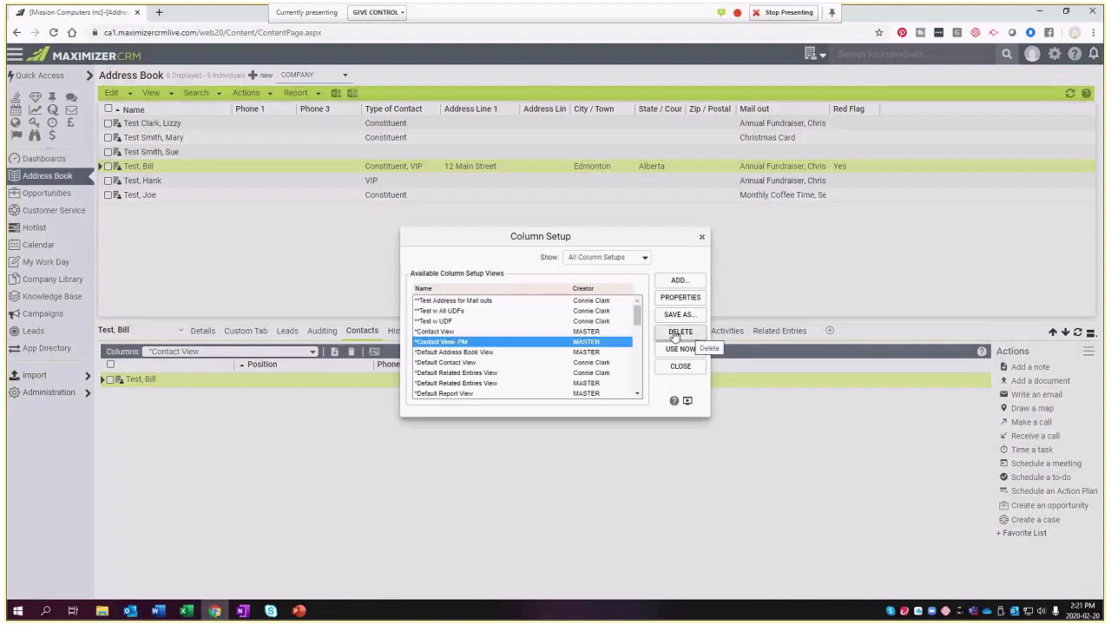
pyautogui.click(682, 333)
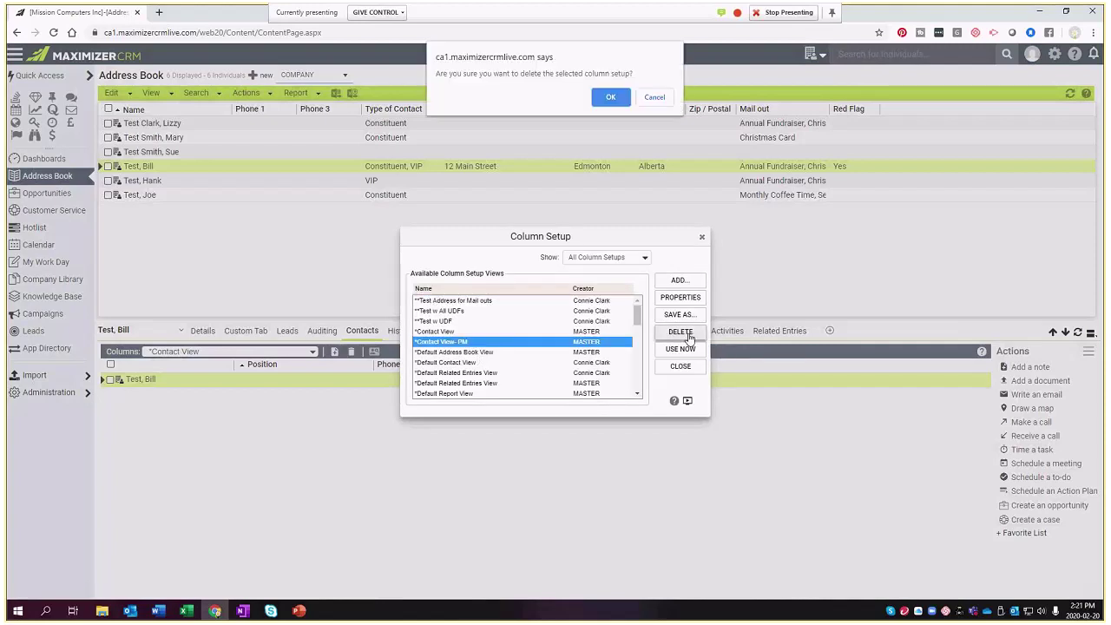
pyautogui.click(611, 101)
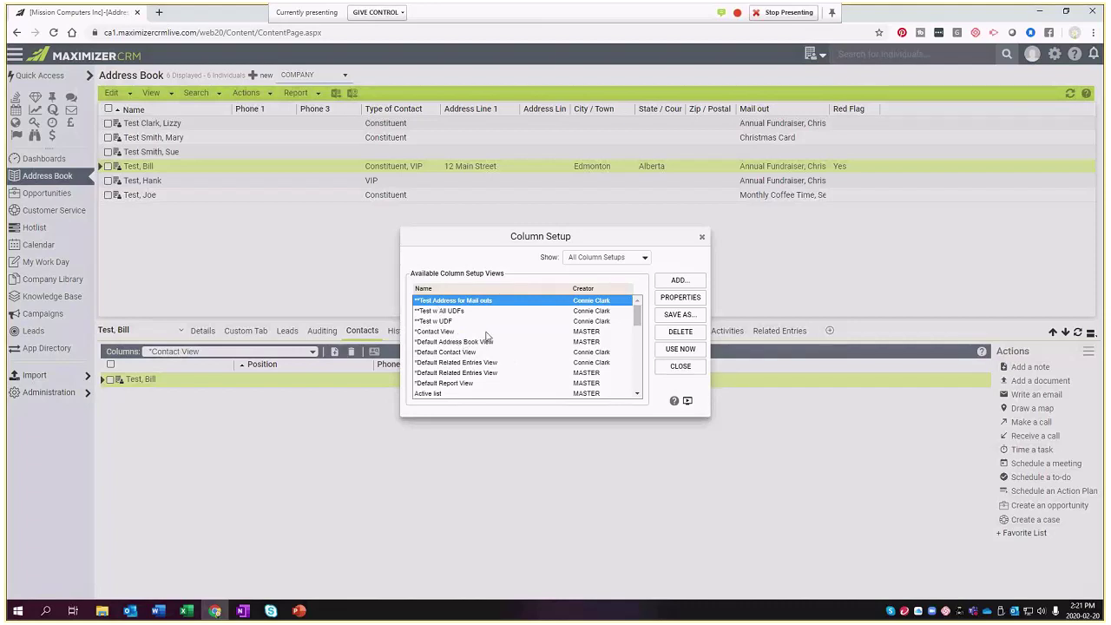
pyautogui.click(487, 374)
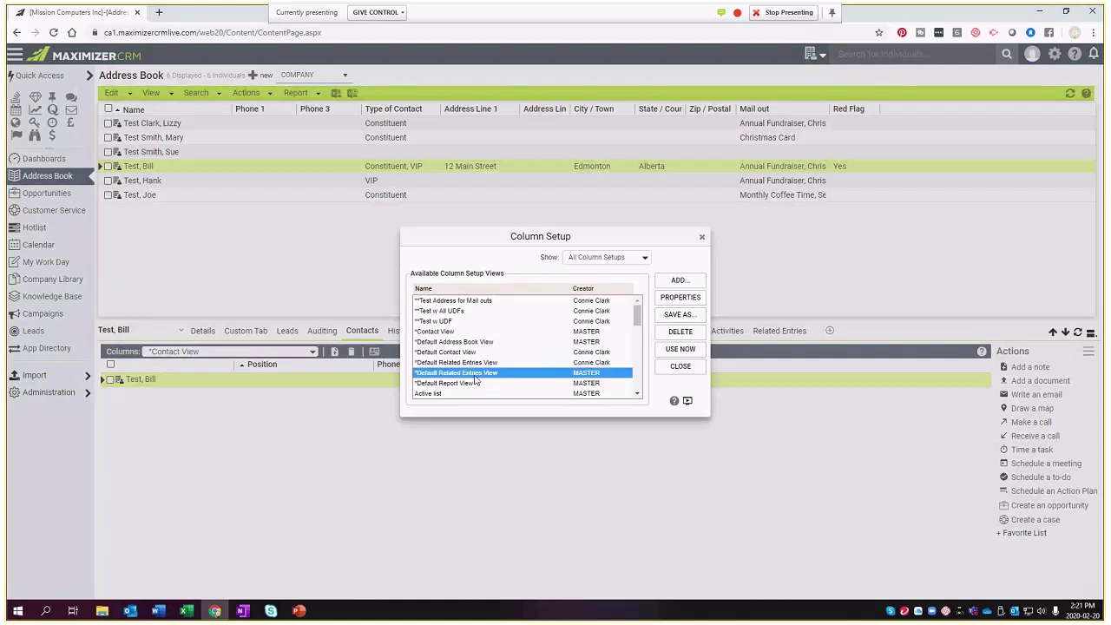
pyautogui.click(683, 366)
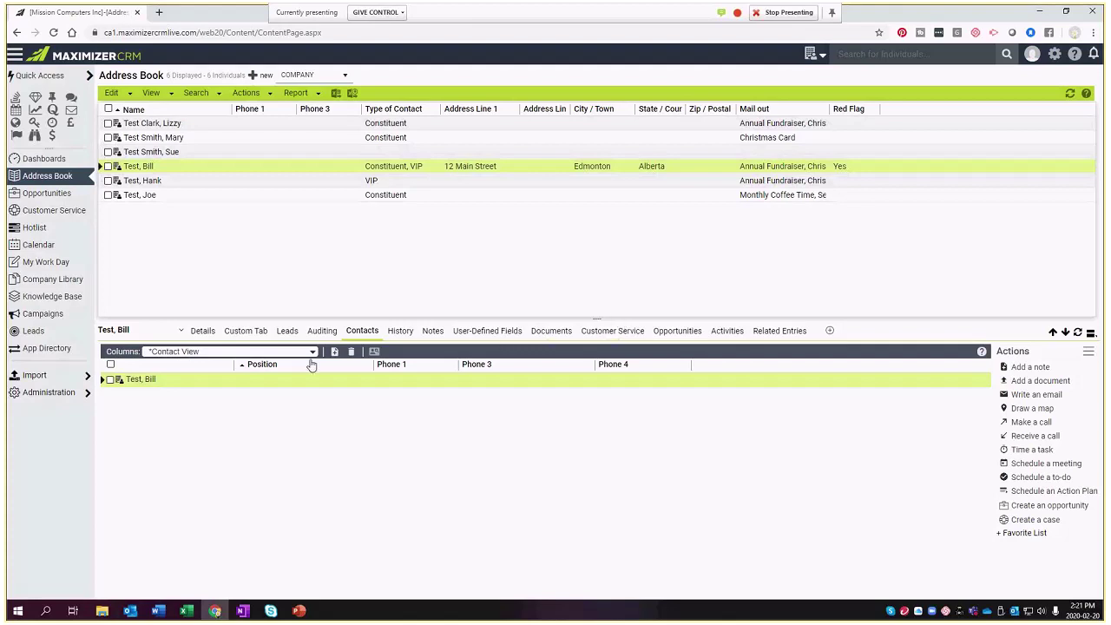
# Review the available column setups filtered to My Column Setups, and return to All Column Setups before closing the list
pyautogui.click(152, 92)
pyautogui.click(177, 210)
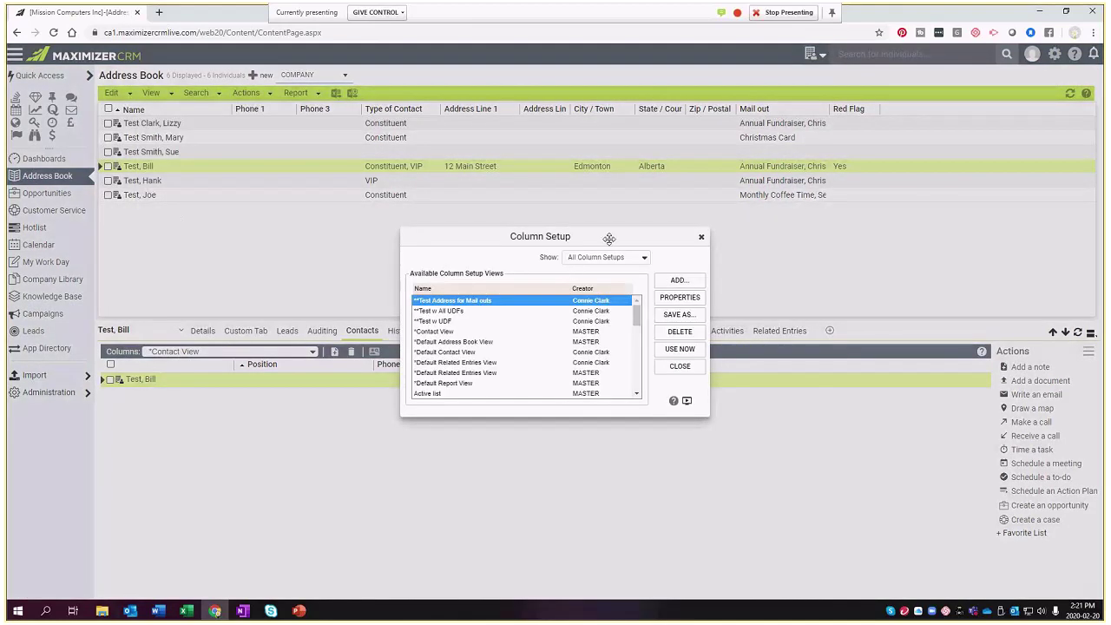
pyautogui.click(629, 259)
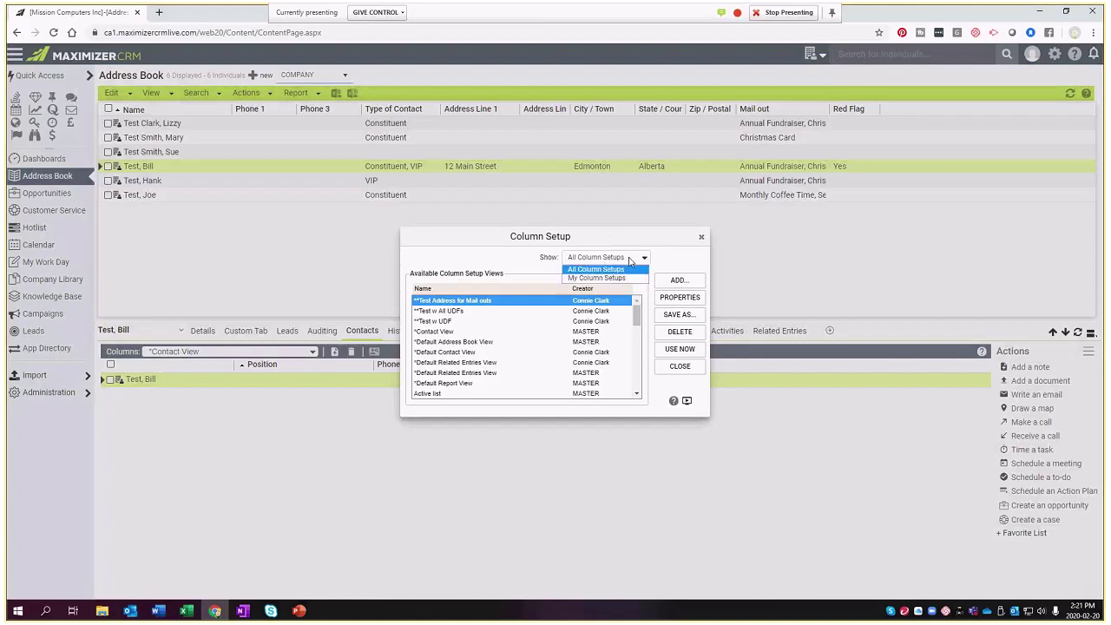
pyautogui.click(620, 279)
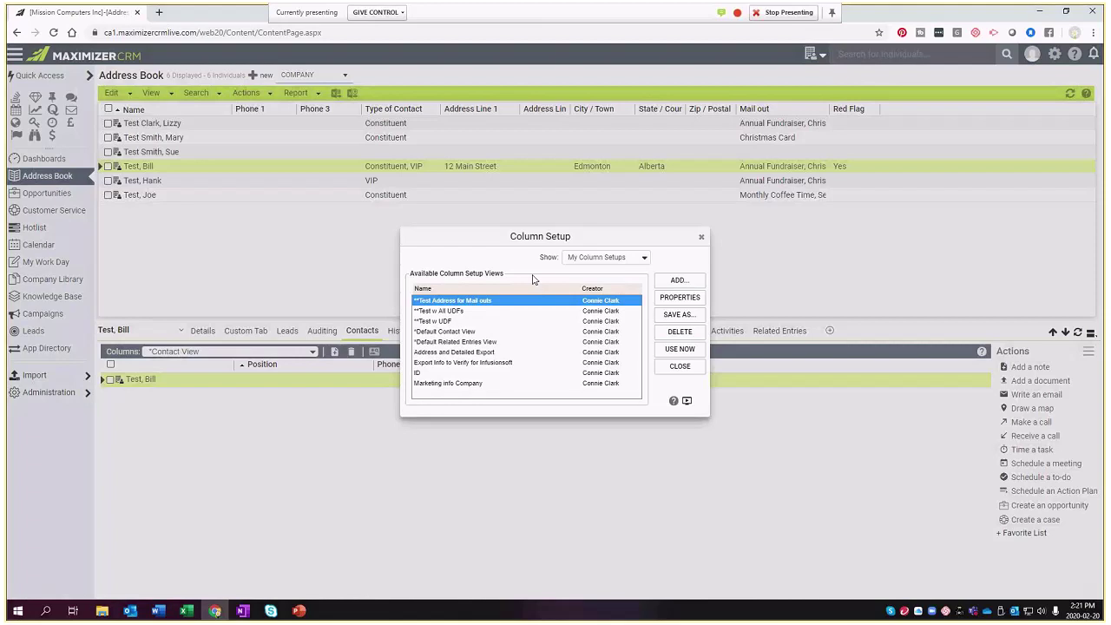
pyautogui.click(614, 258)
pyautogui.click(608, 269)
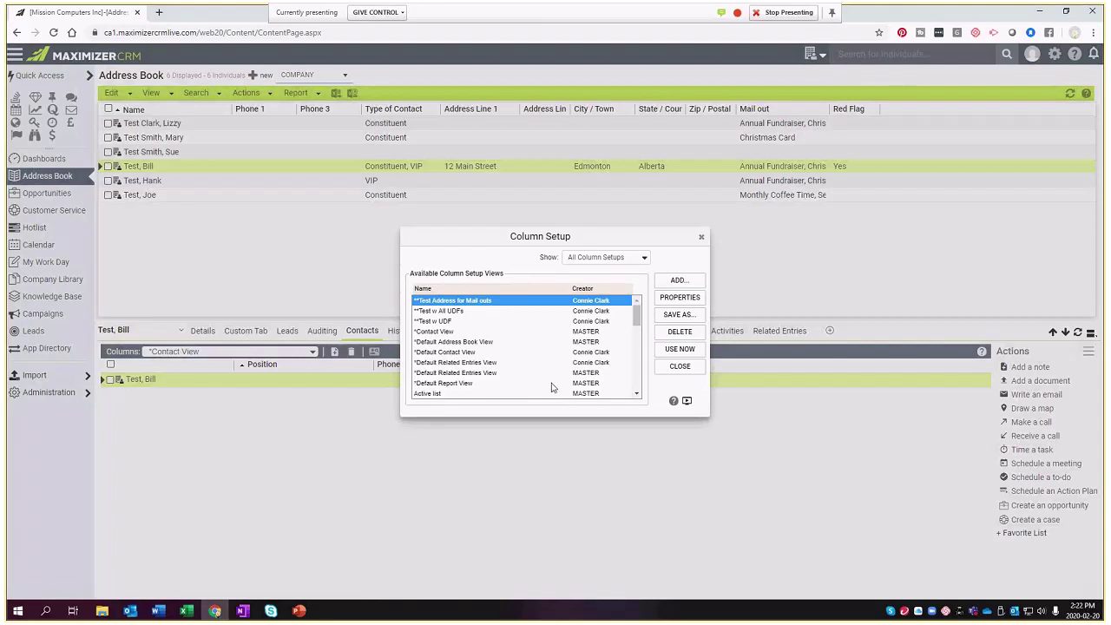
pyautogui.click(691, 372)
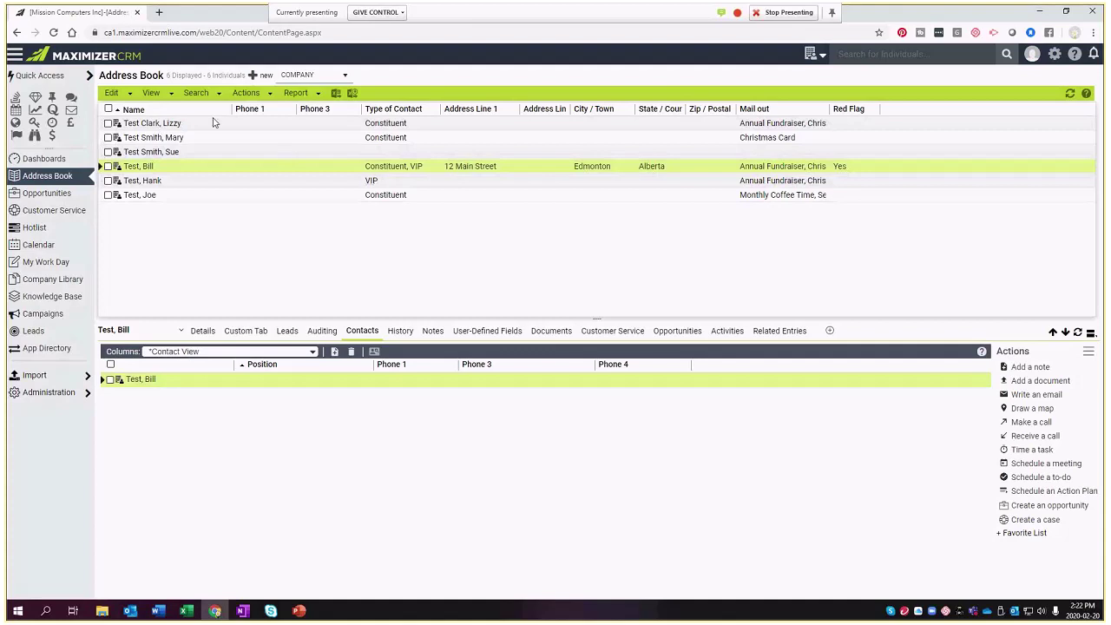
# Rerun the **Test Annual Fundraiser search from the last catalog searches
pyautogui.click(198, 92)
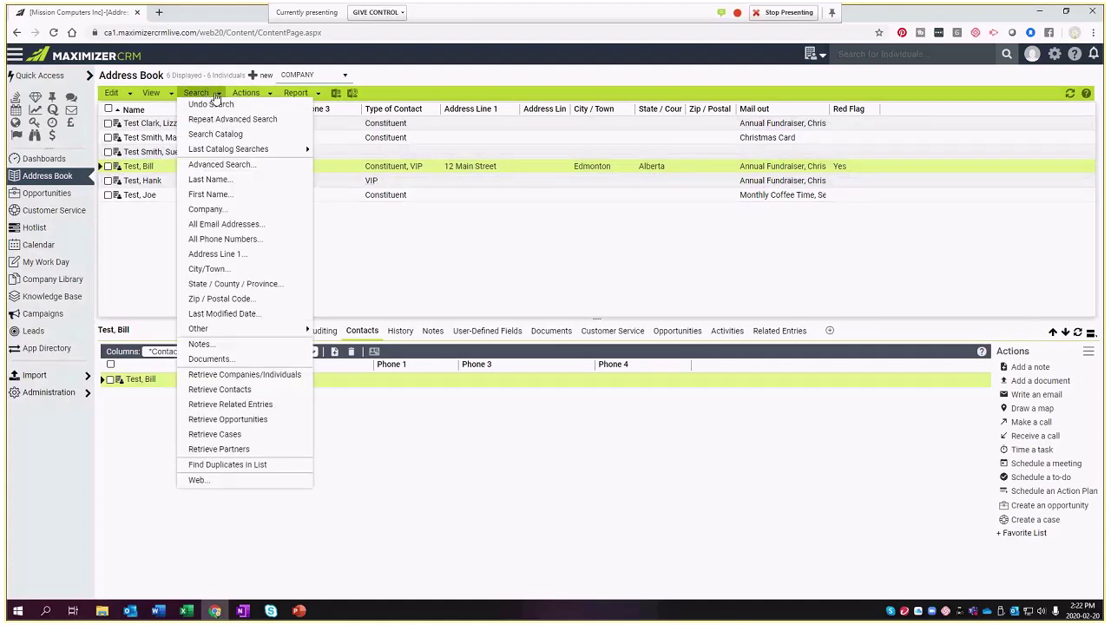
pyautogui.click(216, 94)
pyautogui.click(216, 94)
pyautogui.moveTo(208, 153)
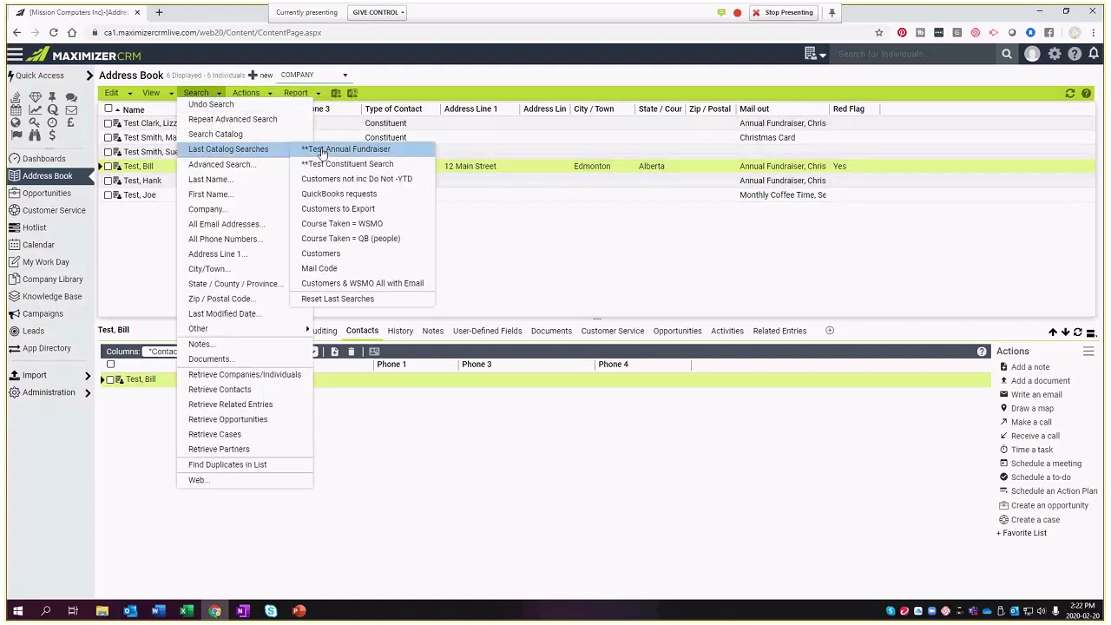
pyautogui.click(321, 149)
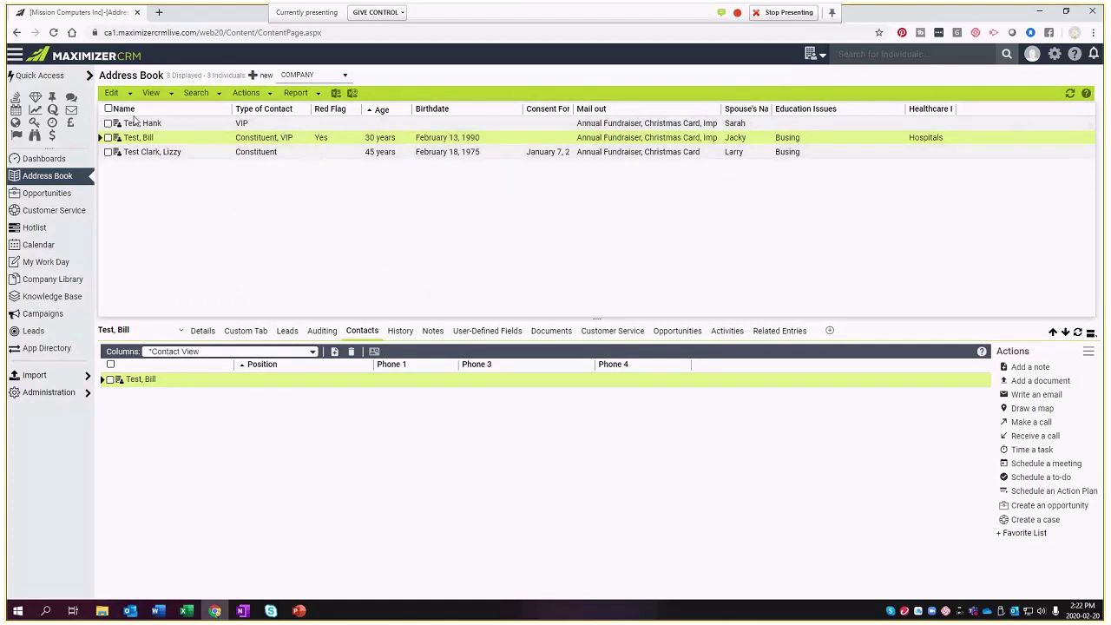
# Apply the **Test Address for Mail outs column setup to the address book list
pyautogui.click(151, 93)
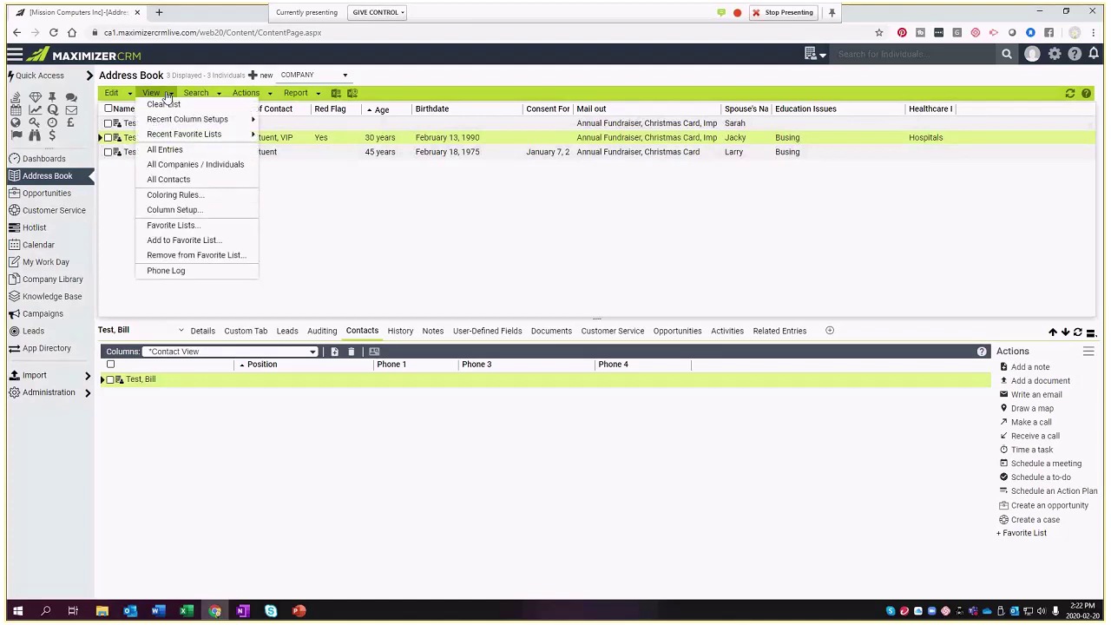
pyautogui.click(174, 210)
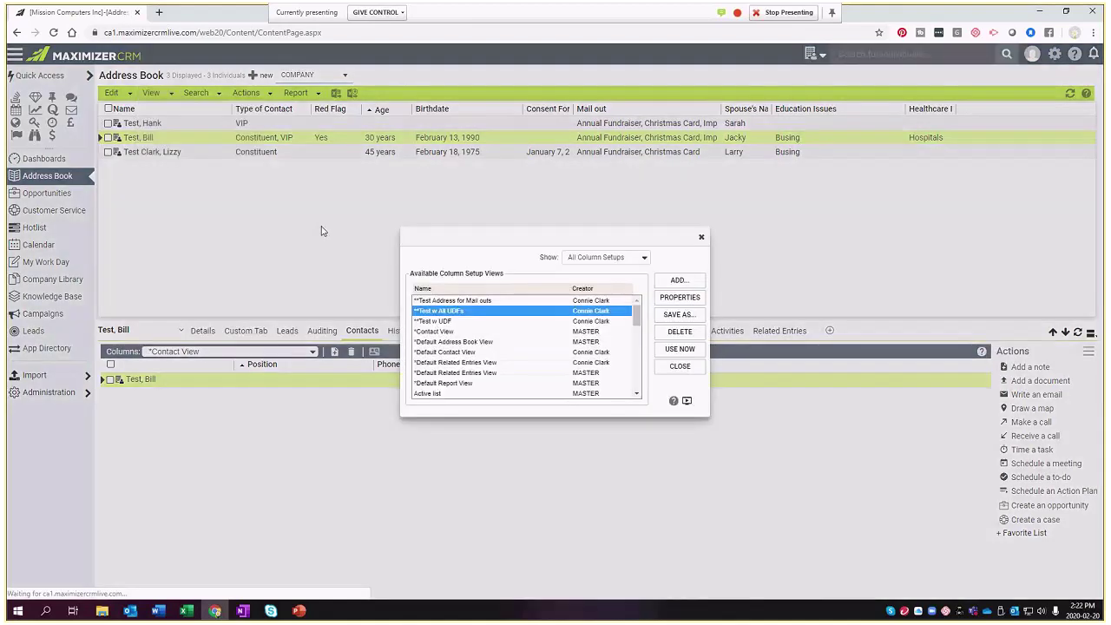
pyautogui.click(510, 303)
pyautogui.click(699, 350)
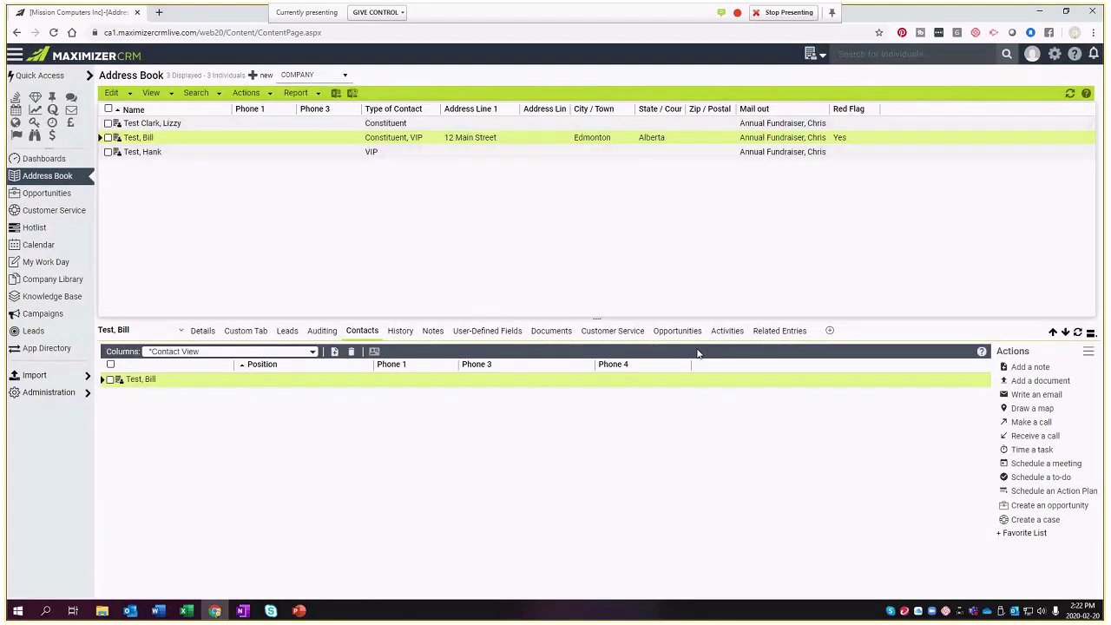
# Export the listed address book entries to Excel and open the downloaded export.xlsx in view
pyautogui.click(336, 96)
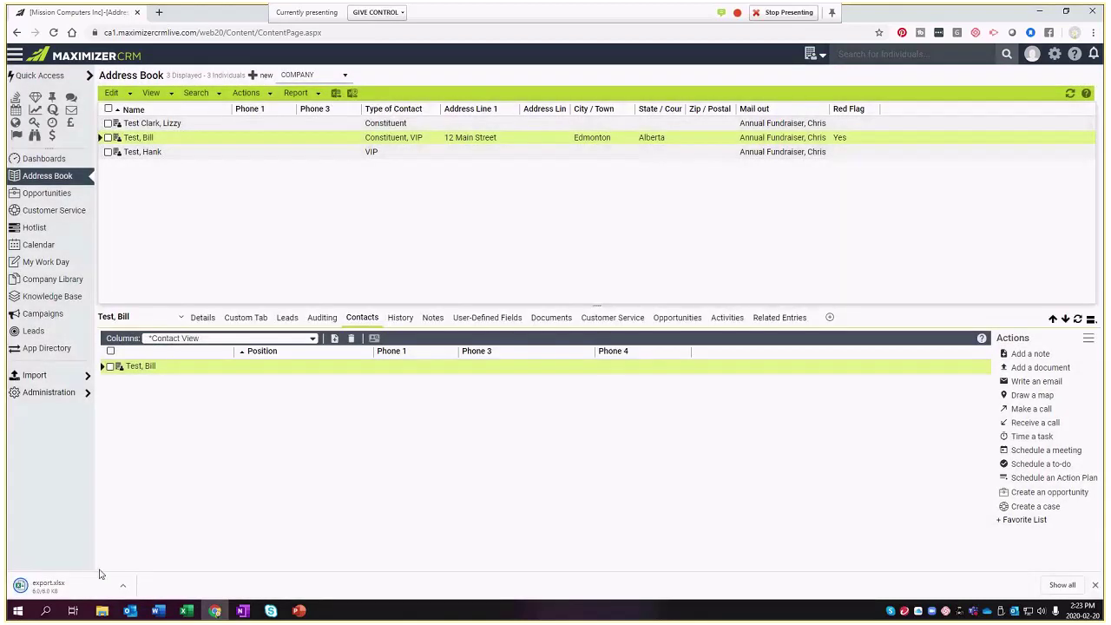
pyautogui.click(48, 586)
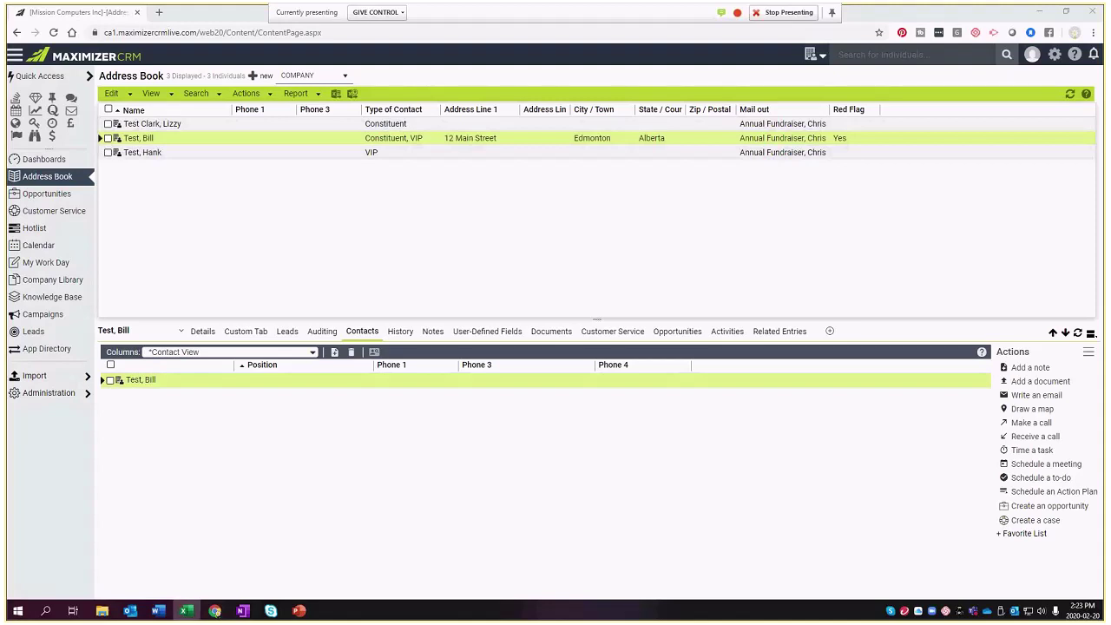
pyautogui.moveTo(848, 156); pyautogui.dragTo(536, 95)
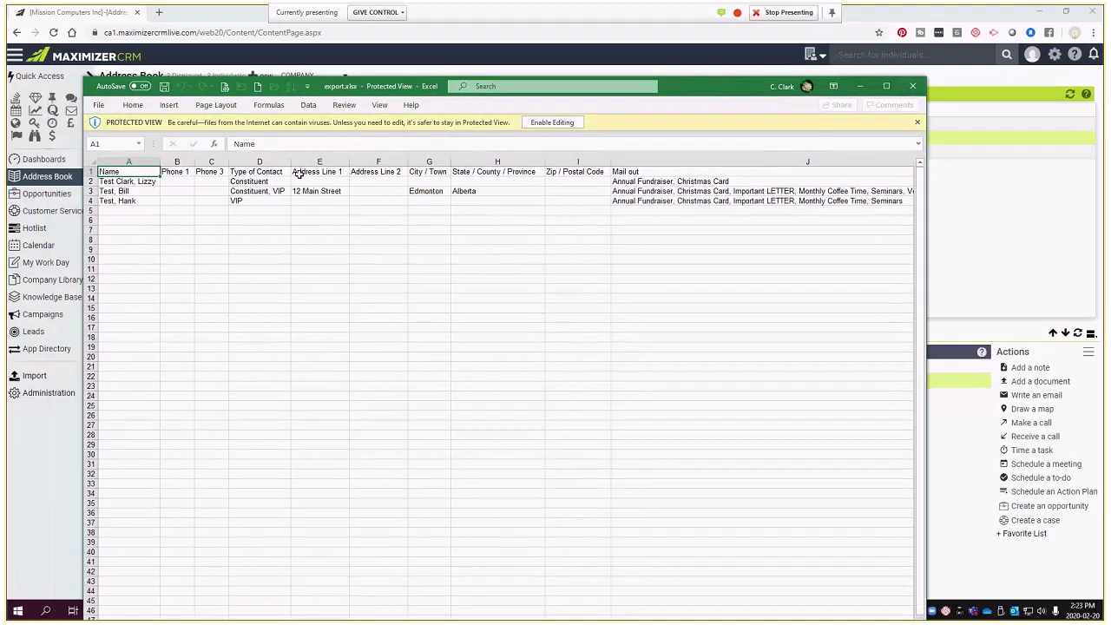
# Examine the Mail out column of the exported workbook against the address book list, and close the workbook
pyautogui.click(722, 172)
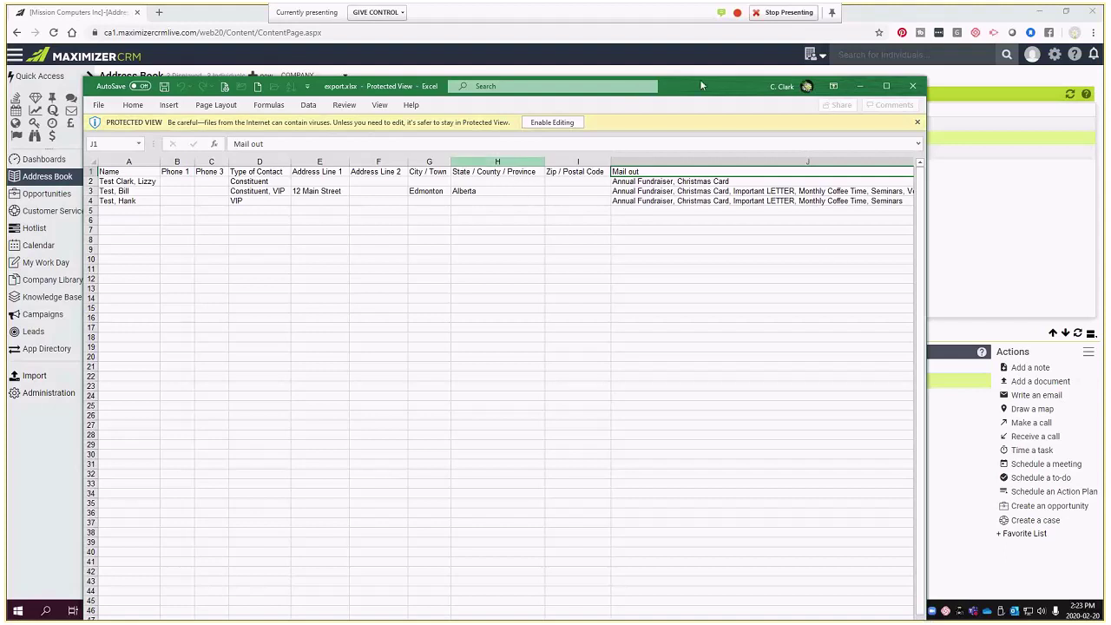
pyautogui.moveTo(701, 84); pyautogui.dragTo(751, 193)
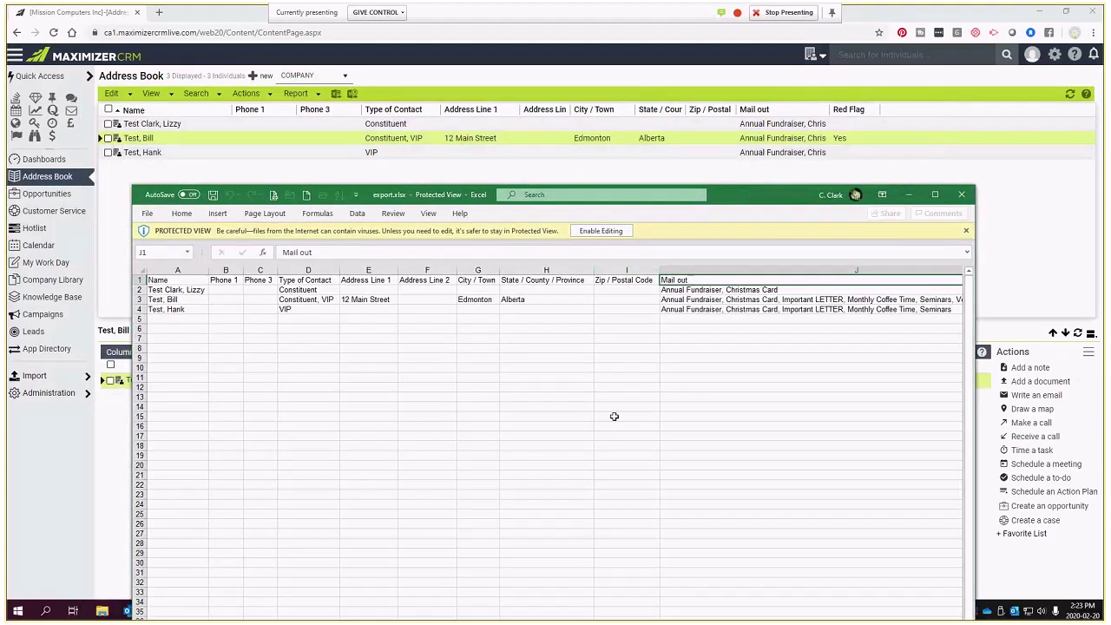
pyautogui.click(969, 200)
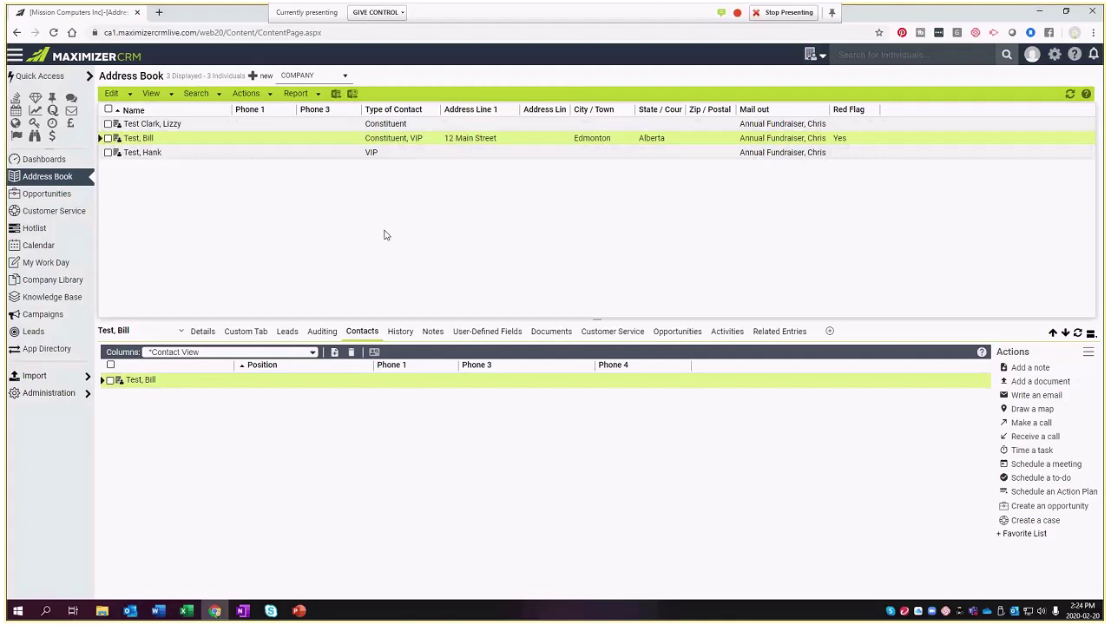
# Review the notes of the listed entries one after another, ending with the last entry
pyautogui.click(433, 332)
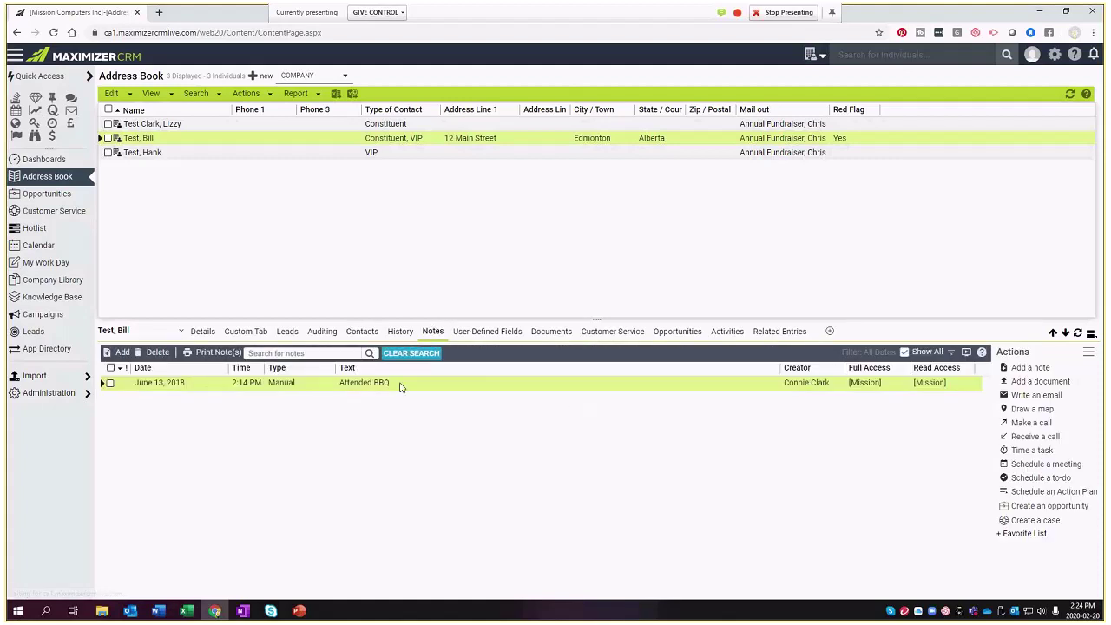
pyautogui.click(232, 126)
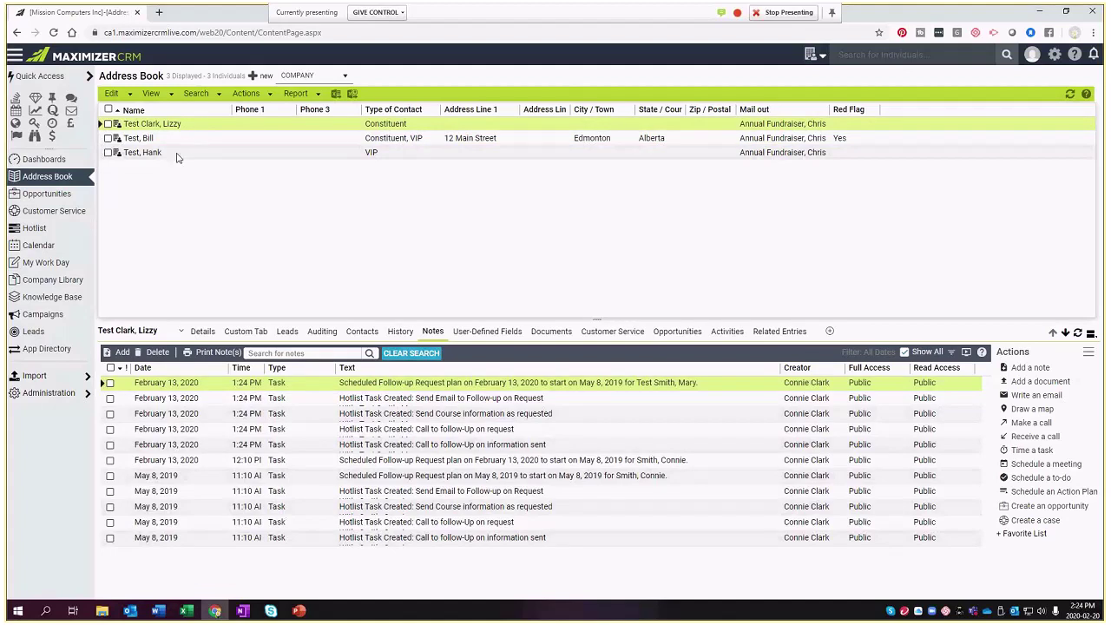
pyautogui.click(177, 155)
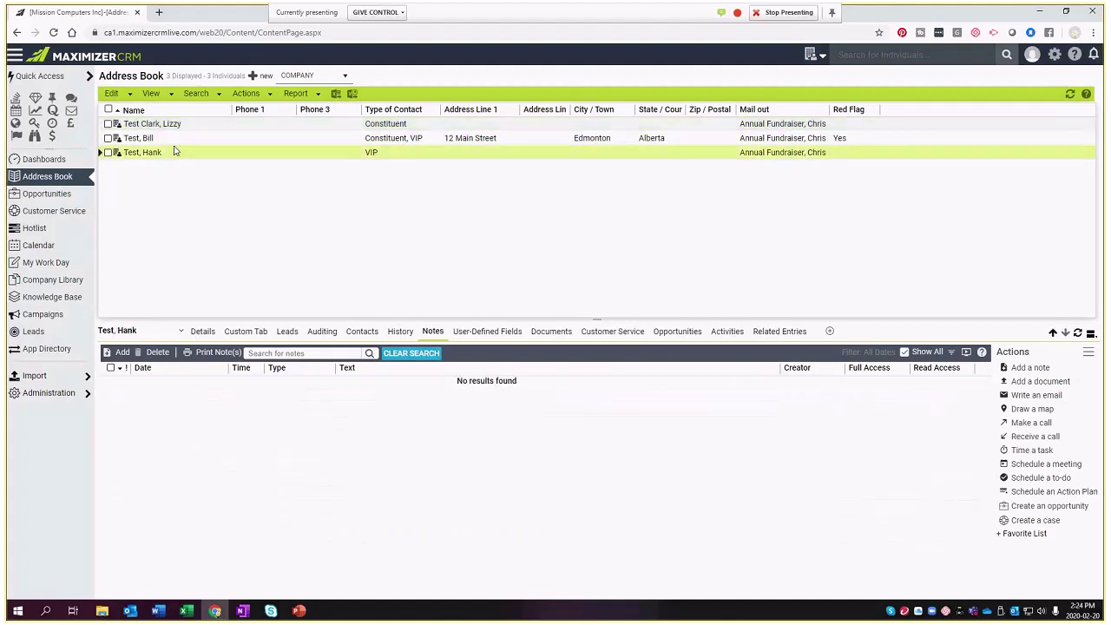
# Add the note "Attended BBQ" to the last entry in the list
pyautogui.click(122, 352)
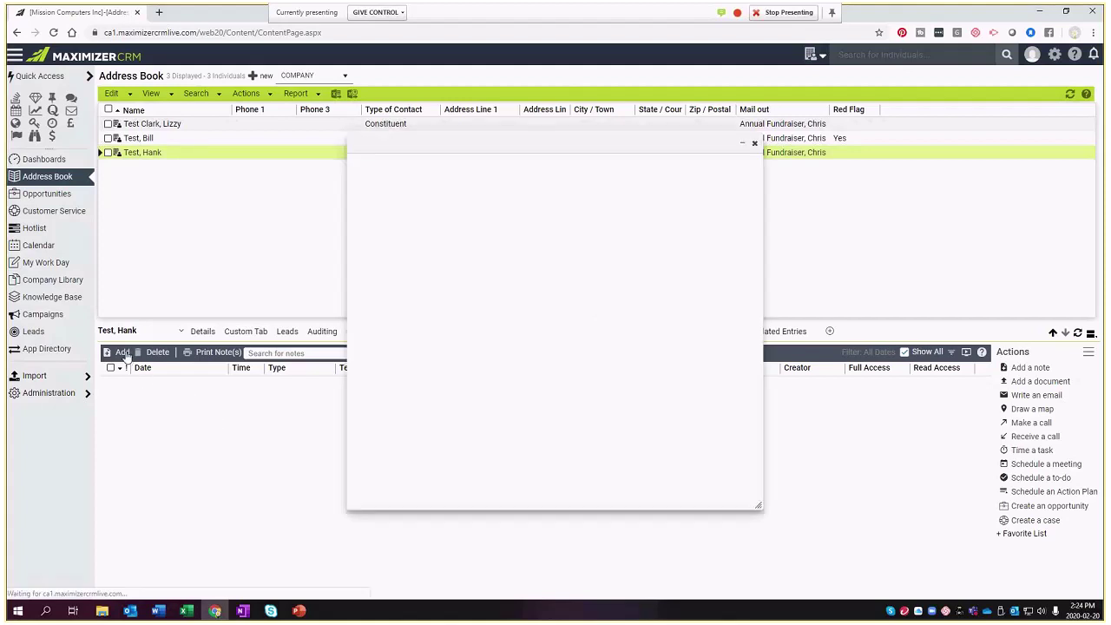
pyautogui.click(373, 197)
pyautogui.write('A')
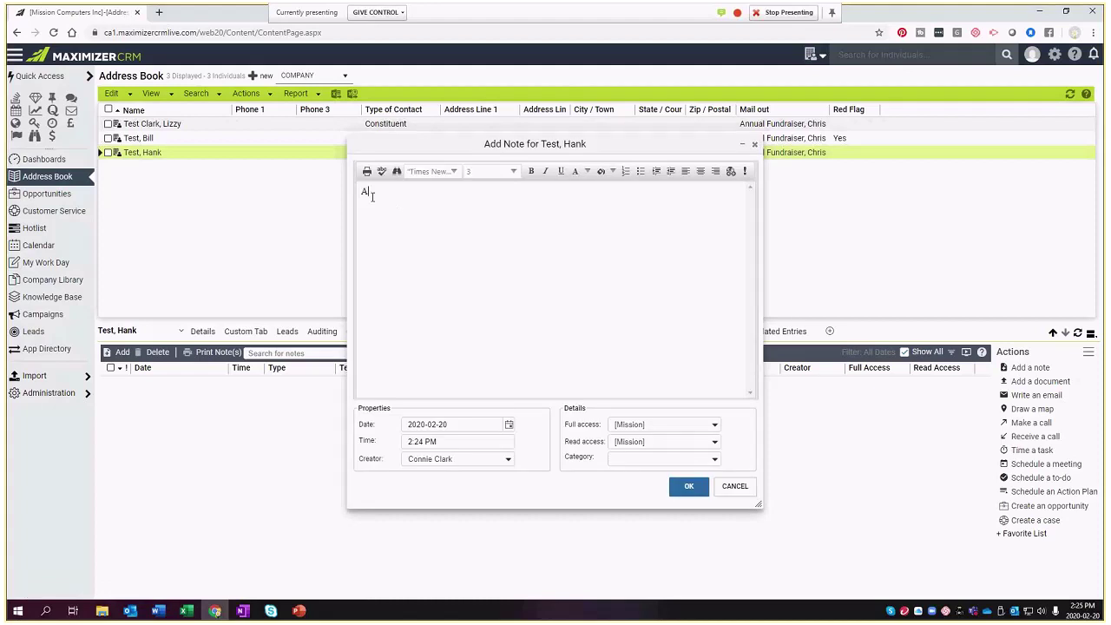
pyautogui.write('ttended BBQ')
pyautogui.click(684, 492)
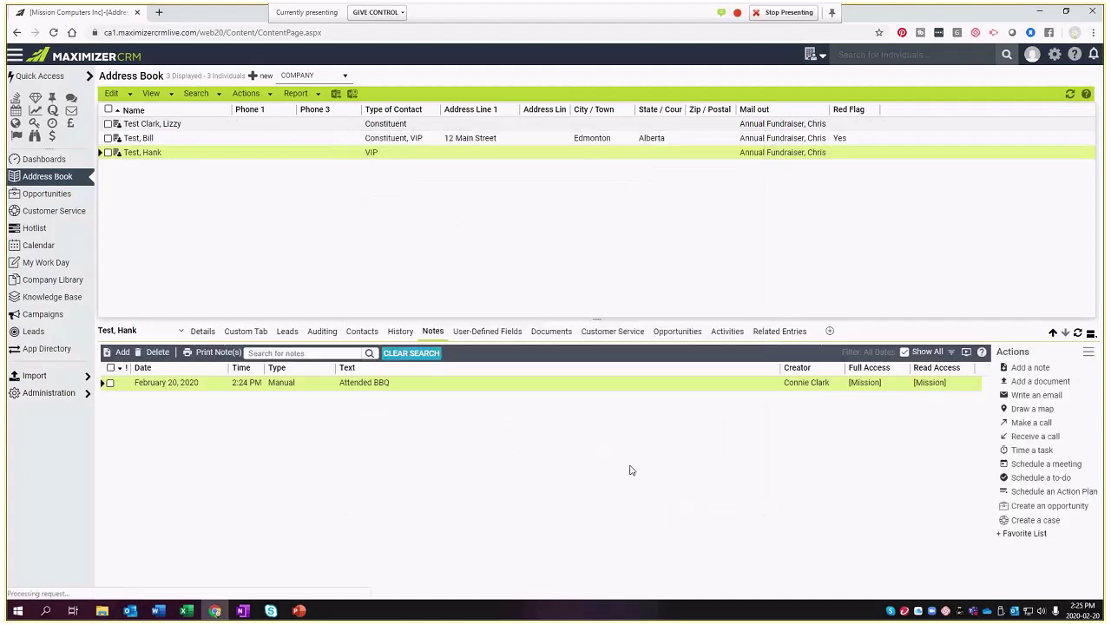
# Change the date of the "Attended BBQ" note to 2019-06-01 and save it
pyautogui.moveTo(188, 387)
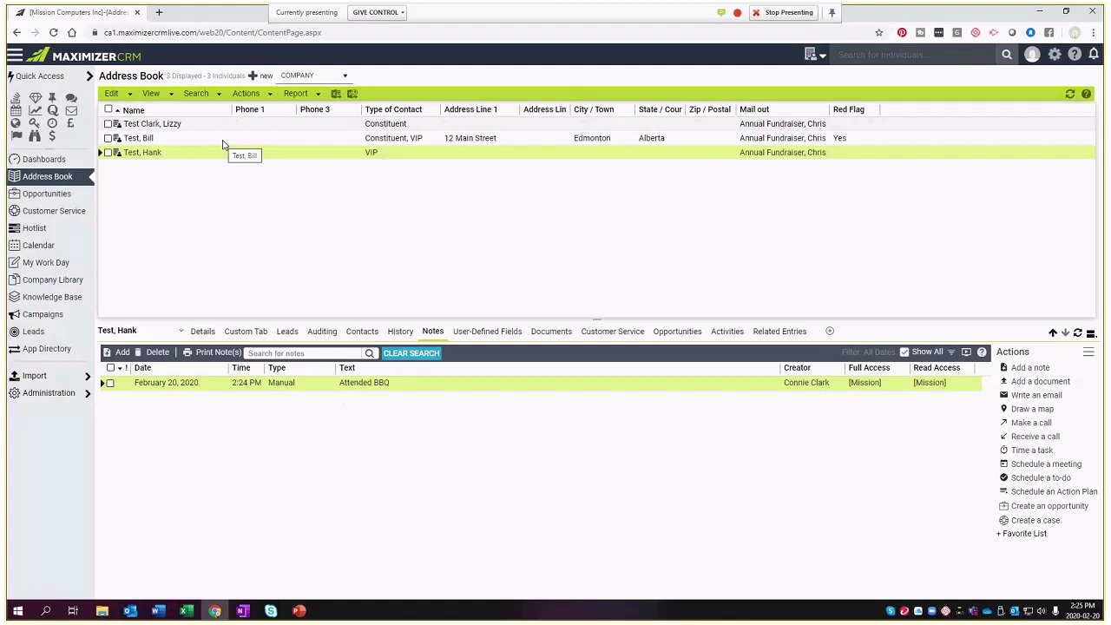
pyautogui.doubleClick(275, 384)
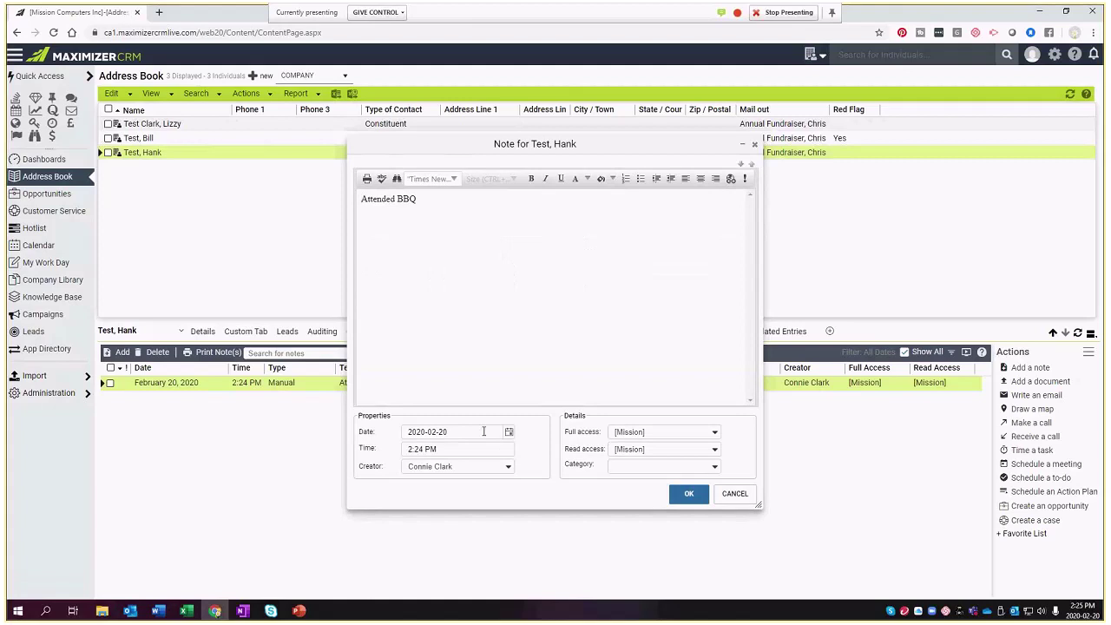
pyautogui.moveTo(418, 432); pyautogui.dragTo(484, 432)
pyautogui.write('19-')
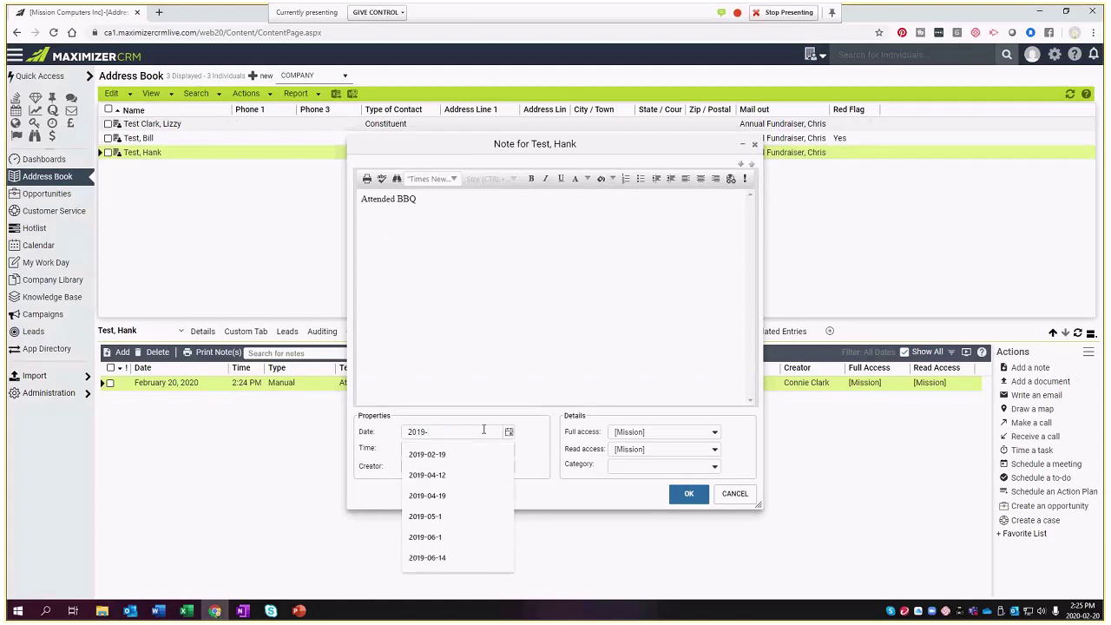
pyautogui.write('06-01')
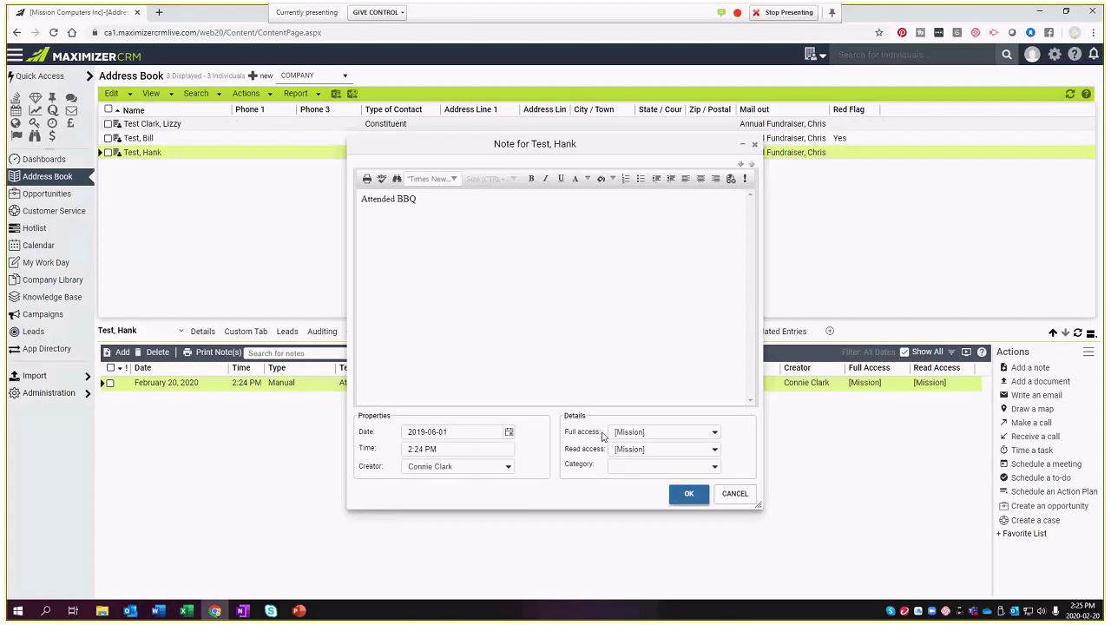
pyautogui.press('Return')
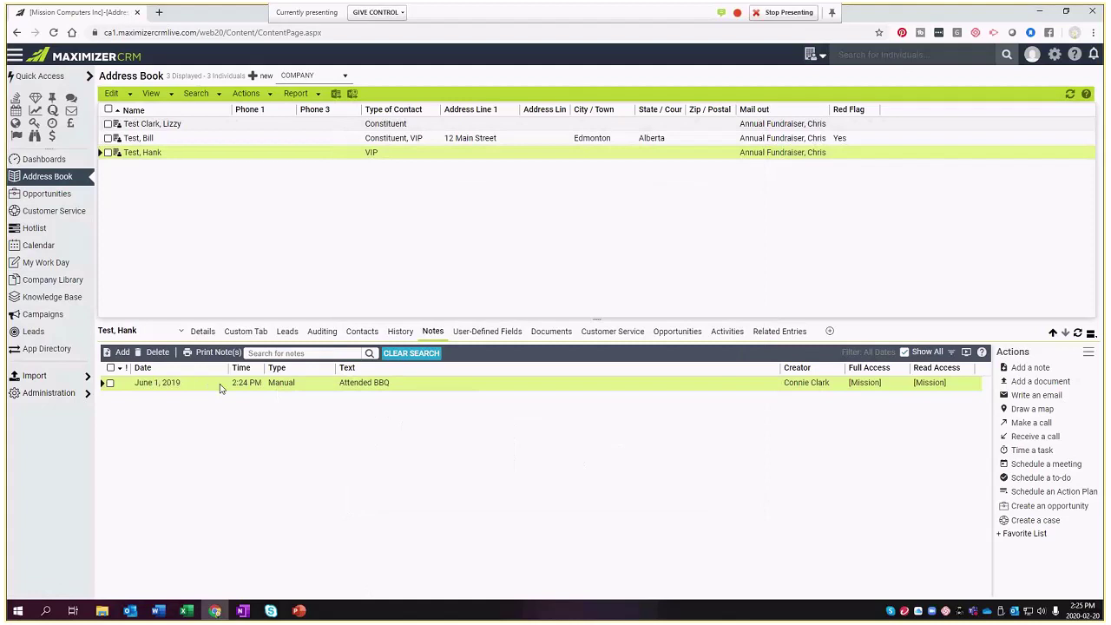
# Start a search by notes for the text BBQ
pyautogui.click(270, 143)
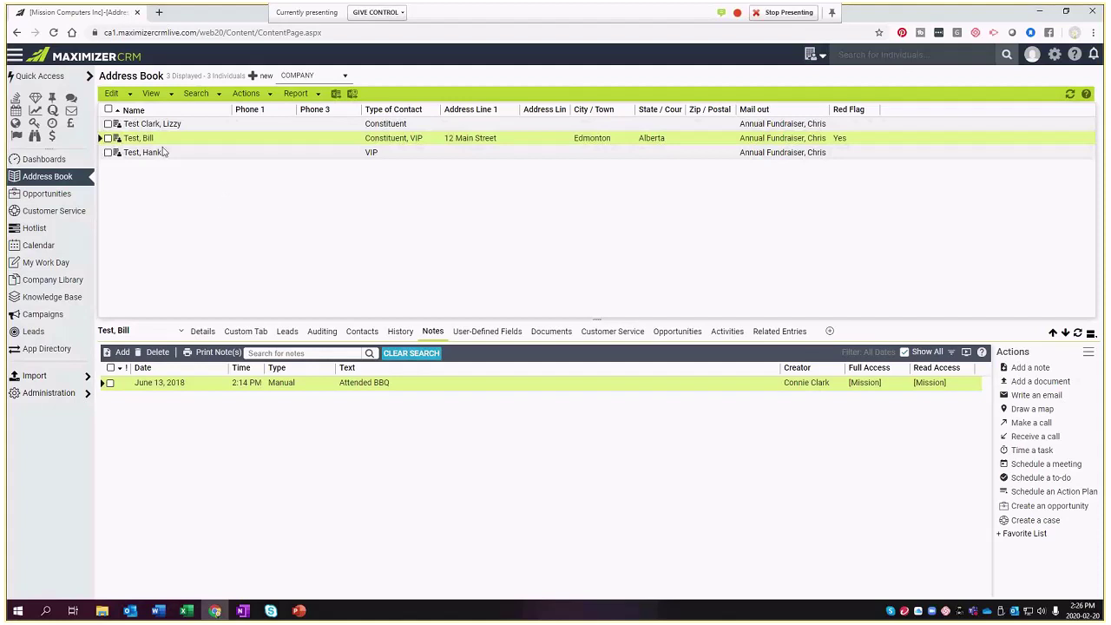
pyautogui.click(196, 93)
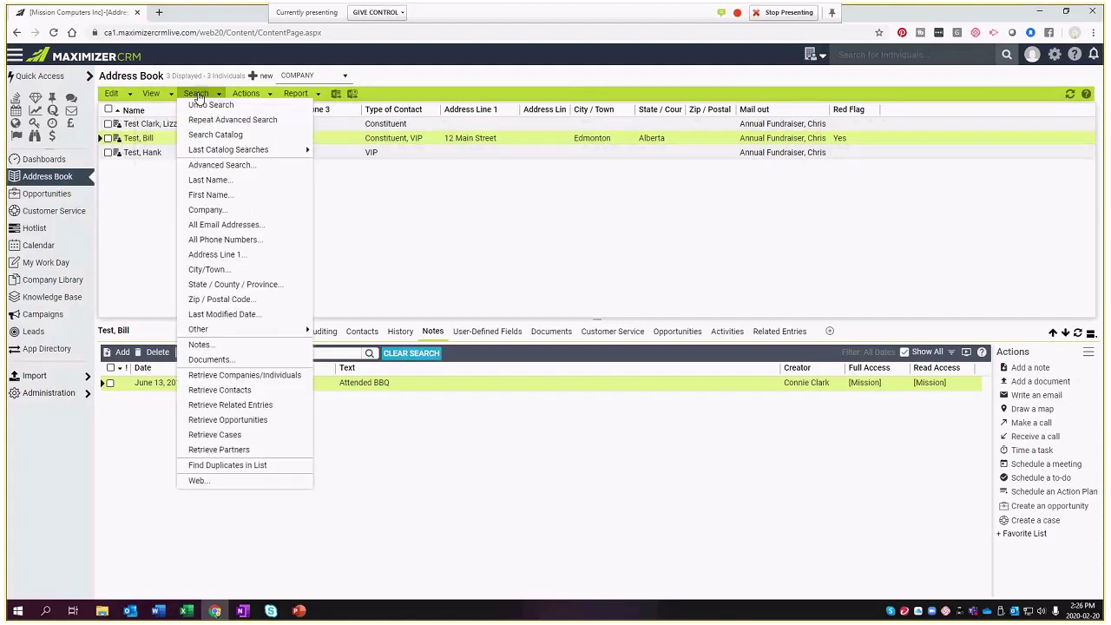
pyautogui.click(201, 344)
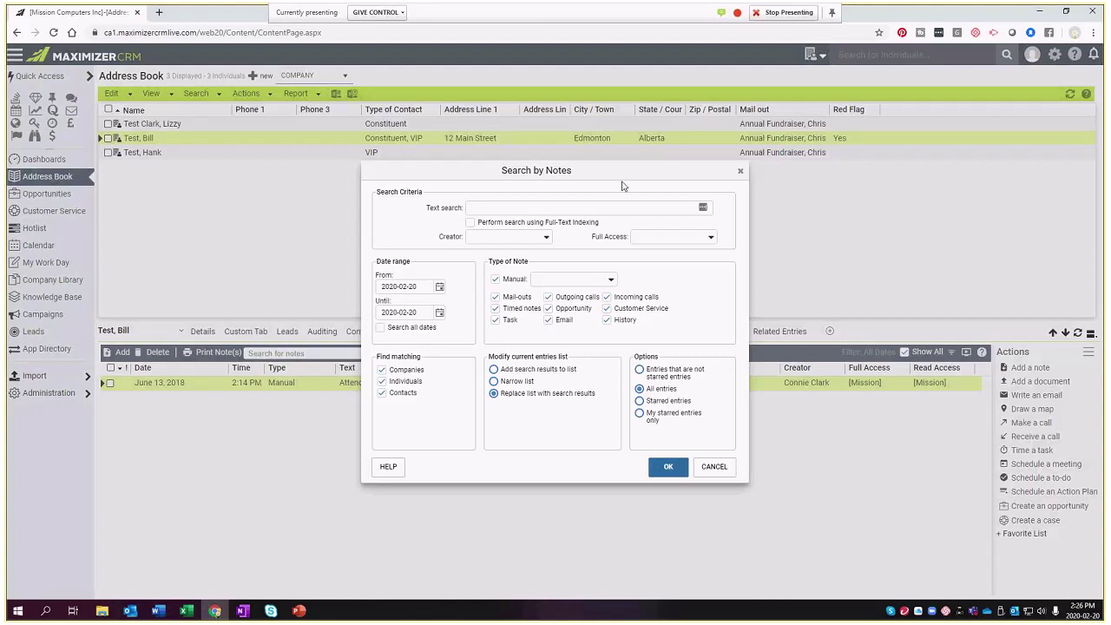
pyautogui.write('BBQ')
# Limit the notes search to dates from 2018-01-01 instead of searching all dates
pyautogui.click(385, 326)
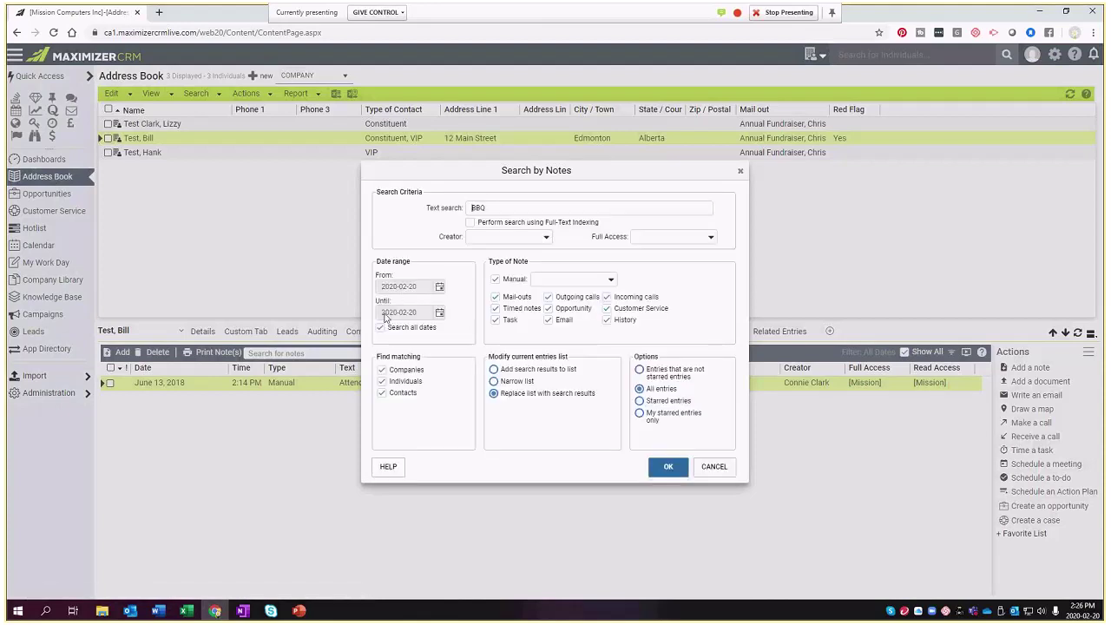
pyautogui.click(381, 327)
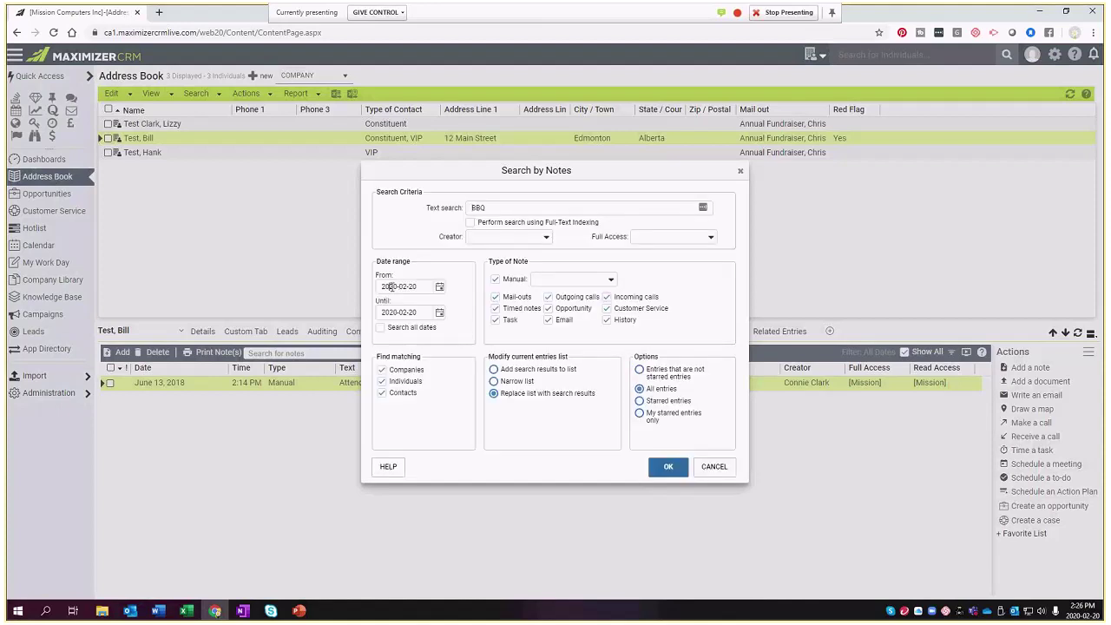
pyautogui.doubleClick(391, 286)
pyautogui.write('2018-0101')
pyautogui.press('Tab')
pyautogui.click(420, 287)
pyautogui.write('-')
pyautogui.press('Tab')
# Exclude every note type except Manual from the notes search and run it
pyautogui.click(495, 297)
pyautogui.click(494, 309)
pyautogui.click(495, 320)
pyautogui.click(548, 296)
pyautogui.click(548, 308)
pyautogui.click(548, 319)
pyautogui.click(607, 320)
pyautogui.click(607, 309)
pyautogui.click(608, 297)
pyautogui.click(671, 469)
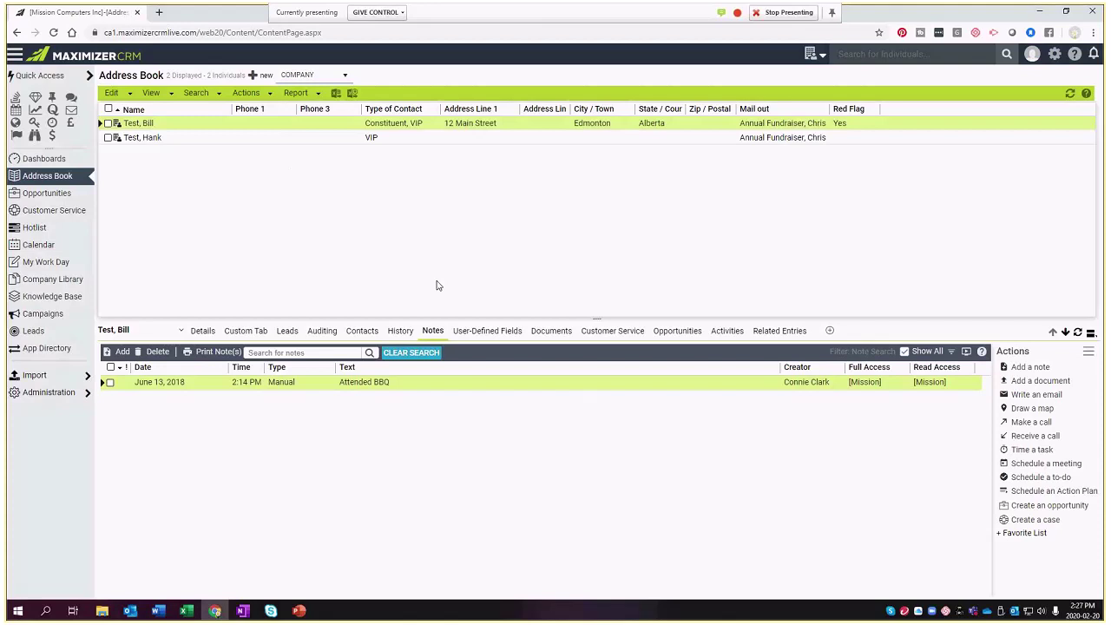
# Set up a search by documents containing the text BBQ, and cancel it
pyautogui.click(199, 92)
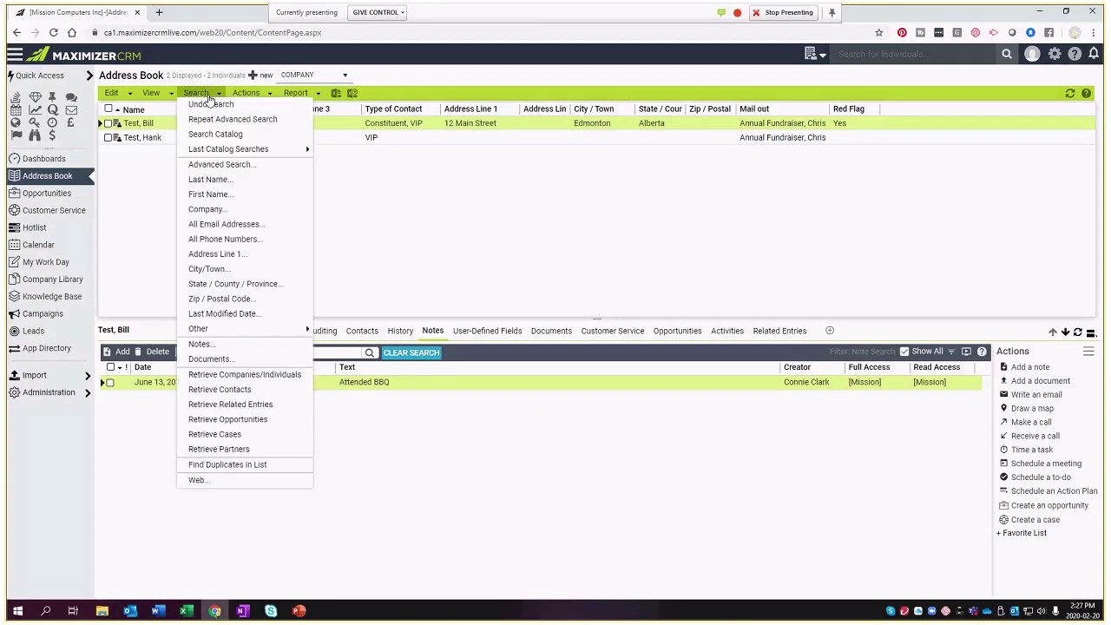
pyautogui.click(254, 360)
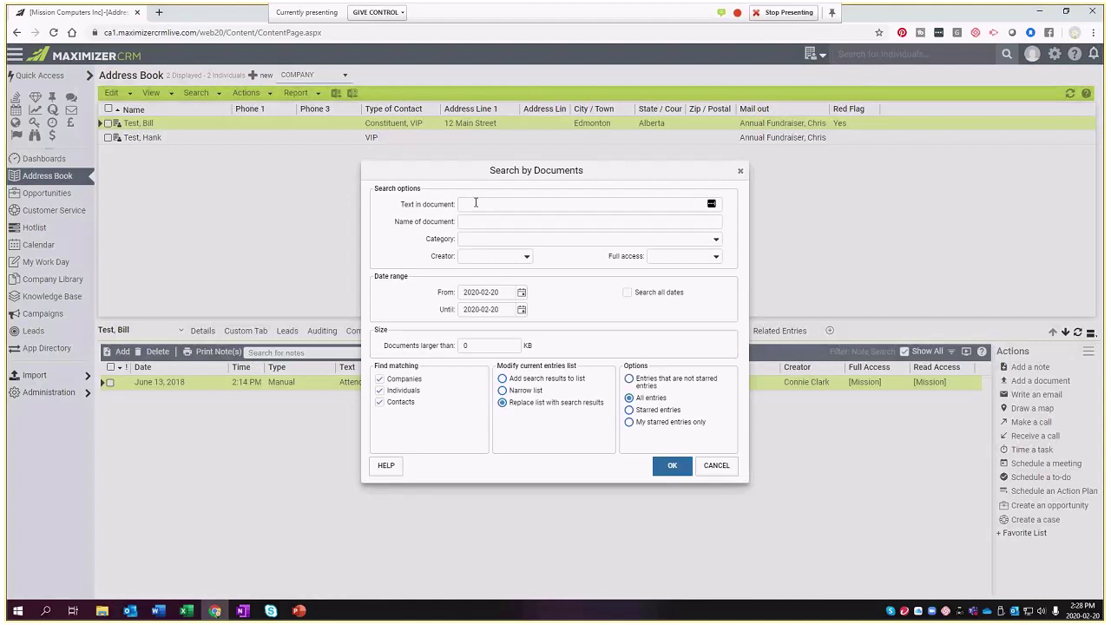
pyautogui.click(476, 204)
pyautogui.write('BBQ')
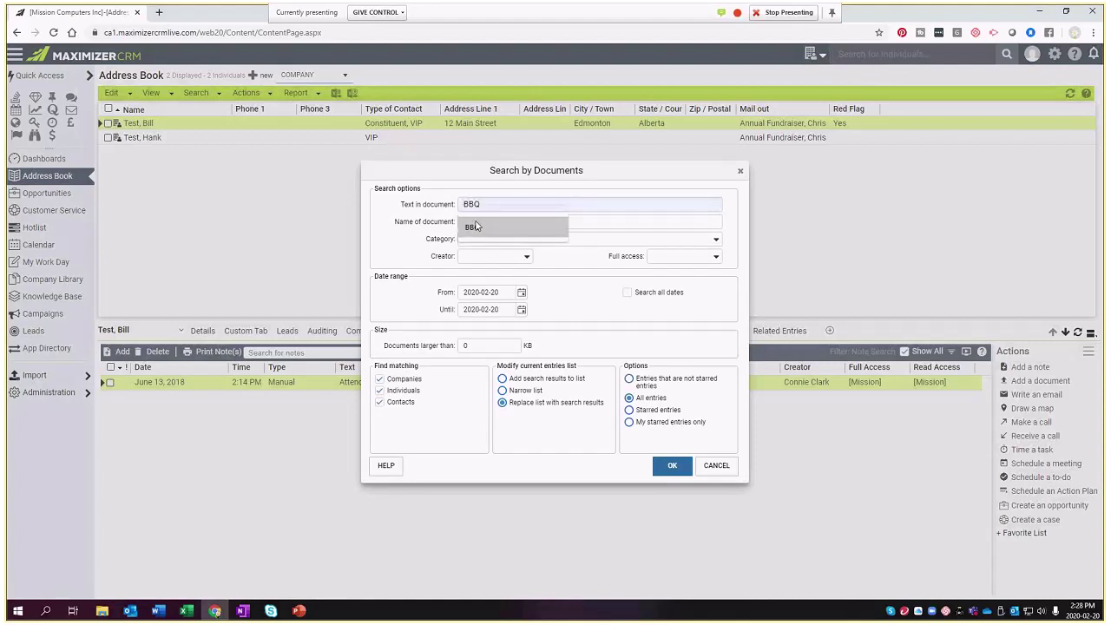
pyautogui.click(488, 223)
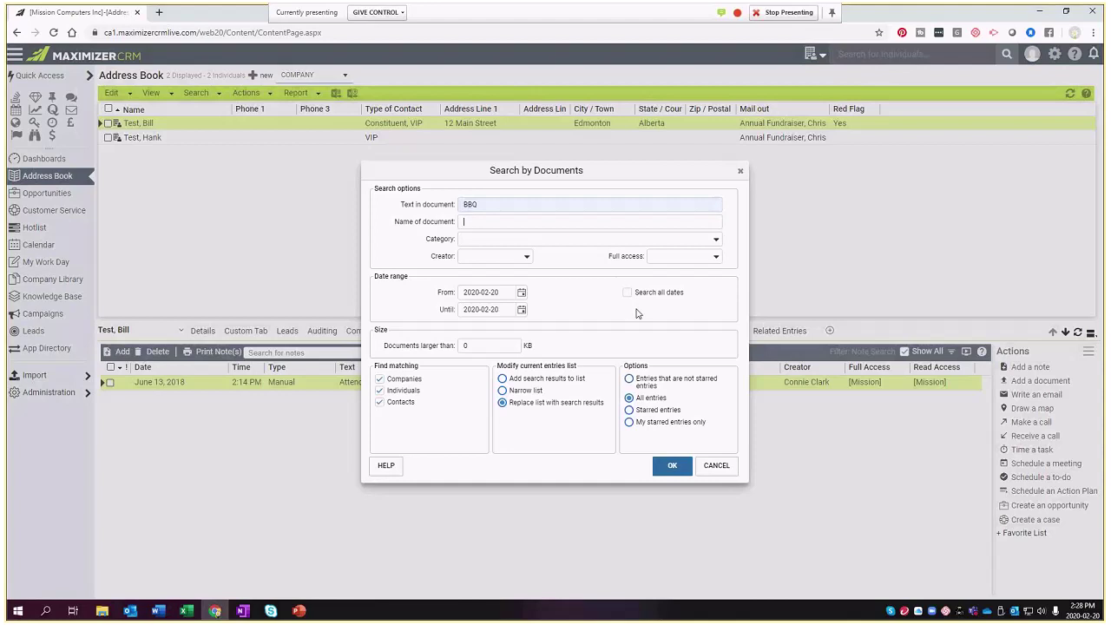
pyautogui.click(730, 466)
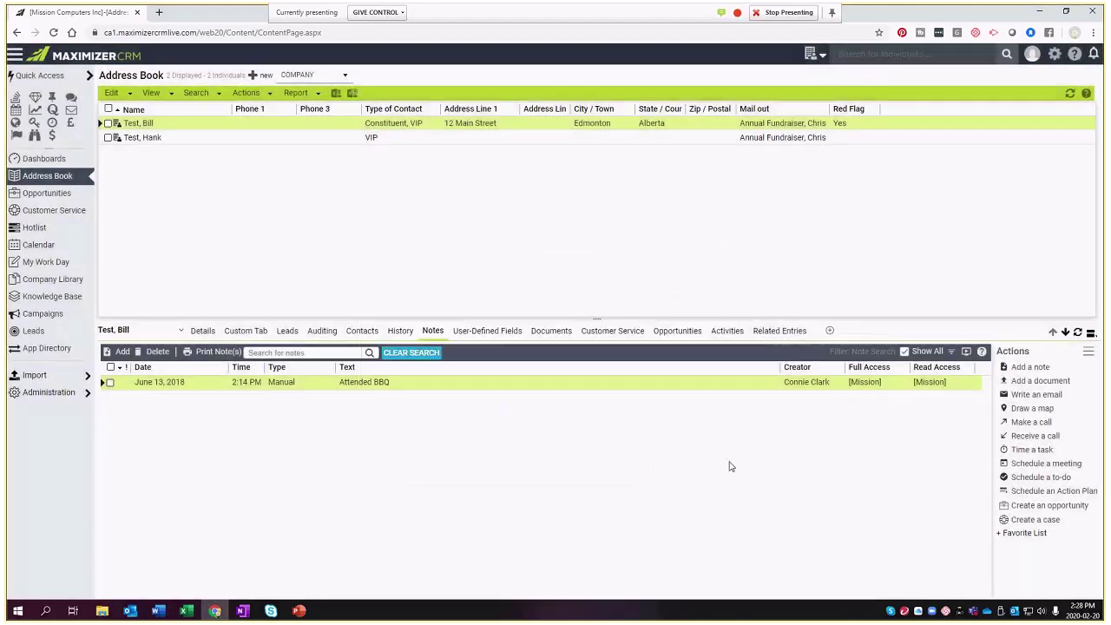
# Undo the notes search to bring back the previous list of entries
pyautogui.click(197, 93)
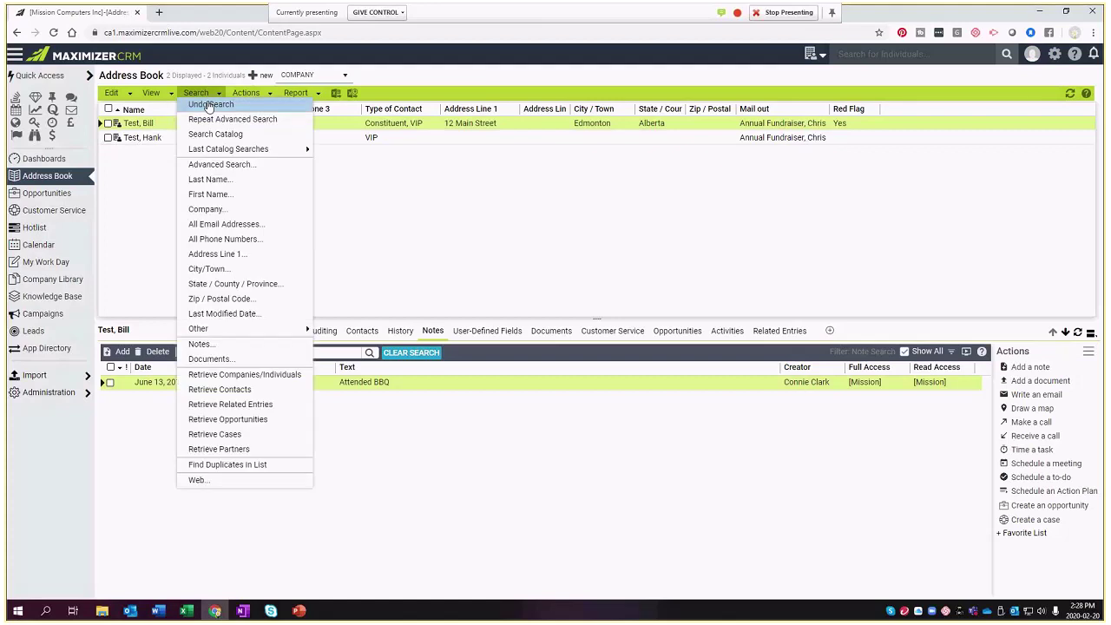
pyautogui.click(557, 221)
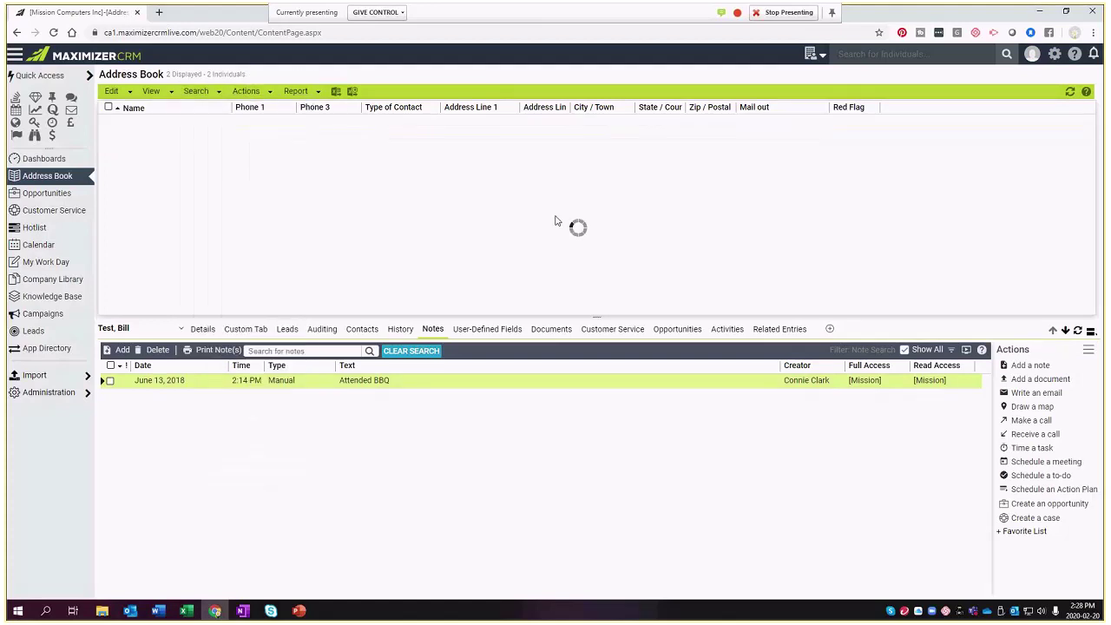
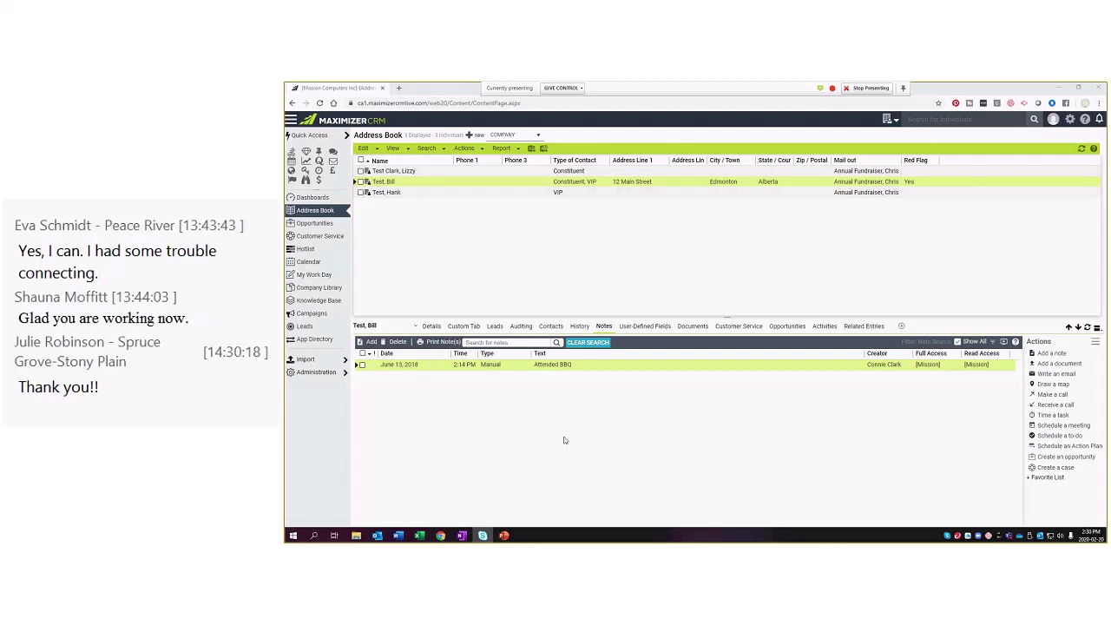
pyautogui.click(427, 148)
pyautogui.click(445, 180)
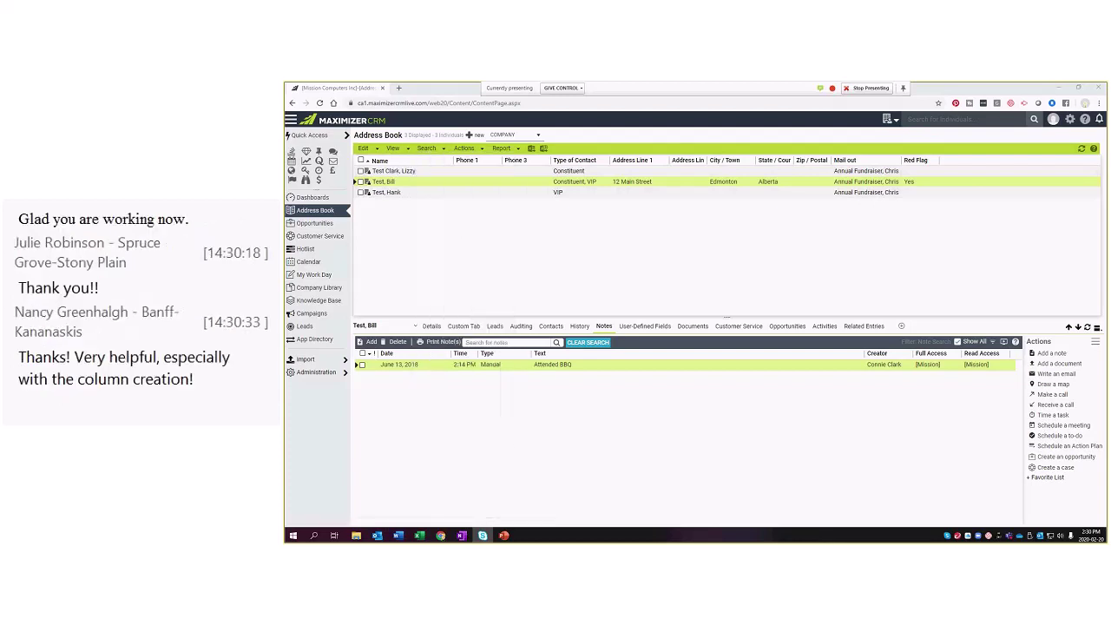